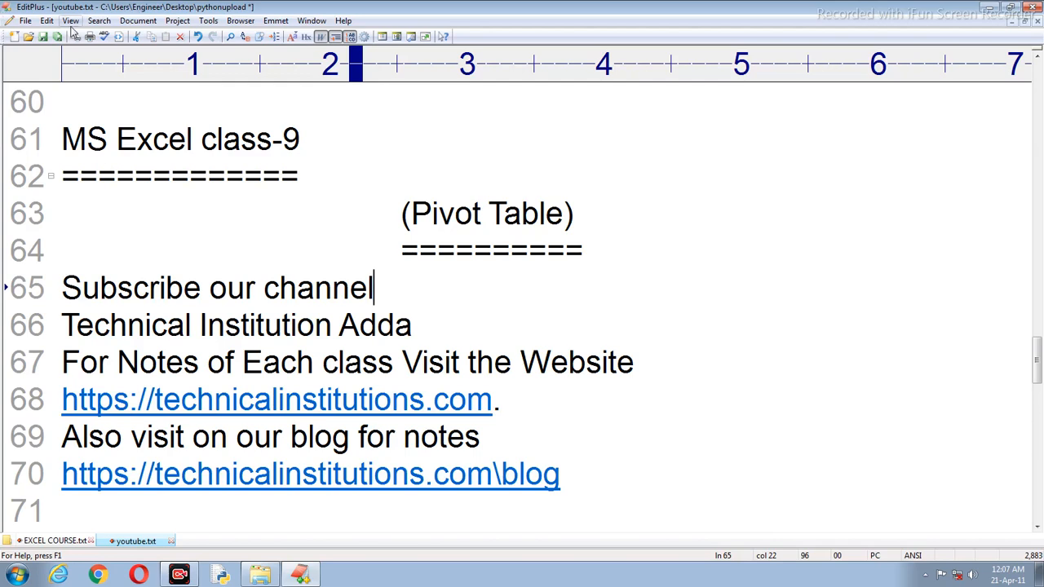
mouse_move(410, 325)
mouse_down()
mouse_move(144, 288)
mouse_move(62, 327)
mouse_move(196, 400)
mouse_move(496, 400)
mouse_move(518, 385)
mouse_up()
click(66, 351)
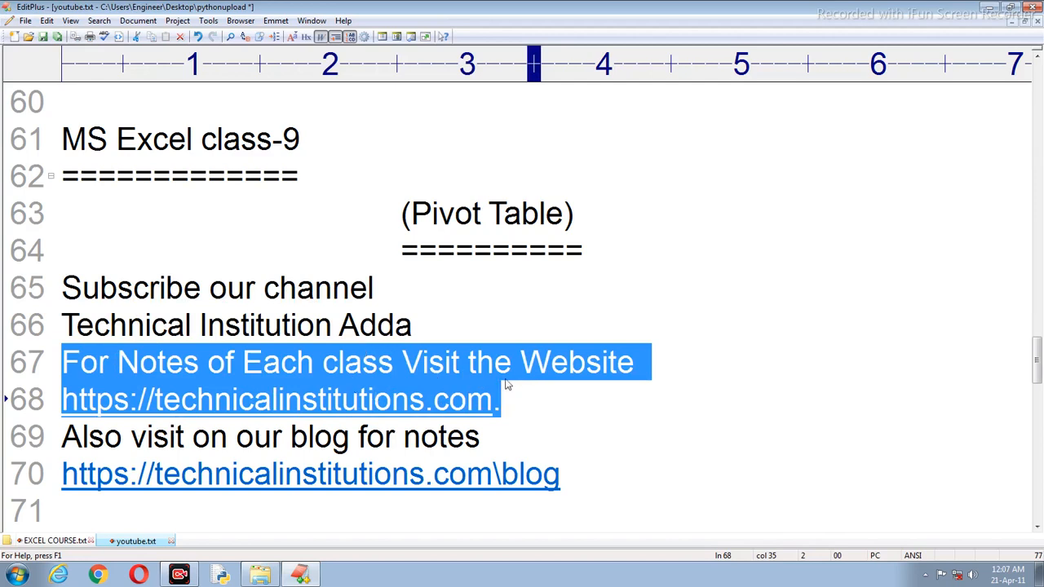
click(569, 402)
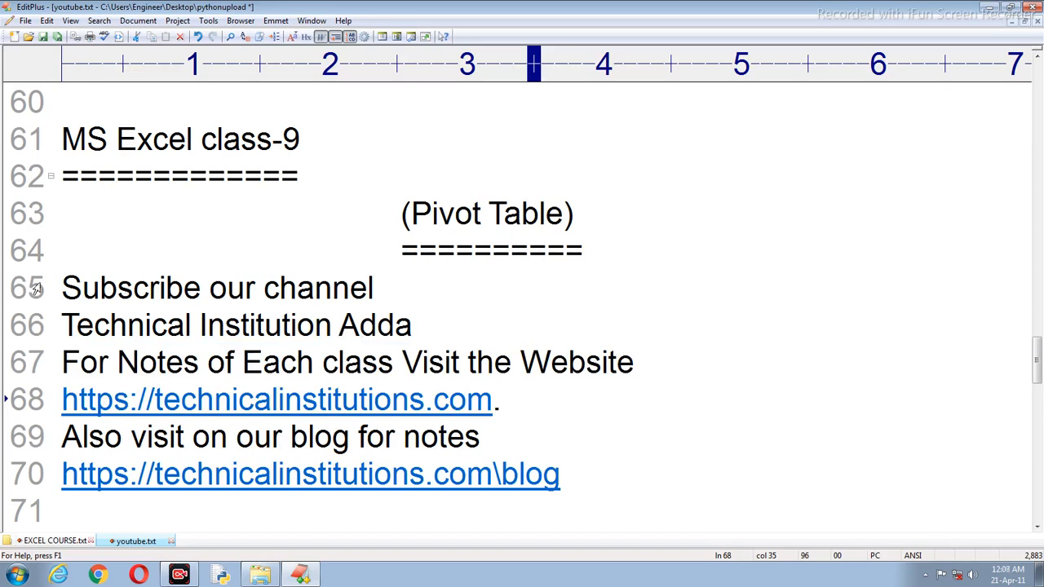
Open the recent workbook marksheet2 in Microsoft Excel.
click(16, 575)
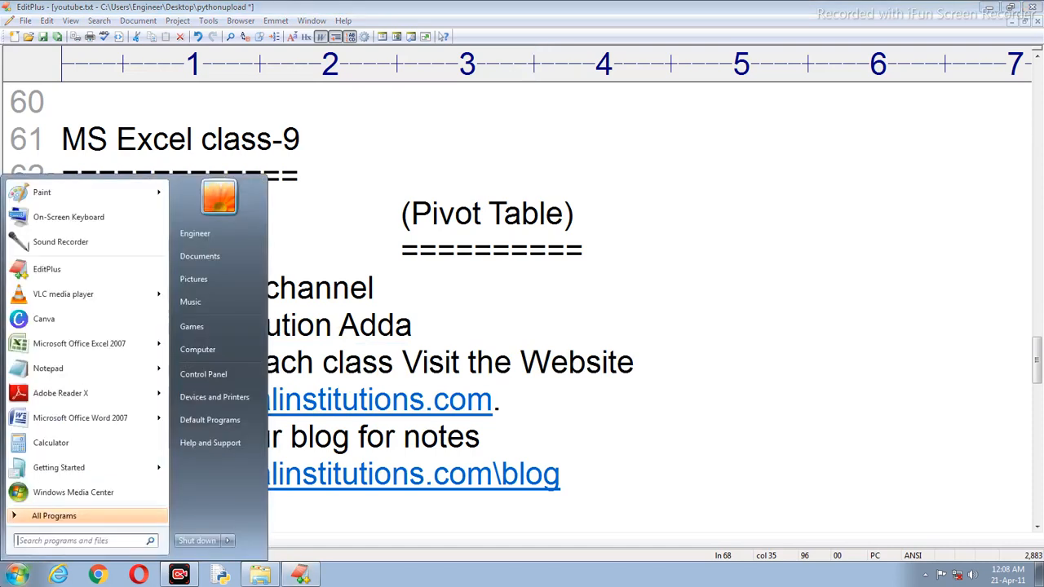
mouse_move(155, 346)
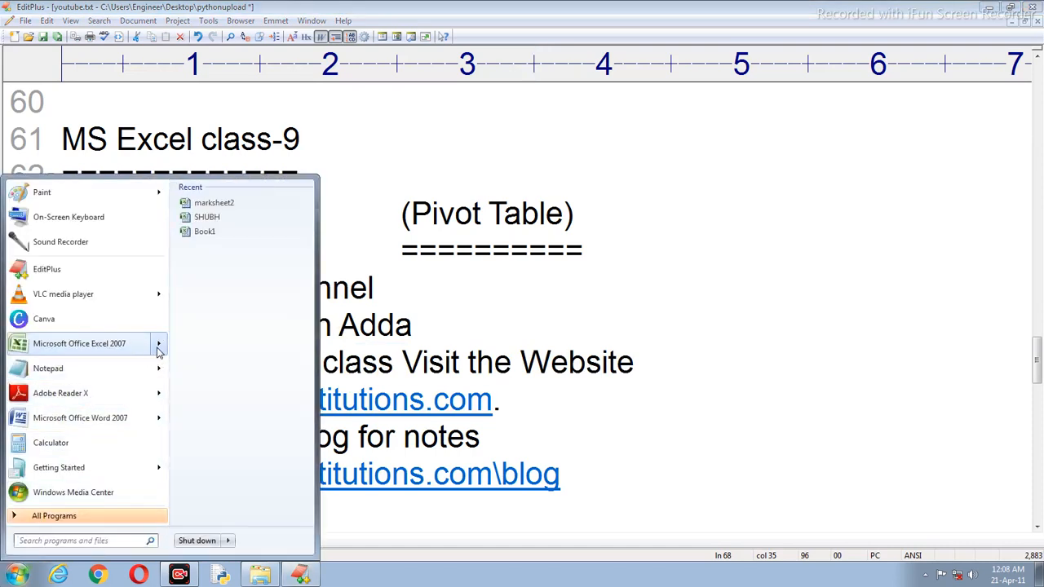
click(226, 206)
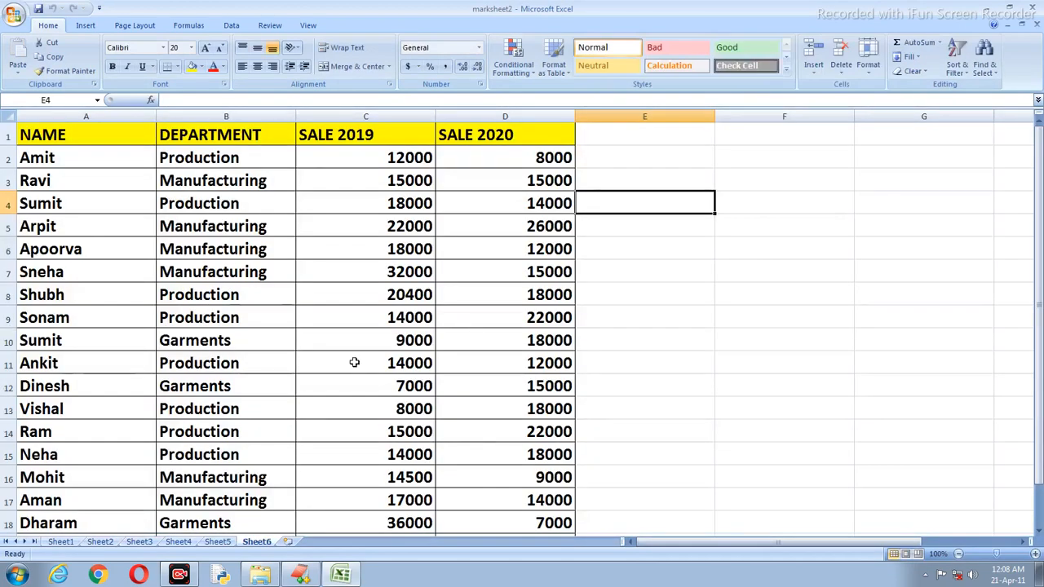
Examine the sales table's NAME, DEPARTMENT, SALE 2019 and SALE 2020 columns on Sheet6.
click(278, 322)
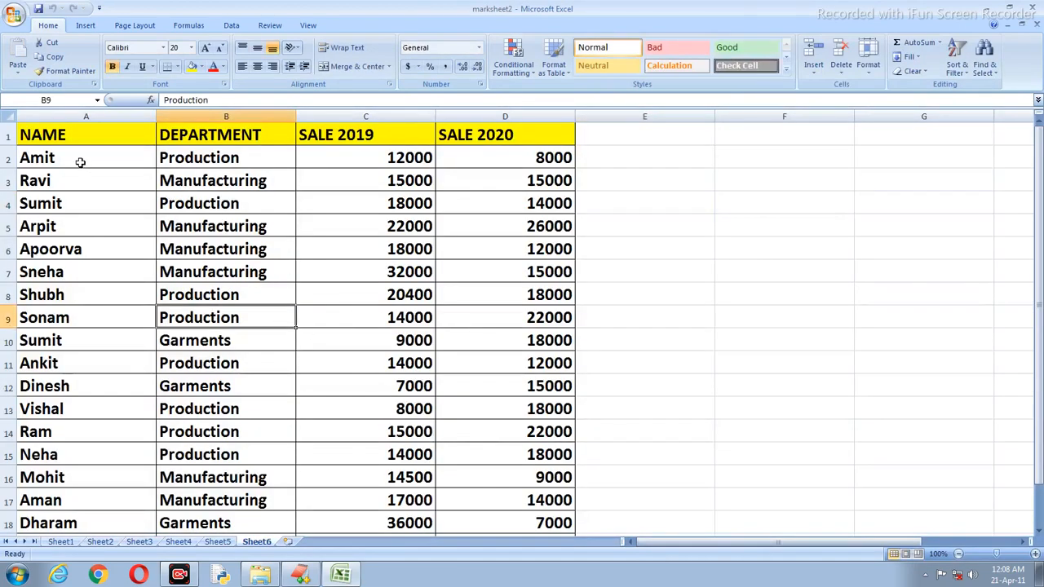
drag(73, 143, 356, 226)
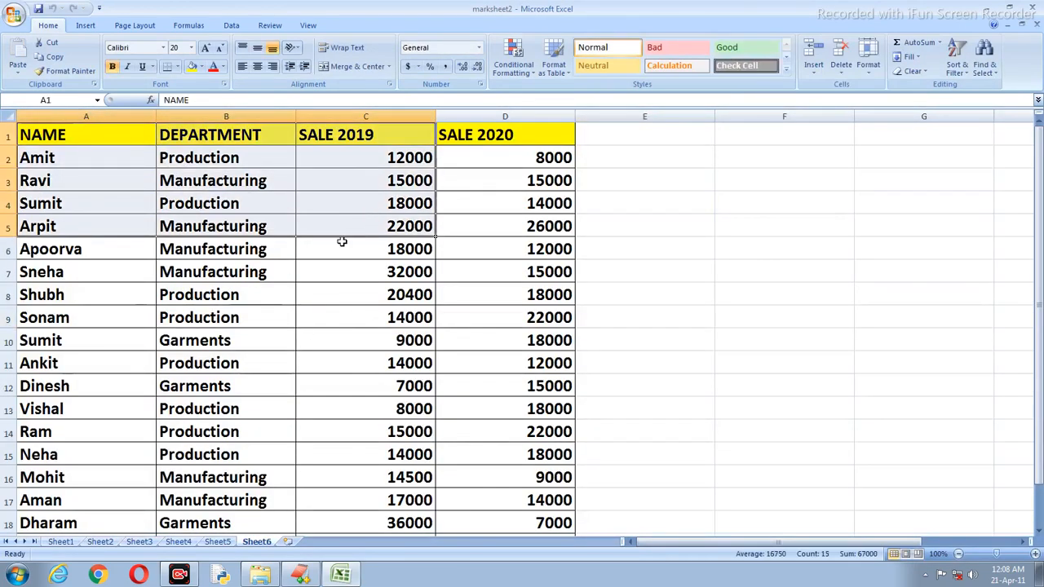
click(250, 317)
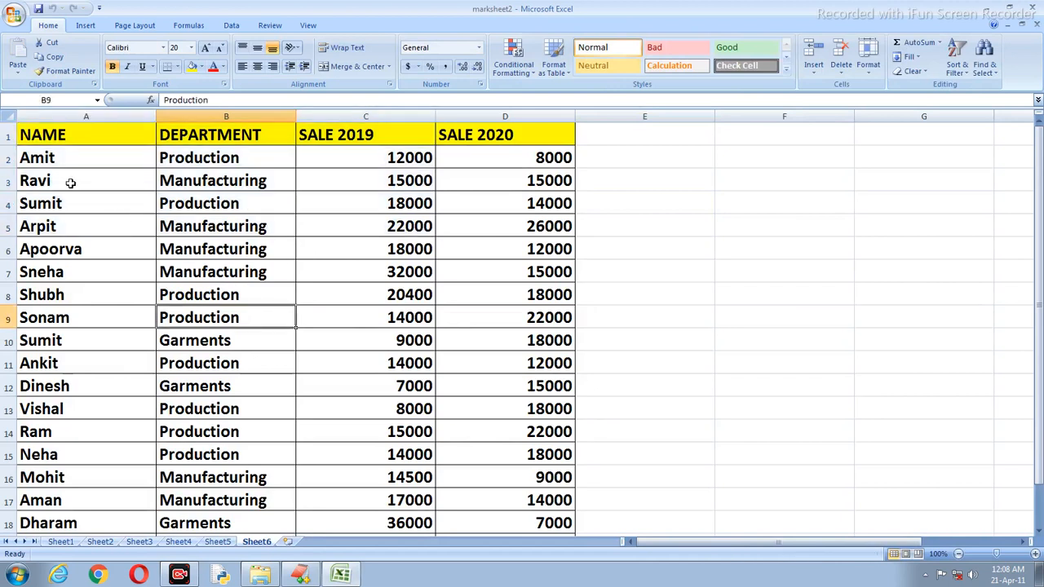
click(73, 116)
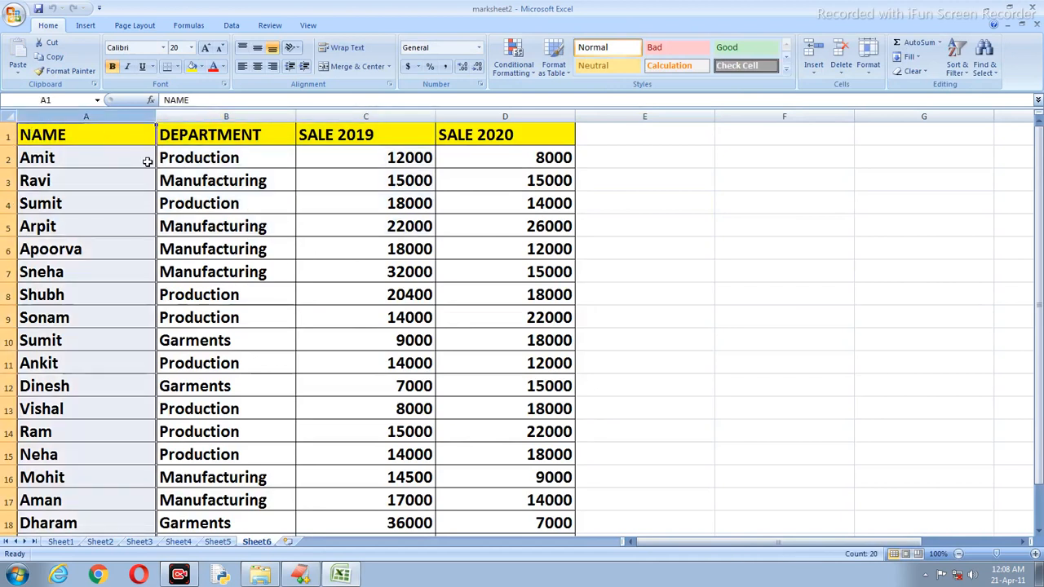
click(226, 116)
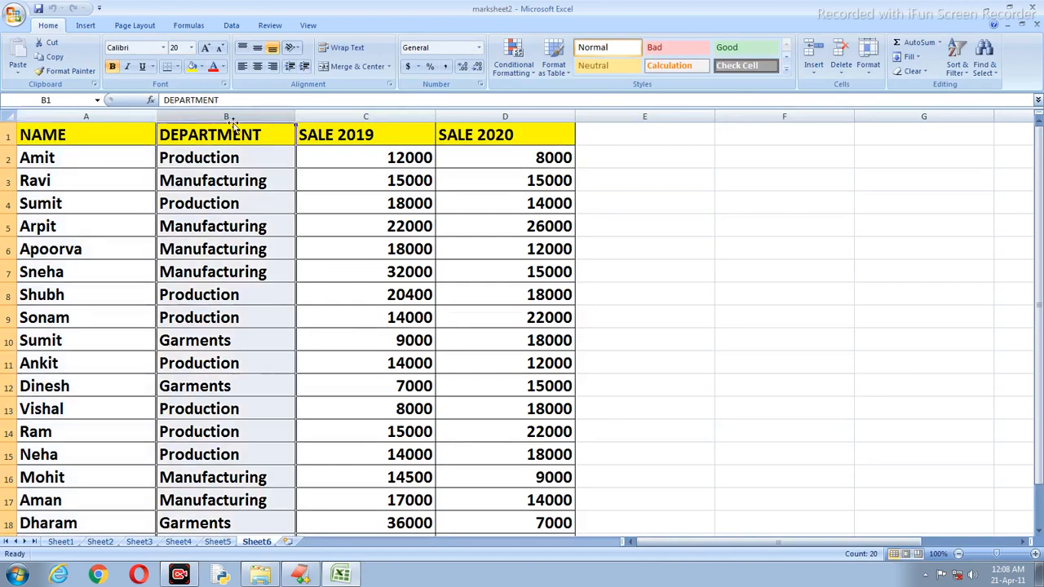
click(359, 116)
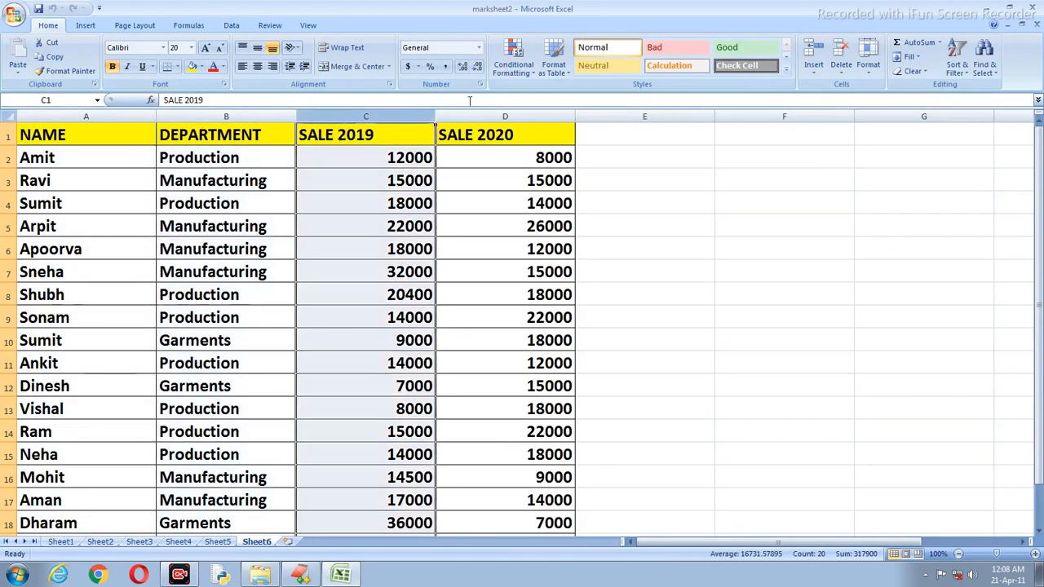
click(387, 132)
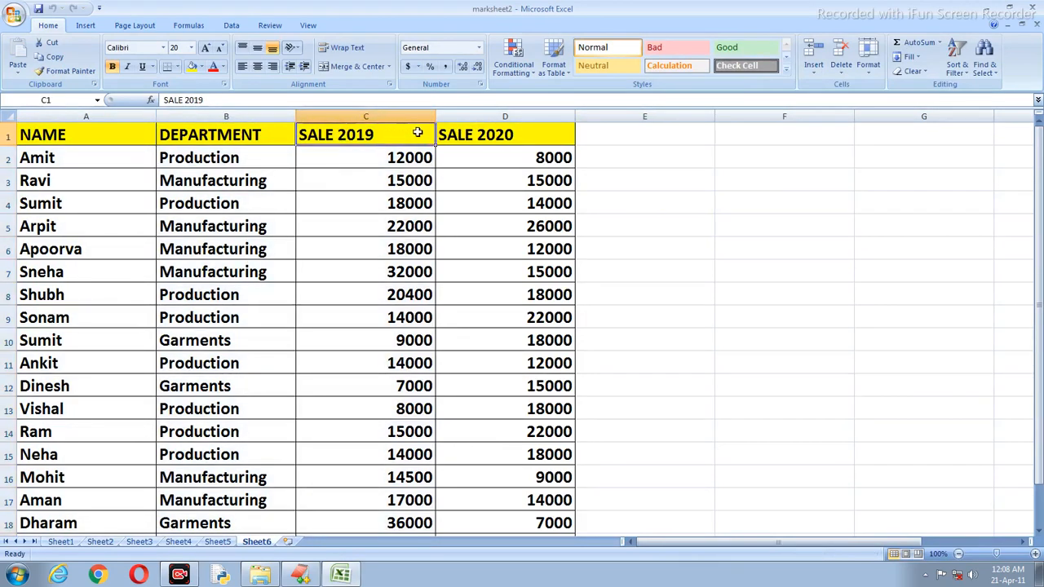
click(445, 203)
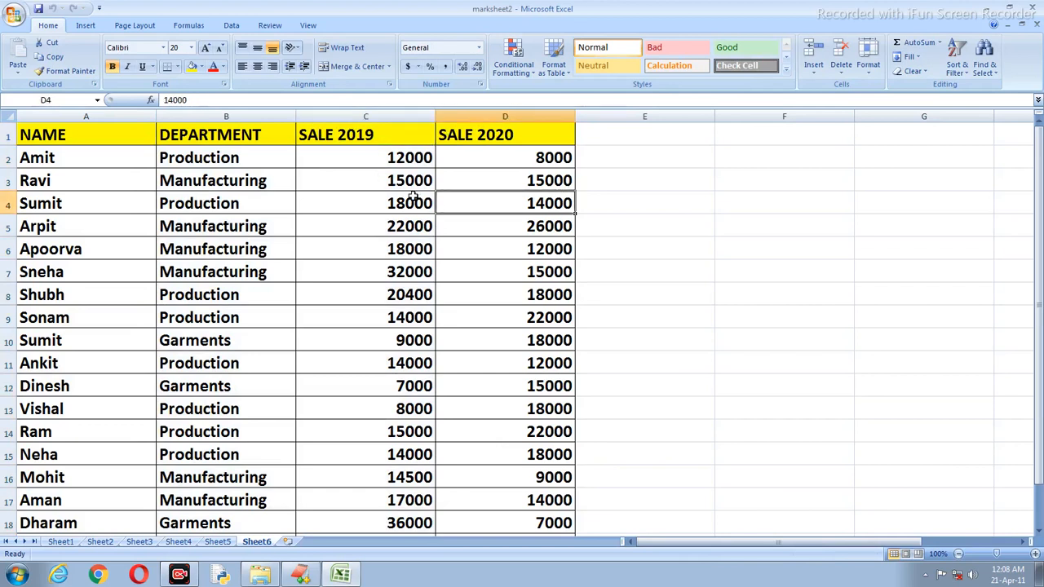
Look through the DEPARTMENT entries for the different departments, down to the table's last record and back to its header.
click(135, 243)
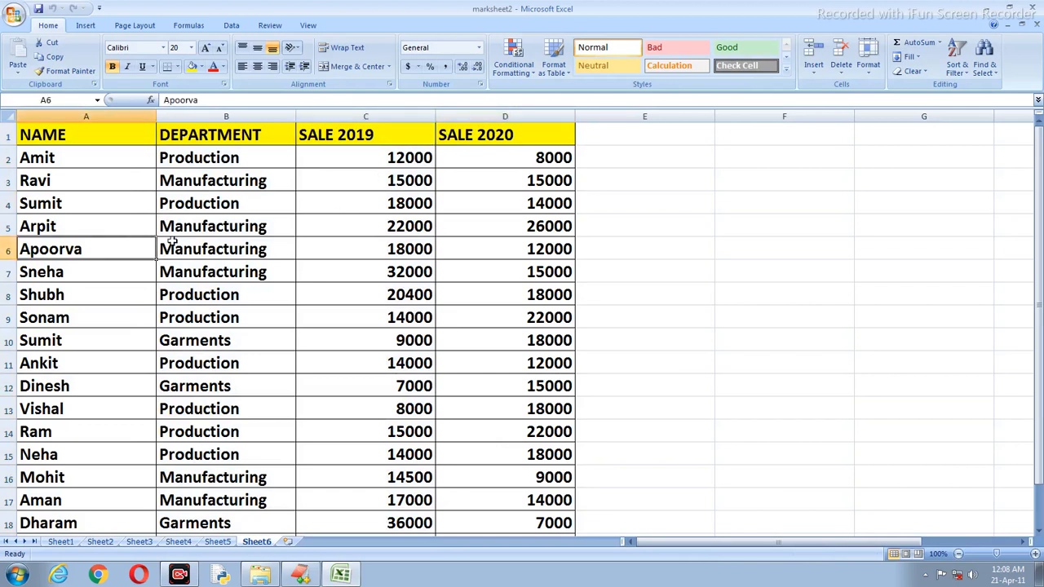
click(161, 228)
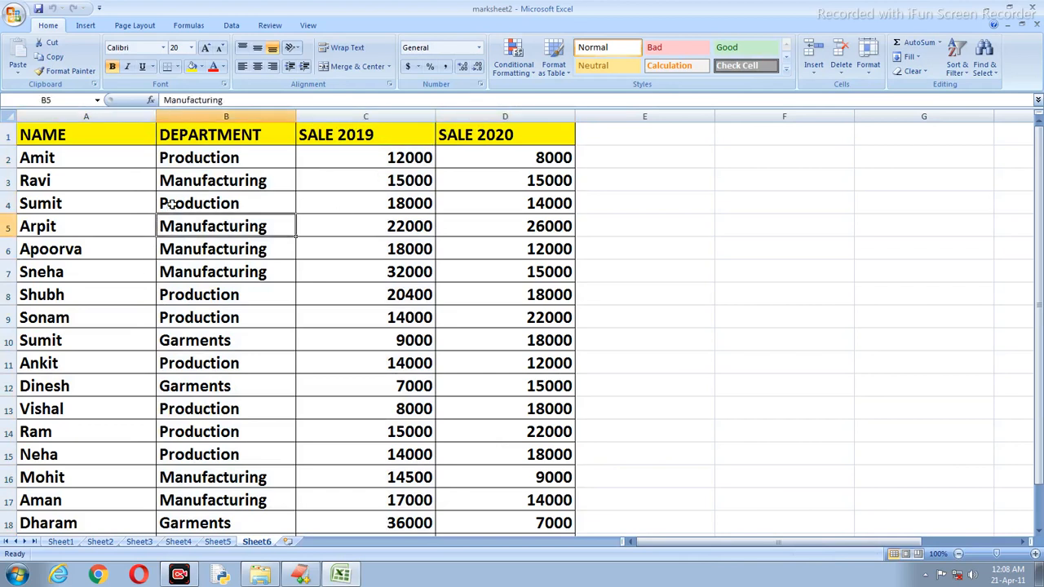
click(220, 183)
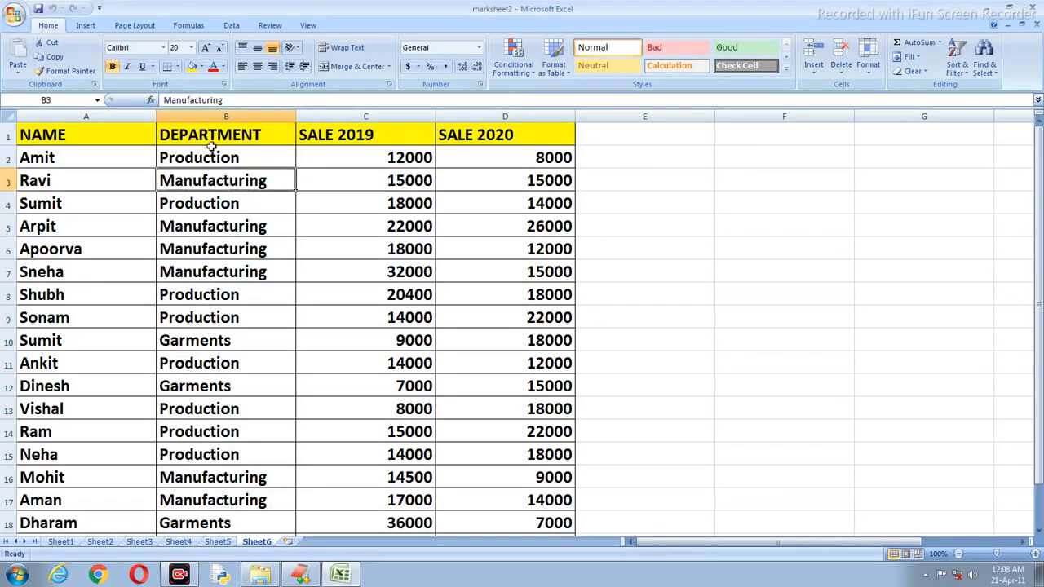
click(212, 161)
click(213, 207)
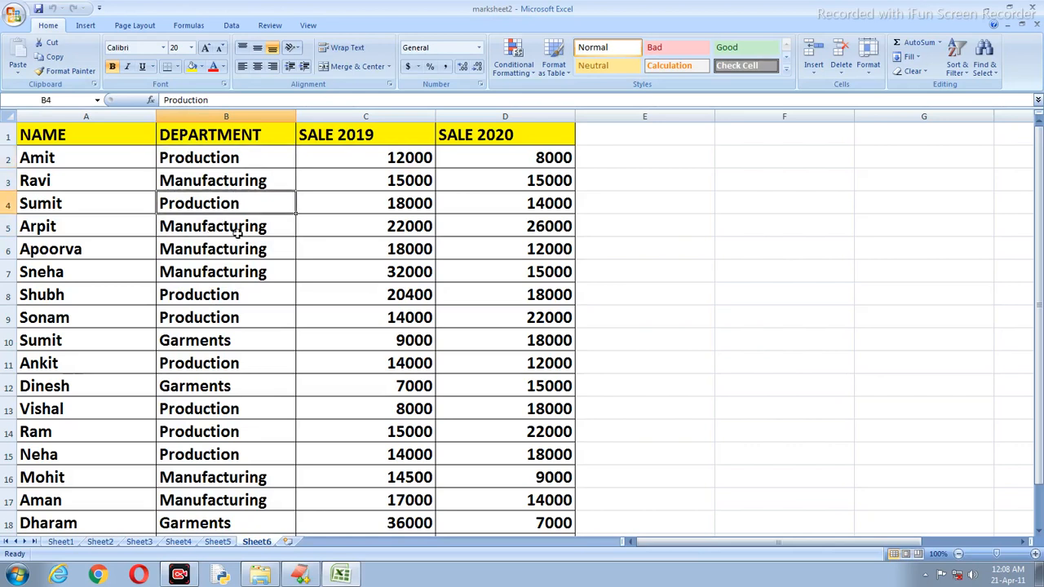
click(218, 251)
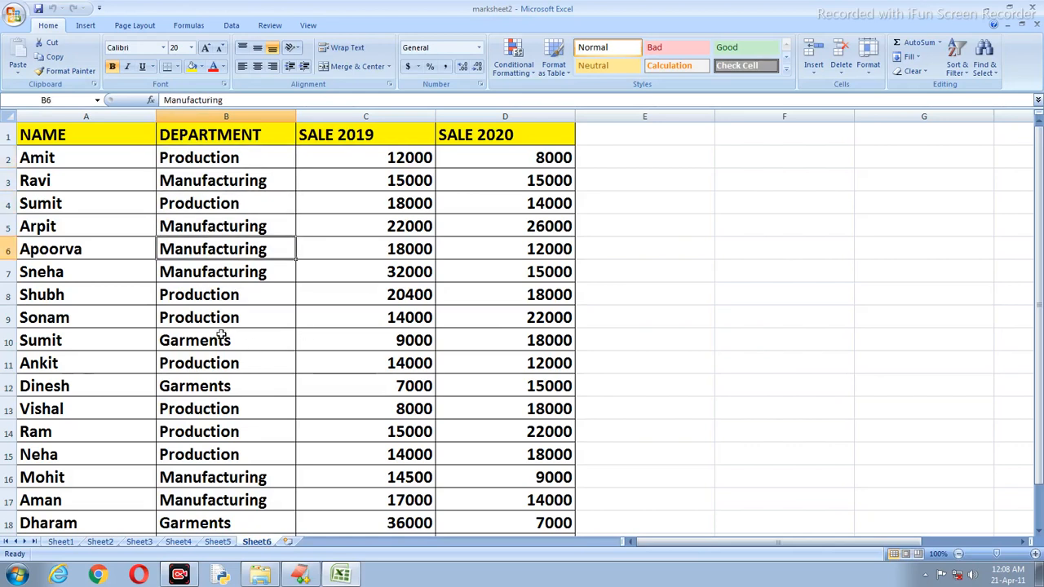
click(211, 395)
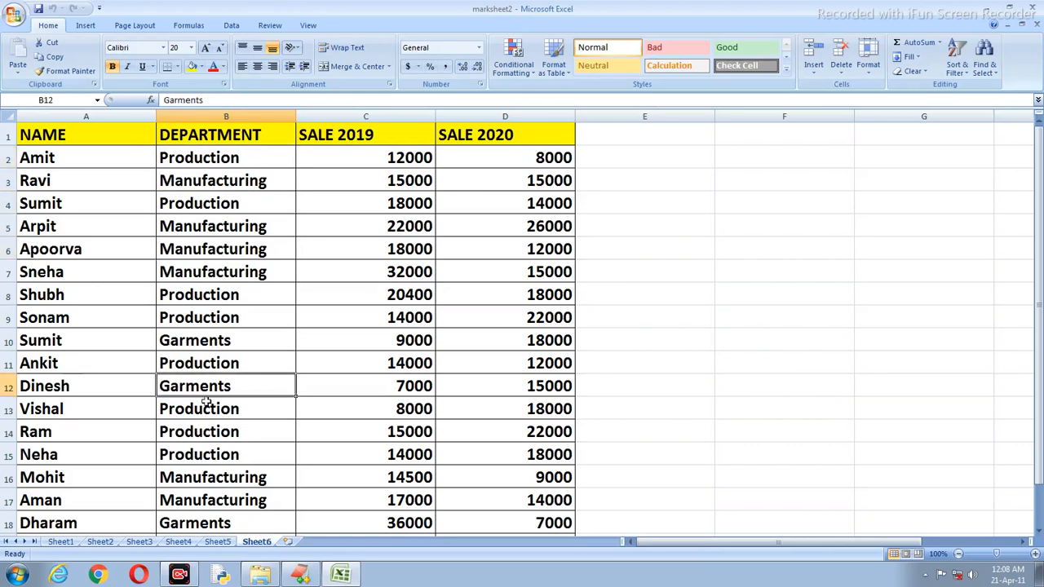
click(186, 313)
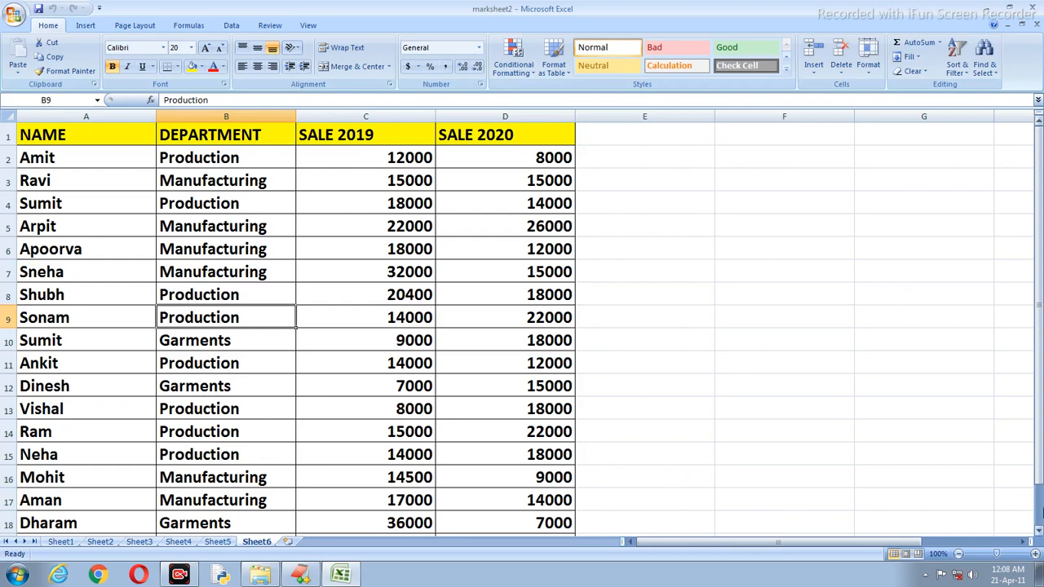
click(1040, 531)
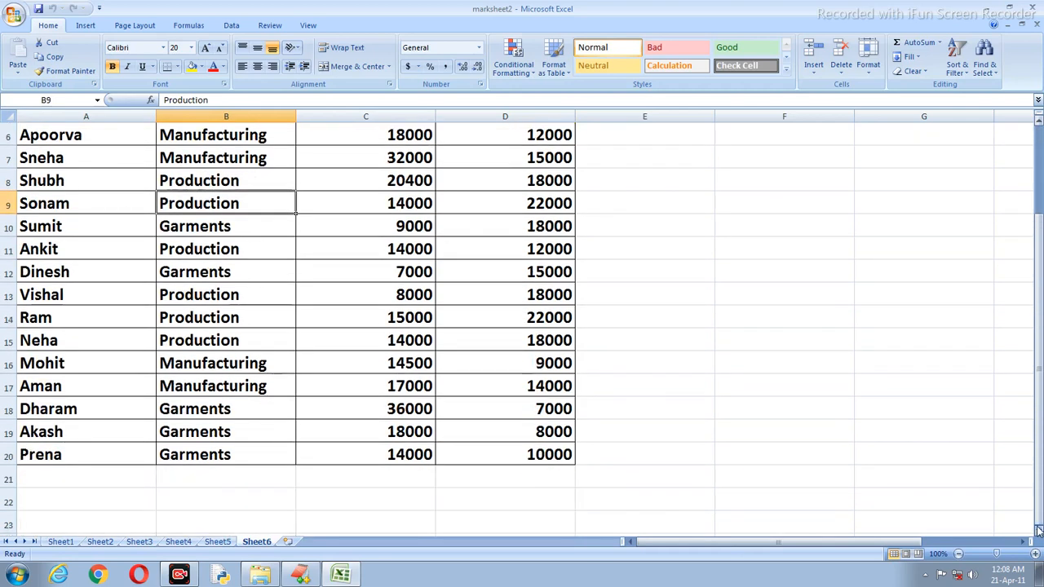
drag(1039, 449, 1039, 399)
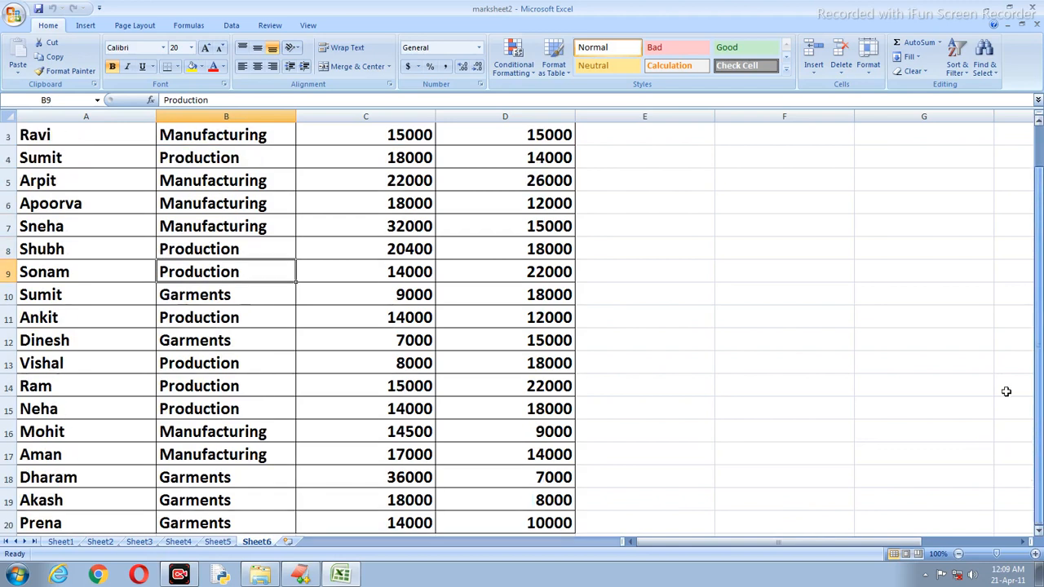
drag(1039, 359, 1038, 326)
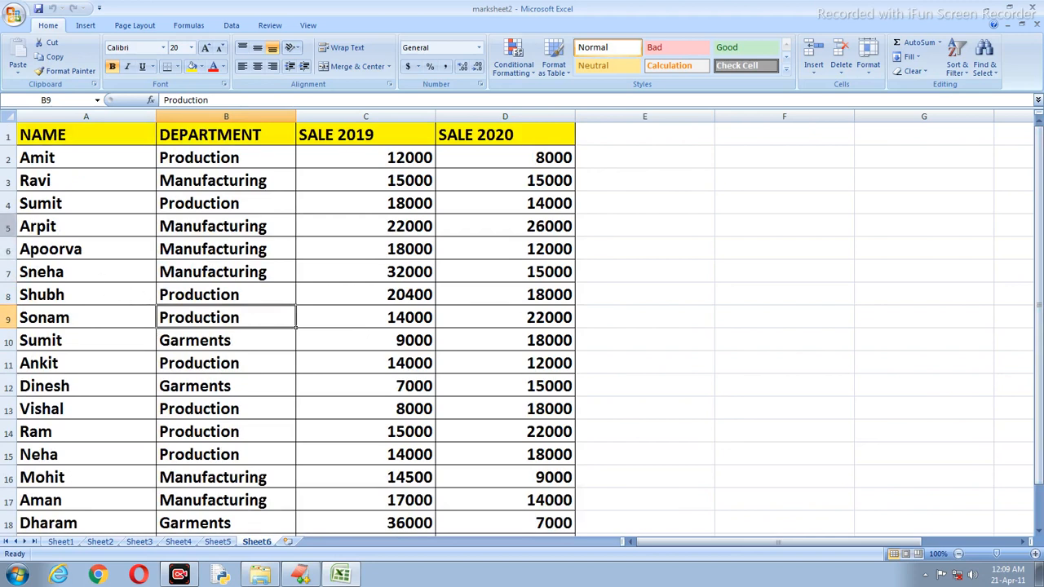
Compare the Manufacturing department's rows with their SALE 2019 amounts and the employees they belong to.
click(11, 226)
click(187, 119)
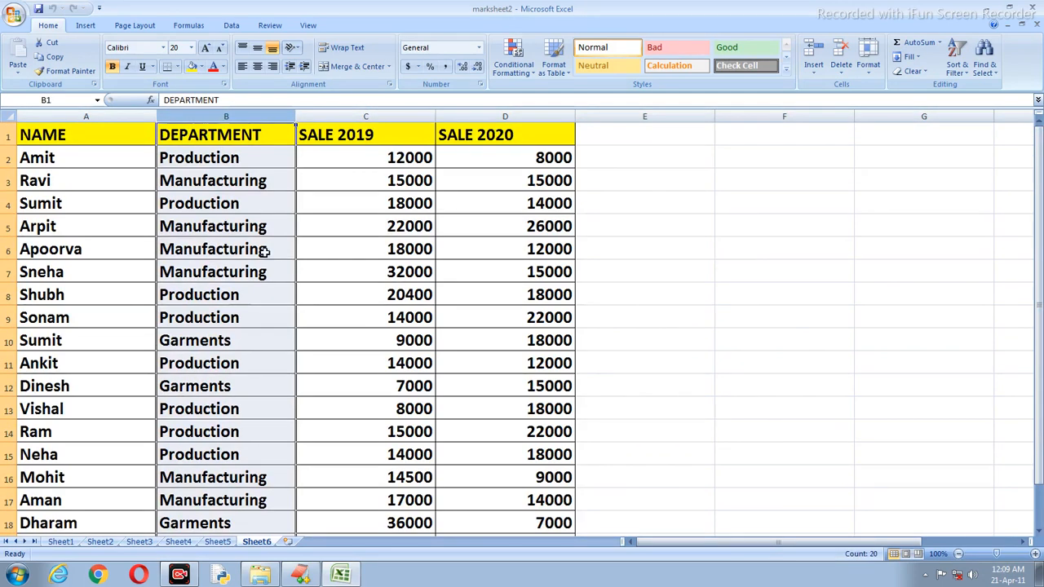
click(381, 338)
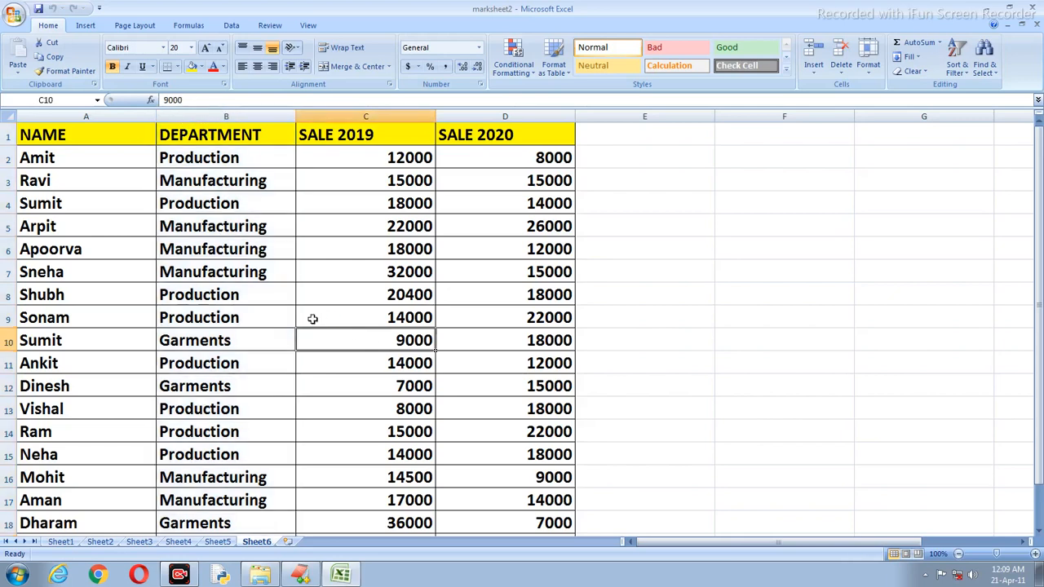
click(210, 232)
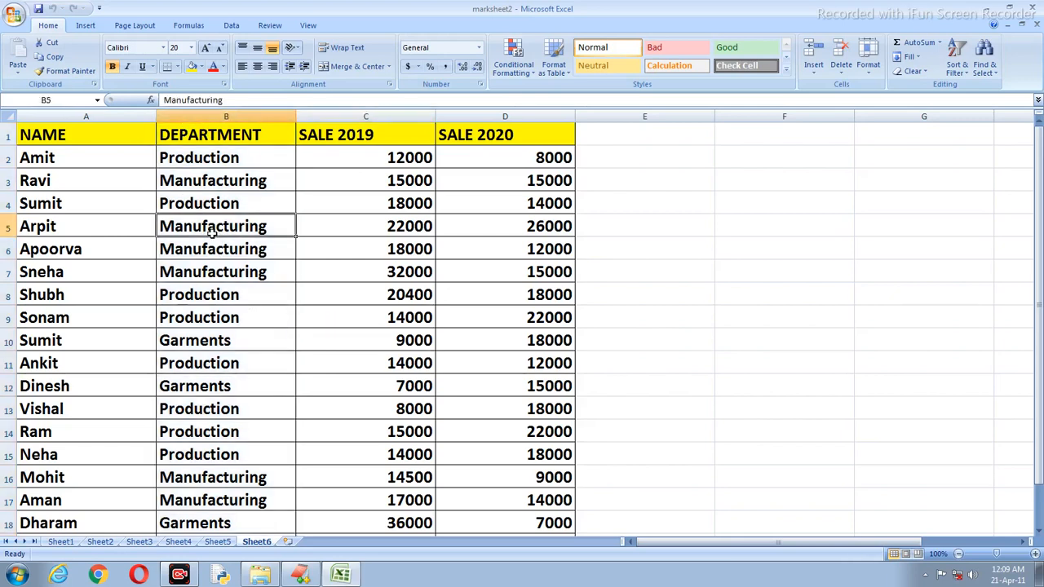
click(219, 185)
click(396, 186)
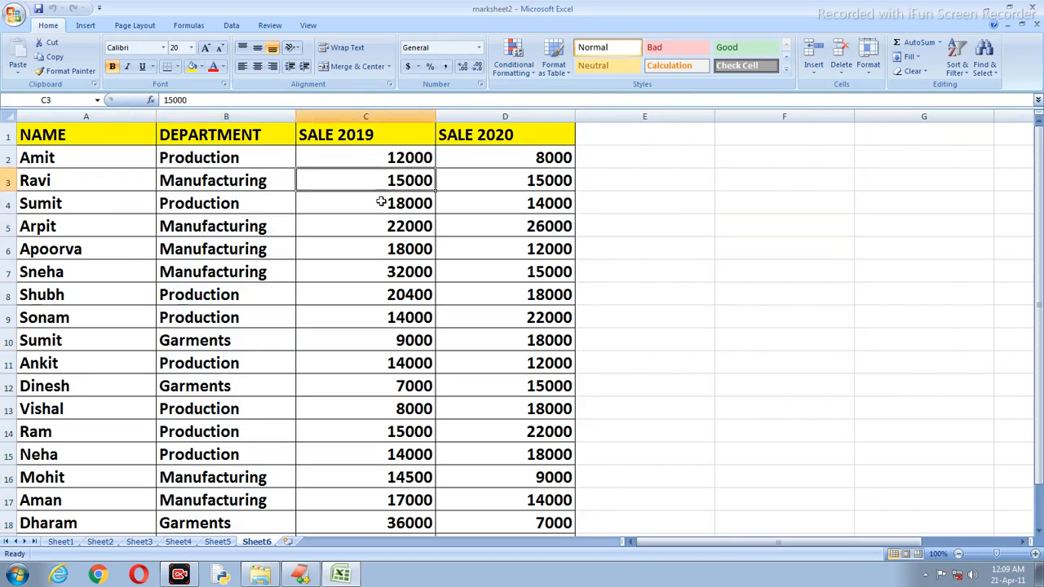
click(220, 256)
click(385, 243)
click(245, 266)
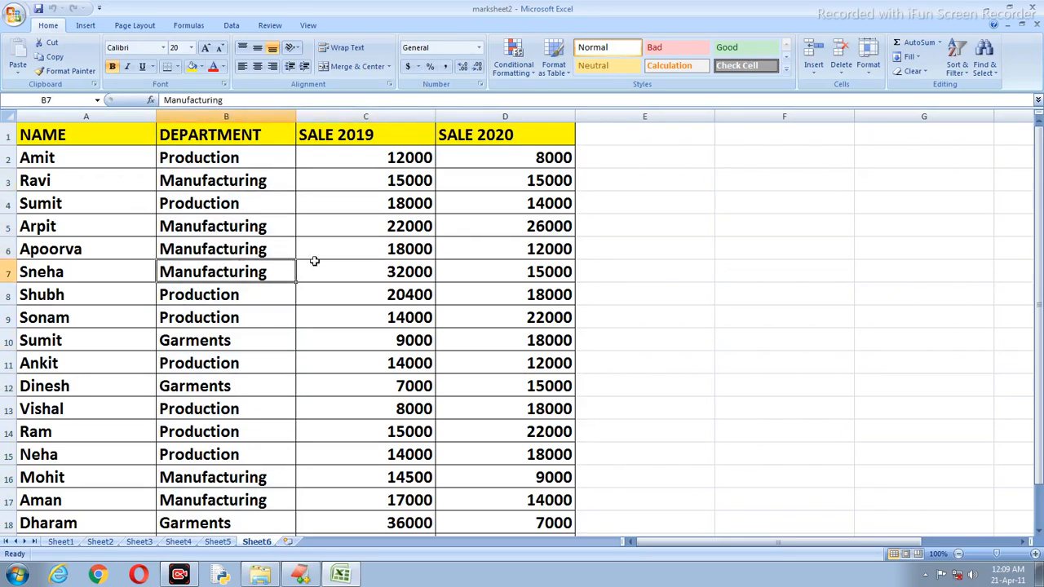
click(343, 268)
drag(36, 179, 88, 255)
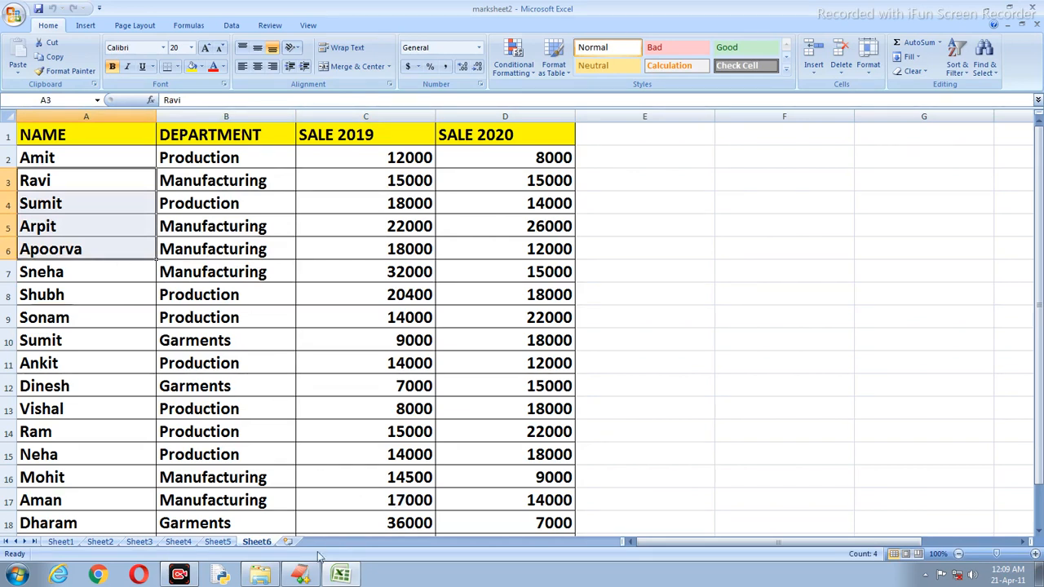
click(182, 576)
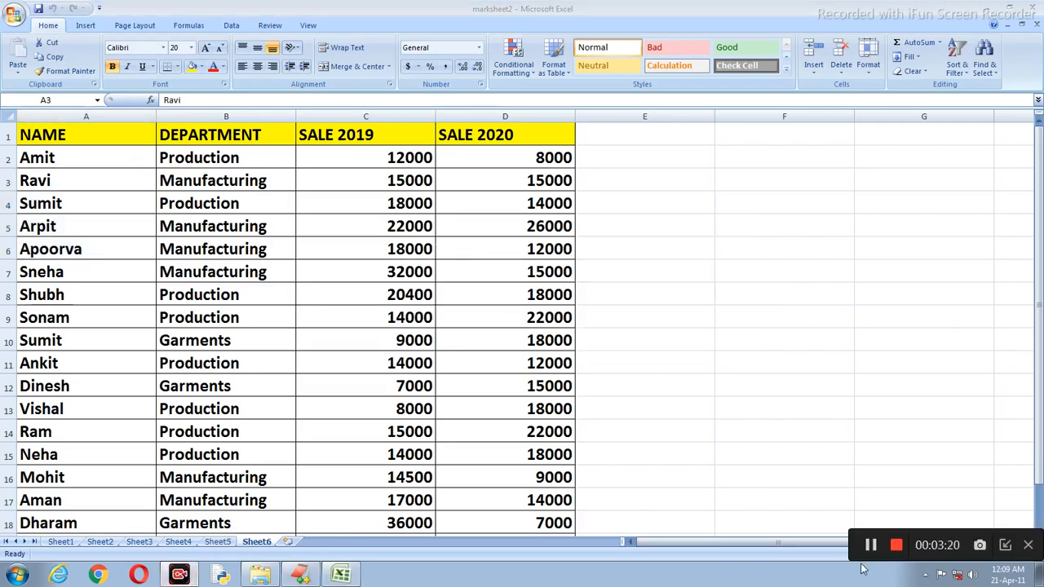
click(1003, 545)
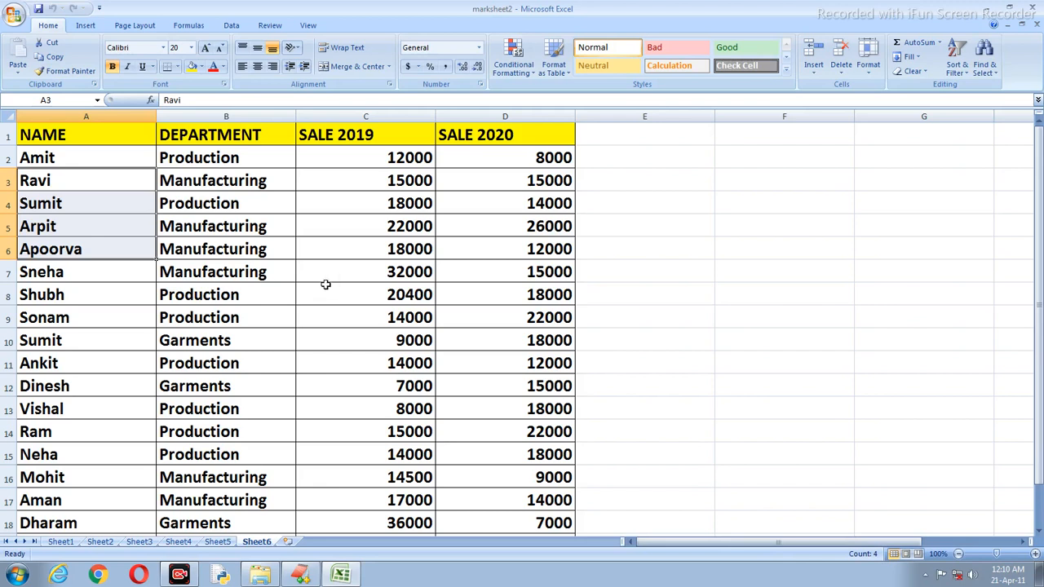
click(213, 161)
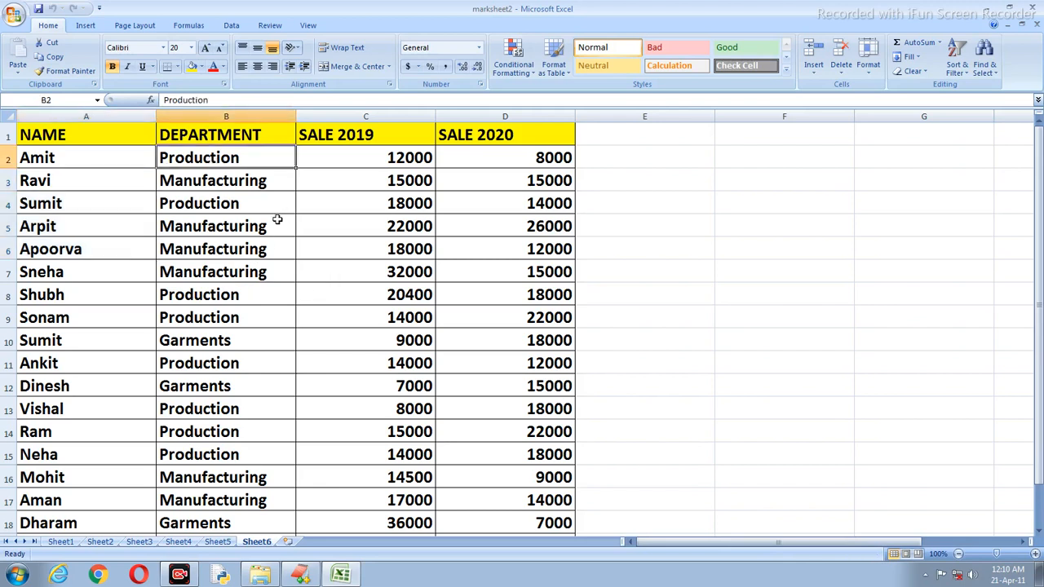
click(230, 205)
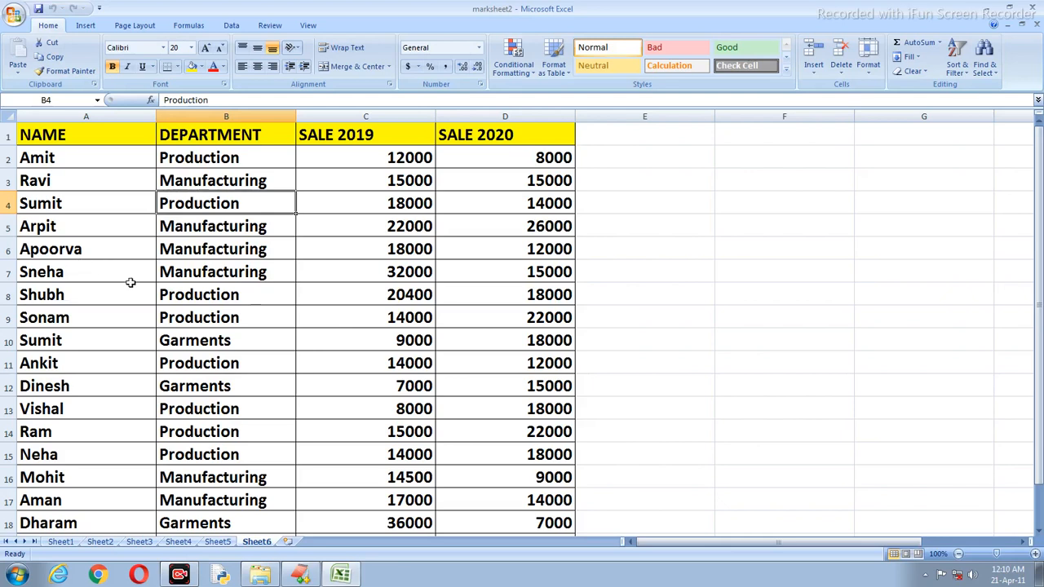
click(210, 269)
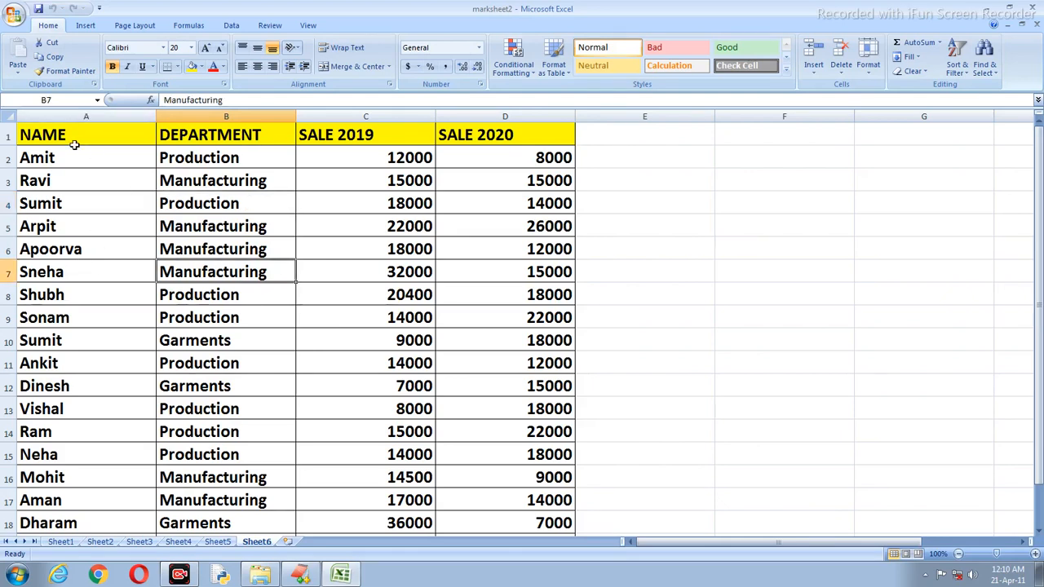
click(85, 25)
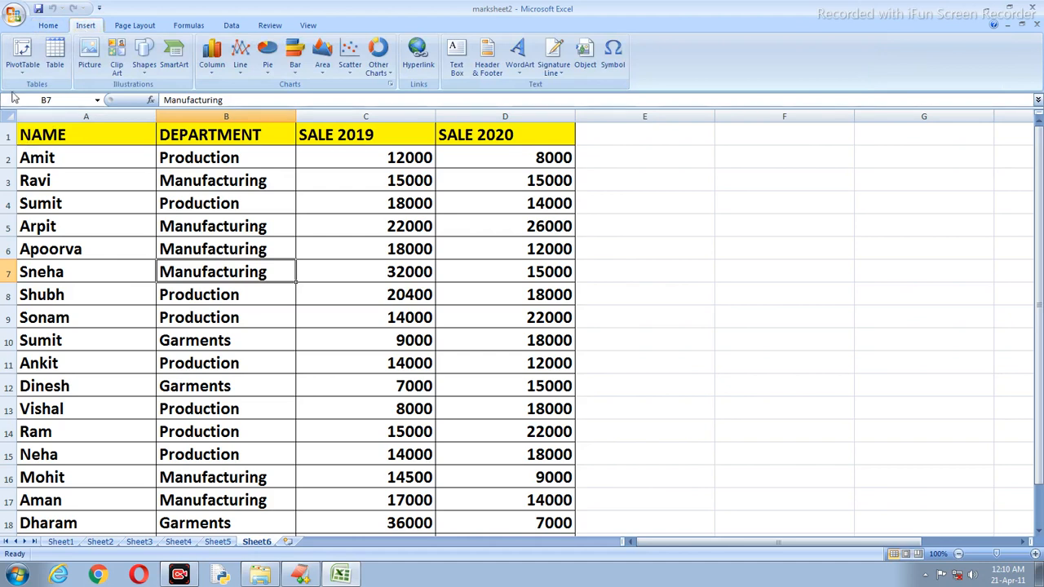
click(23, 54)
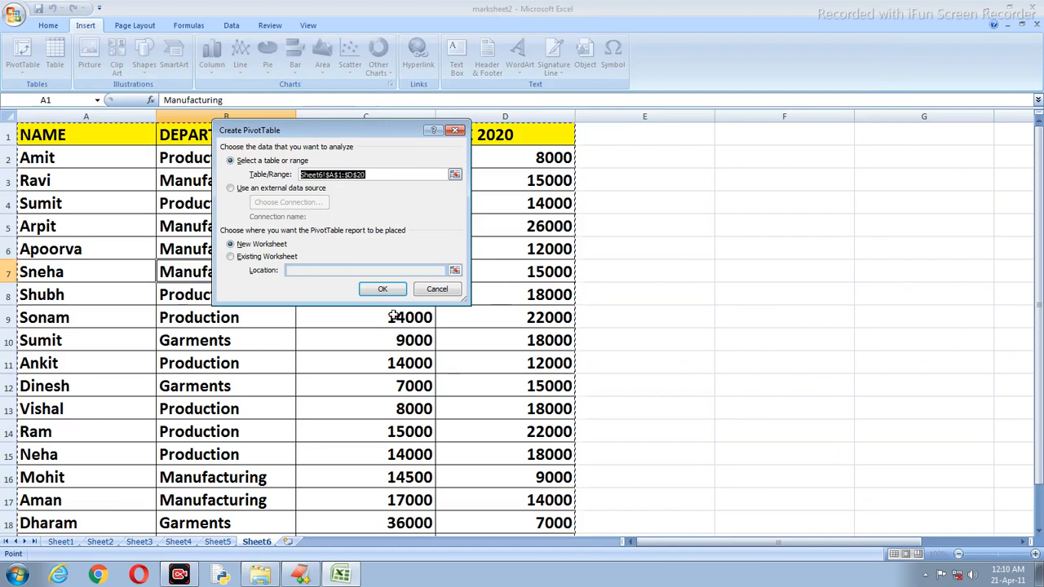
click(438, 290)
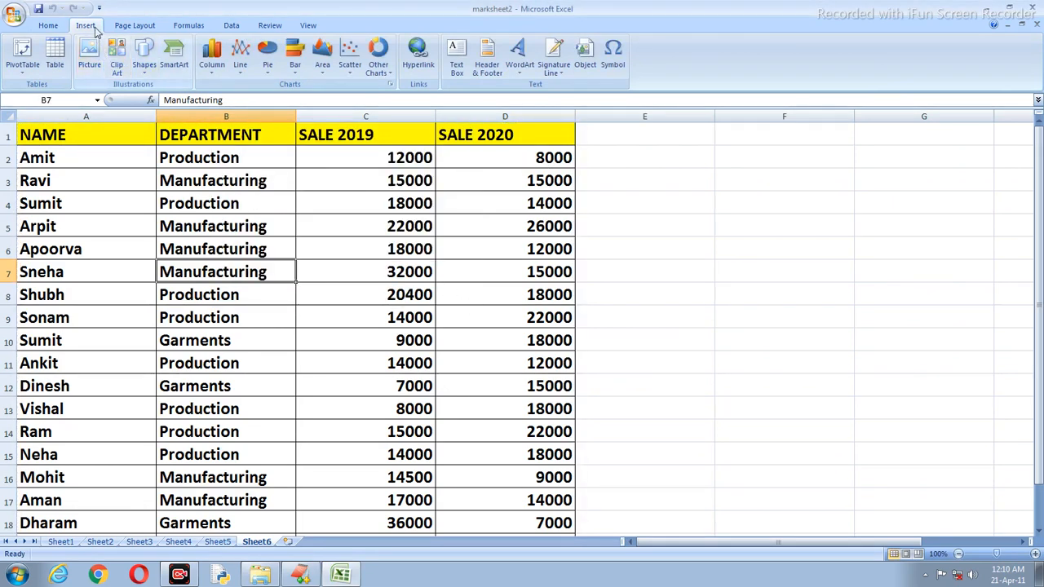
Try re-selecting Sheet6!$A$1:$D$20 as the source range for a new PivotTable.
click(22, 50)
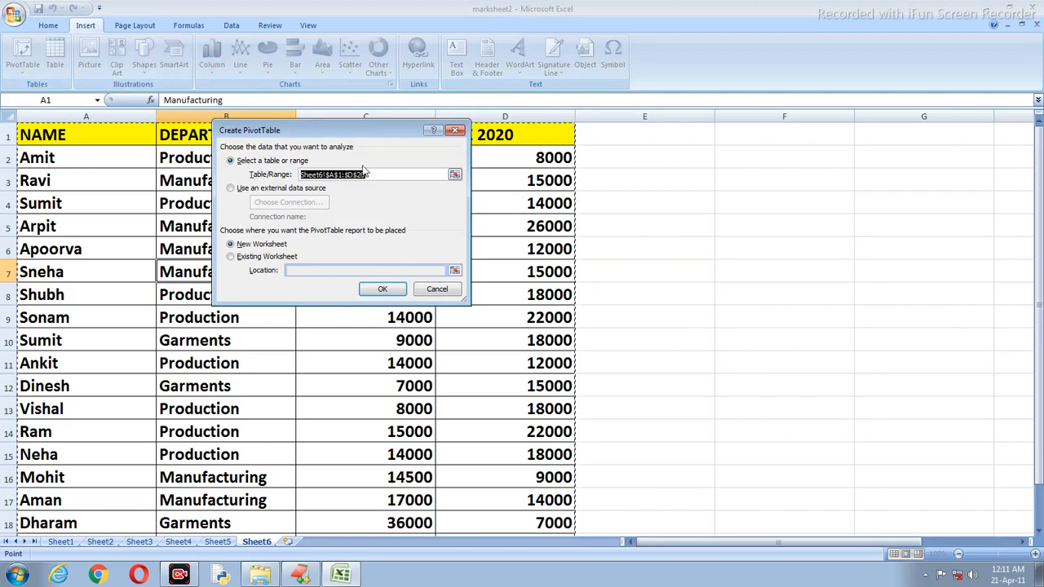
drag(395, 173, 283, 178)
key(BackSpace)
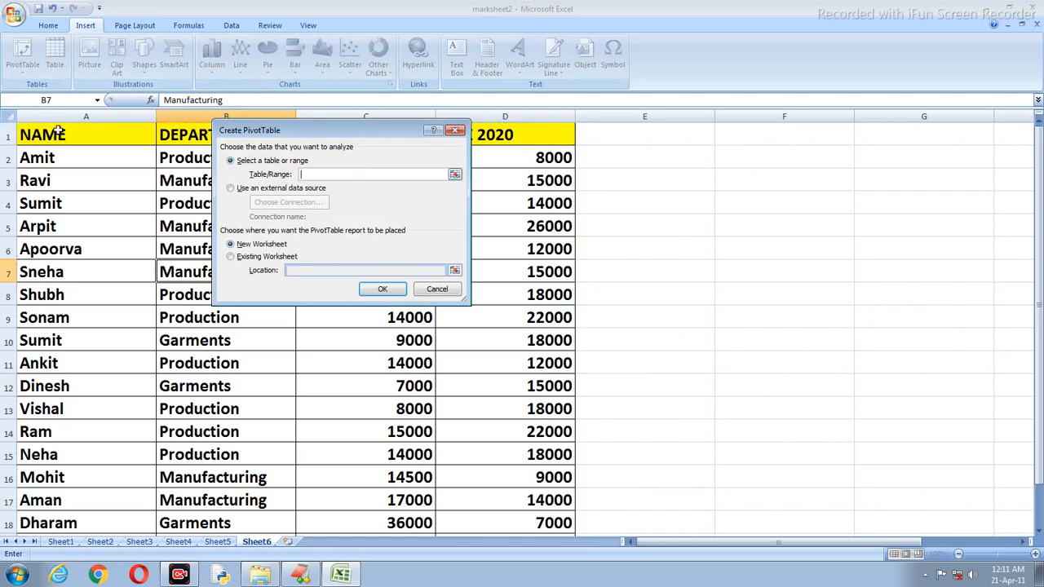
drag(58, 131, 485, 520)
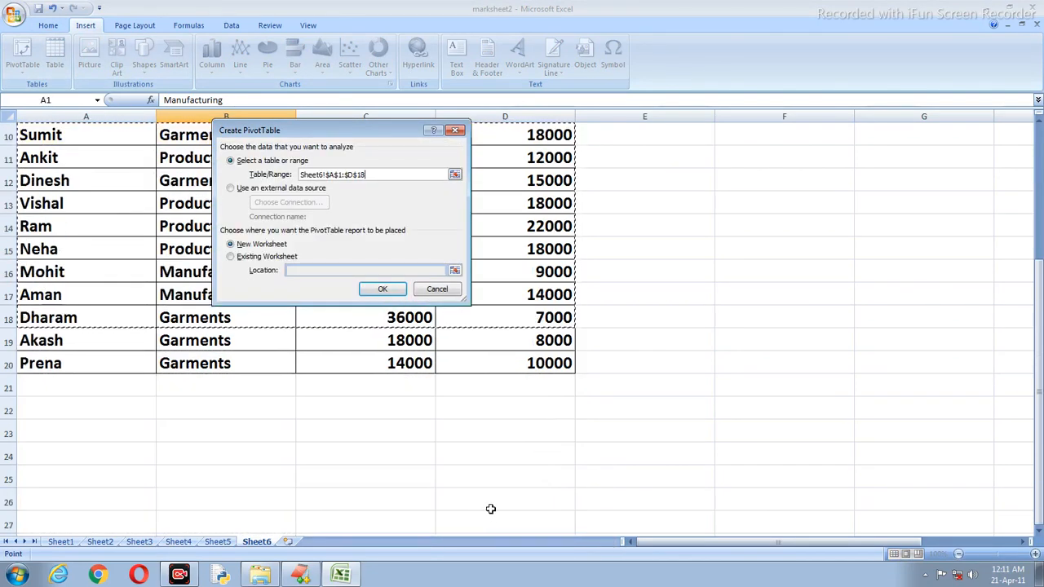
key(shift+Down)
key(shift+Down)
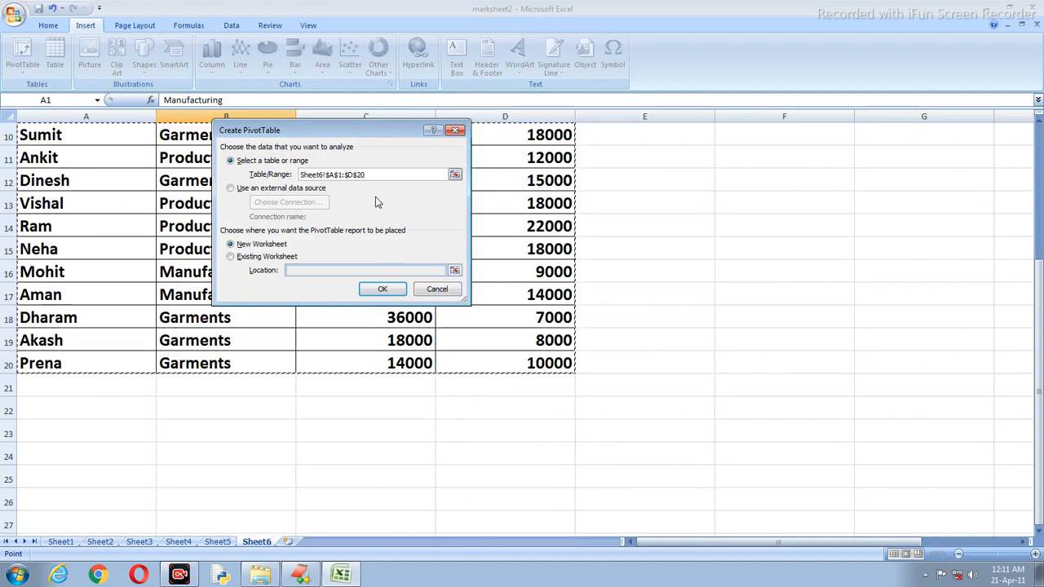
click(435, 289)
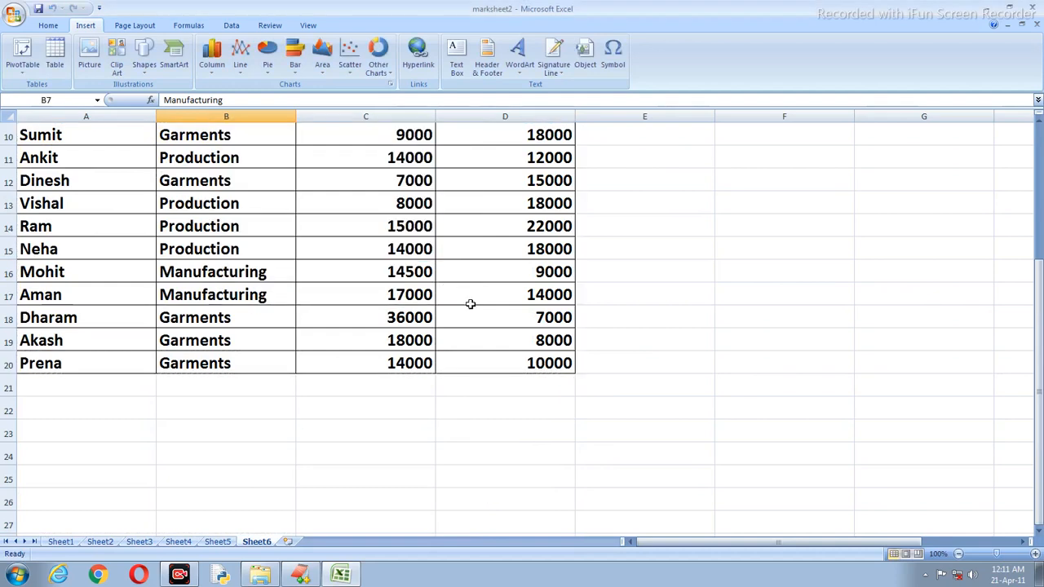
click(489, 317)
scroll(490, 315, up, 3)
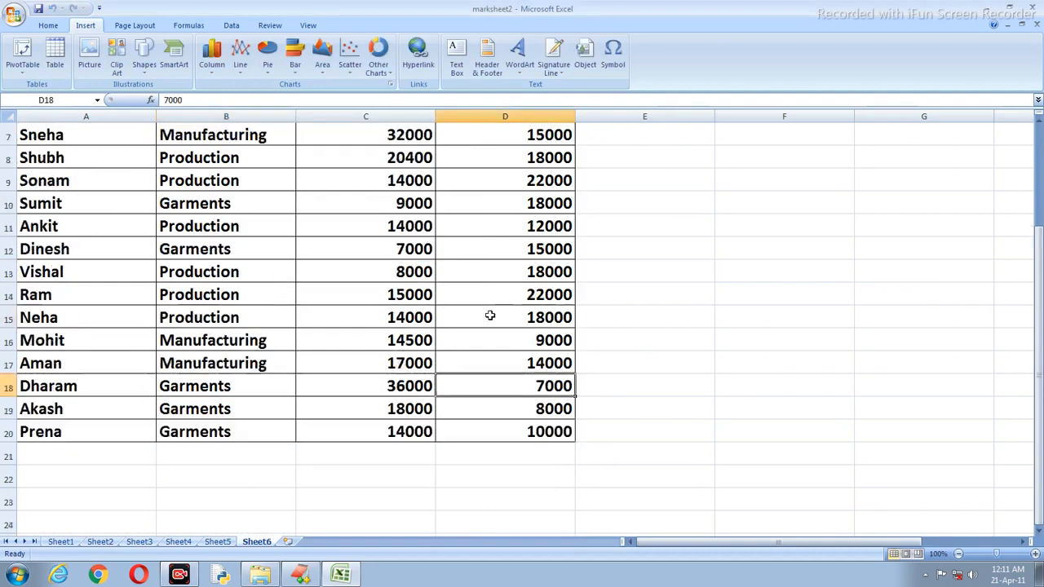
click(23, 49)
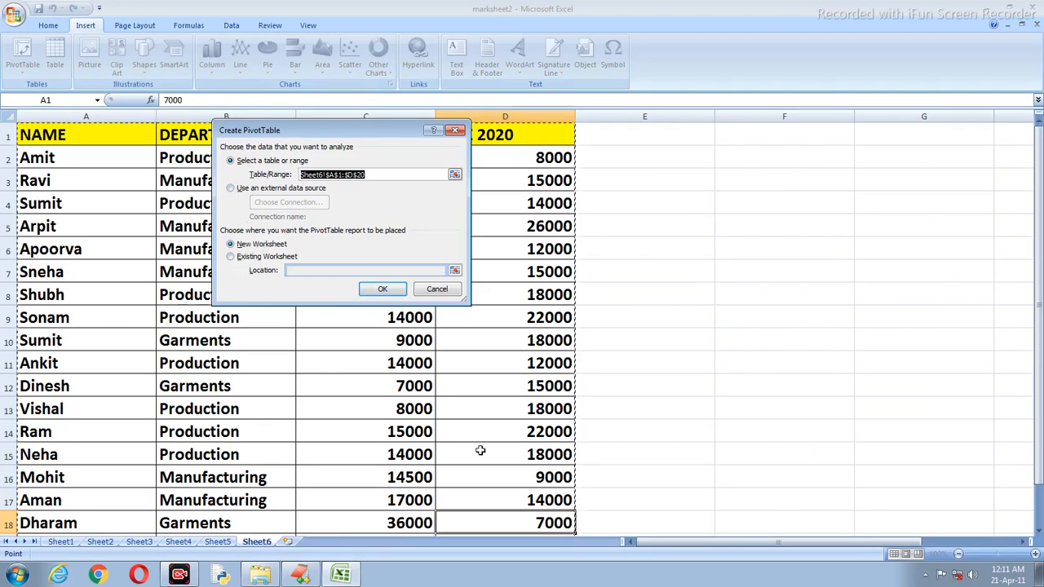
click(231, 258)
drag(699, 182, 784, 274)
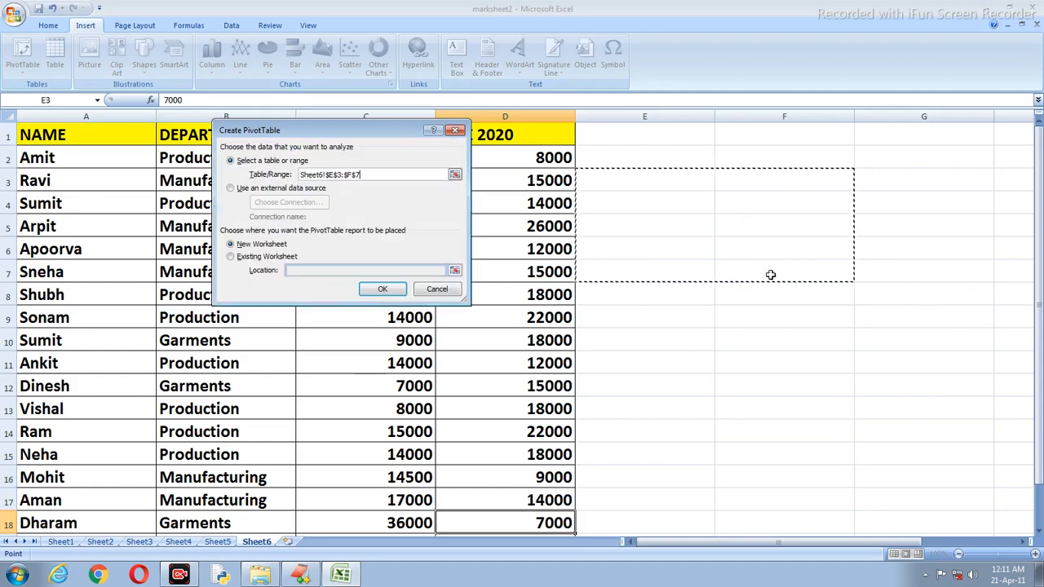
click(451, 285)
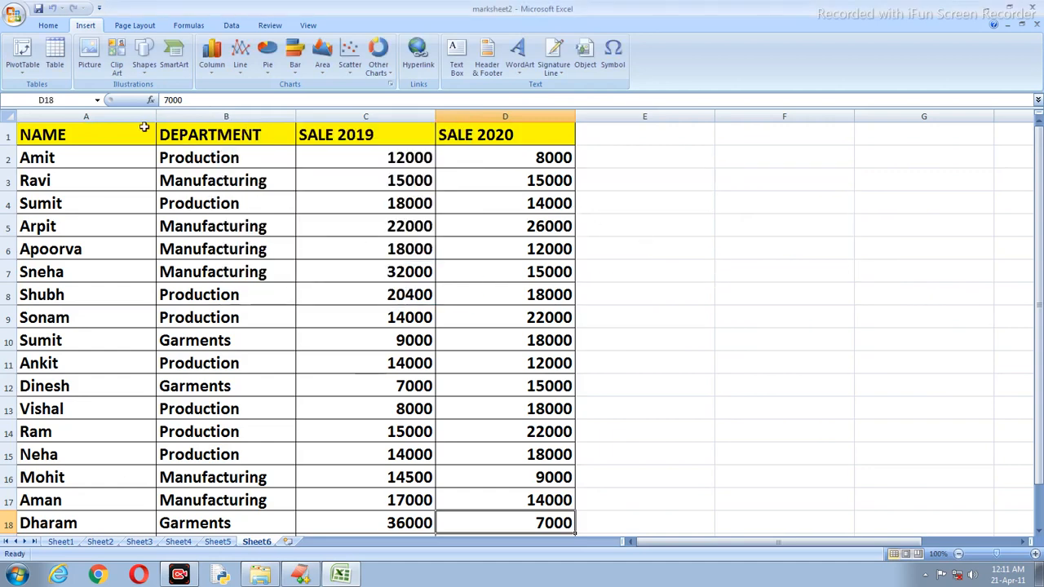
Create a PivotTable from Sheet6!$A$1:$D$20 on a new worksheet and compare that sheet with the source sheet.
click(23, 49)
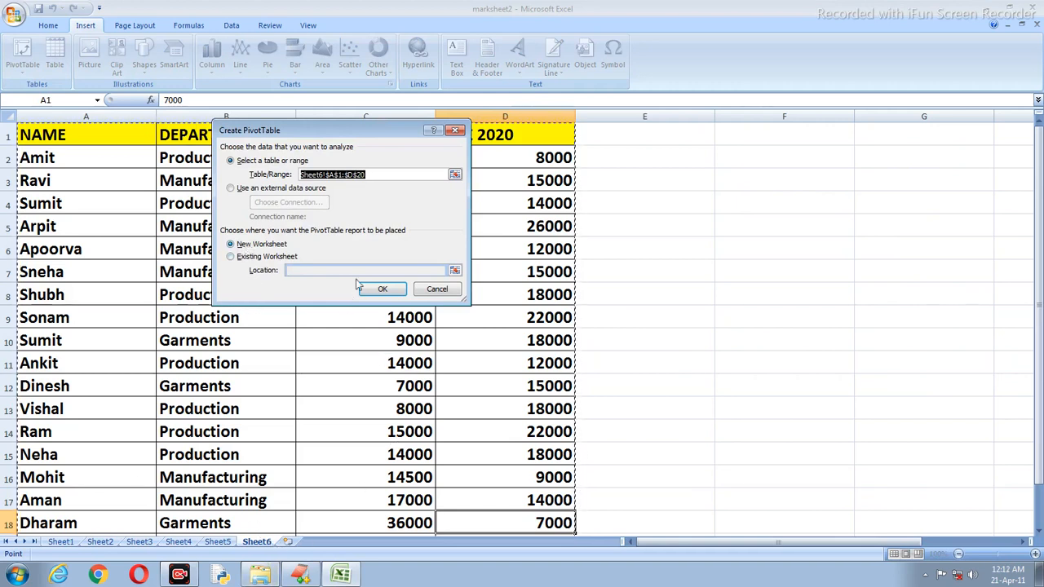
click(397, 295)
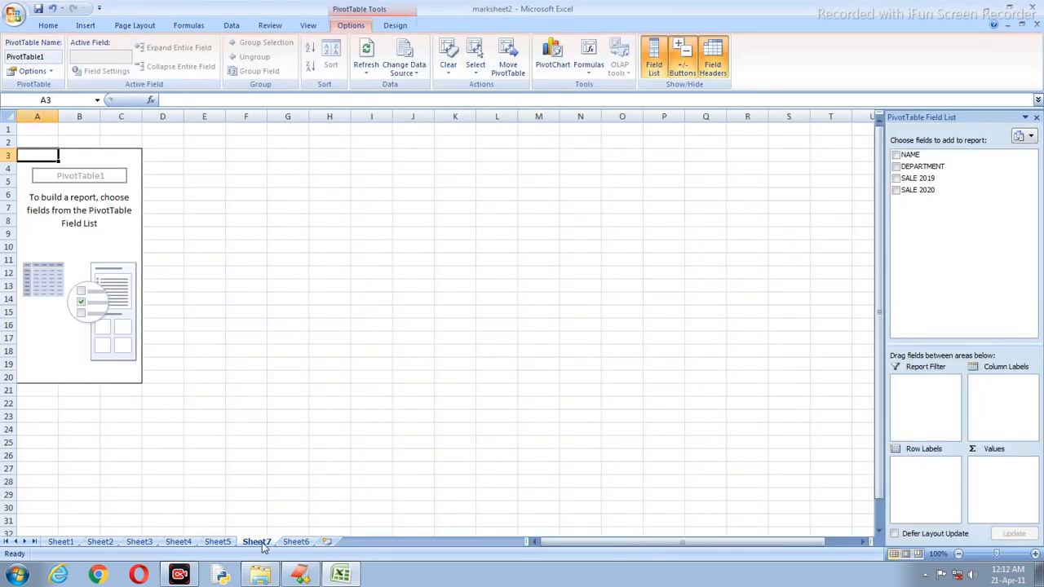
click(298, 545)
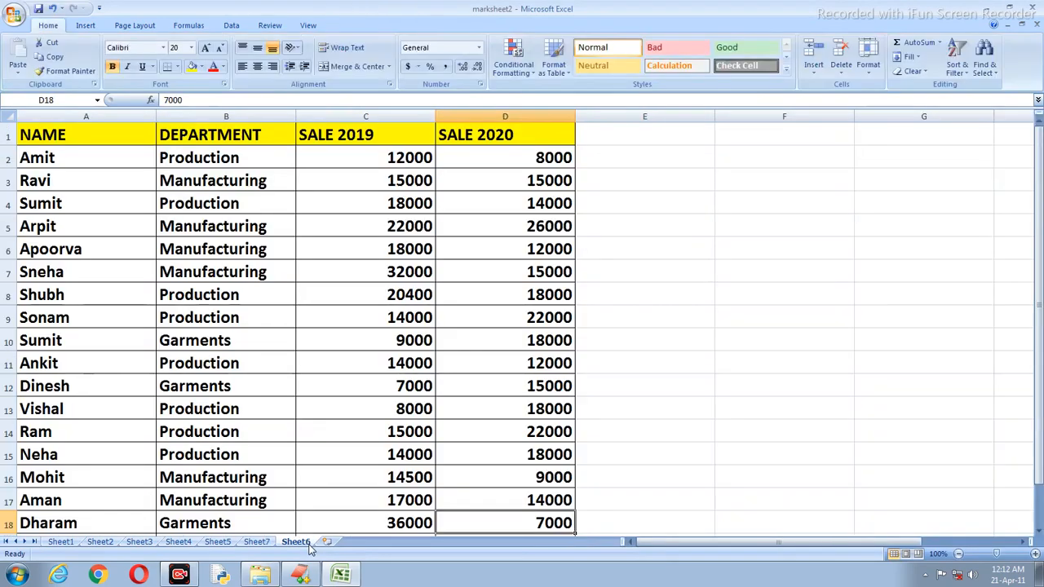
click(256, 545)
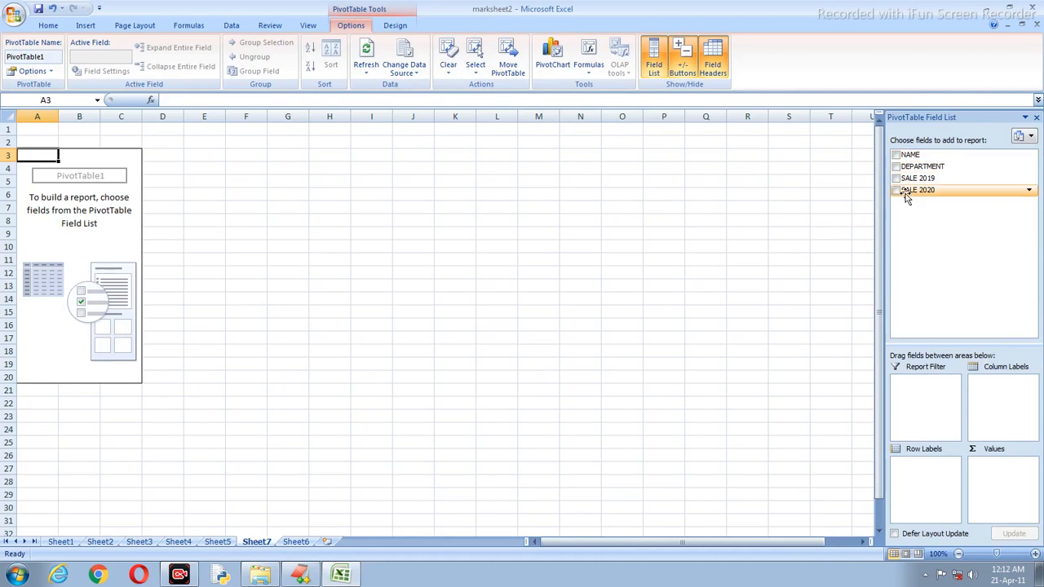
Add DEPARTMENT as the PivotTable's row labels and SALE 2019 as its summed values.
click(897, 167)
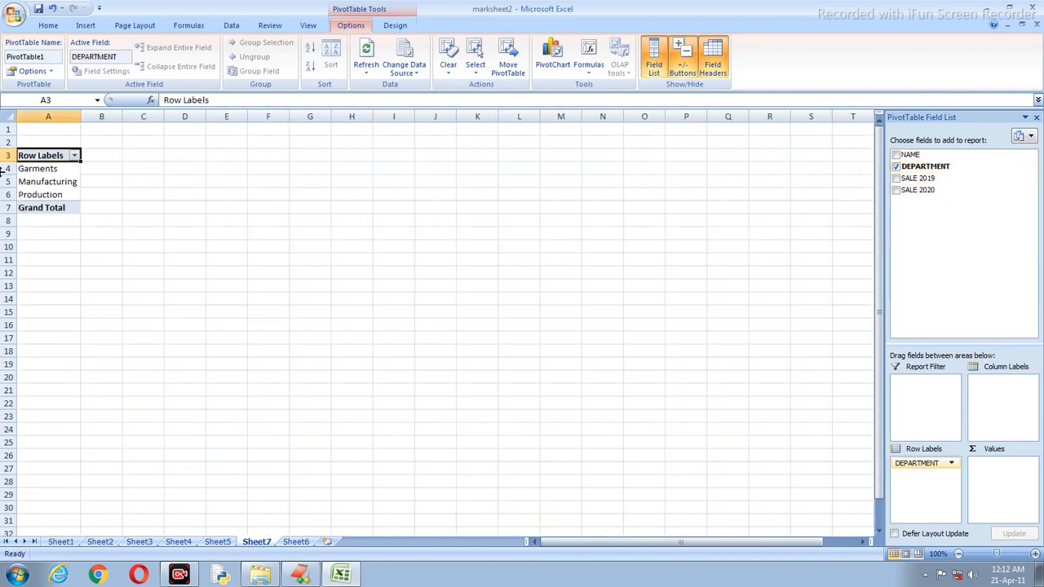
click(41, 171)
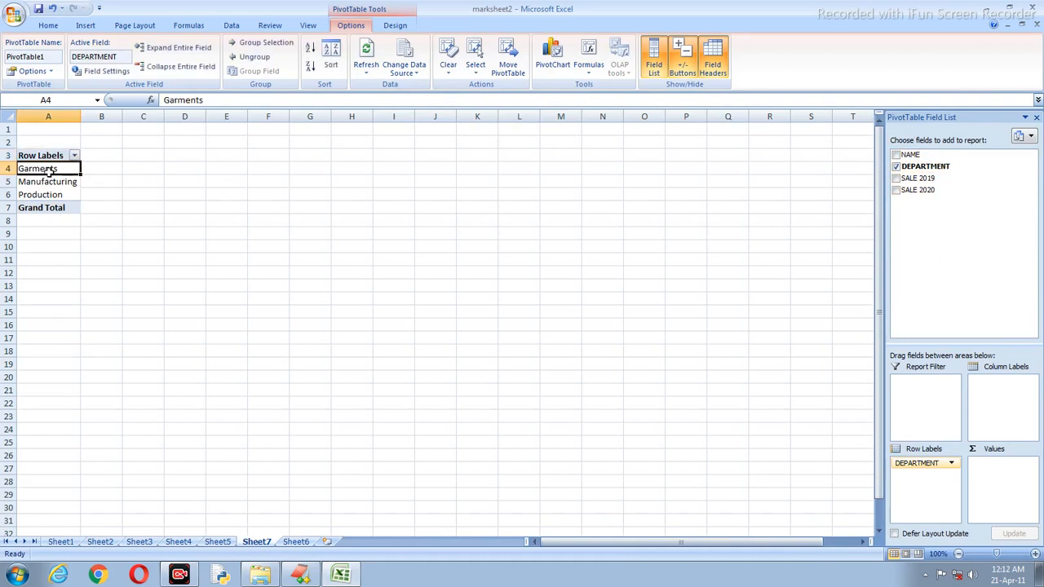
click(51, 183)
click(51, 196)
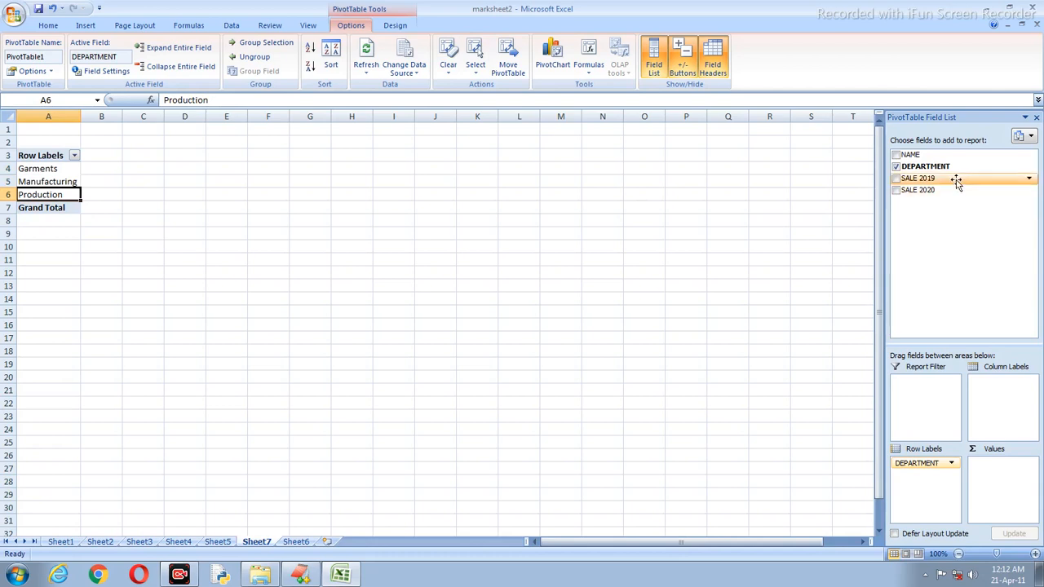
click(897, 166)
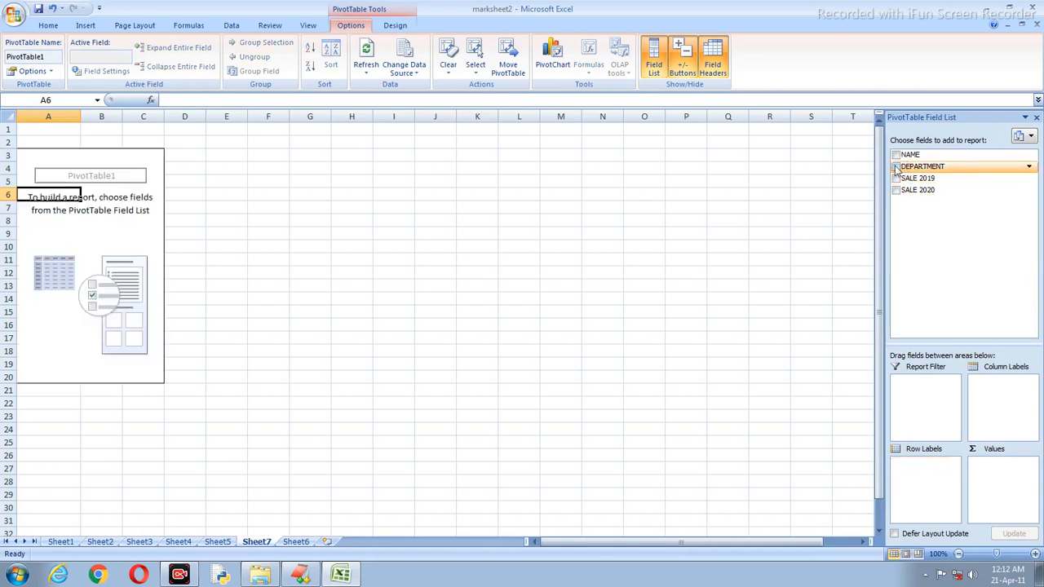
click(897, 166)
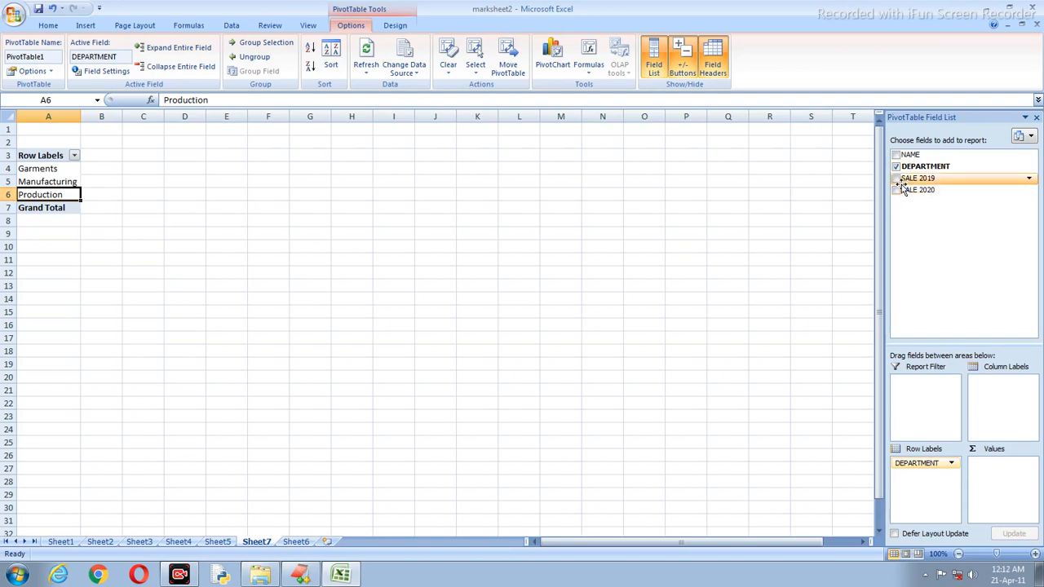
click(896, 178)
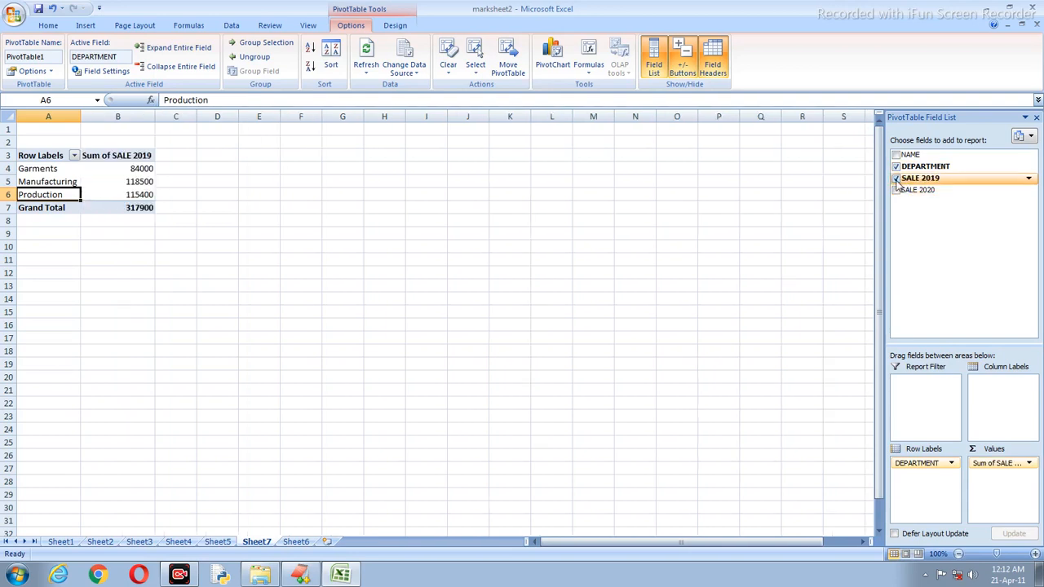
Examine the SALE 2019 sums of the Garments, Manufacturing and Production departments in the PivotTable.
click(74, 155)
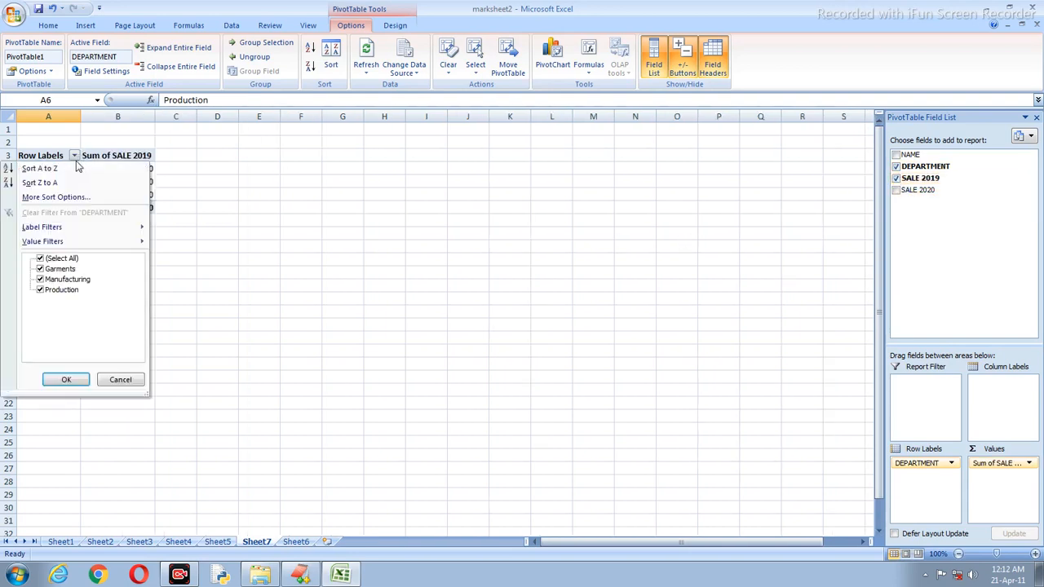
click(224, 170)
click(36, 170)
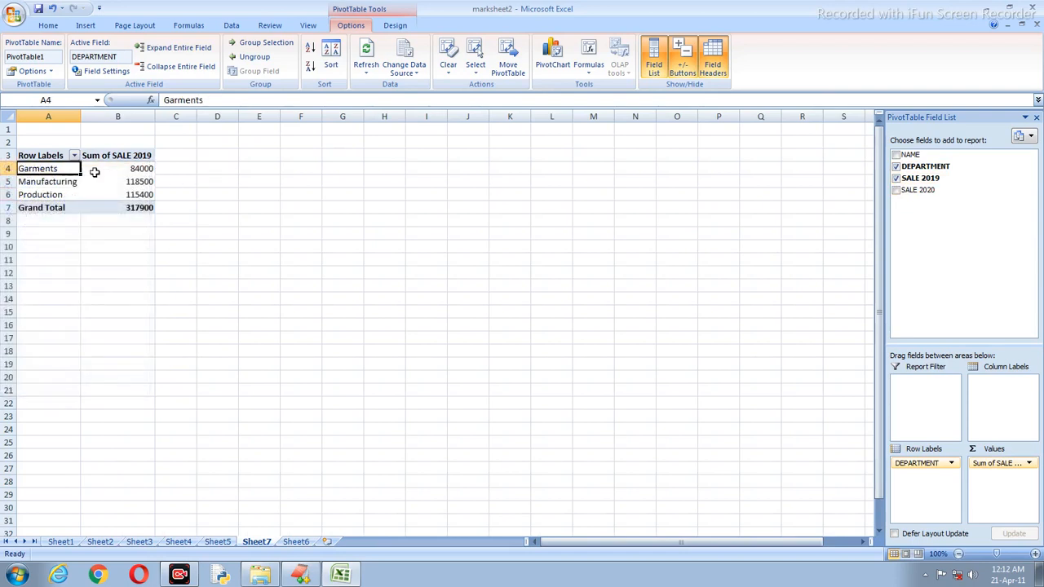
click(128, 167)
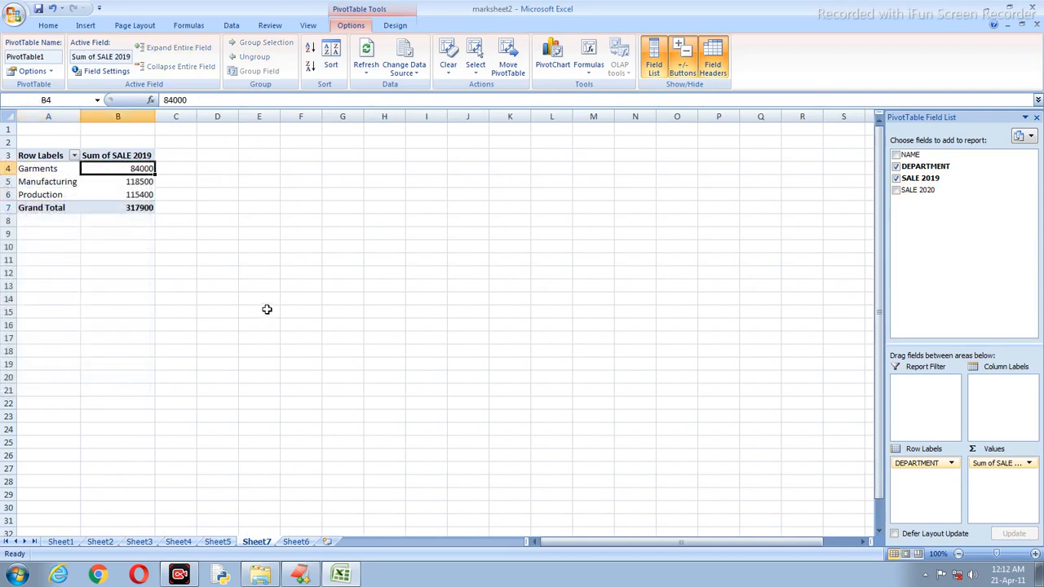
click(36, 181)
click(133, 183)
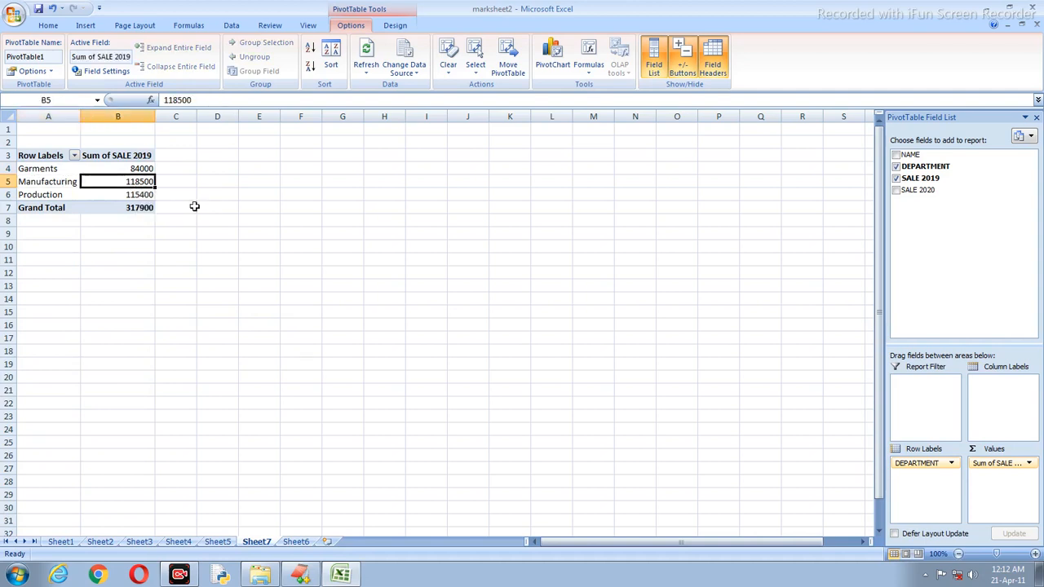
click(51, 196)
click(145, 199)
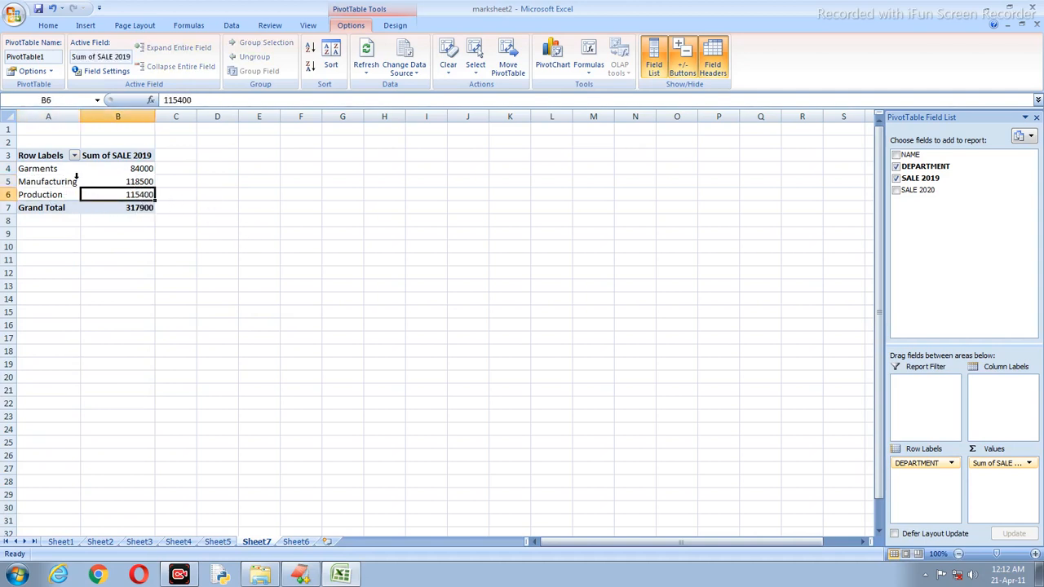
drag(49, 155, 131, 209)
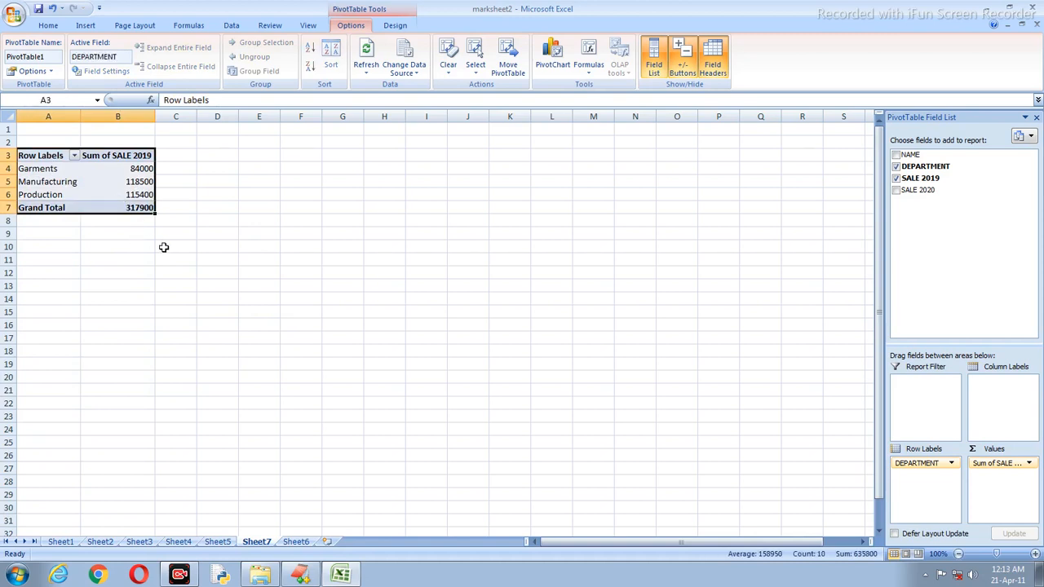
click(163, 247)
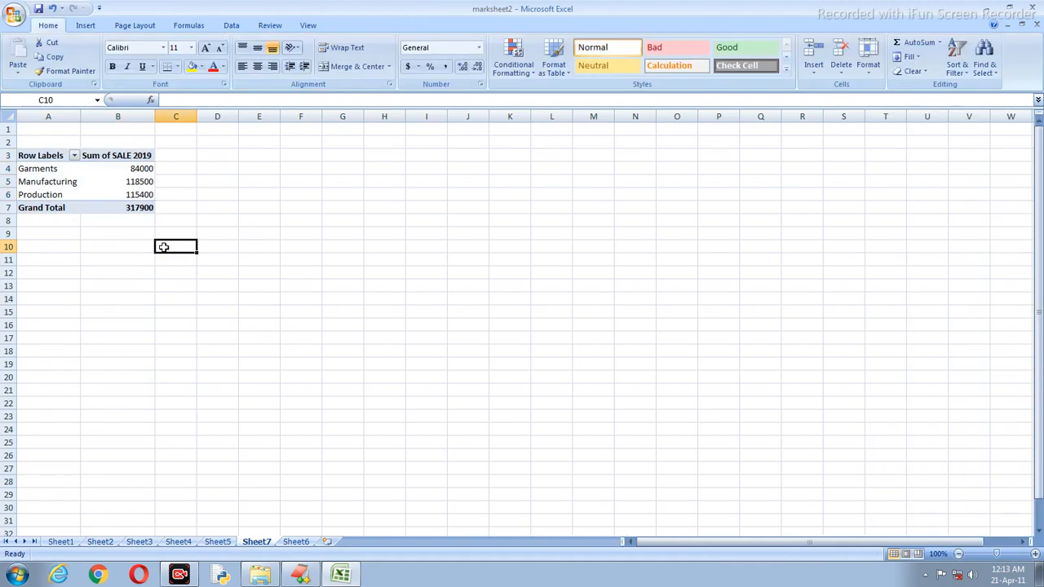
Compare the source table on Sheet6 with the summarized PivotTable on Sheet7.
click(297, 542)
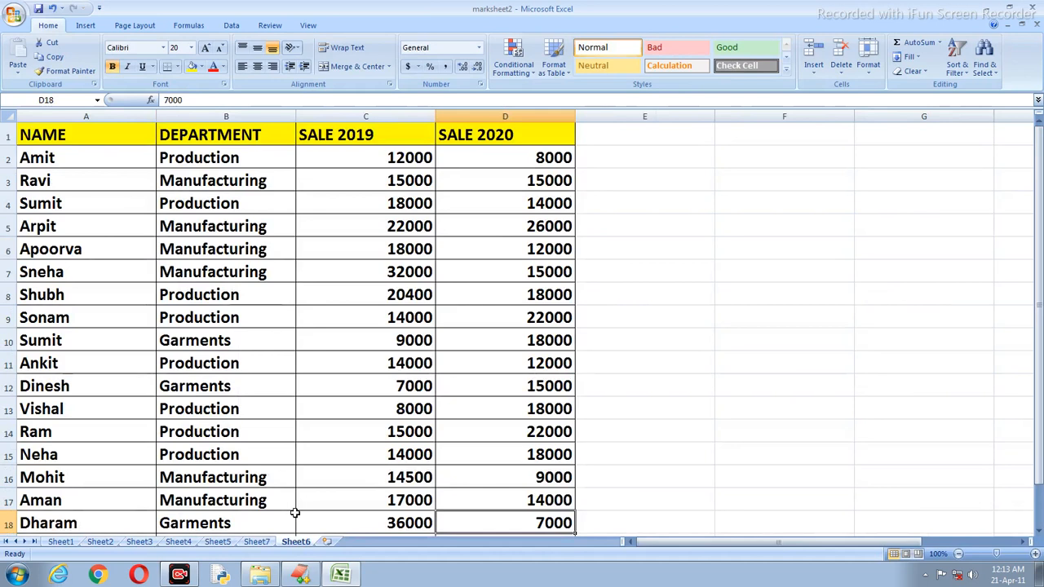
click(256, 542)
click(129, 343)
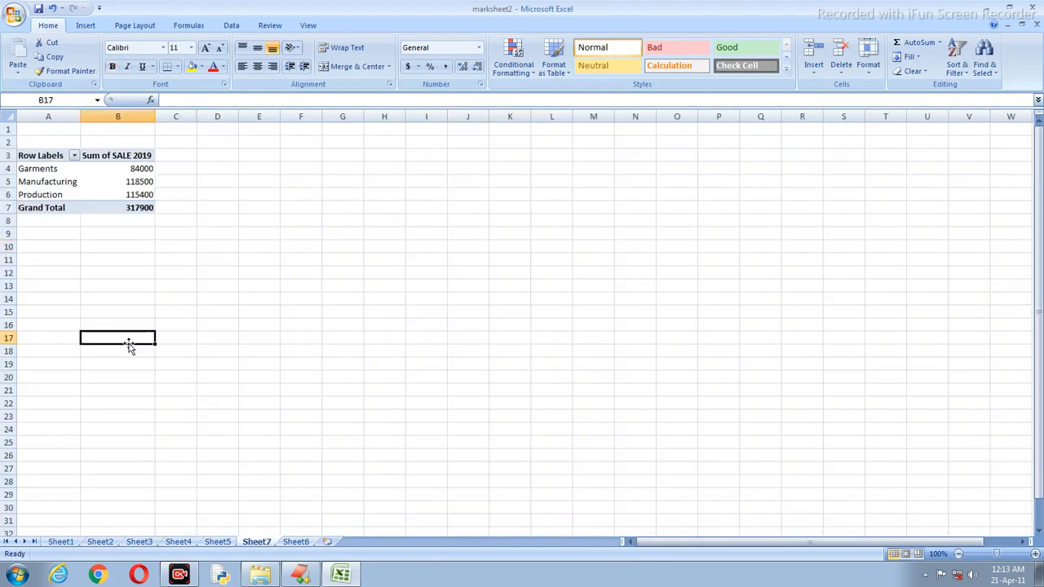
drag(49, 155, 139, 209)
click(263, 259)
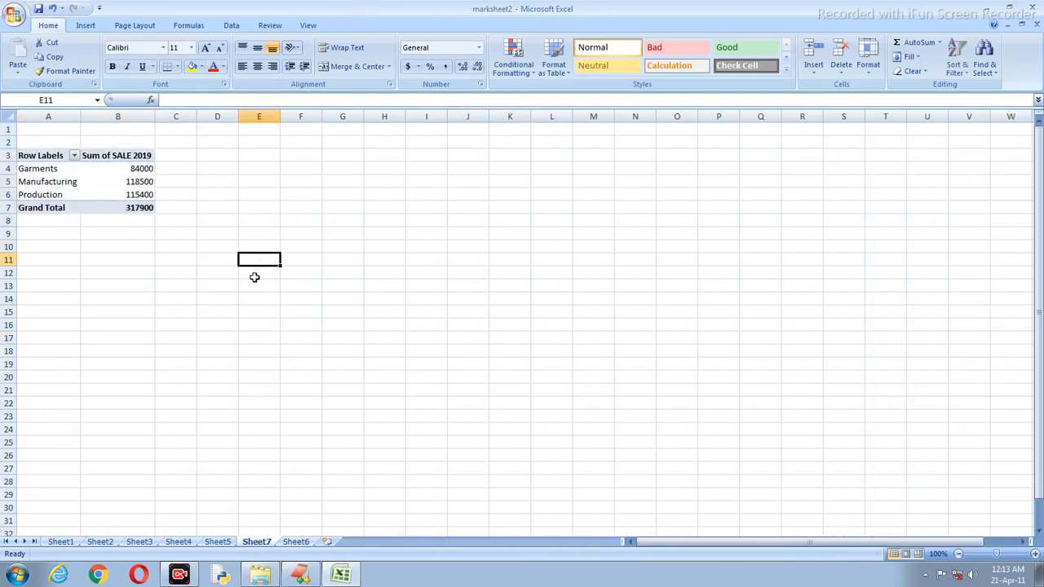
Check the source table on Sheet6, and examine the Sheet7 PivotTable enlarged in Print Preview.
click(294, 543)
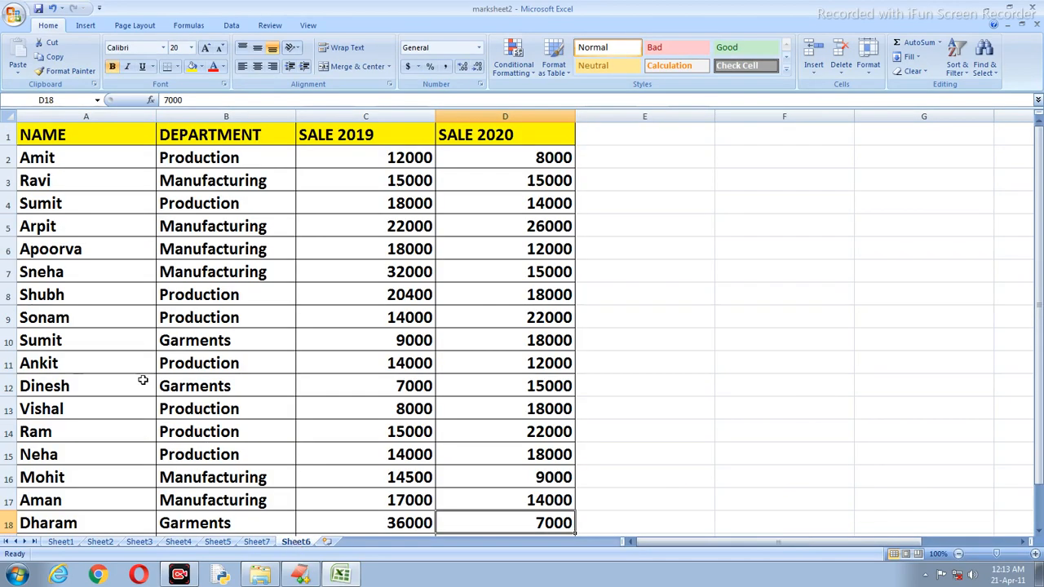
click(256, 542)
click(10, 18)
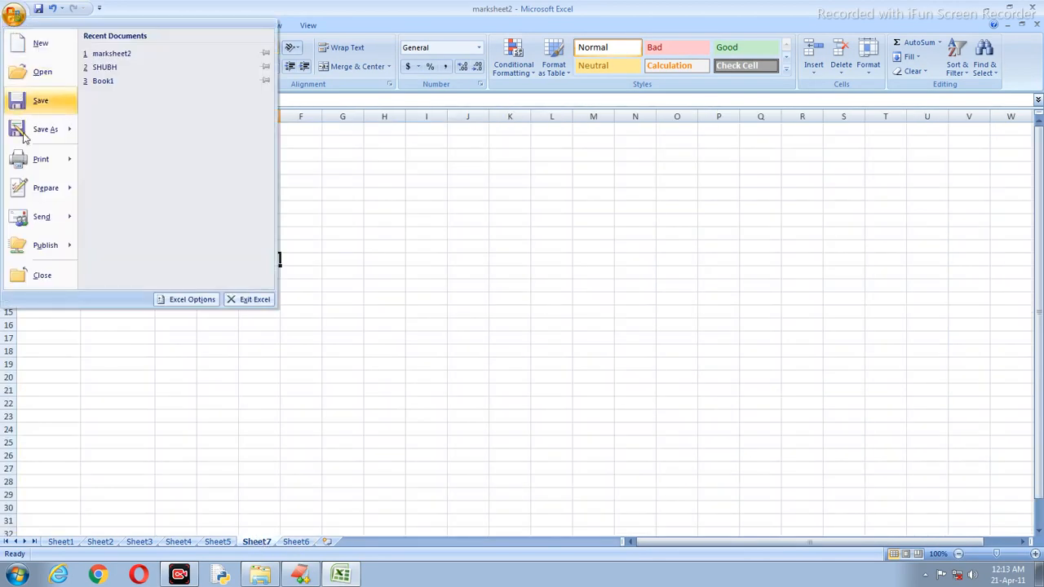
mouse_move(40, 160)
click(196, 134)
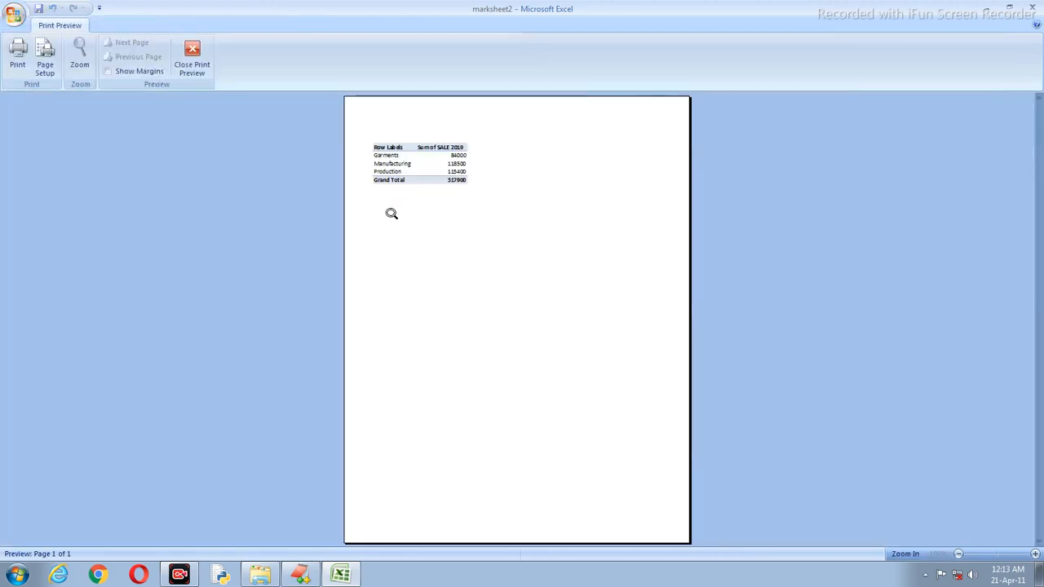
click(392, 212)
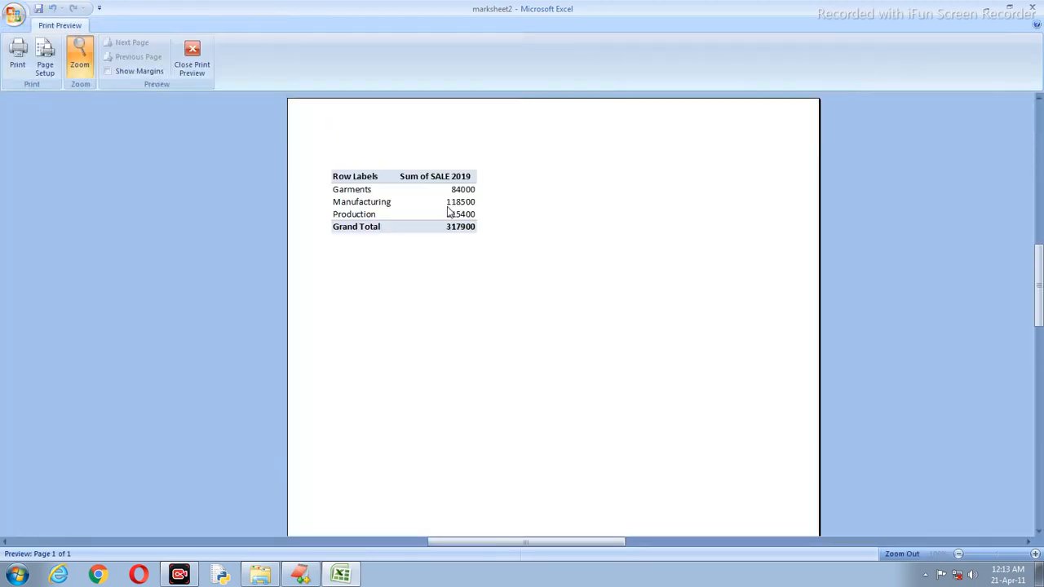
click(196, 63)
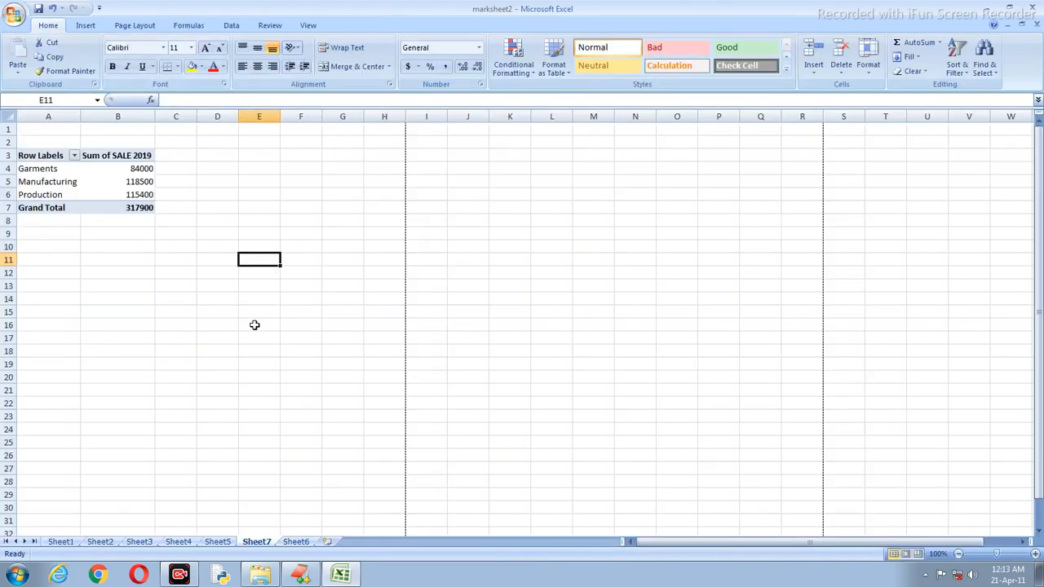
Add SALE 2020 to the department PivotTable as a second summed value beside SALE 2019.
click(114, 197)
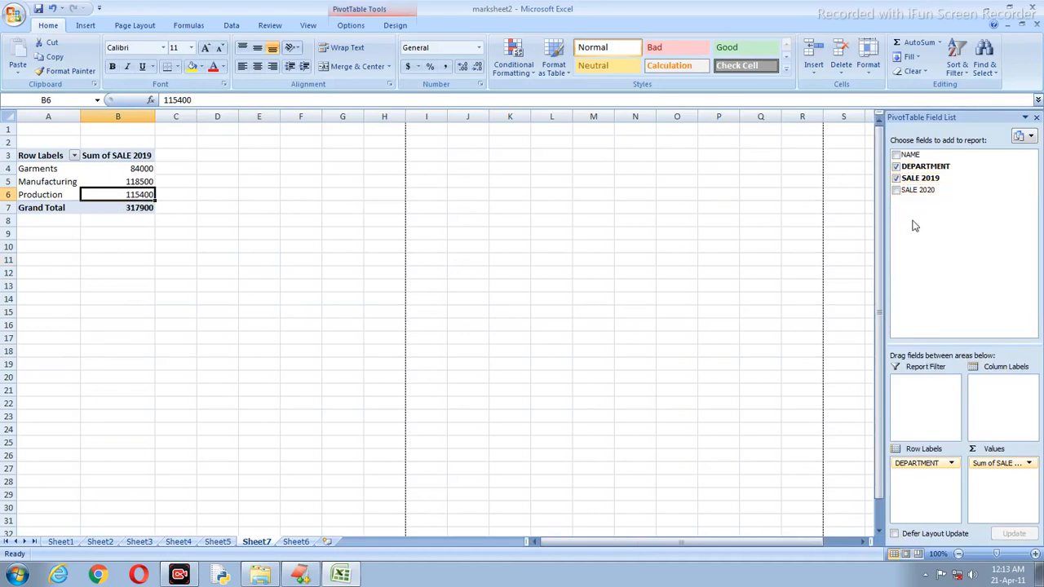
click(896, 193)
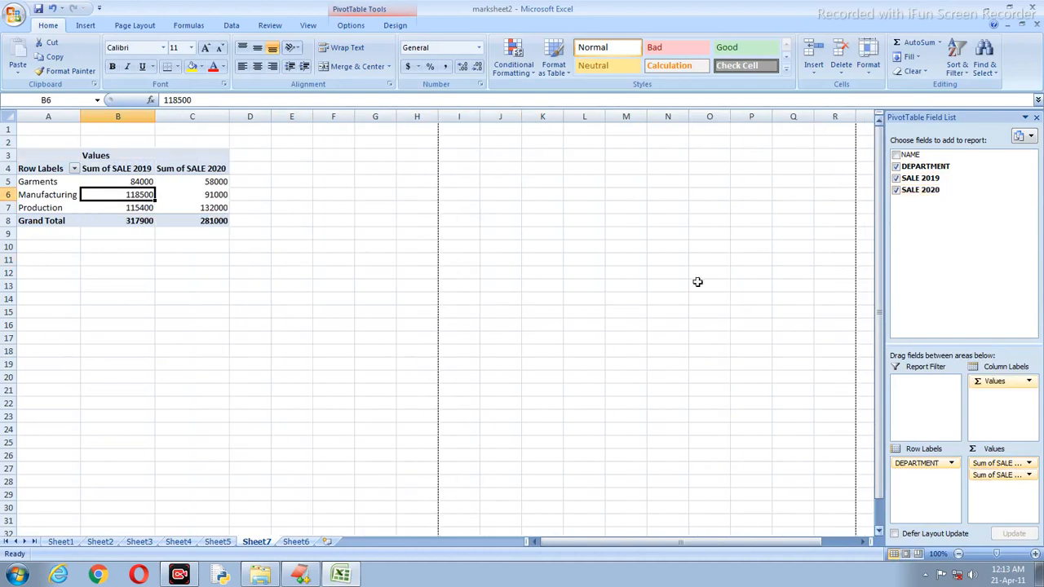
click(190, 283)
Compare the department sums and grand totals of SALE 2019 and SALE 2020 in the PivotTable.
click(118, 219)
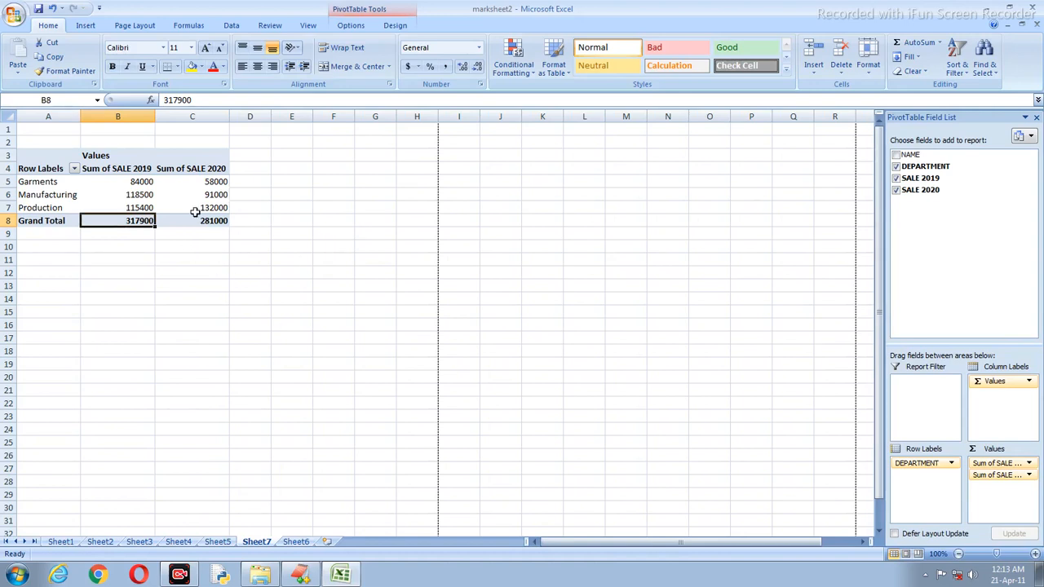
click(197, 180)
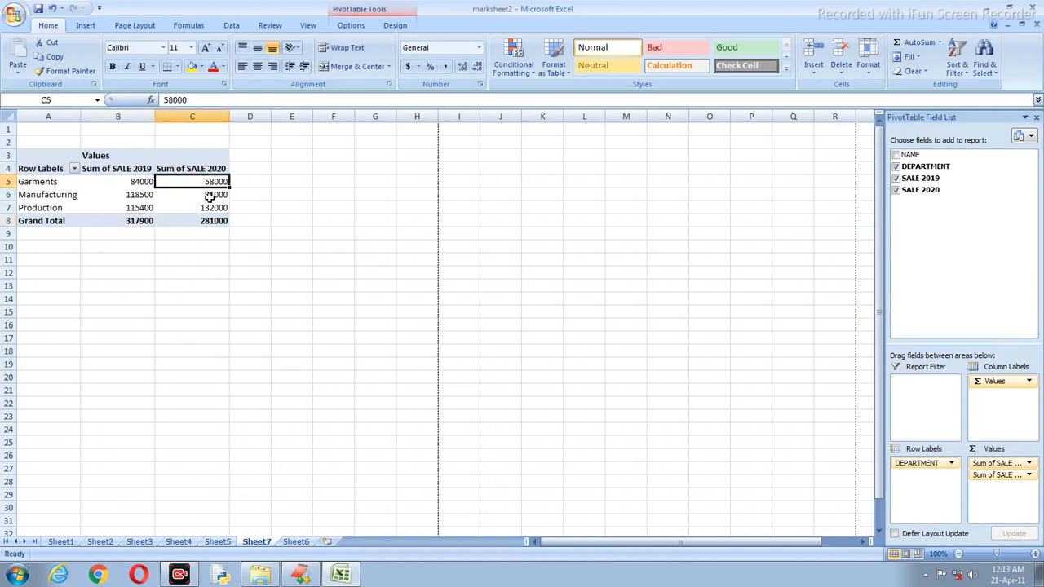
click(139, 218)
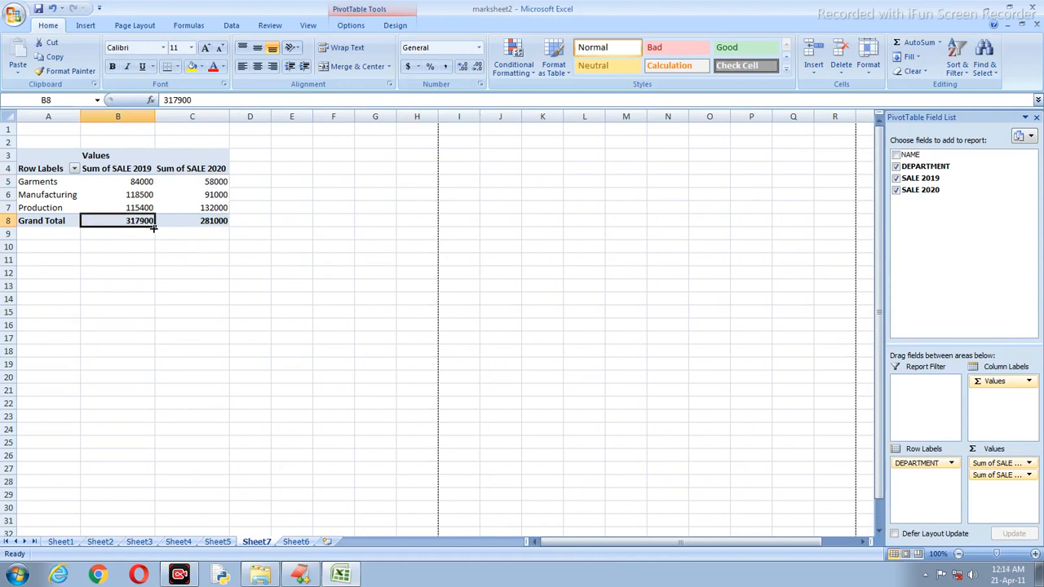
click(206, 222)
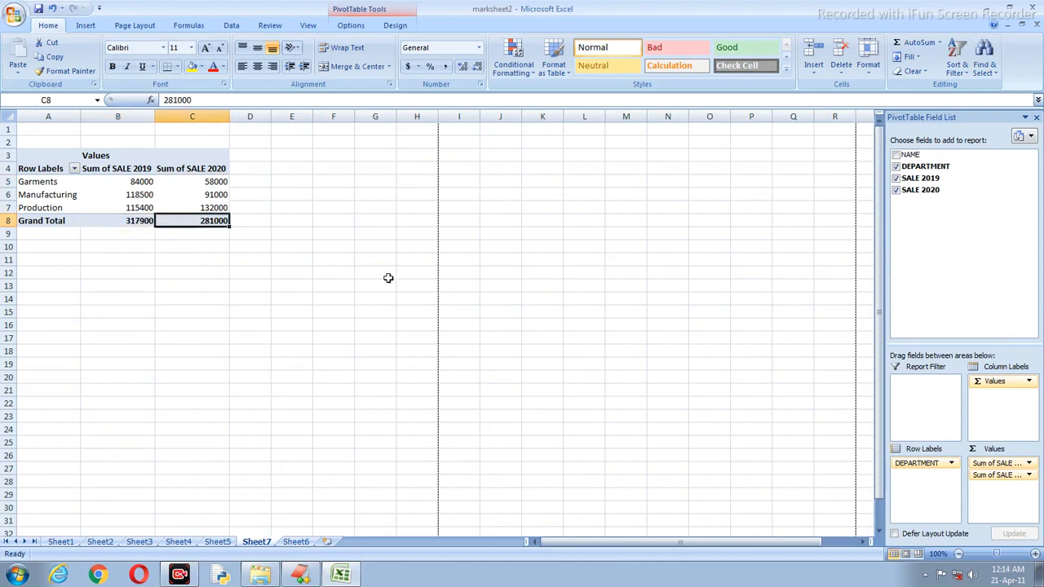
drag(101, 172, 150, 228)
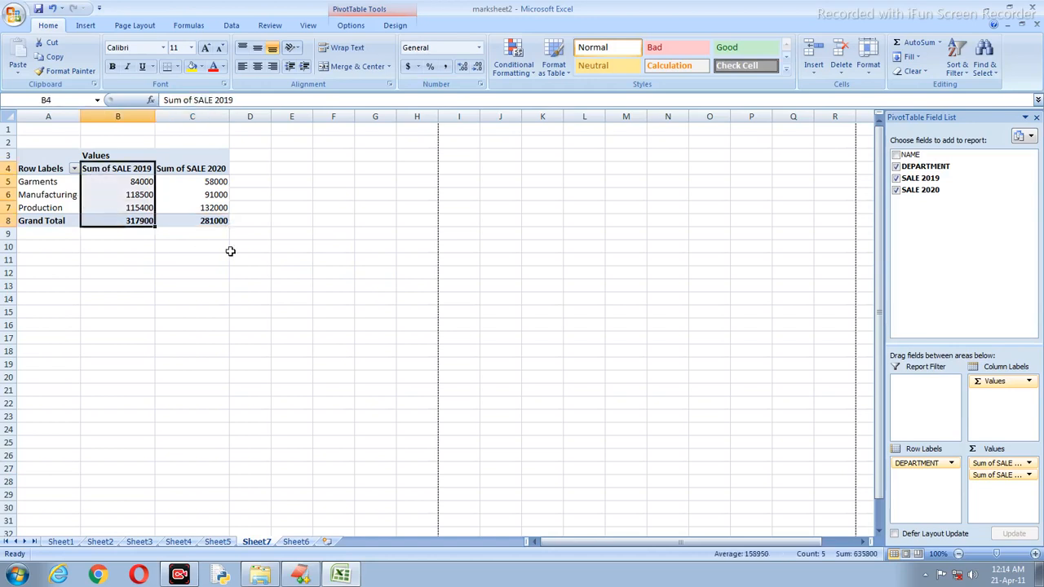
Examine the PivotTable with both sales years in Print Preview and return to the worksheet.
click(13, 17)
mouse_move(33, 168)
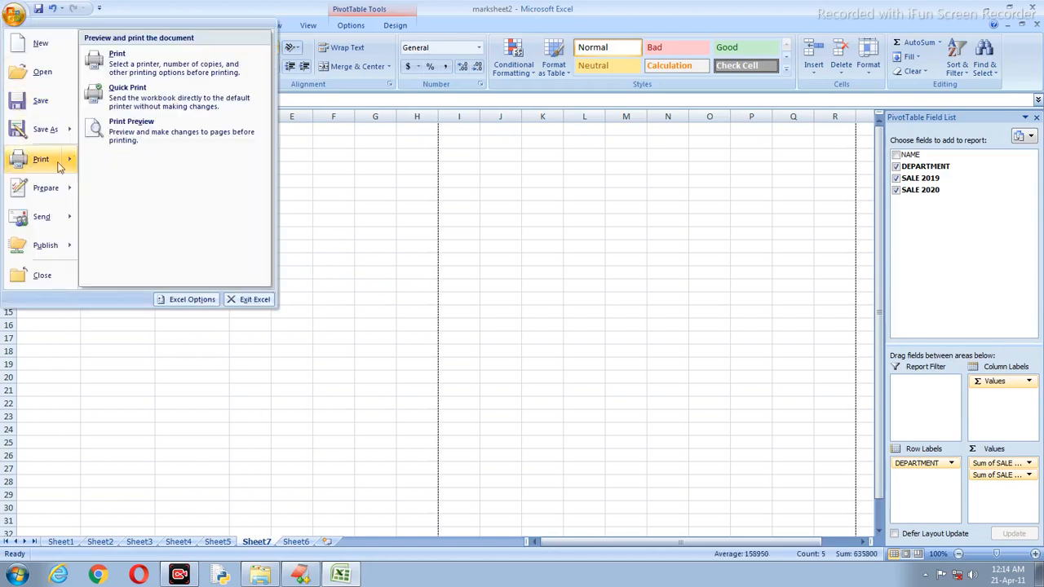
click(147, 136)
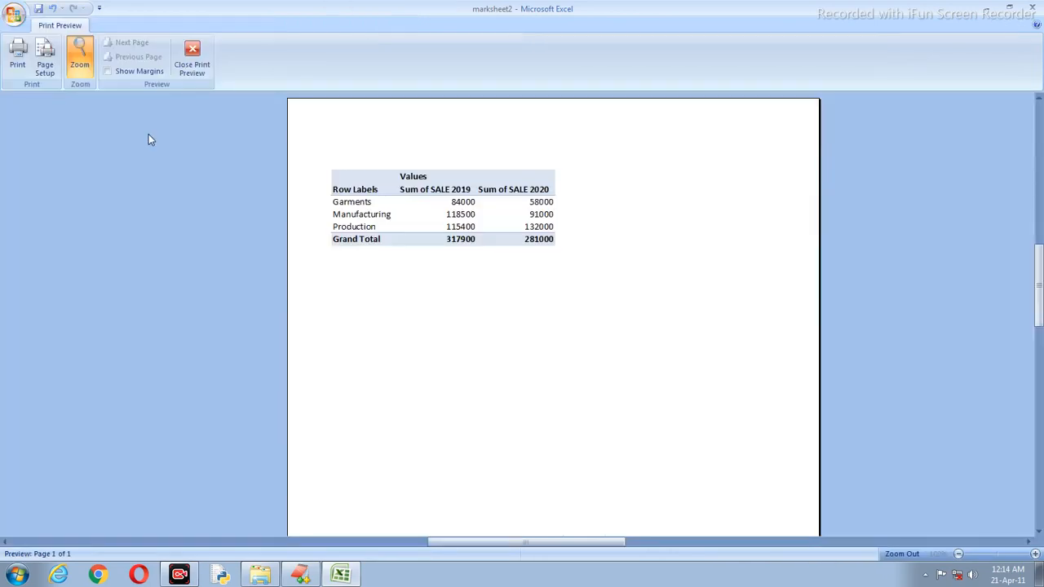
click(193, 57)
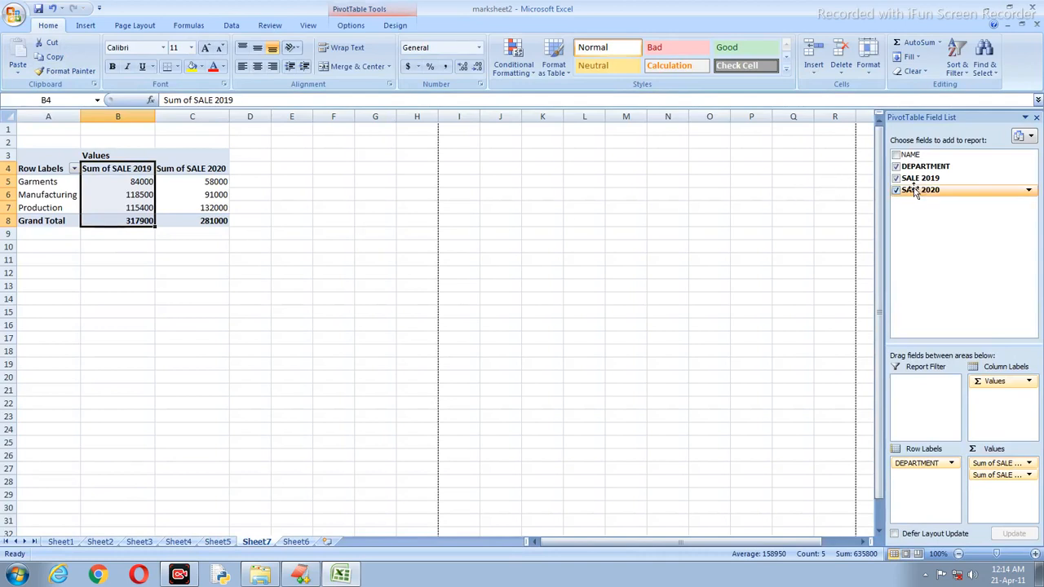
Remove DEPARTMENT, SALE 2019 and SALE 2020 from the PivotTable and review the source table on Sheet6.
click(897, 166)
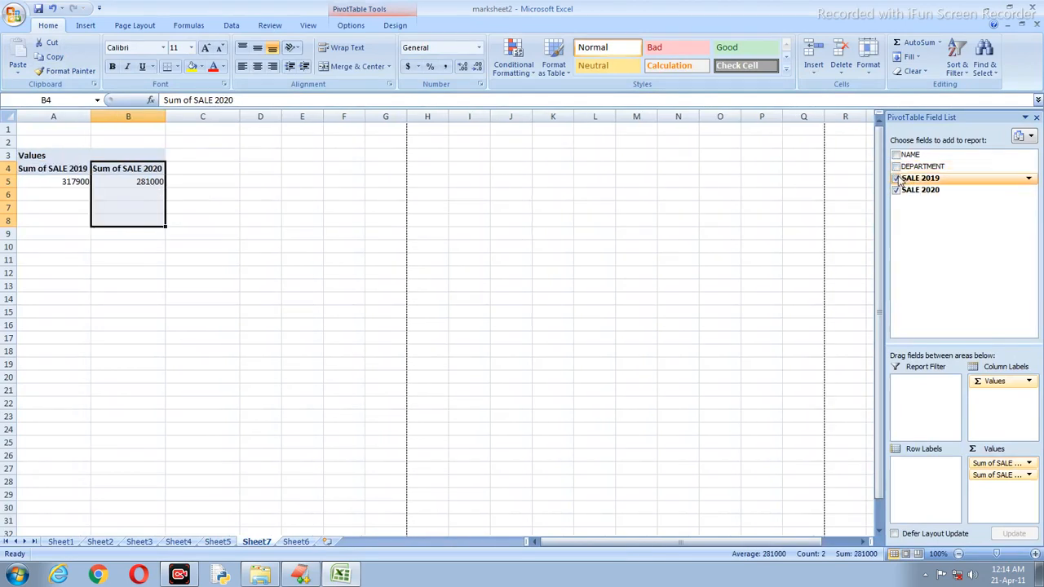
click(897, 177)
click(897, 190)
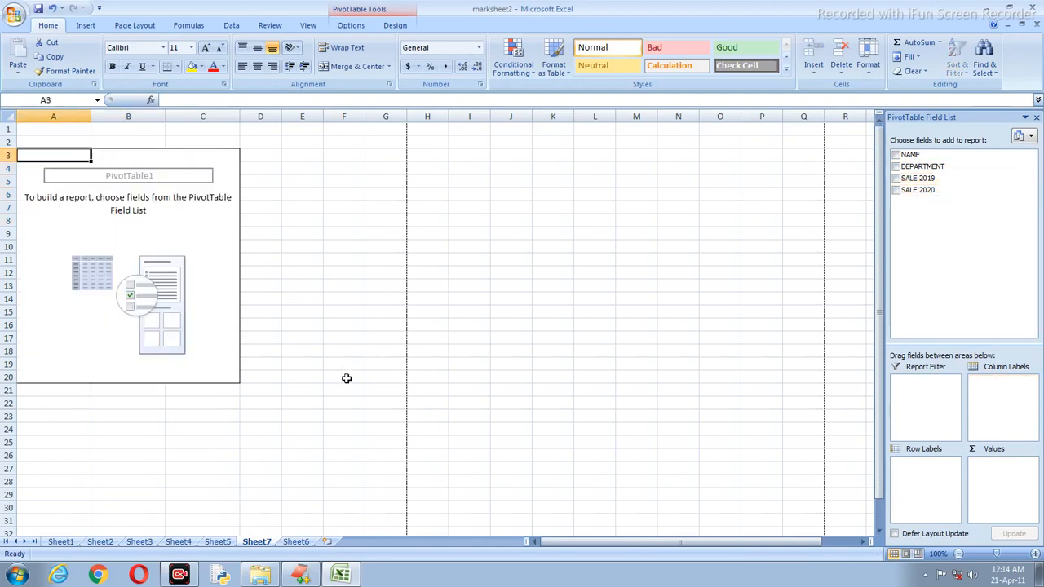
click(296, 543)
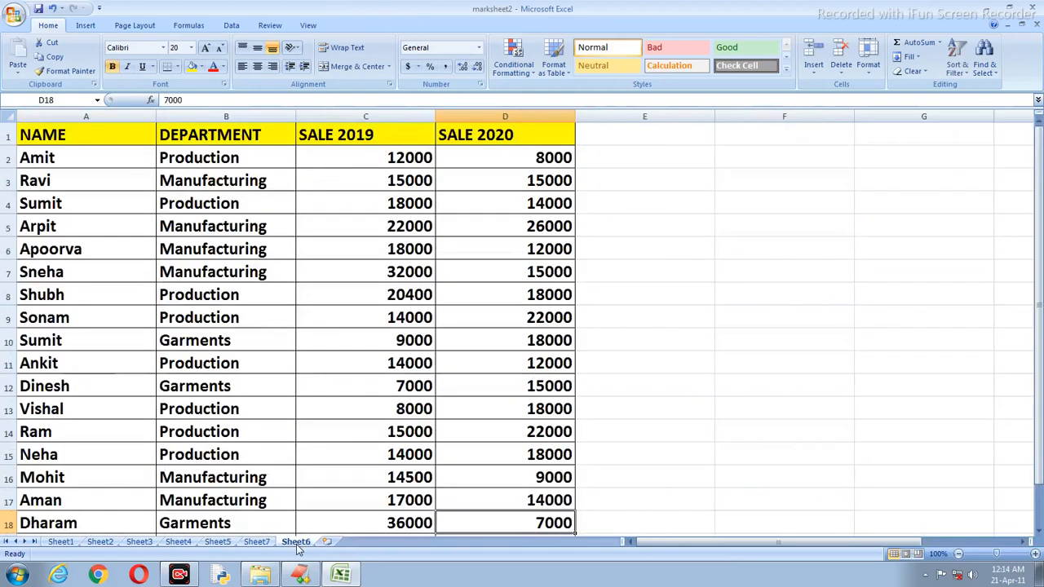
click(248, 433)
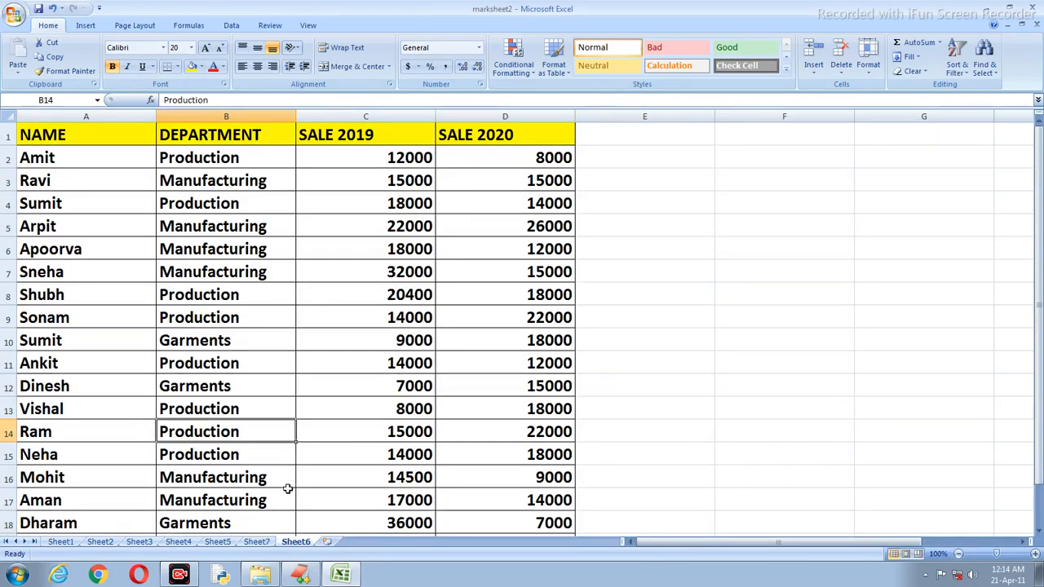
click(260, 542)
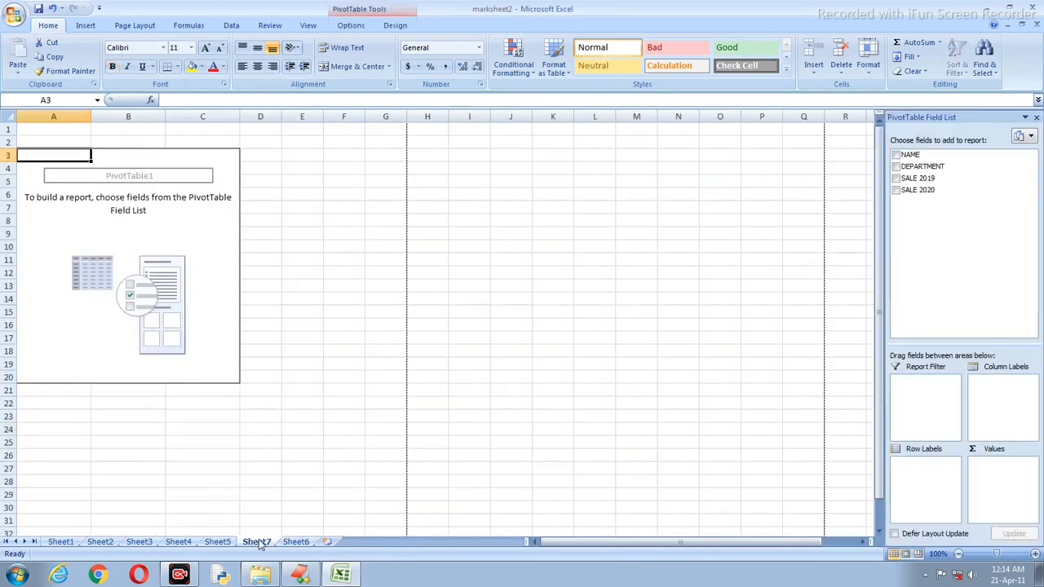
Use DEPARTMENT as the PivotTable's report filter and limit it to Production only.
click(897, 167)
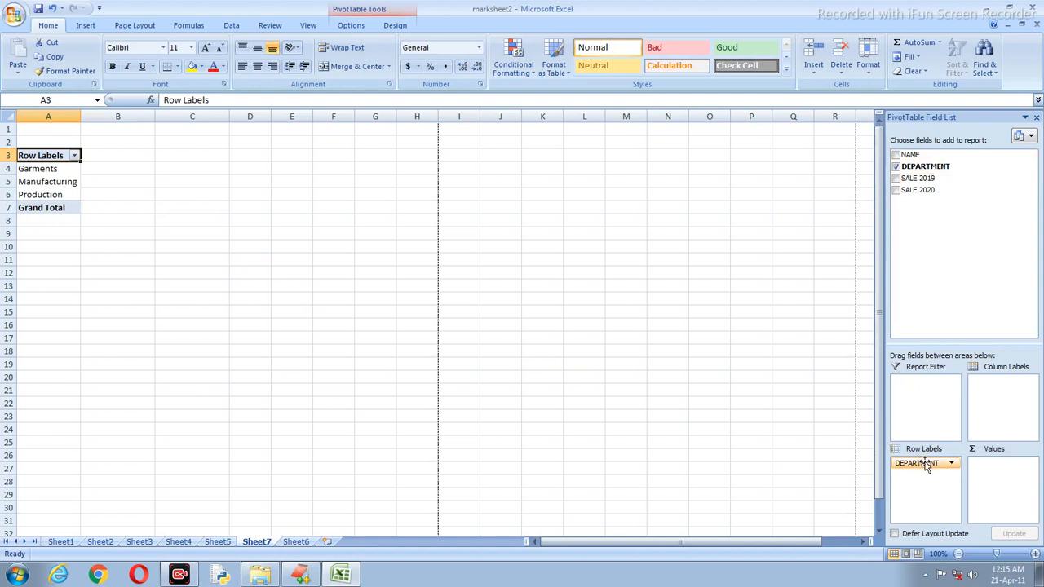
drag(922, 462, 927, 416)
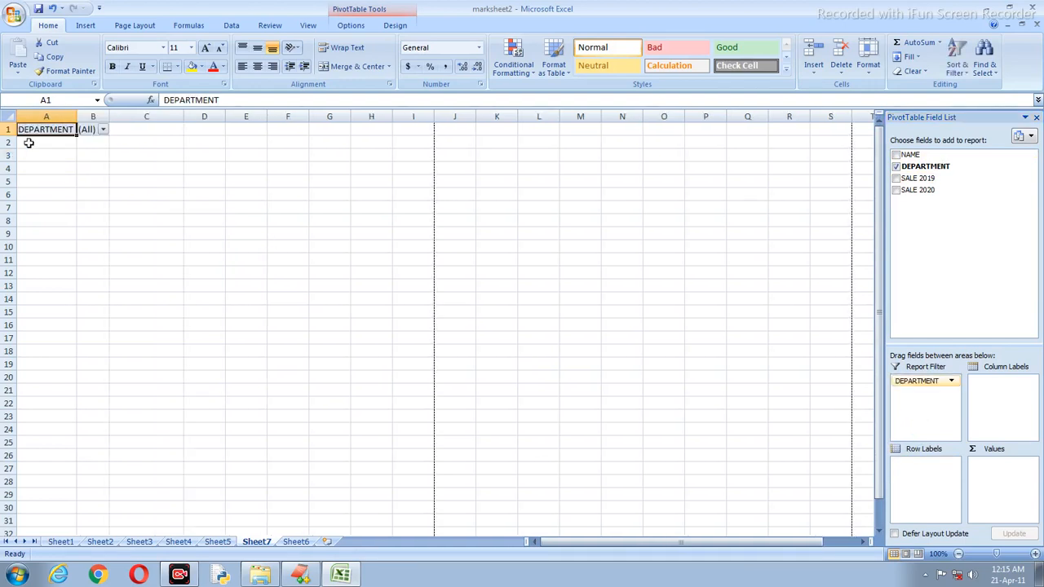
click(104, 130)
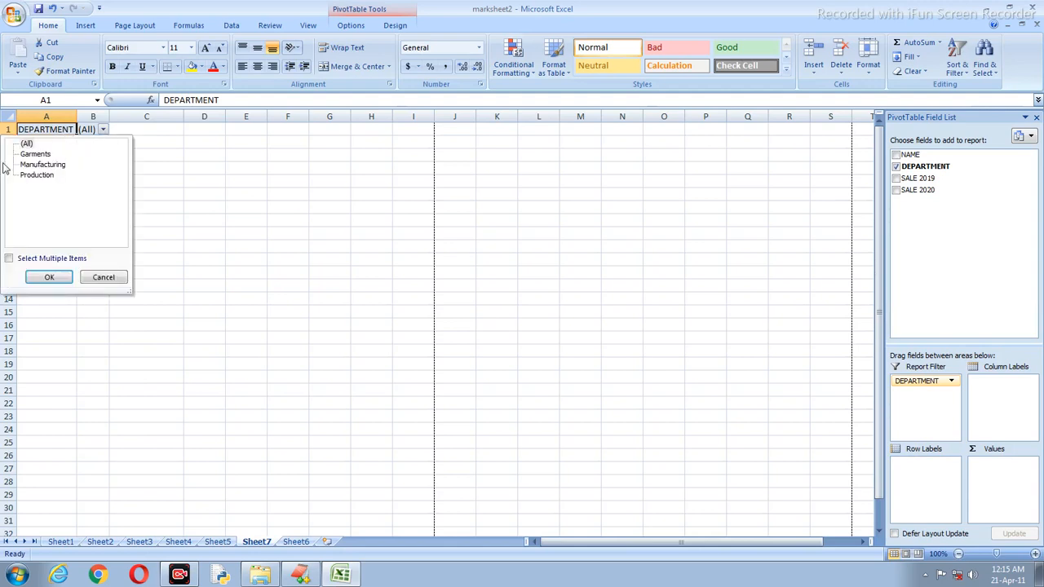
click(9, 258)
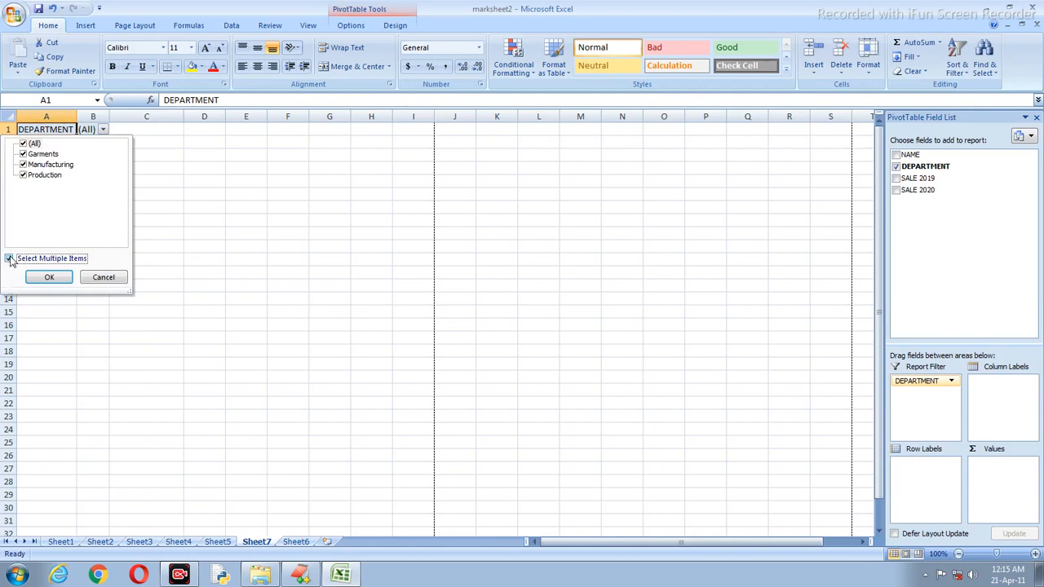
click(24, 143)
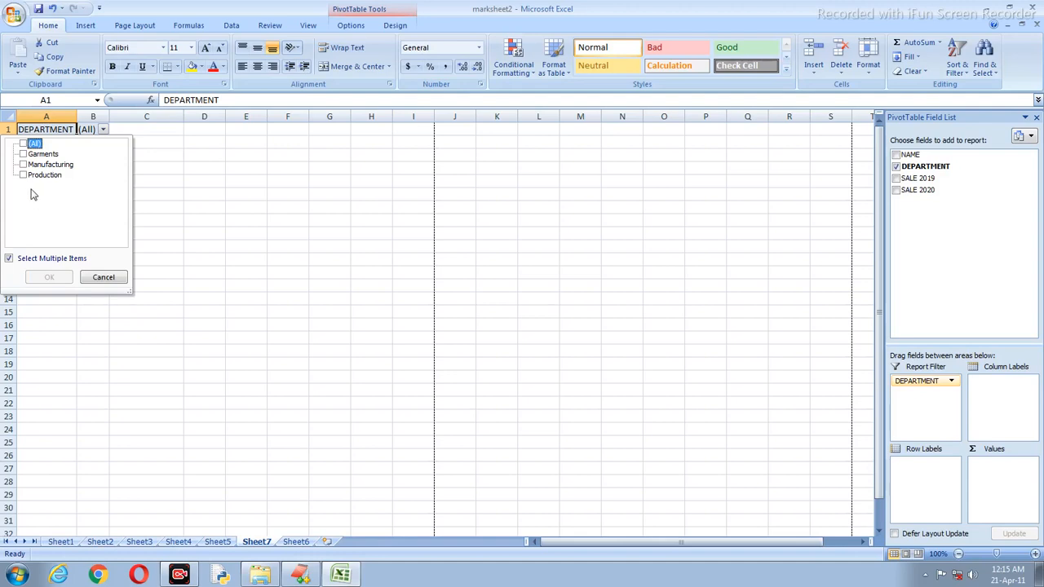
click(24, 175)
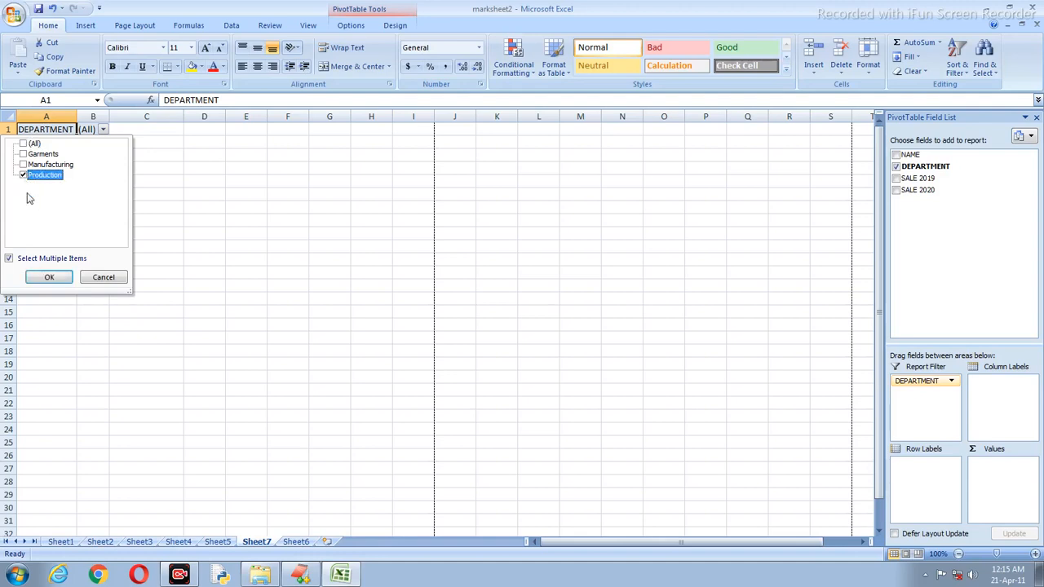
click(61, 278)
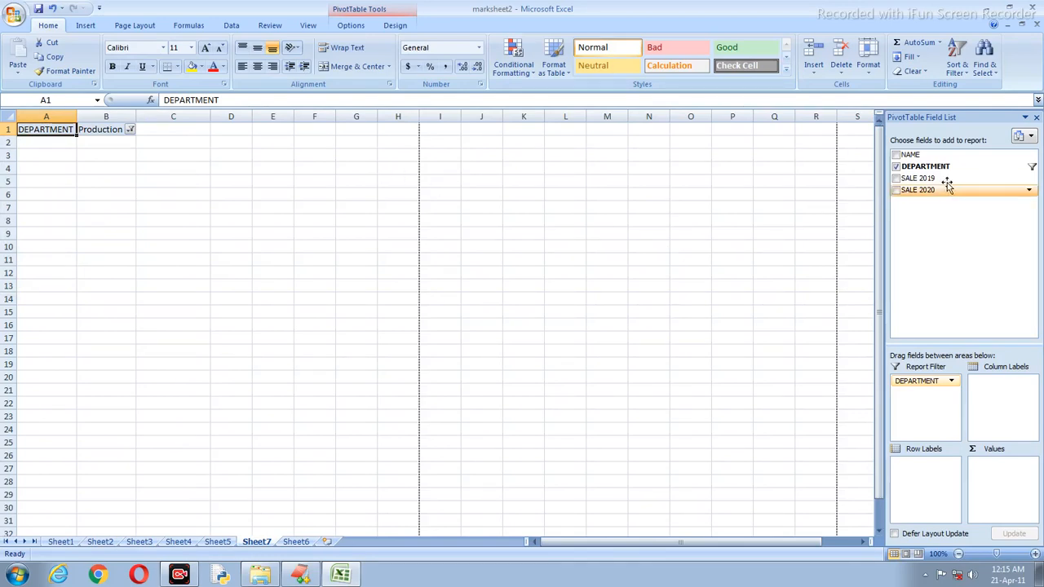
Add NAME as the PivotTable's row labels with SALE 2019 and SALE 2020 as summed values.
click(898, 155)
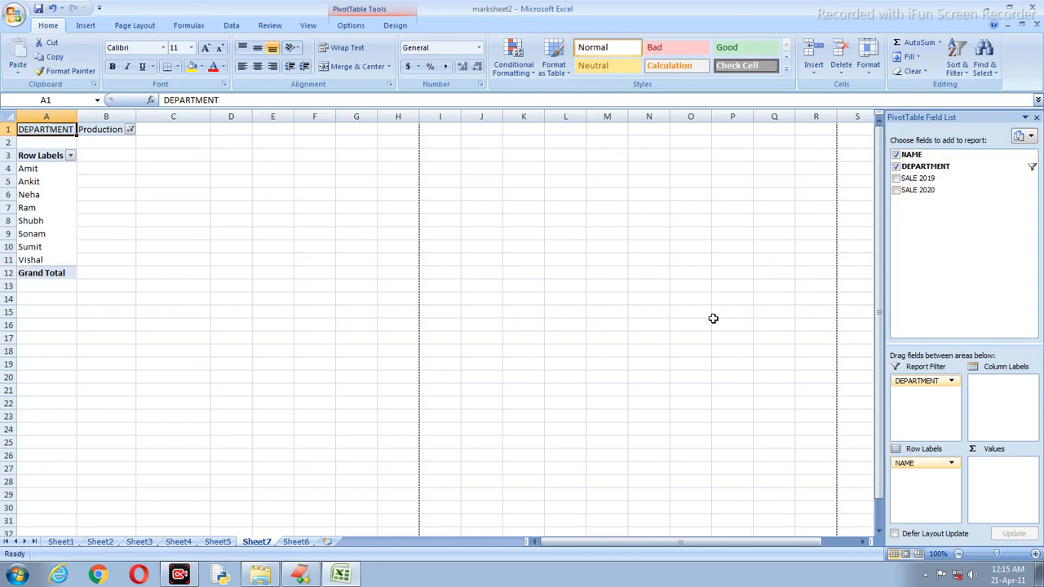
click(897, 177)
click(897, 190)
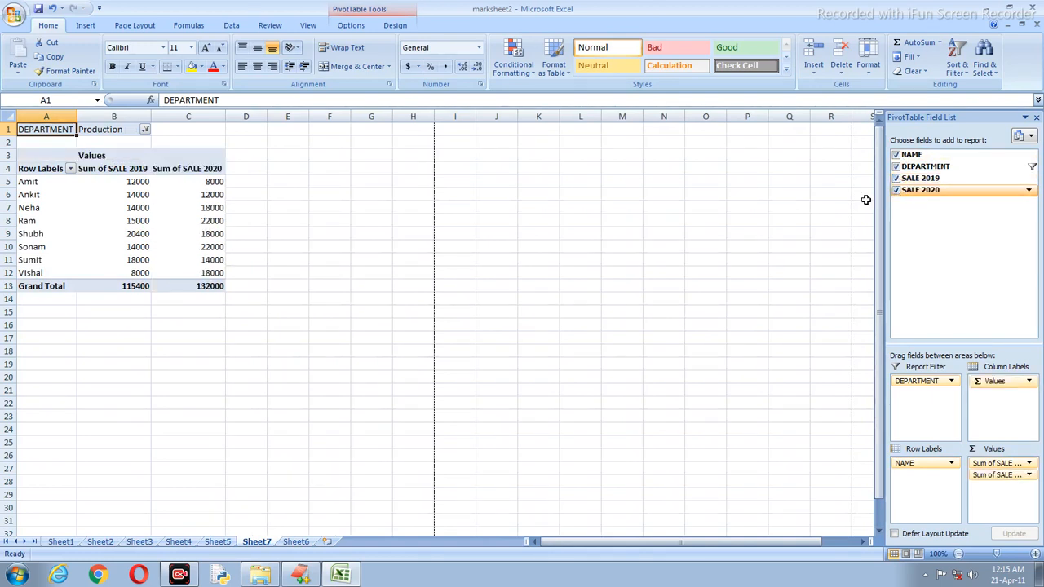
click(408, 369)
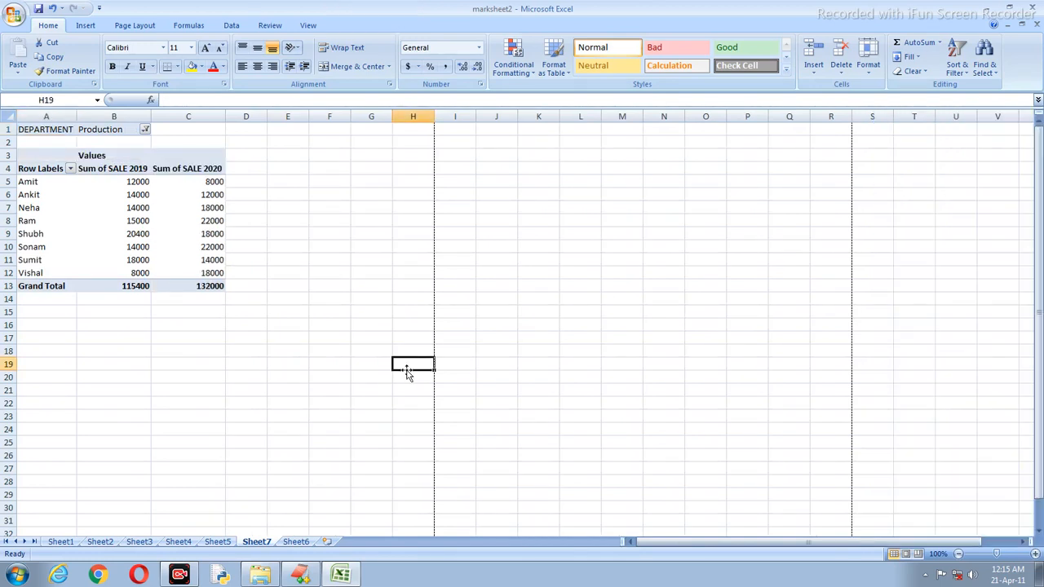
Compare the SALE 2019 and SALE 2020 values of the first three employees in the Production department.
click(27, 183)
click(141, 186)
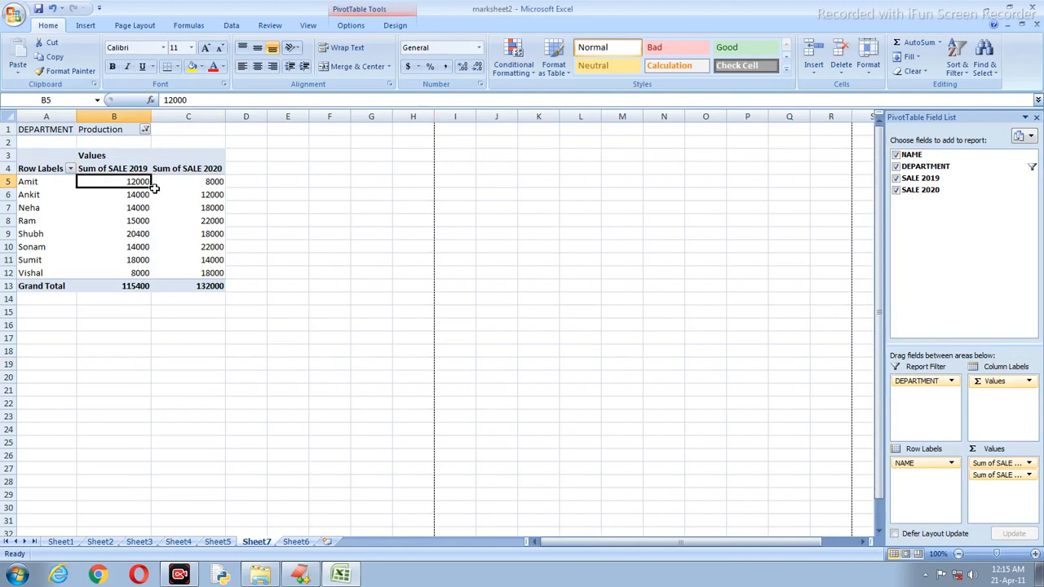
click(191, 181)
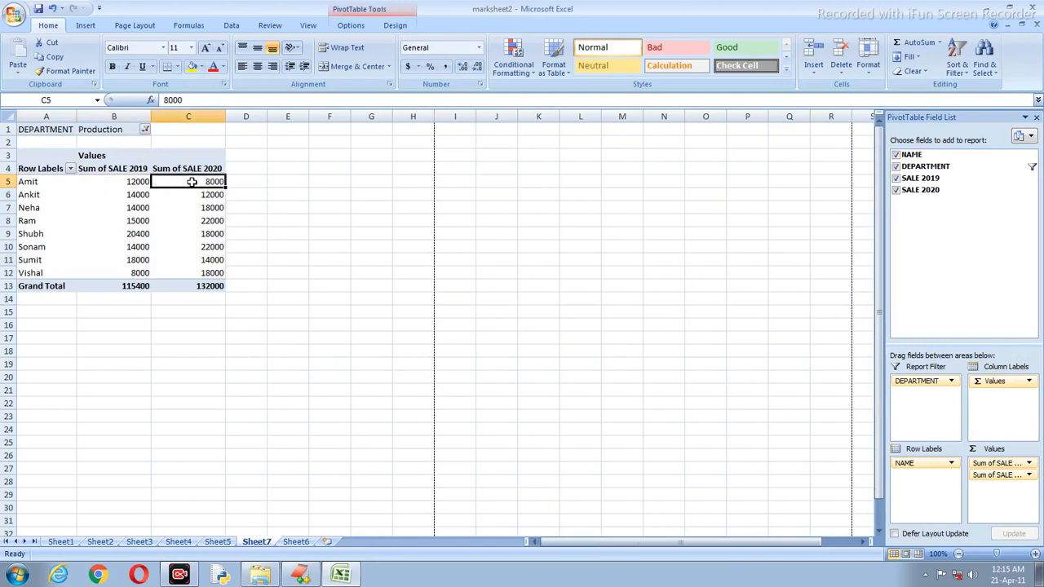
click(132, 195)
click(224, 197)
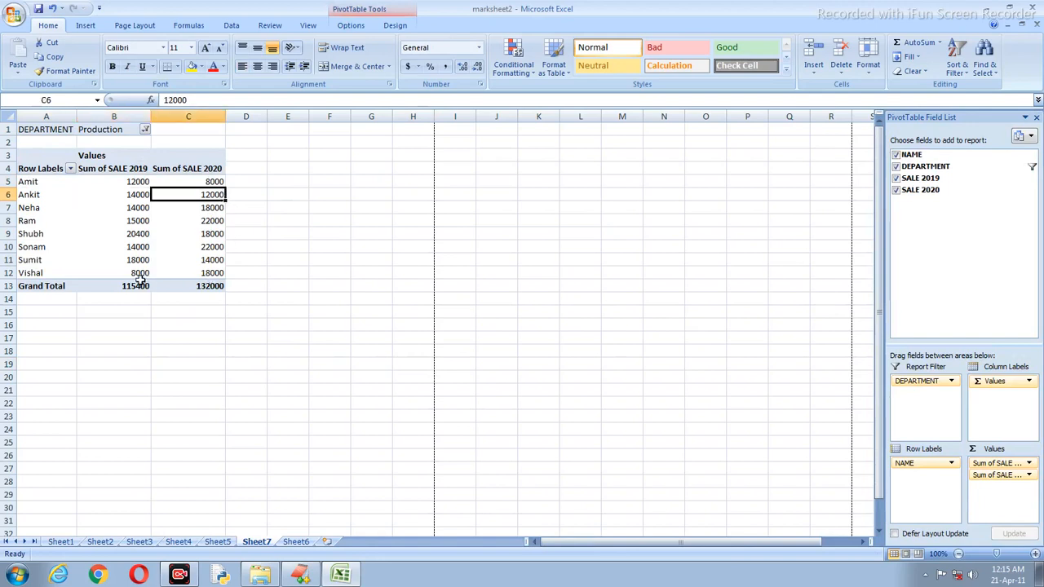
click(45, 215)
click(149, 212)
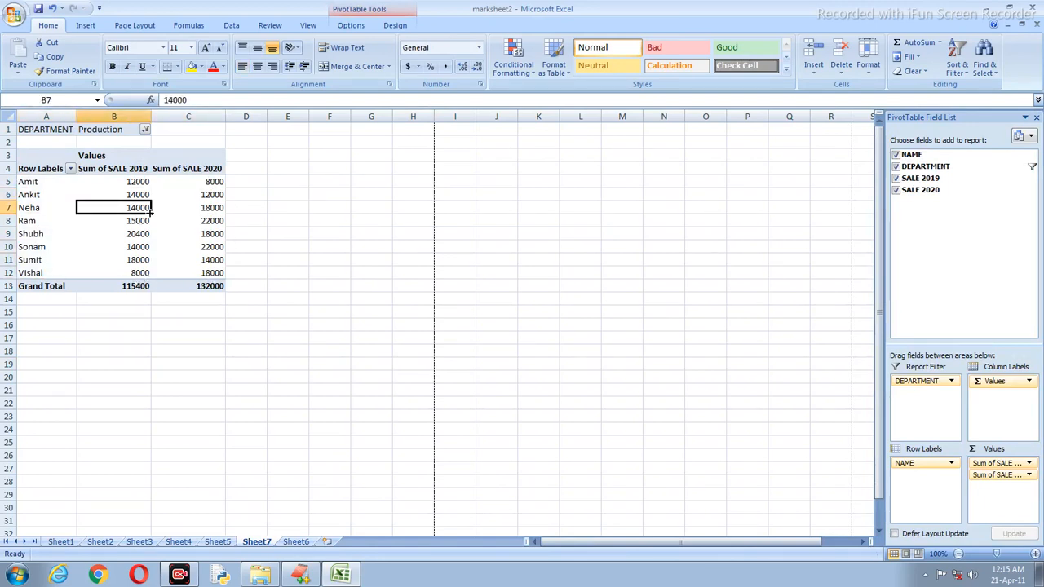
click(223, 212)
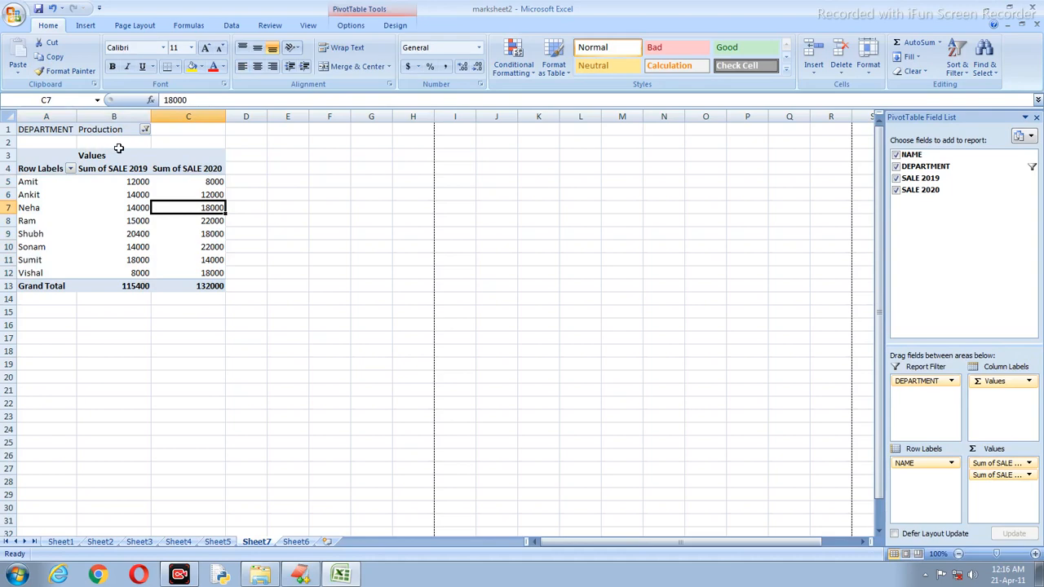
Preview the Production sales PivotTable as a printed page, checking it at full-page and enlarged size, and close the preview.
click(14, 16)
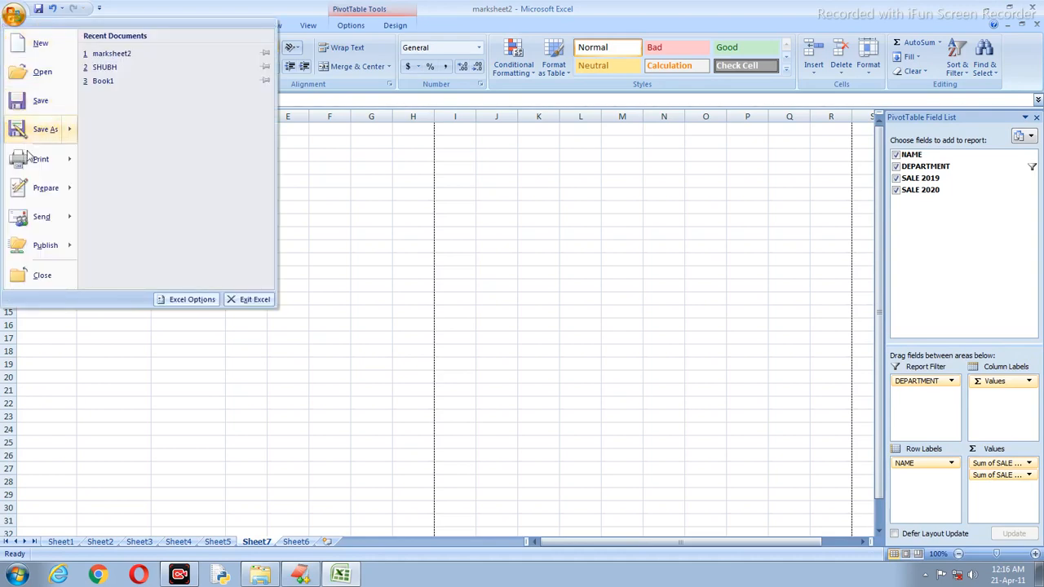
mouse_move(32, 158)
click(170, 140)
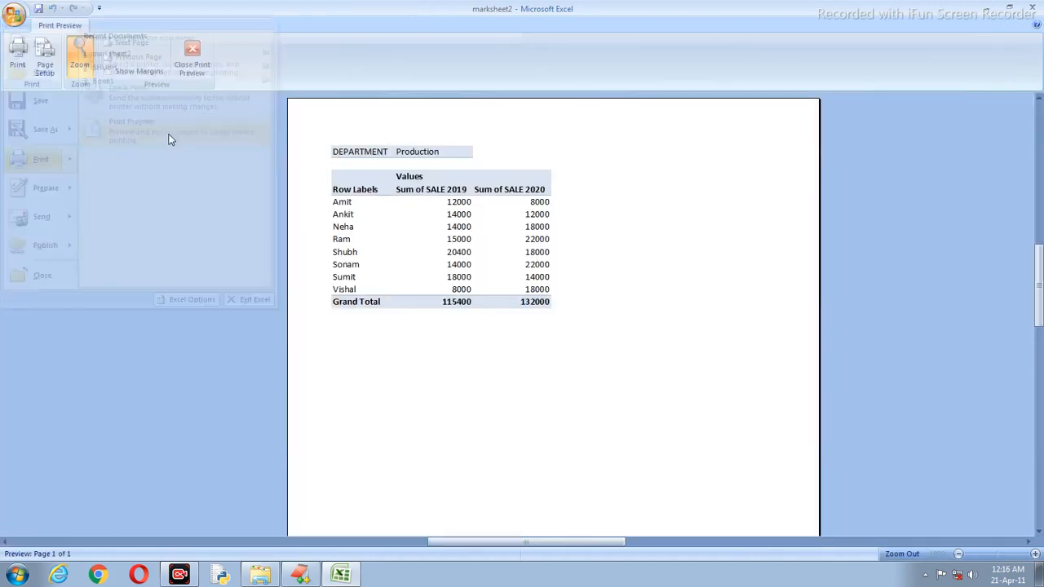
click(425, 239)
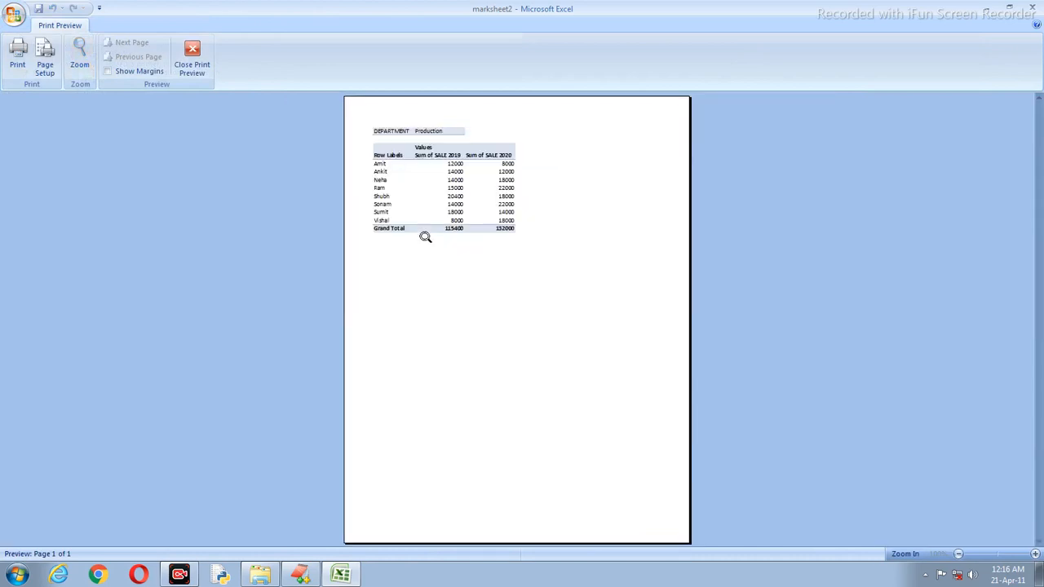
click(424, 236)
scroll(412, 234, up, 3)
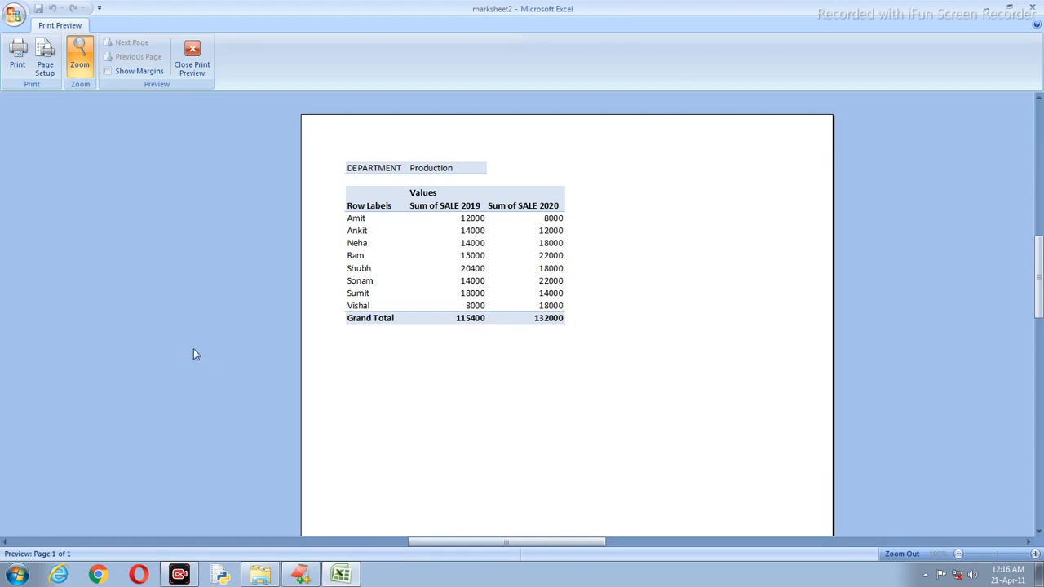
click(192, 59)
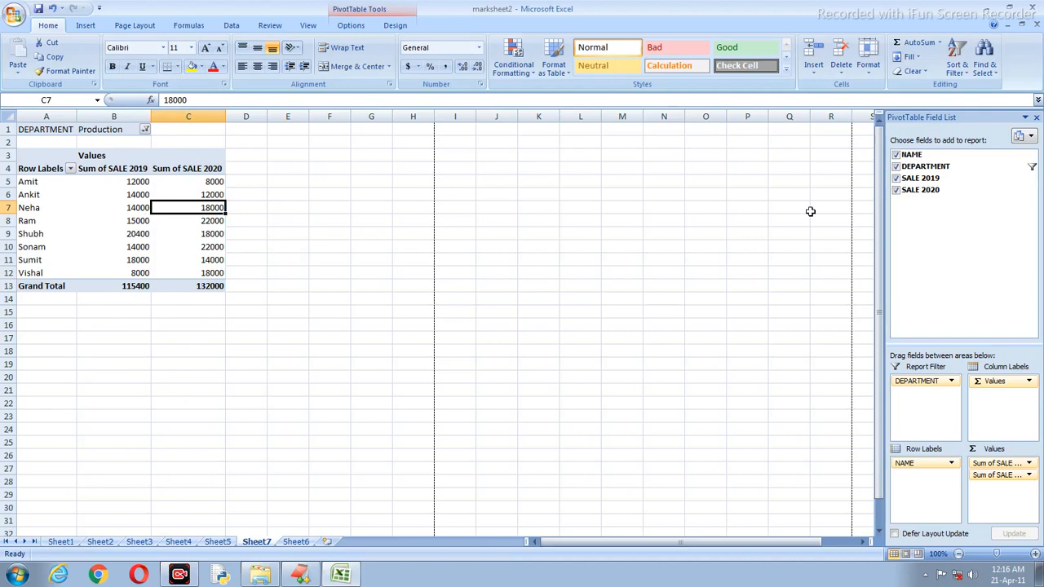
Remove NAME, DEPARTMENT, SALE 2019 and SALE 2020 from the PivotTable and review the source table on Sheet6.
click(897, 155)
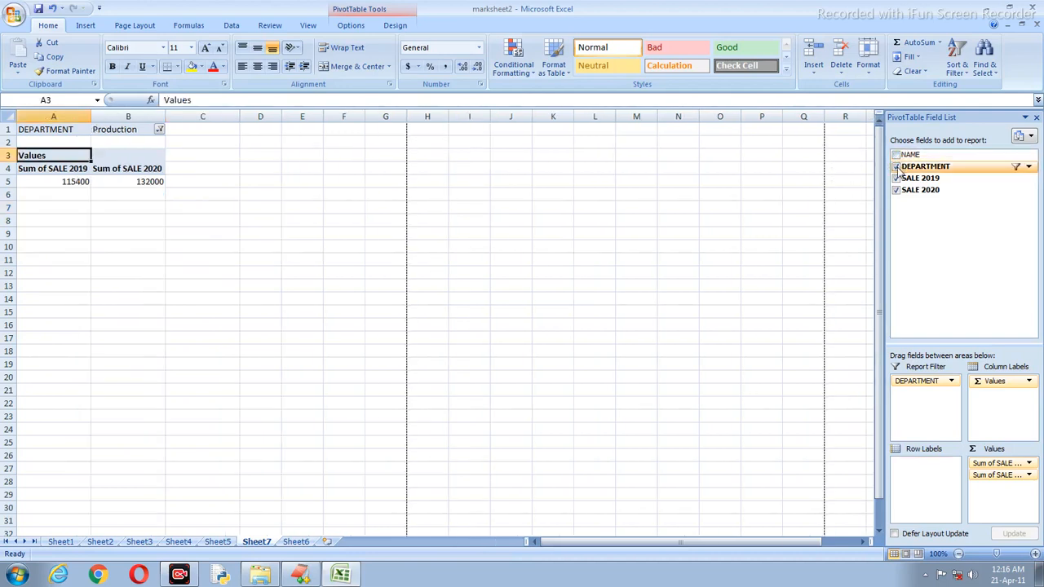
click(897, 166)
click(897, 177)
click(897, 190)
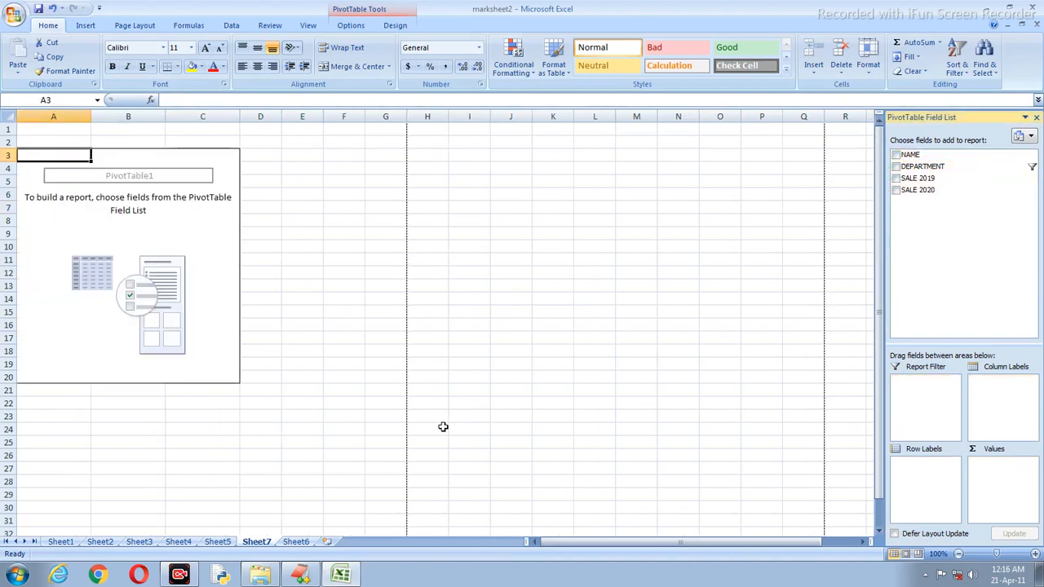
click(295, 543)
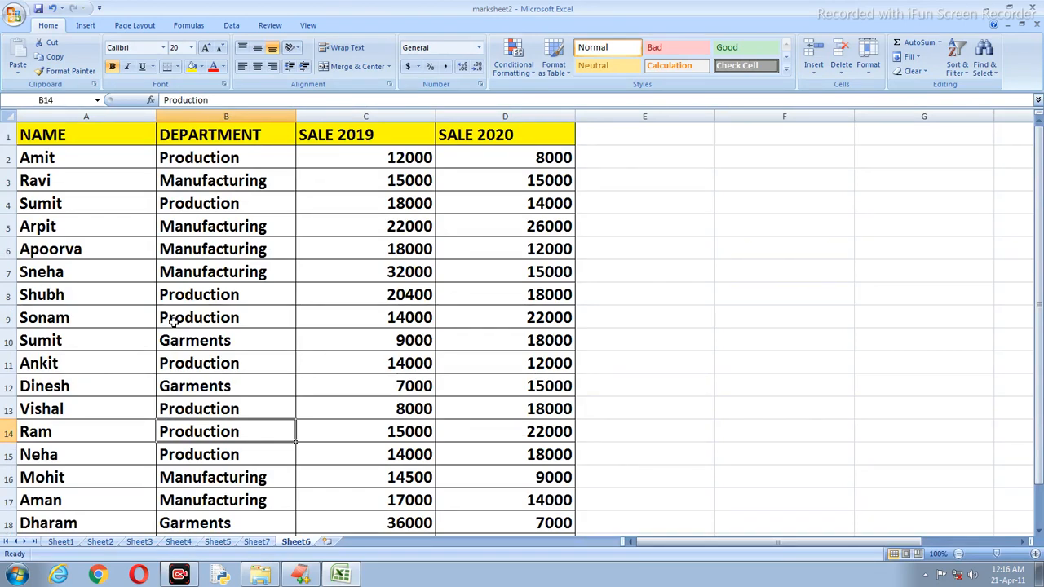
On Sheet7, add DEPARTMENT as the PivotTable's row labels and include Garments alongside Production in its filter.
click(256, 542)
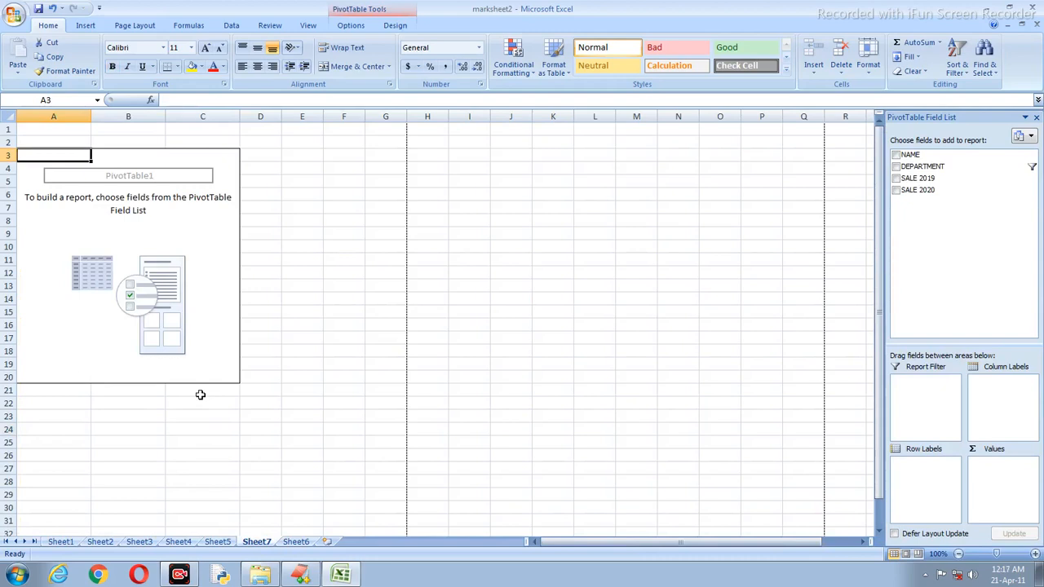
click(897, 168)
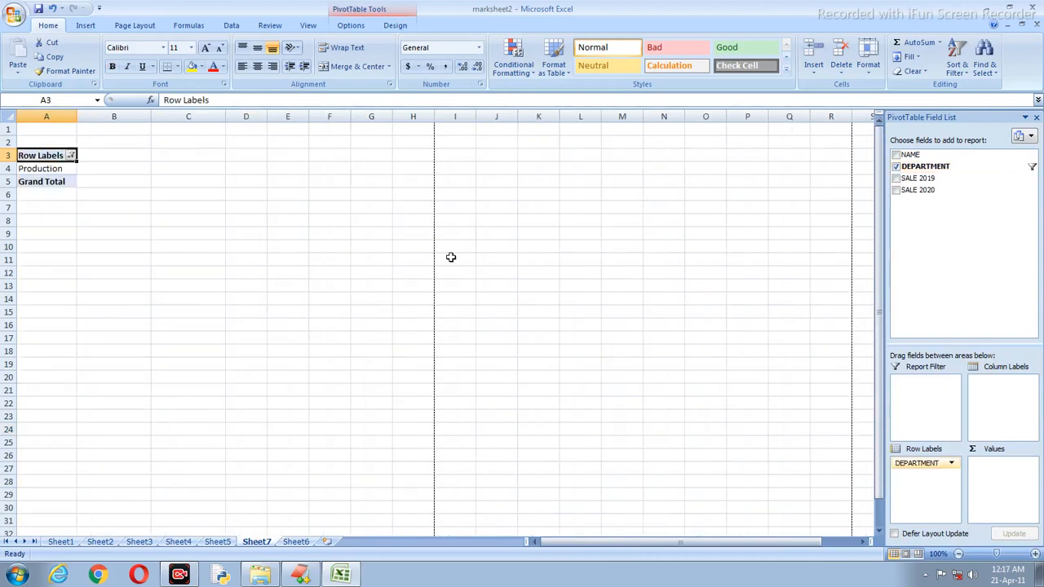
click(71, 155)
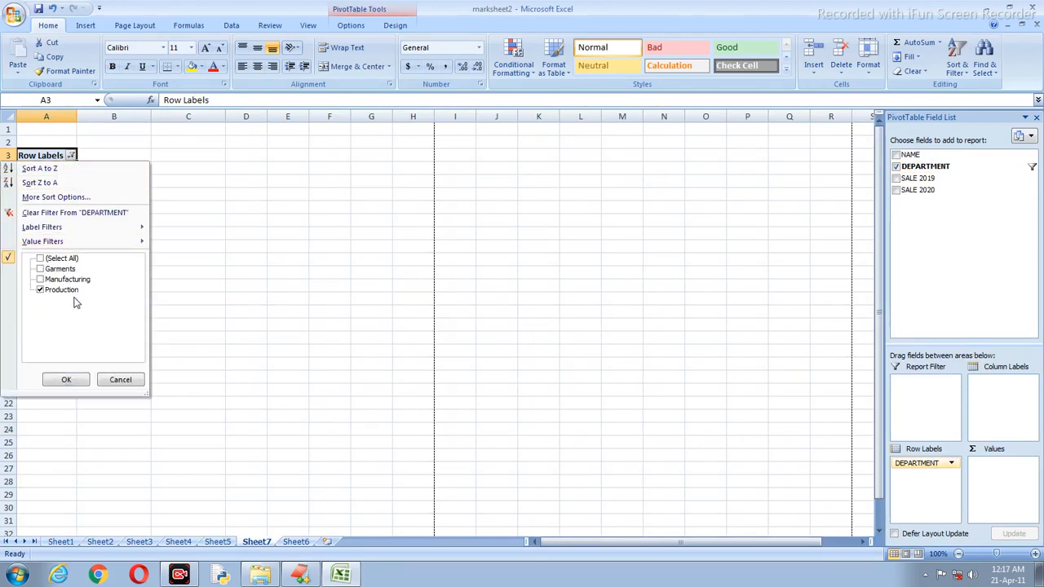
click(41, 269)
click(66, 380)
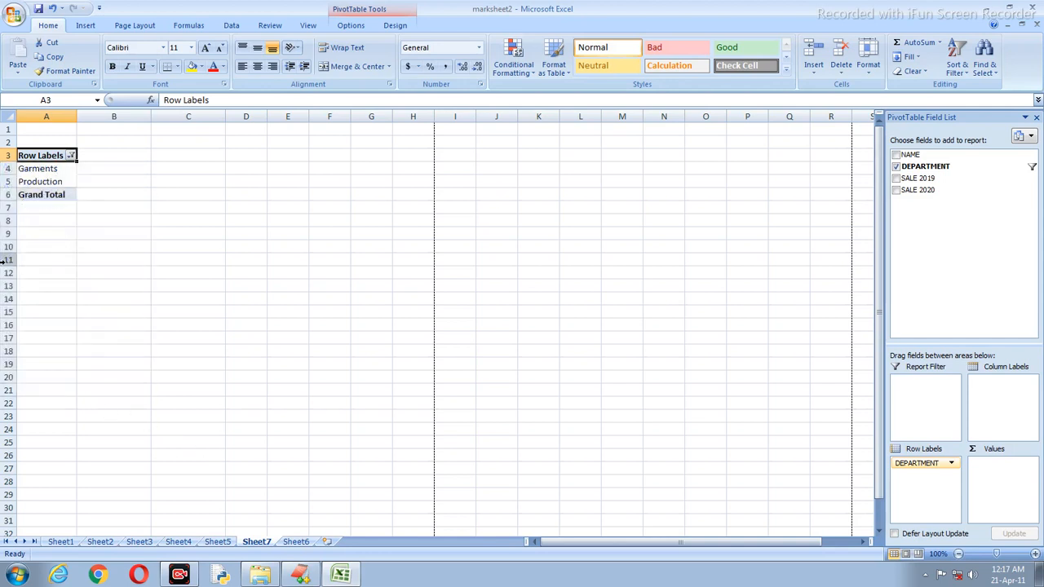
Nest NAME under DEPARTMENT in the row labels and add SALE 2019 and SALE 2020 as summed values.
click(897, 154)
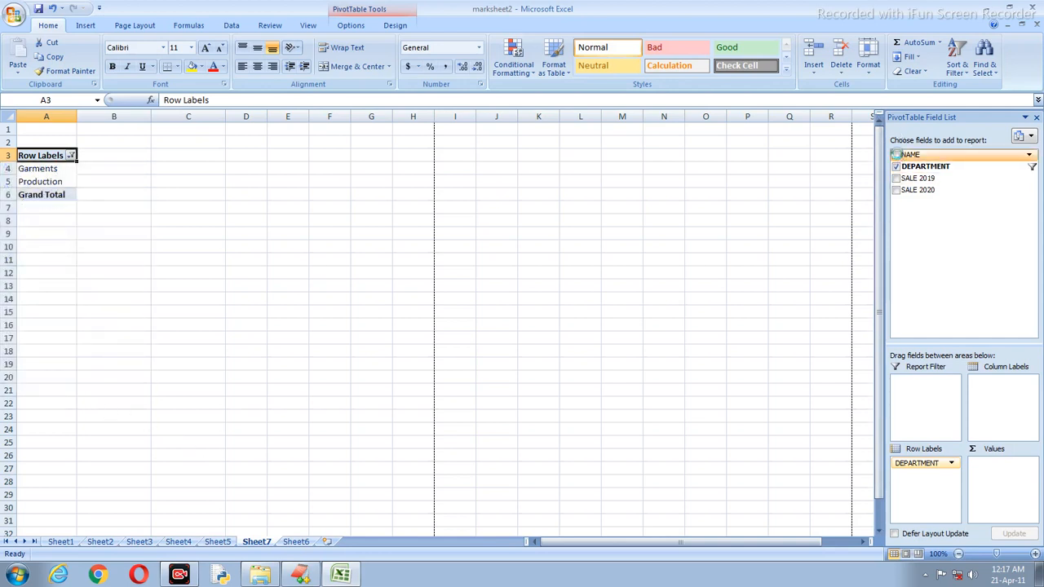
click(897, 179)
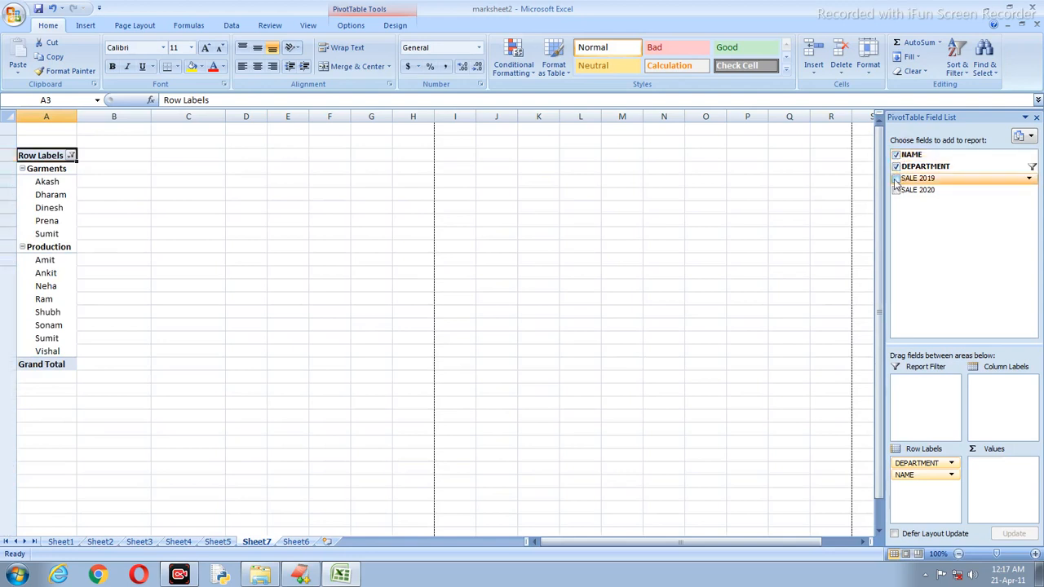
click(896, 190)
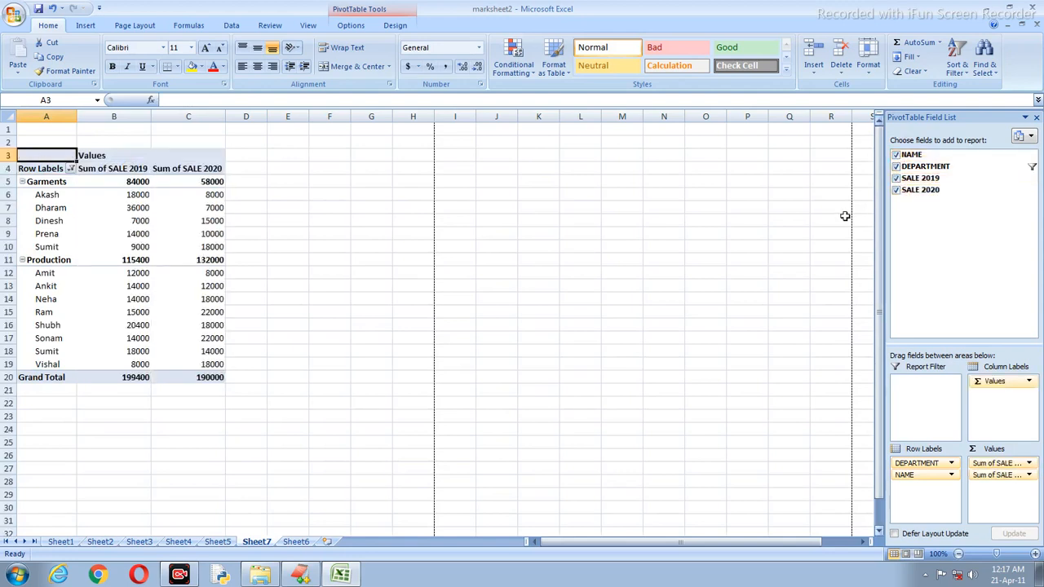
click(455, 324)
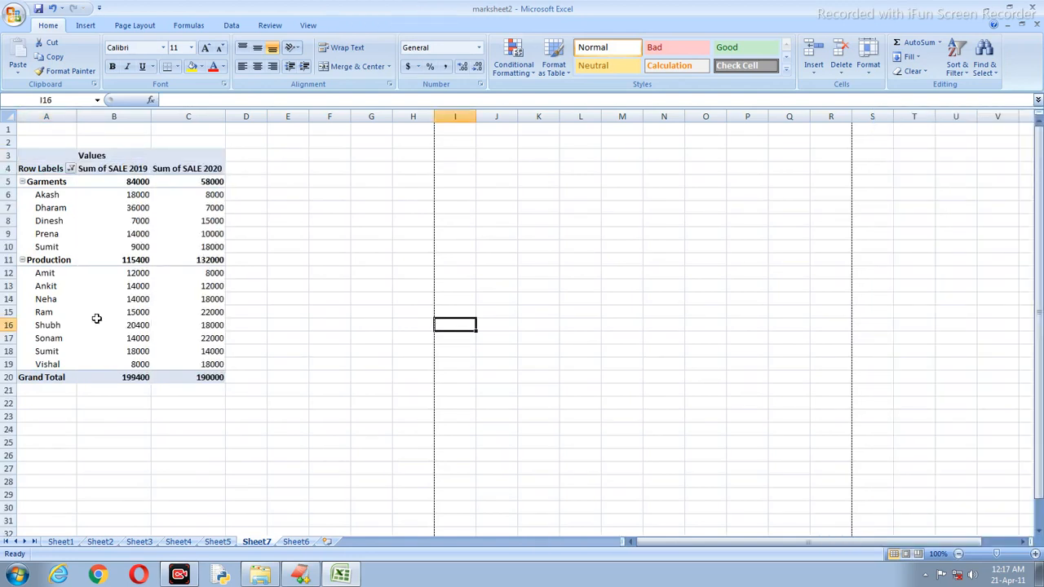
Examine the SALE 2019 and SALE 2020 values of individual employees in the Garments department.
click(45, 196)
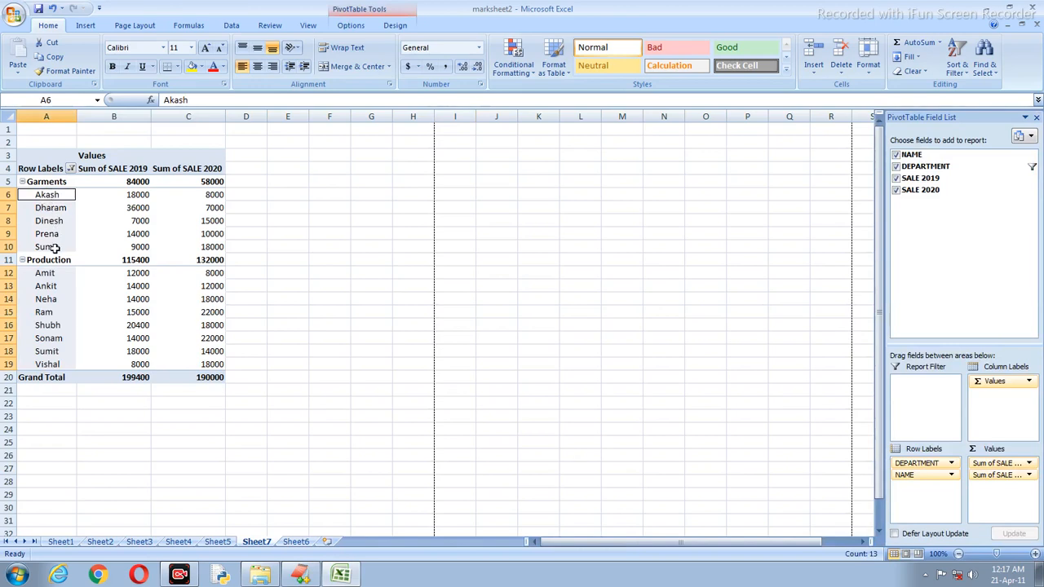
click(130, 194)
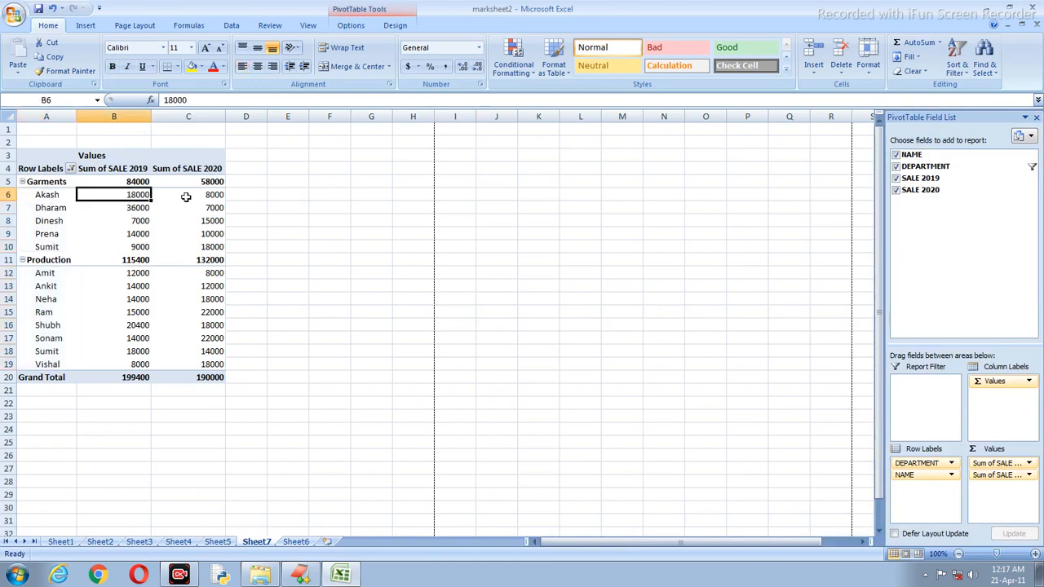
click(187, 198)
click(104, 222)
click(166, 233)
click(124, 235)
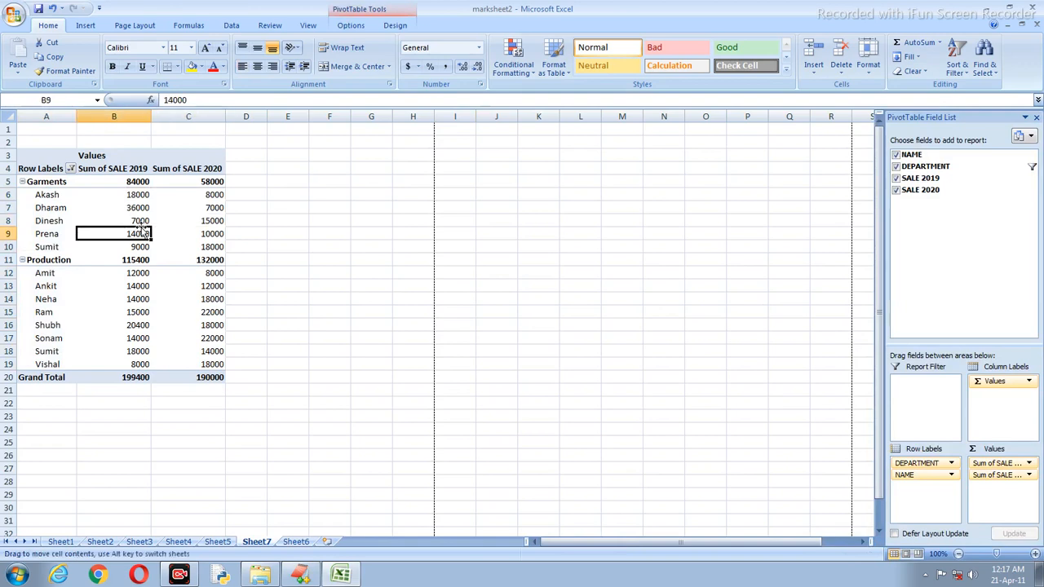
click(88, 209)
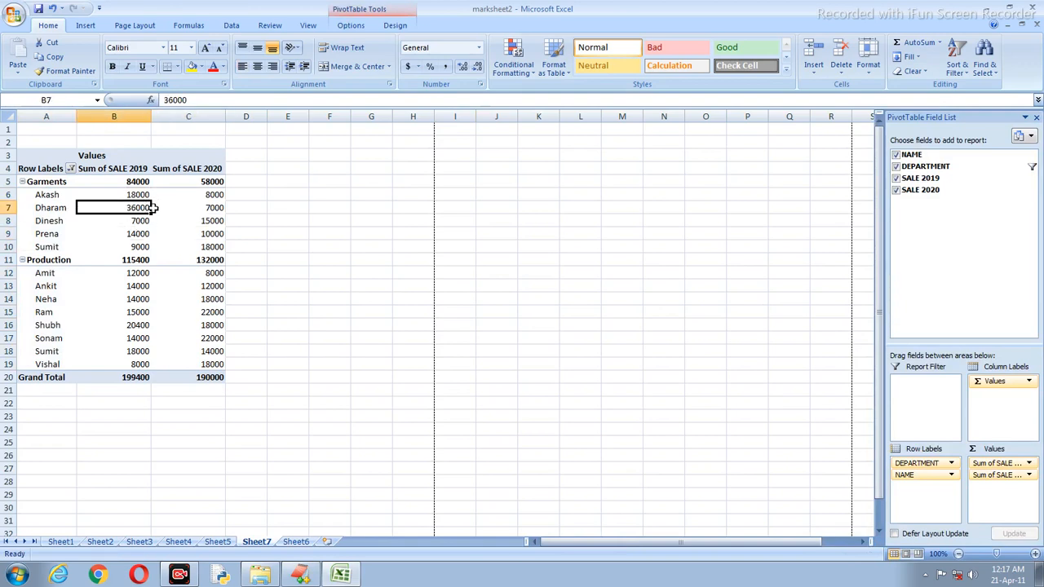
Compare the Garments and Production subtotals with the employee sales values listed beneath them.
click(141, 184)
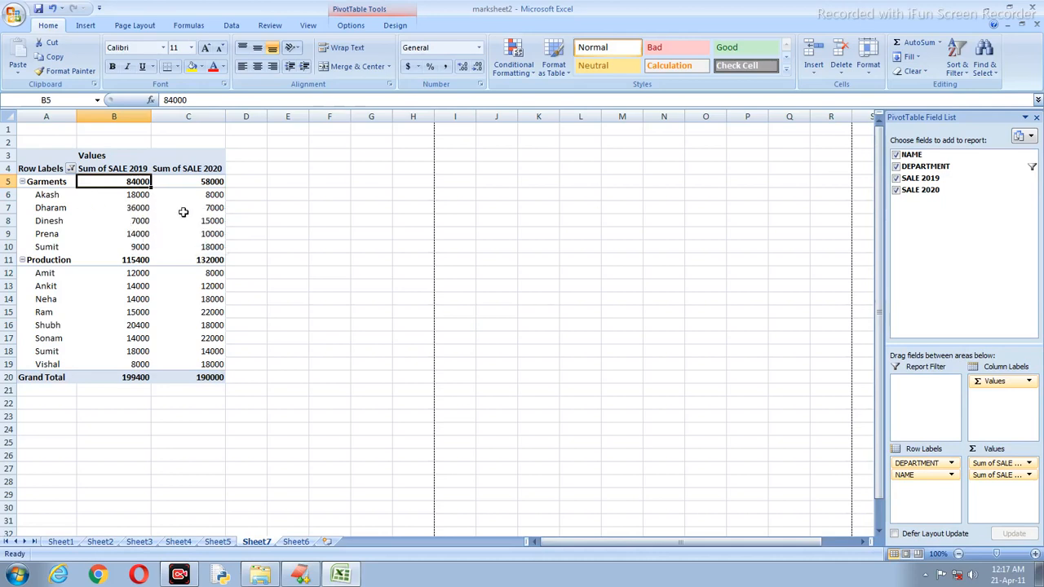
click(200, 183)
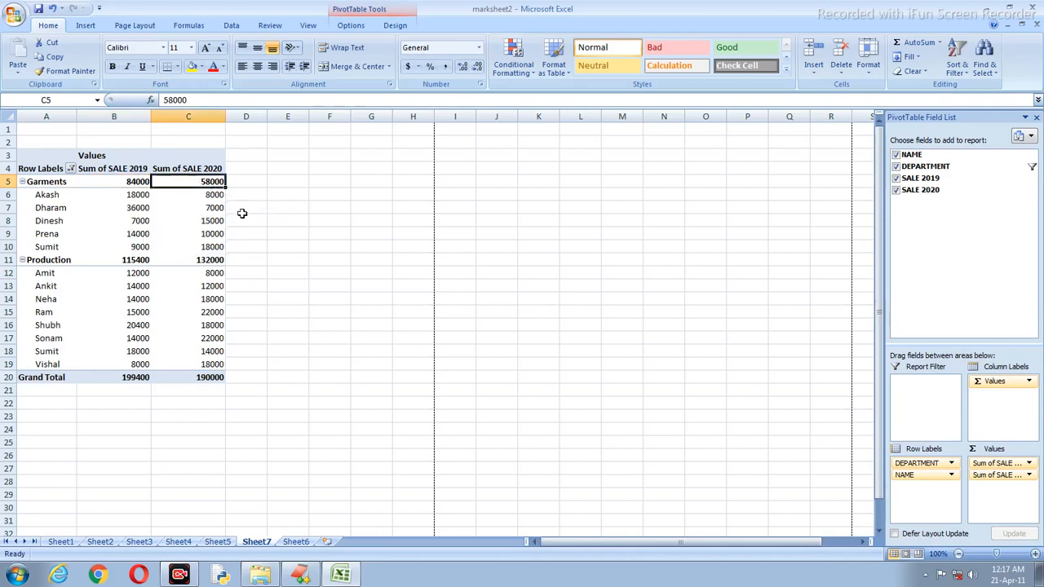
drag(214, 196, 219, 249)
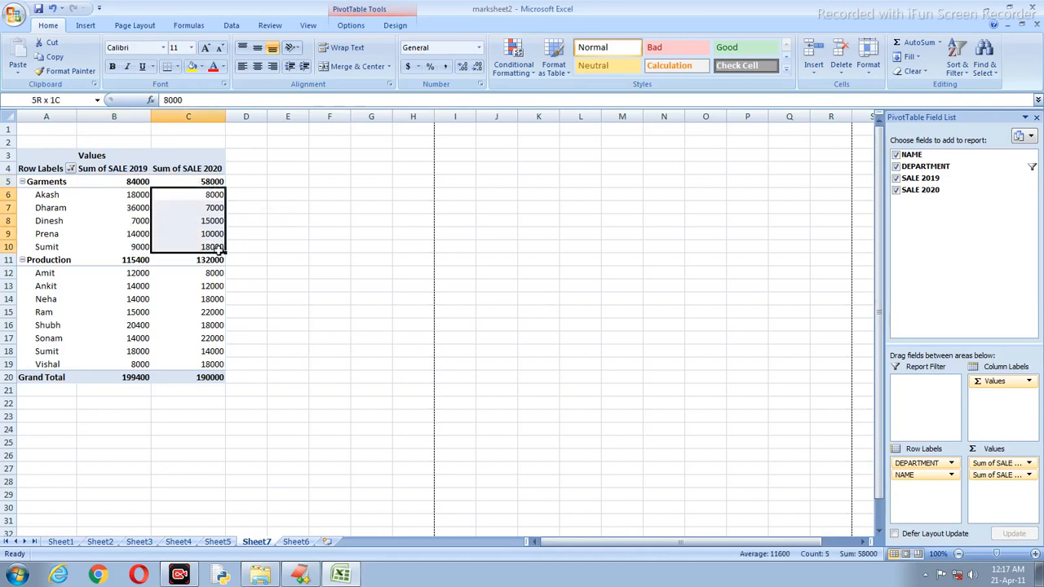
click(98, 285)
click(127, 261)
mouse_move(166, 279)
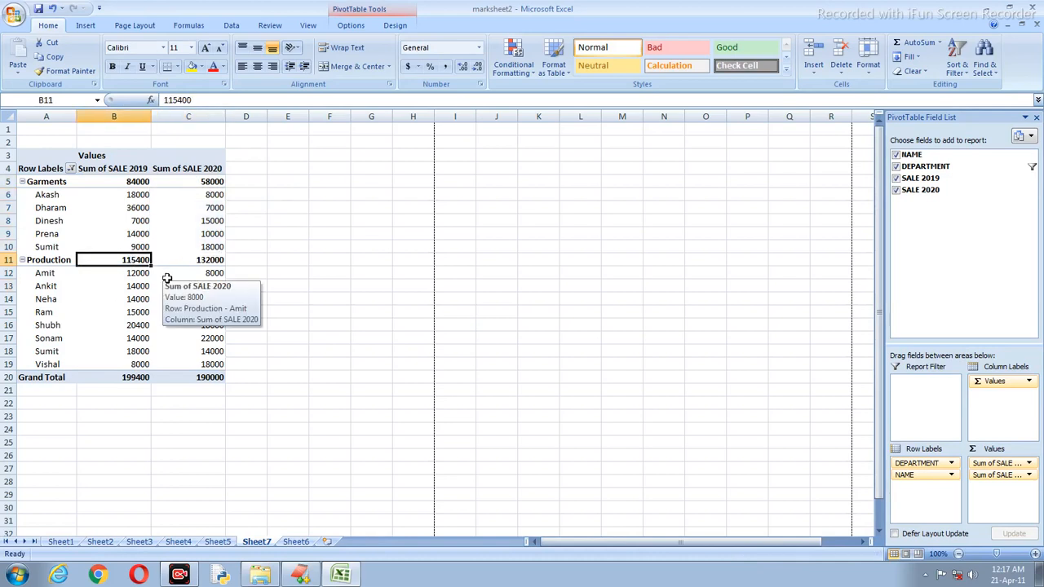
drag(140, 287, 138, 365)
Preview the grouped Garments and Production PivotTable as a printed page, and close the preview.
click(13, 16)
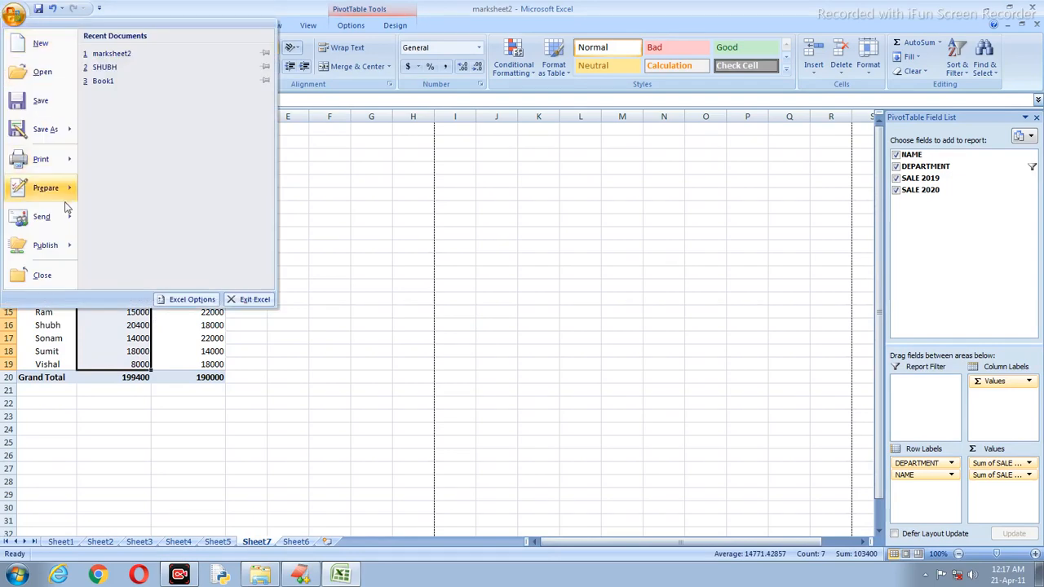
mouse_move(50, 164)
click(124, 136)
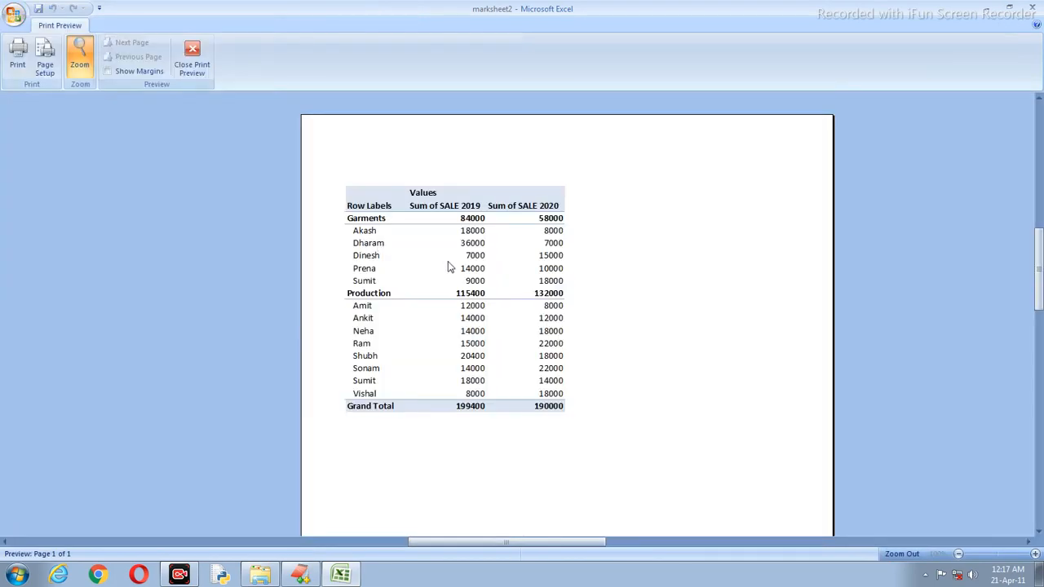
click(448, 262)
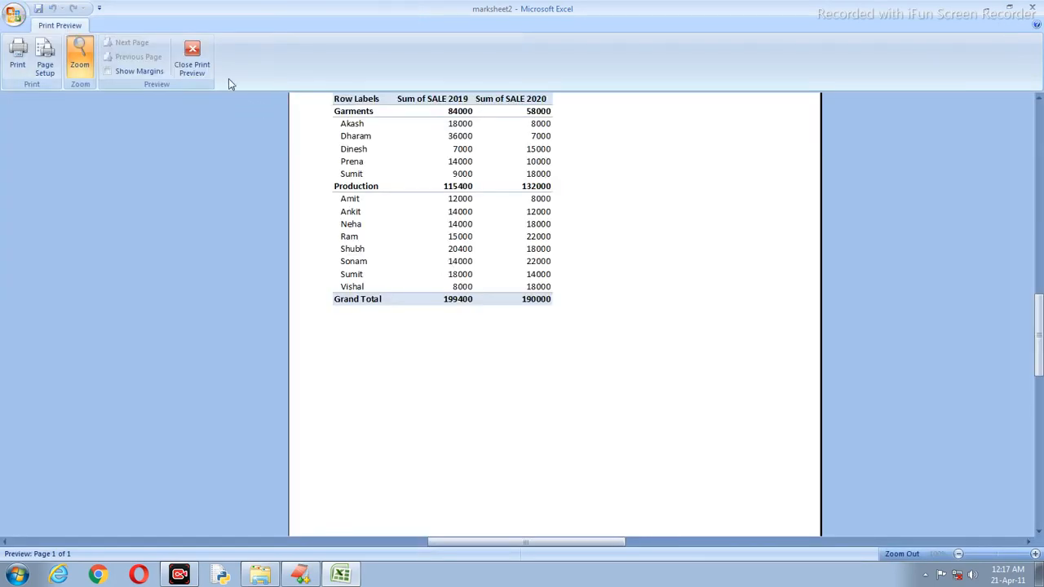
click(191, 59)
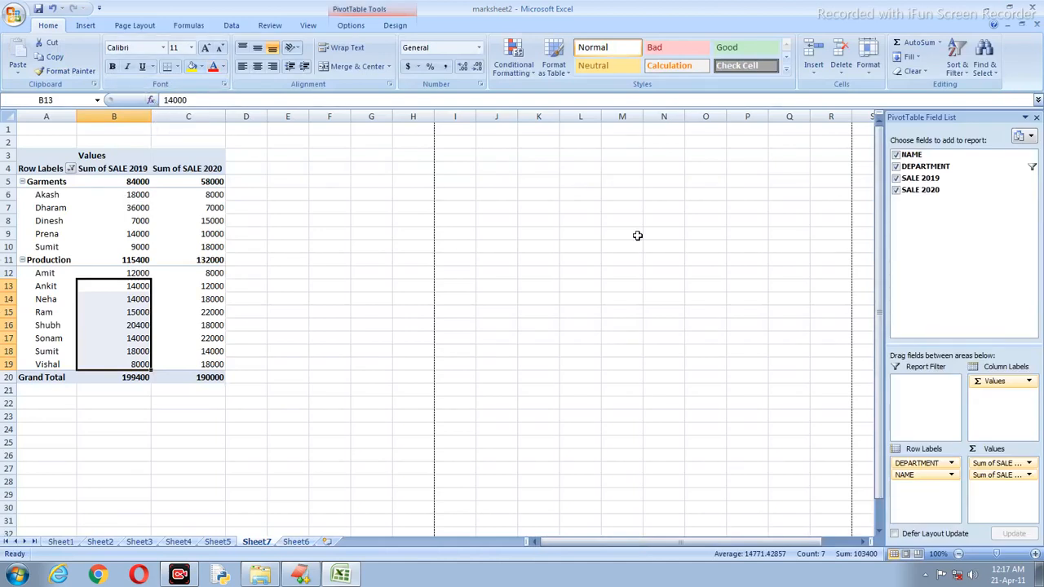
click(181, 576)
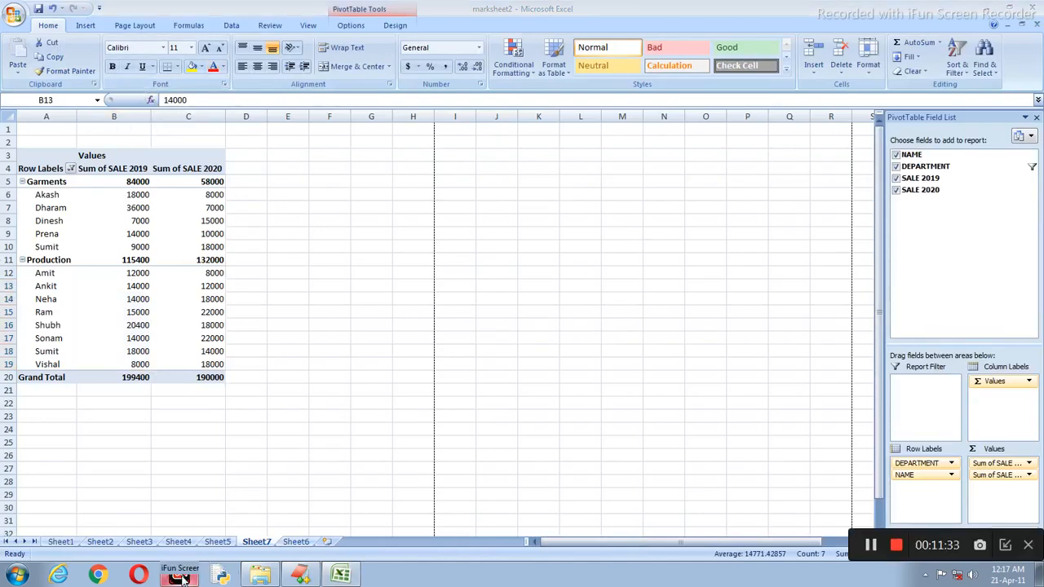
click(1005, 545)
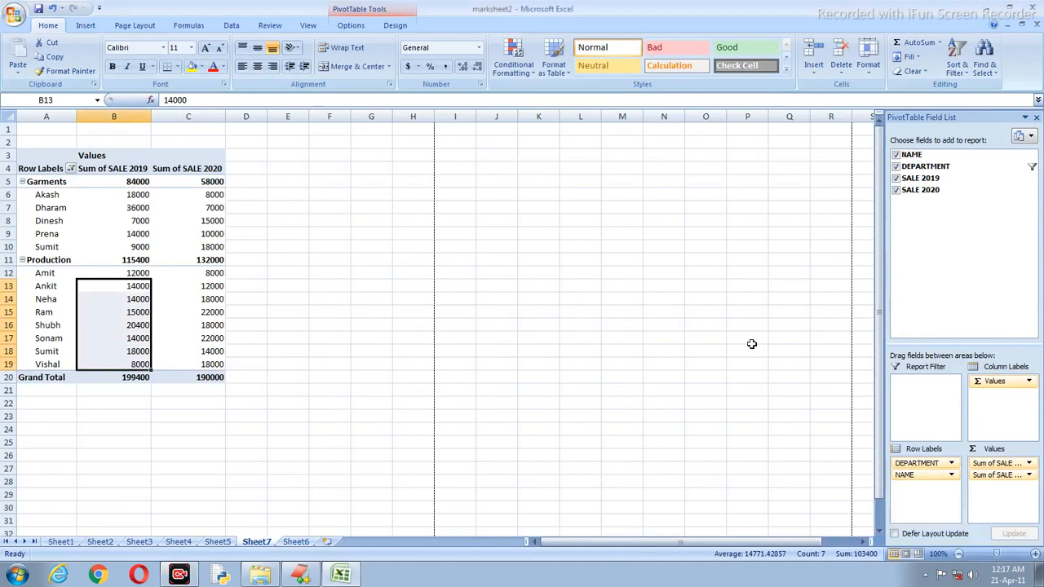
Clear all four fields from the grouped PivotTable and look over the source data on Sheet6 again.
click(897, 155)
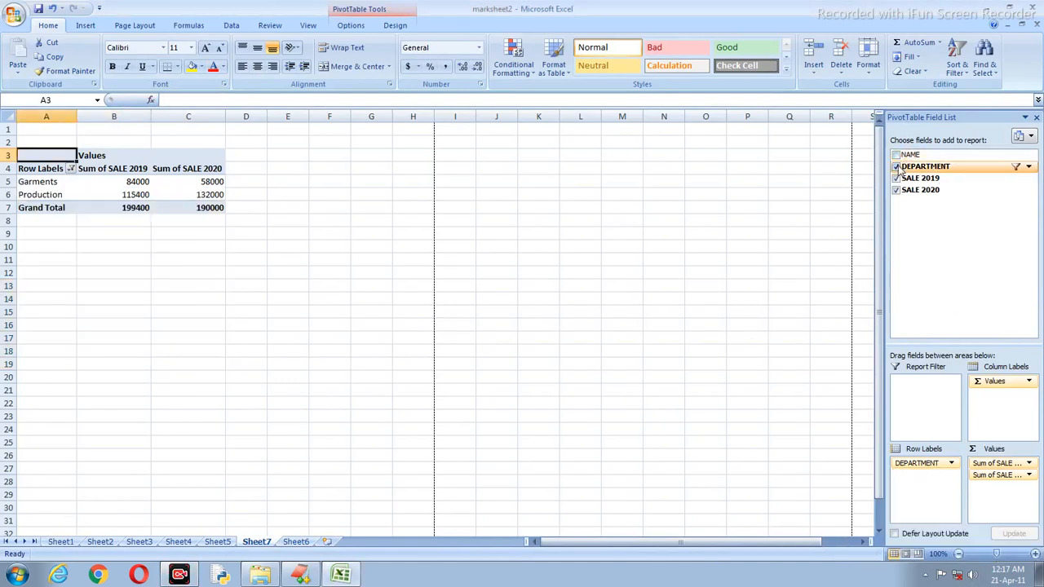
click(897, 166)
click(897, 178)
click(897, 191)
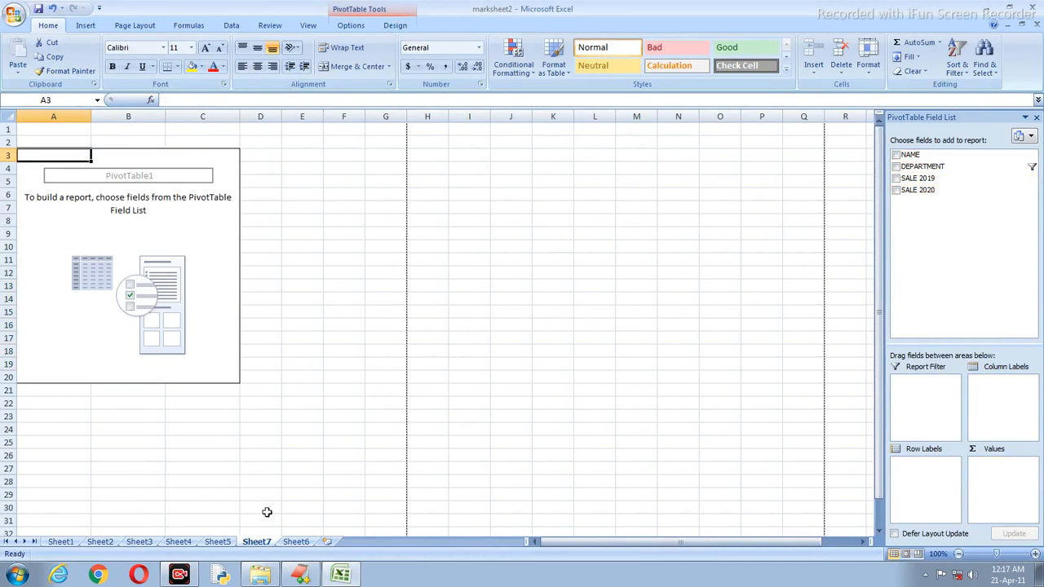
click(297, 541)
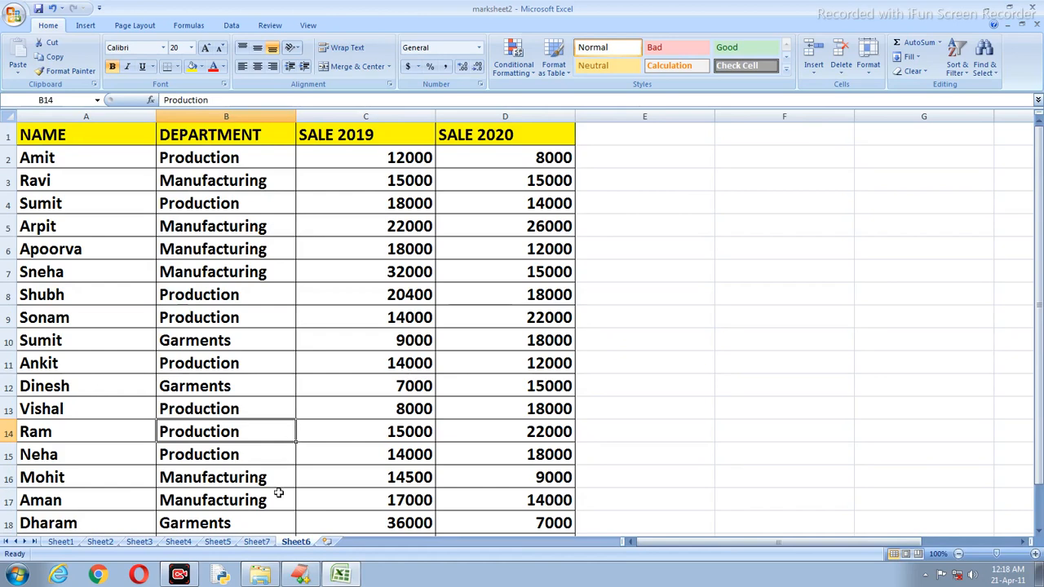
On Sheet7, build the PivotTable with NAME as row labels and the sums of SALE 2019 and SALE 2020 as values.
click(267, 543)
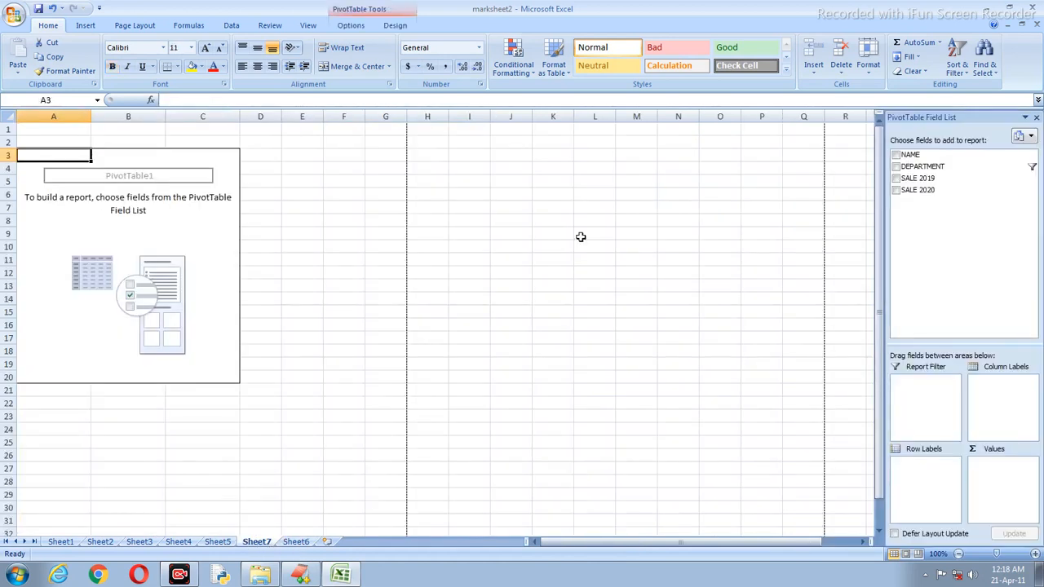
click(896, 154)
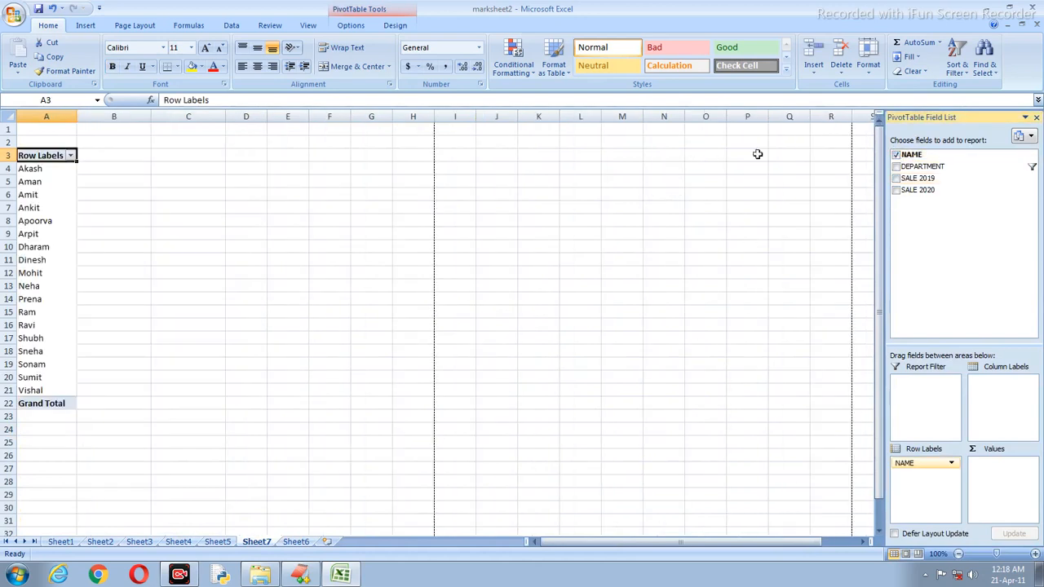
click(896, 178)
click(896, 189)
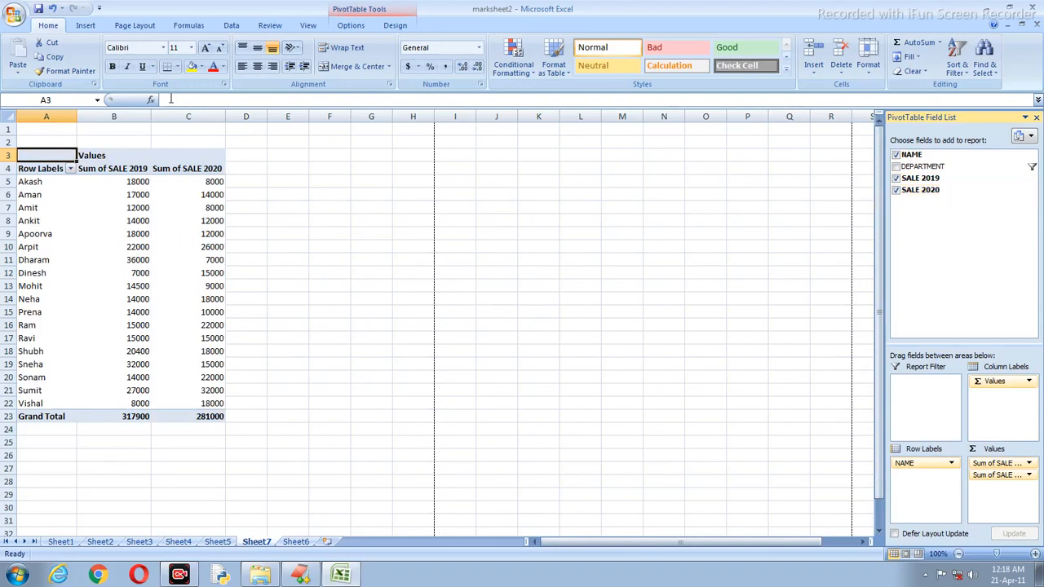
Try DEPARTMENT as a second row level under each employee name, and remove it from the PivotTable again.
click(896, 166)
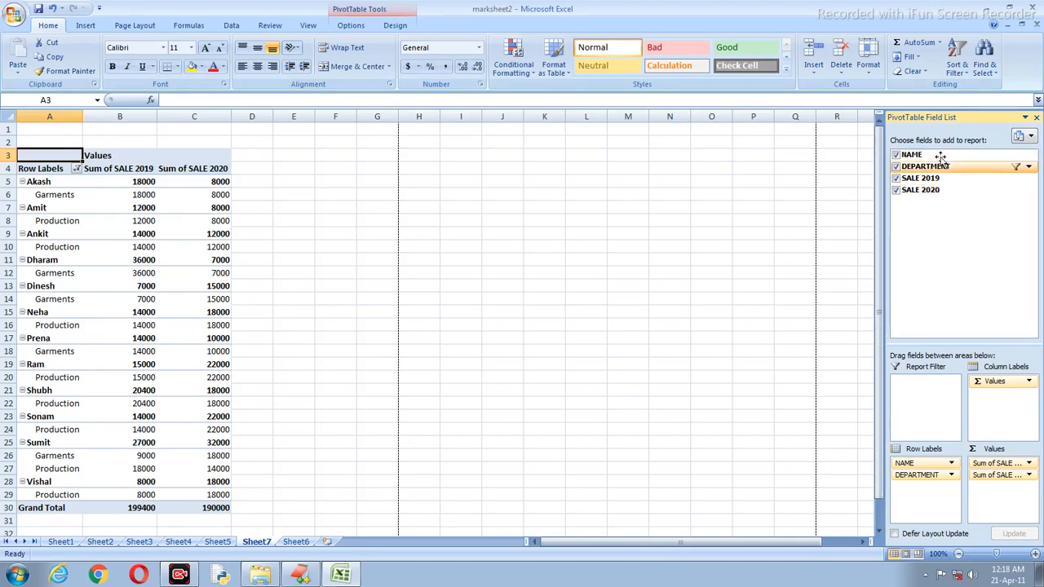
click(897, 167)
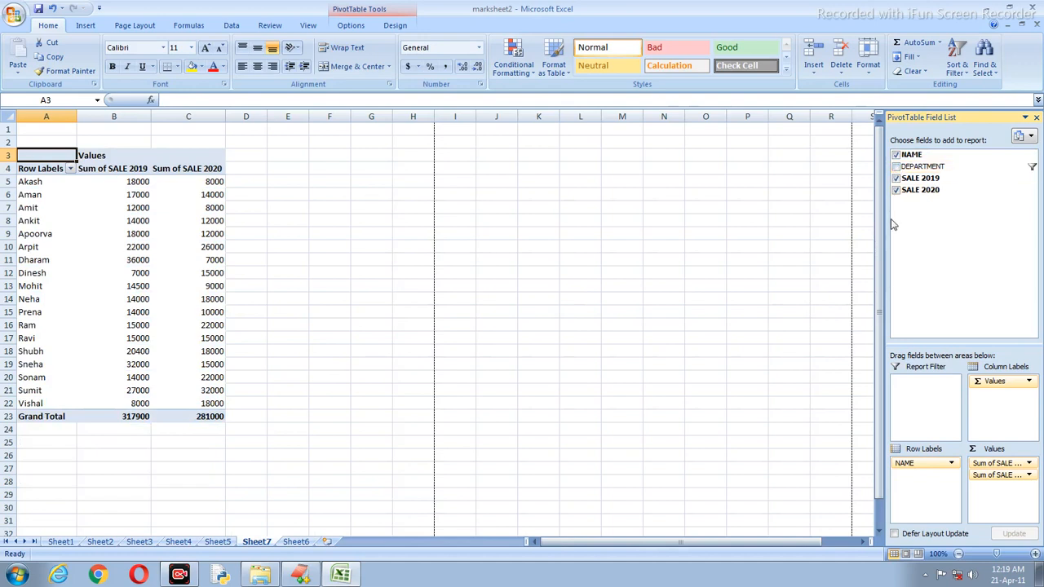
click(897, 167)
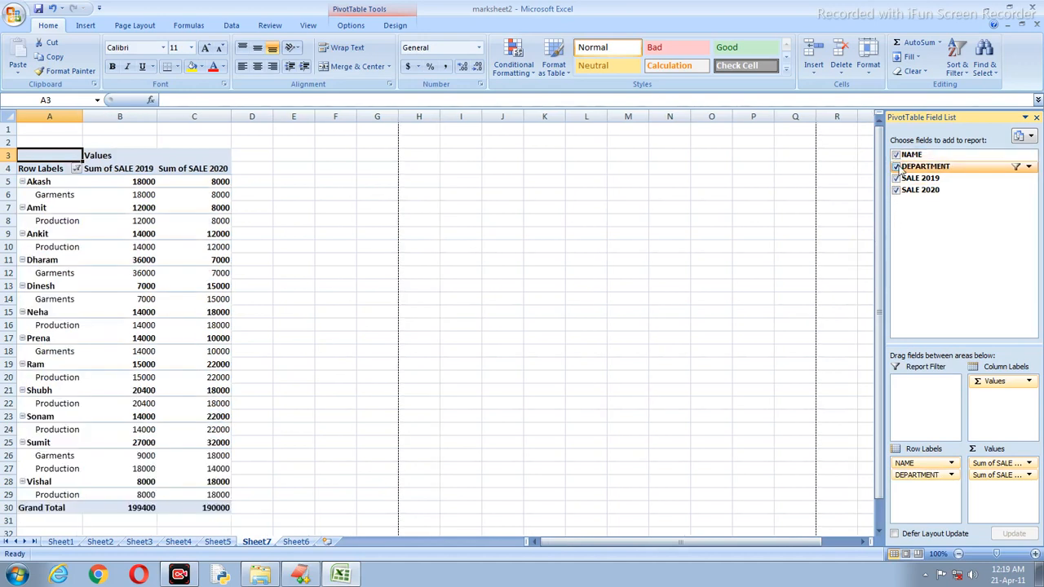
click(897, 168)
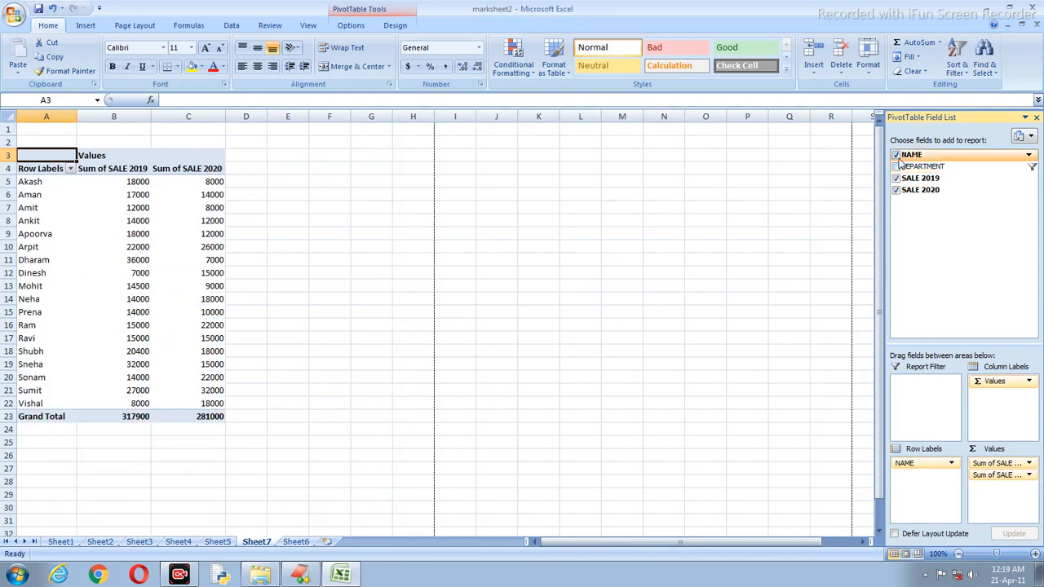
Clear the NAME, SALE 2019 and SALE 2020 fields so the PivotTable is empty.
click(896, 155)
click(897, 178)
click(897, 191)
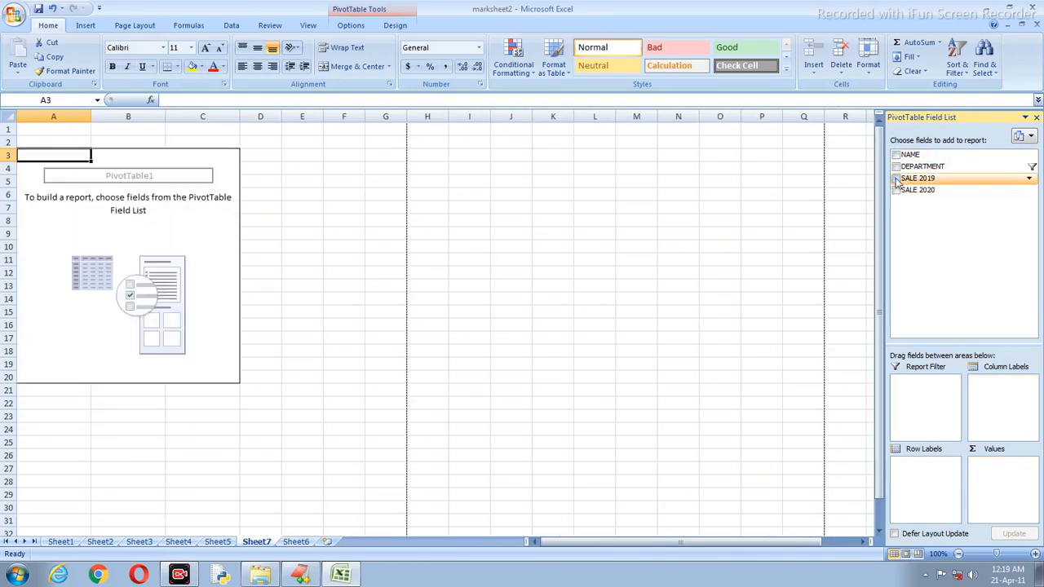
Add DEPARTMENT as row labels and reset its filter to include all departments, Manufacturing too.
click(897, 168)
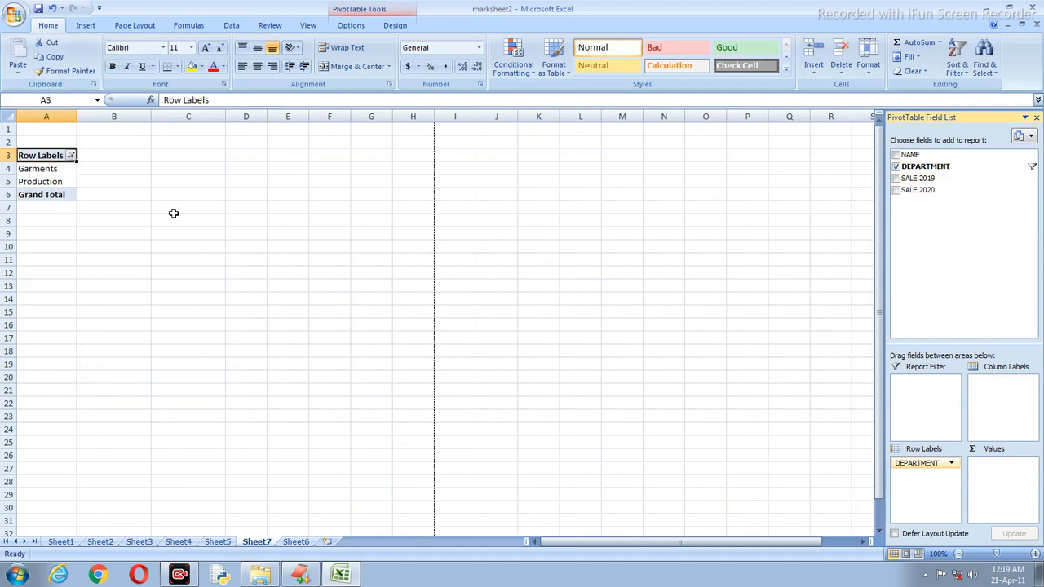
click(1032, 167)
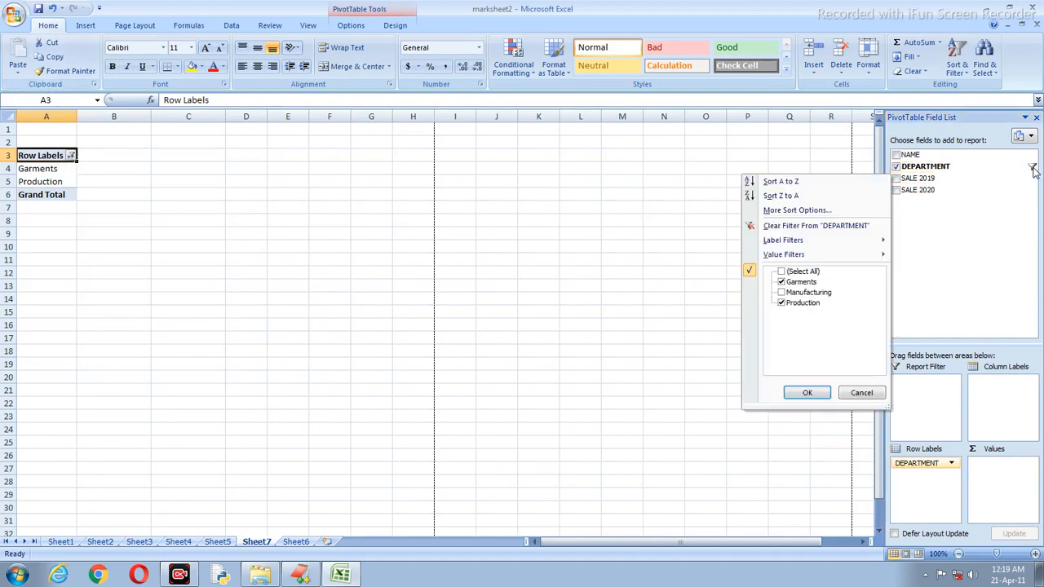
click(782, 272)
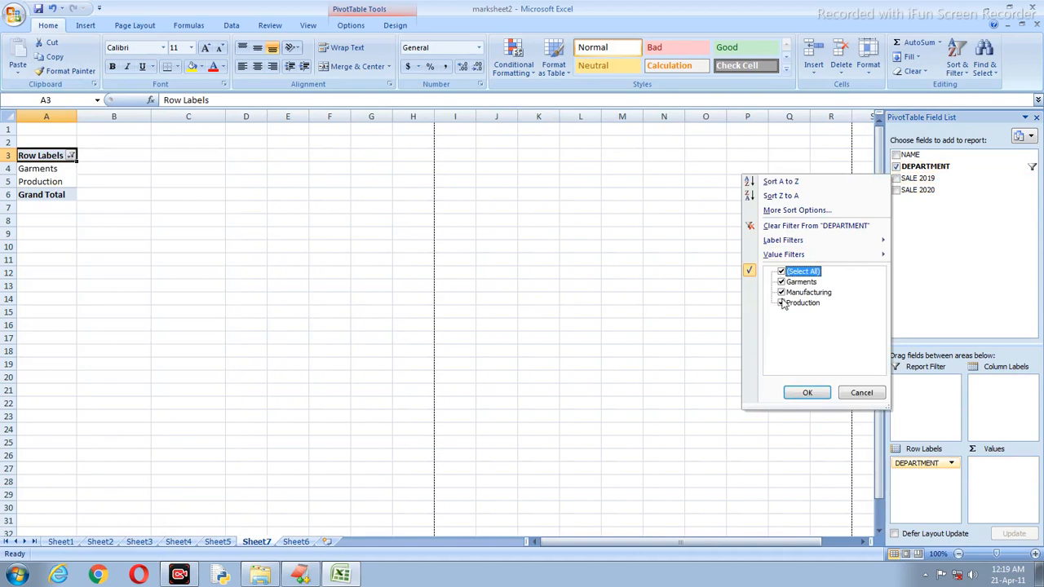
click(807, 393)
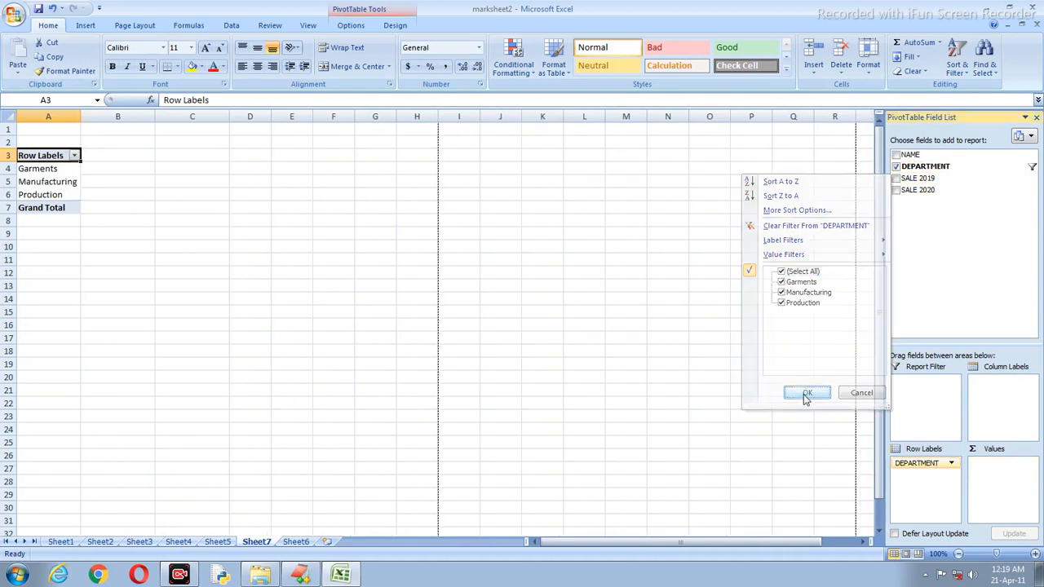
Add employee names beneath the departments, with SALE 2019 and SALE 2020 as summed values.
click(896, 154)
click(896, 178)
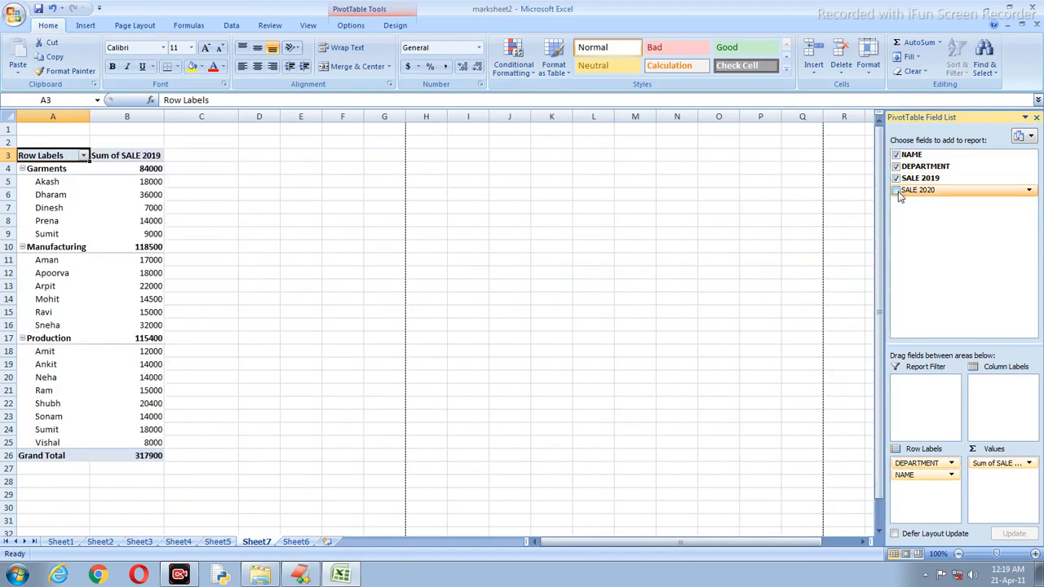
click(896, 190)
mouse_move(132, 258)
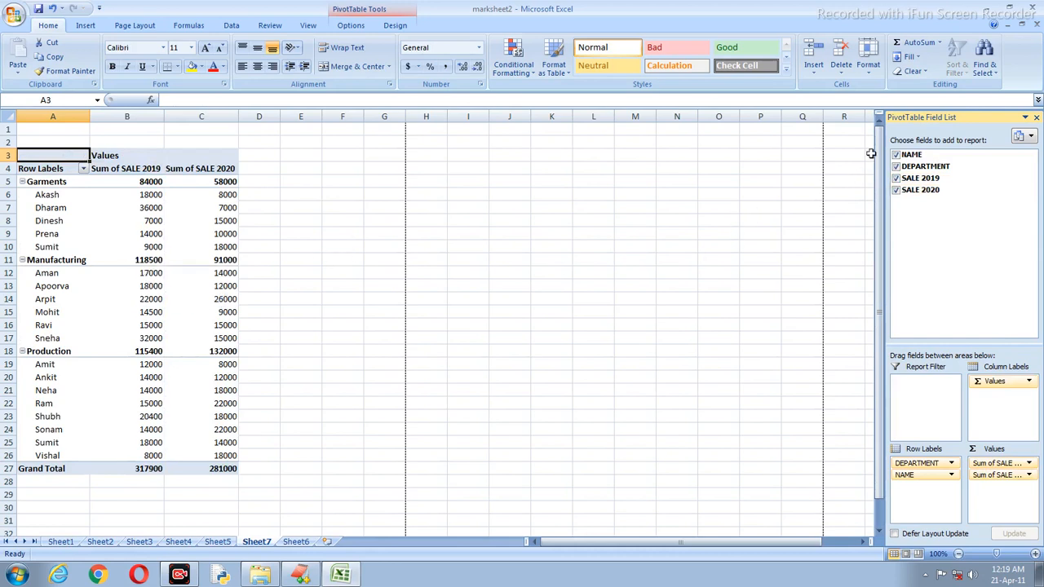
Toggle the NAME field off and on to compare department totals with the employee breakdown.
click(897, 155)
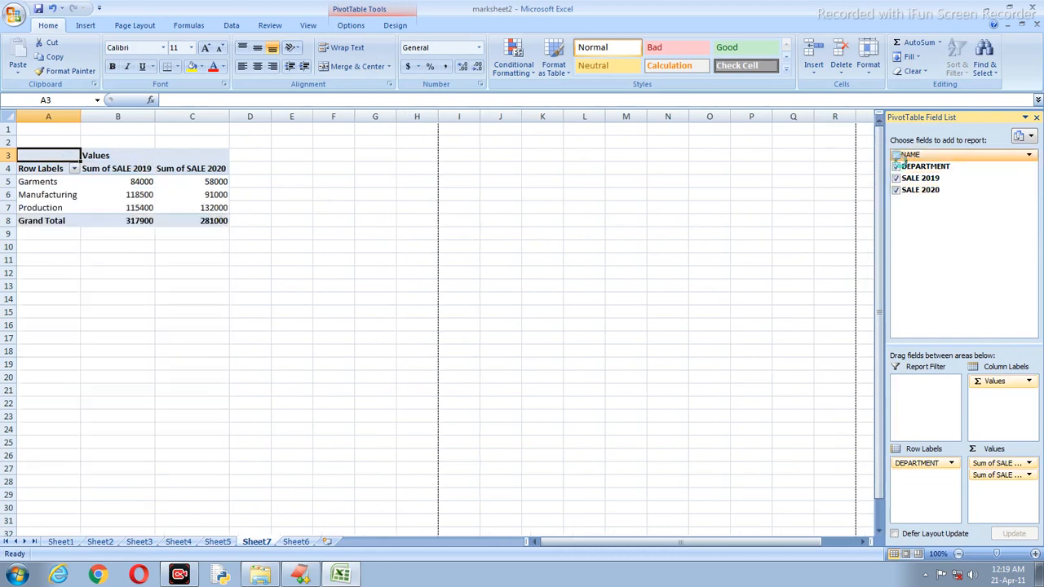
click(896, 155)
click(896, 155)
click(896, 155)
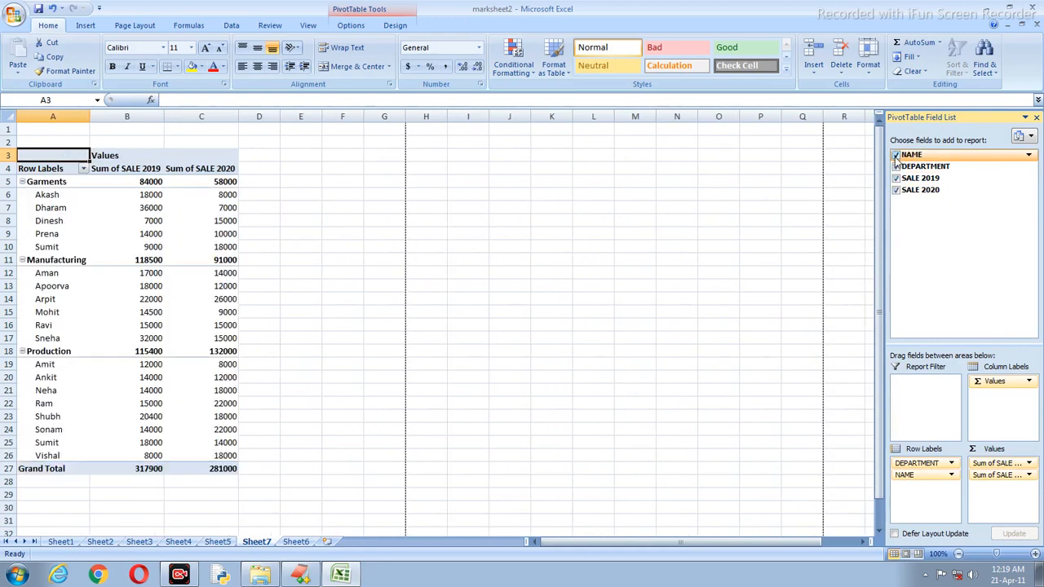
Remove NAME and SALE 2019 from the PivotTable and add both back, so that SALE 2019 follows SALE 2020.
click(896, 155)
click(896, 178)
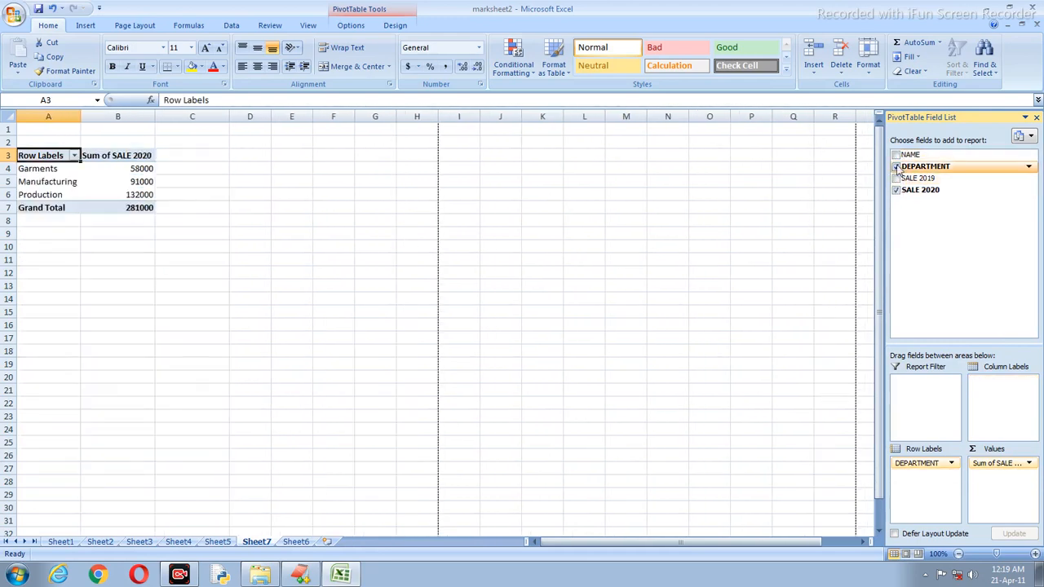
click(896, 155)
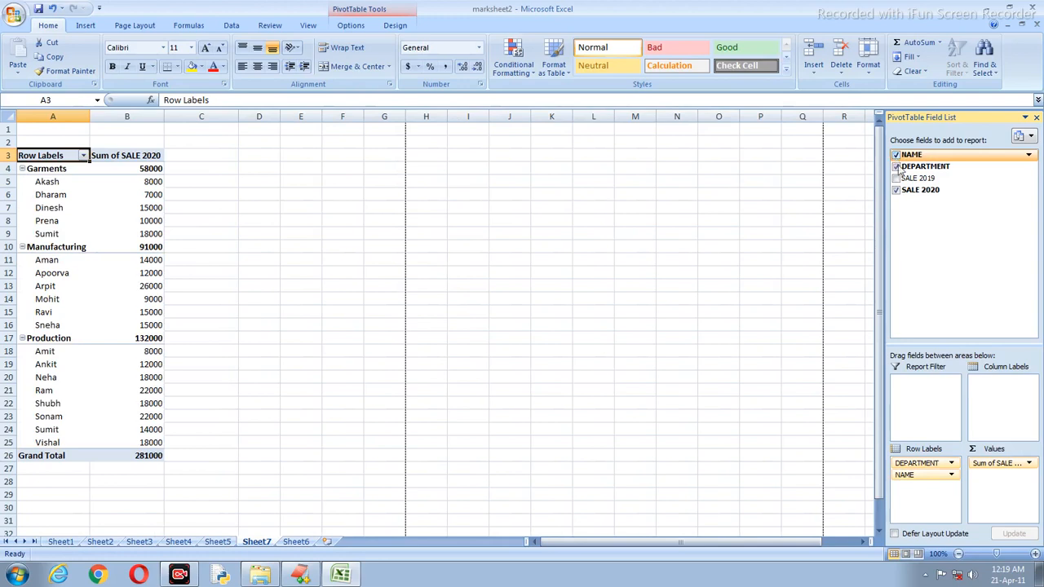
click(896, 178)
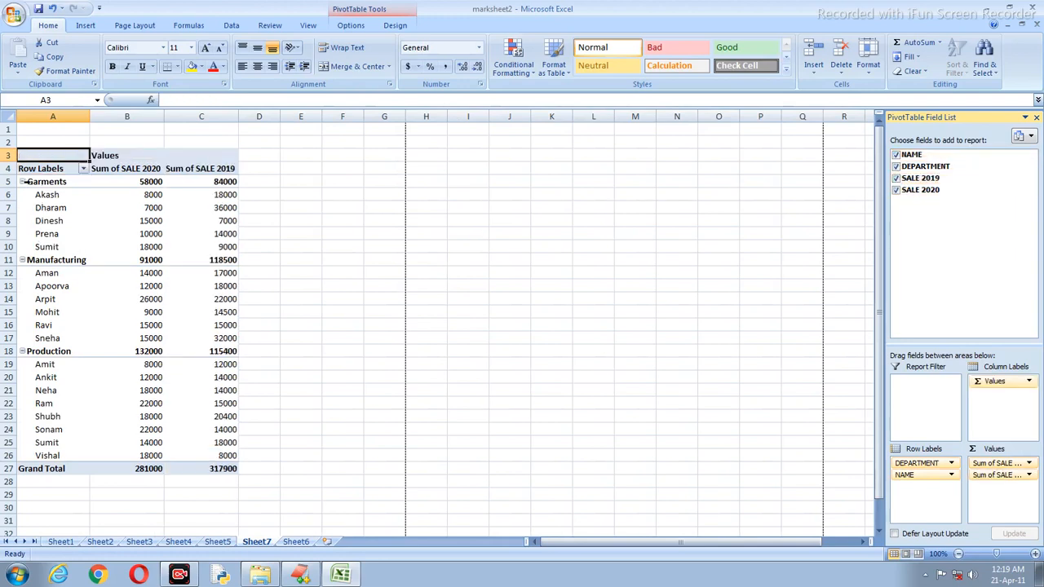
Preview the PivotTable with all three departments as a printed page, and close the preview.
click(9, 15)
mouse_move(37, 167)
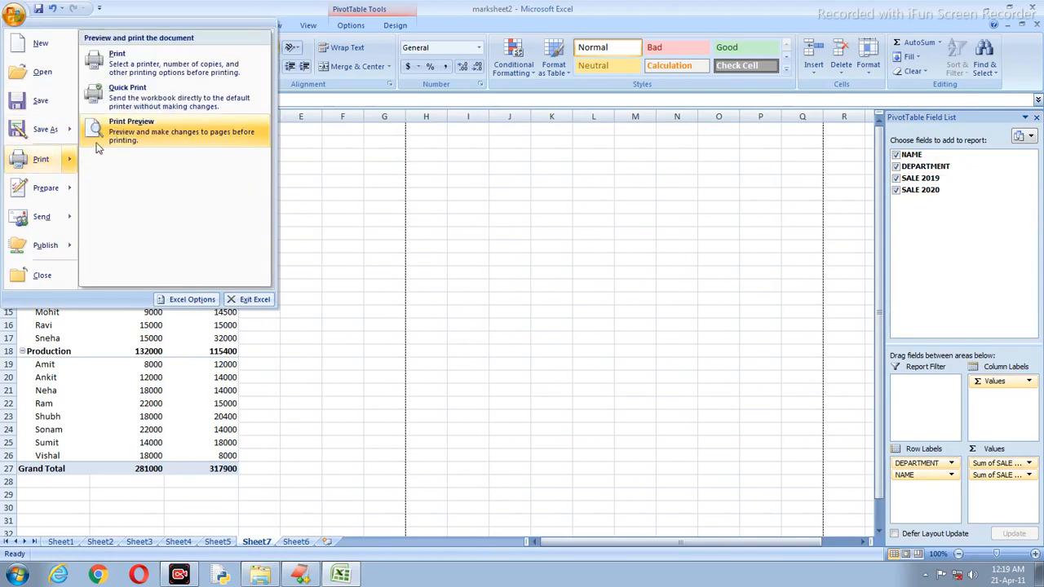
click(96, 145)
click(353, 231)
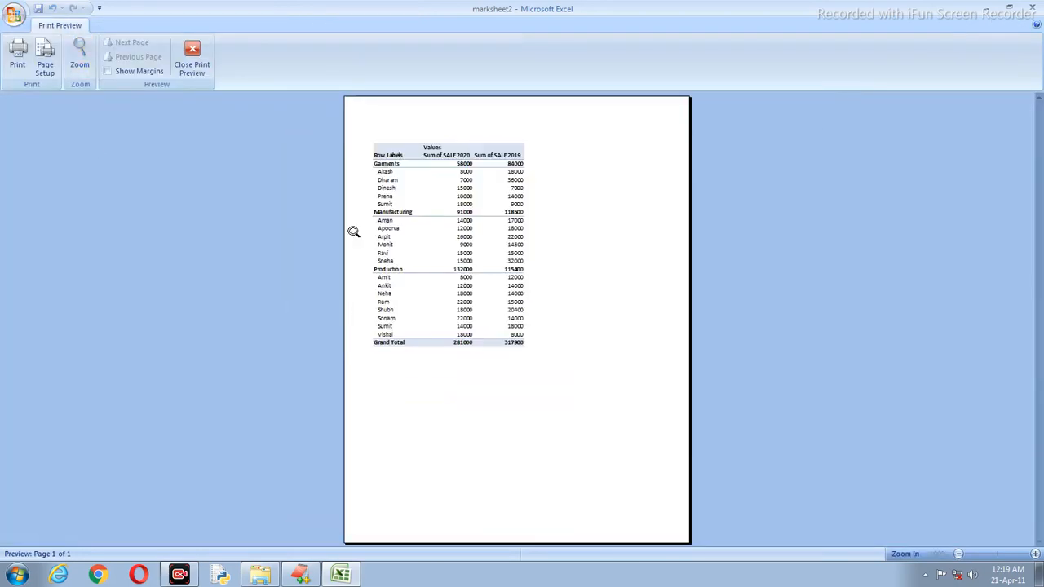
click(191, 69)
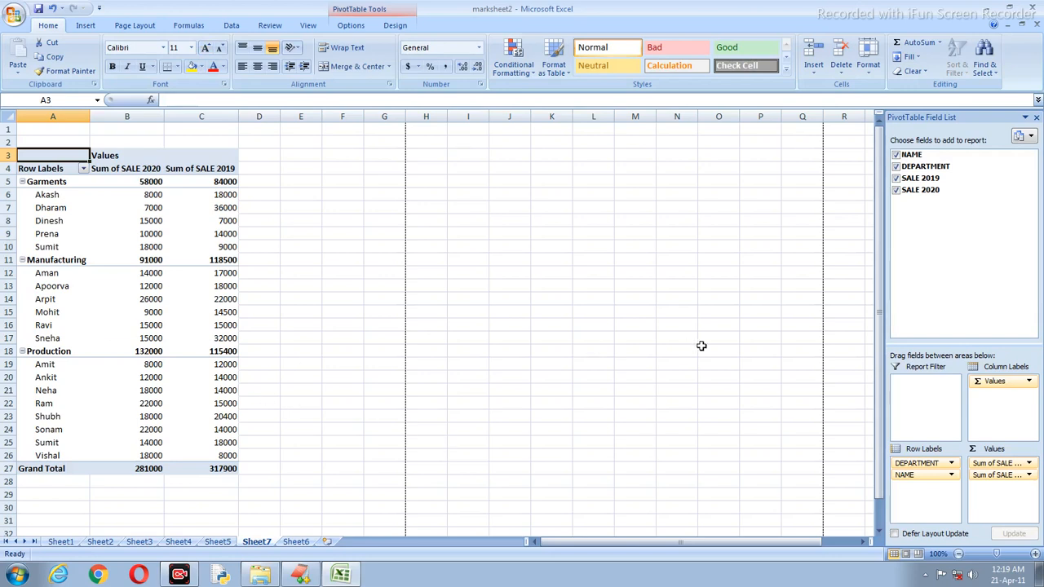
Clear NAME, DEPARTMENT, SALE 2019 and SALE 2020 from the PivotTable.
click(896, 155)
click(895, 166)
click(896, 177)
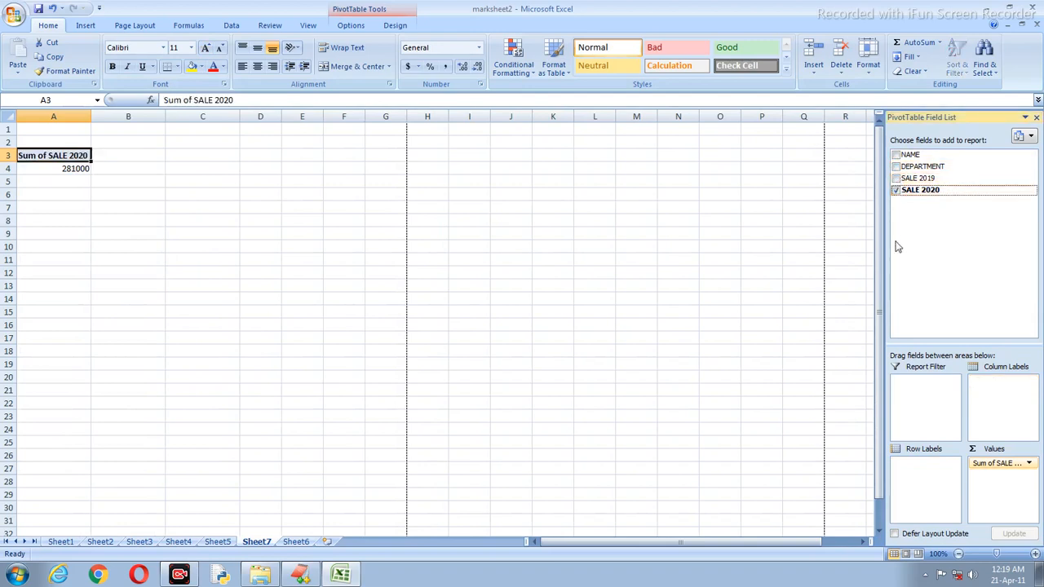
click(896, 190)
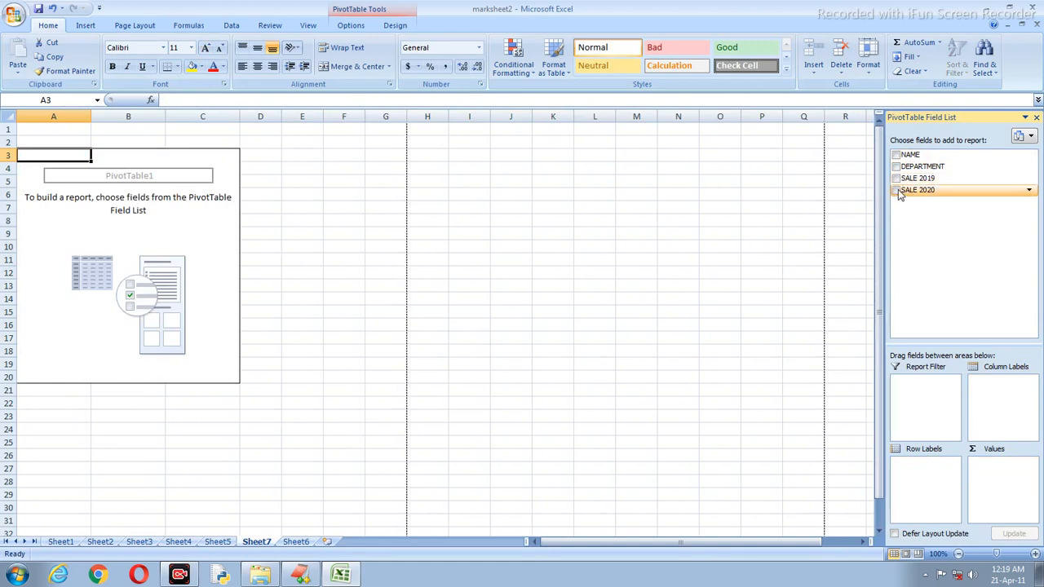
Rebuild the PivotTable by adding the fields in reverse order: SALE 2020, SALE 2019, DEPARTMENT, NAME.
click(897, 190)
click(897, 178)
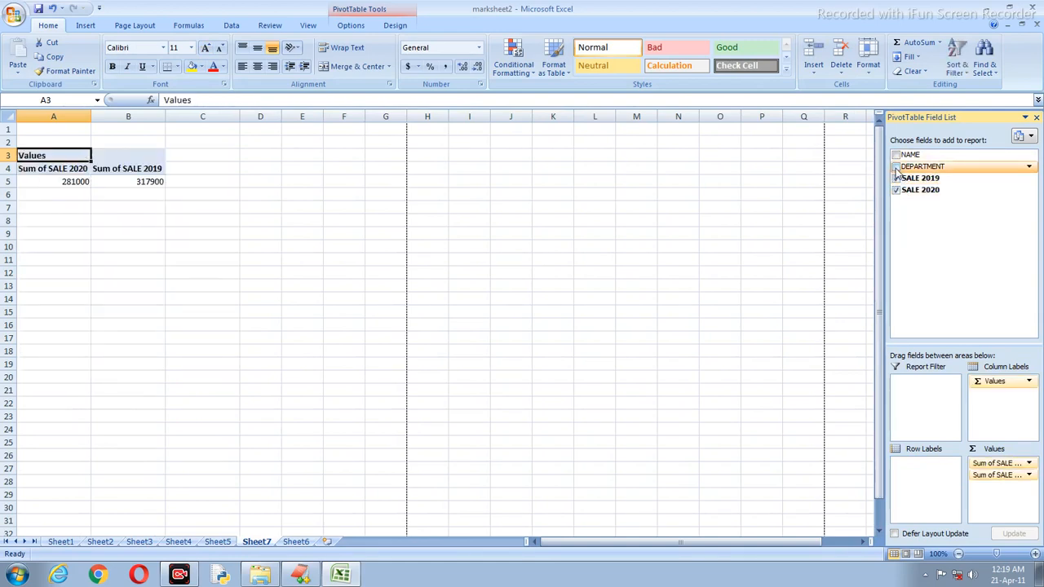
click(897, 166)
click(897, 155)
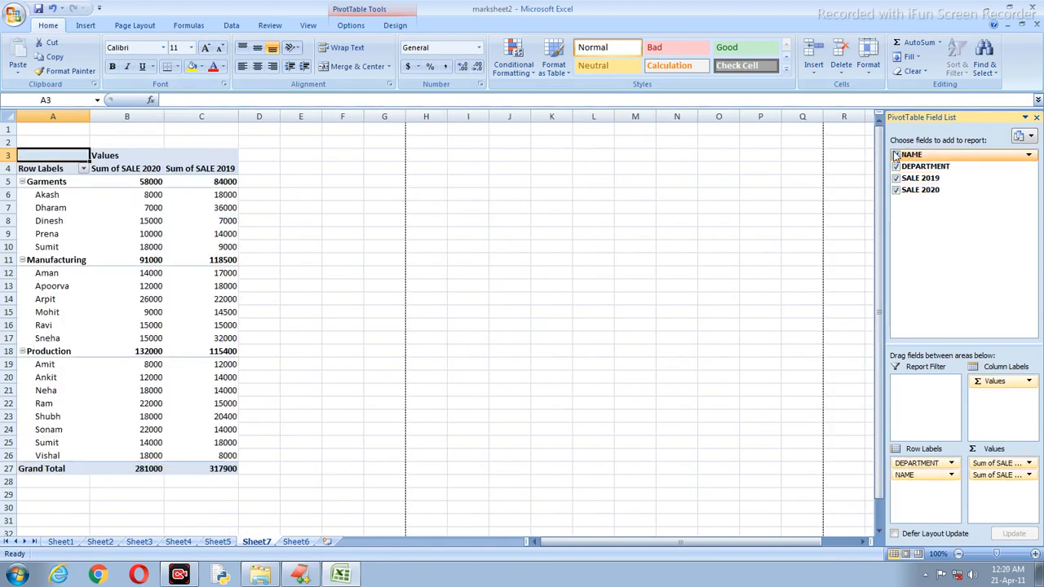
Rearrange the row labels so that NAME is the outer level and DEPARTMENT is nested beneath each employee.
click(896, 155)
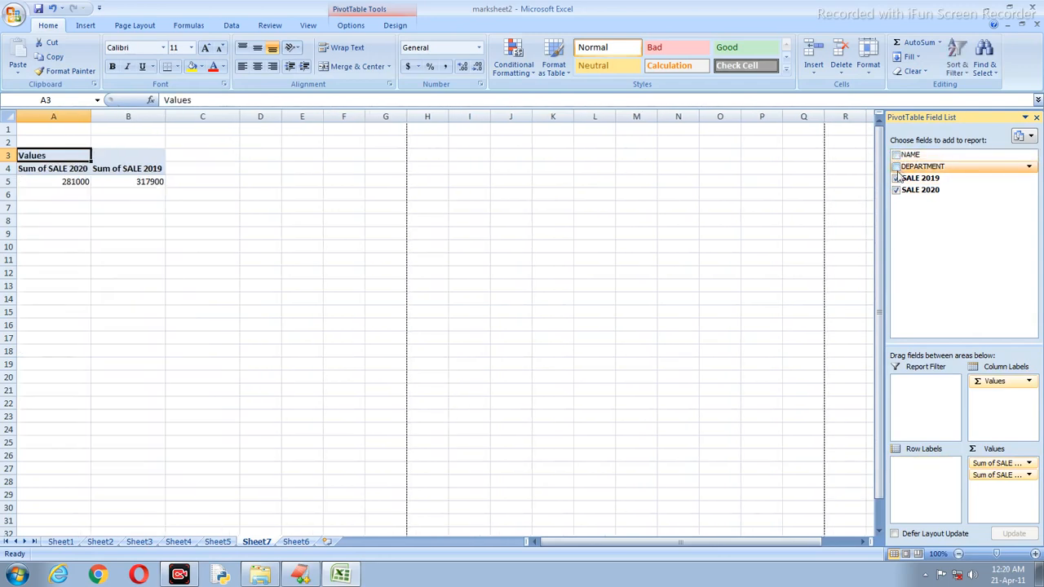
click(897, 166)
click(897, 155)
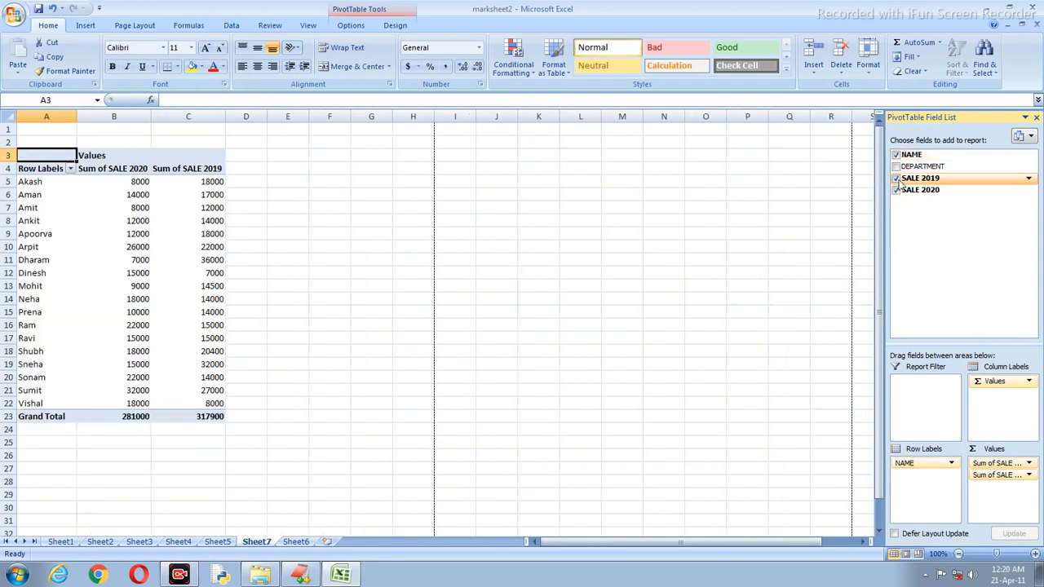
click(897, 167)
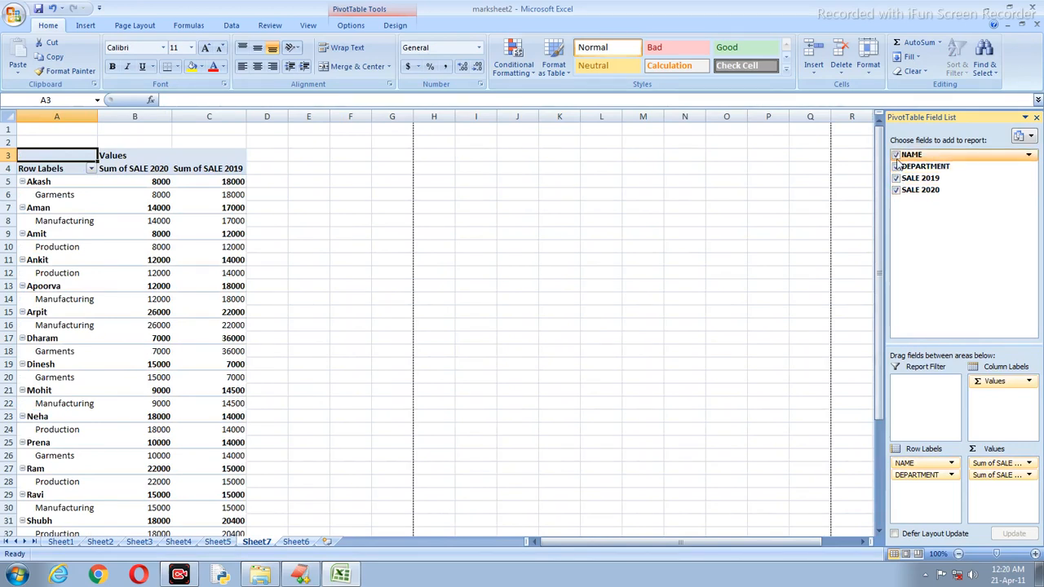
Remove NAME, SALE 2019 and SALE 2020 from the PivotTable, keeping only DEPARTMENT as row labels.
click(896, 155)
click(897, 178)
click(897, 189)
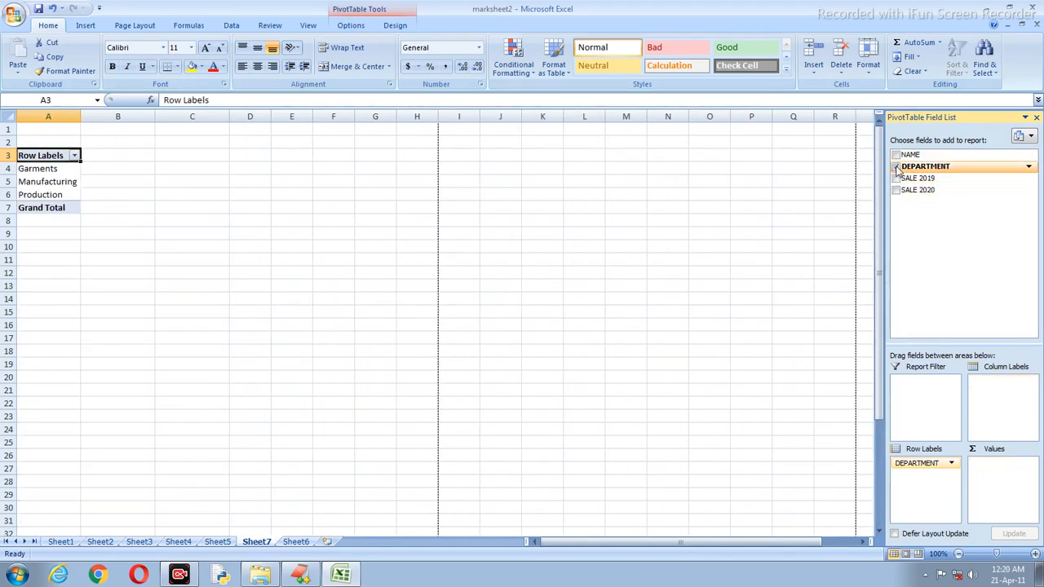
click(897, 166)
click(896, 167)
Nest NAME under DEPARTMENT and add the SALE 2019 and SALE 2020 sums in that order.
click(897, 155)
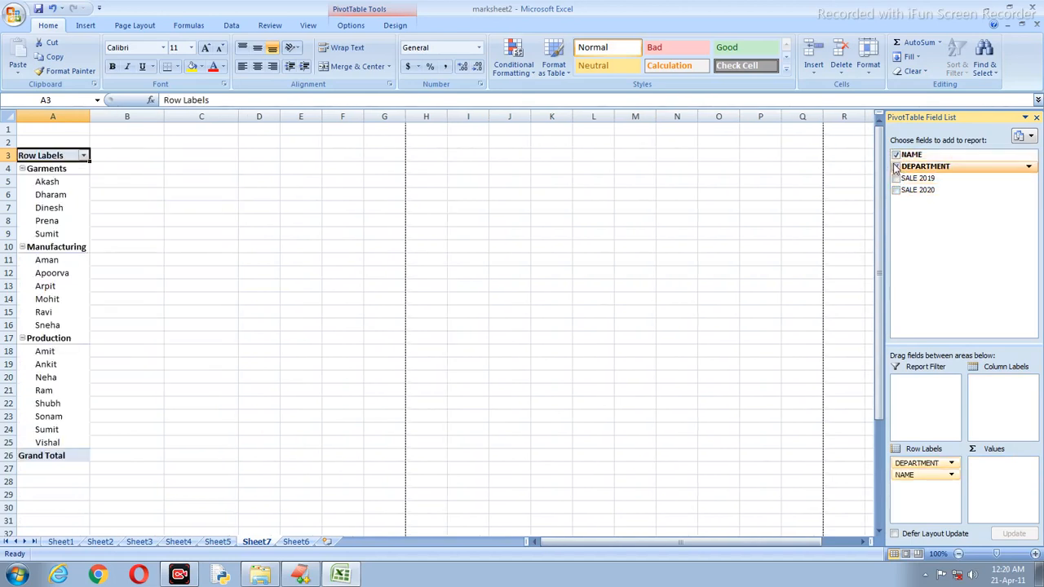
click(896, 178)
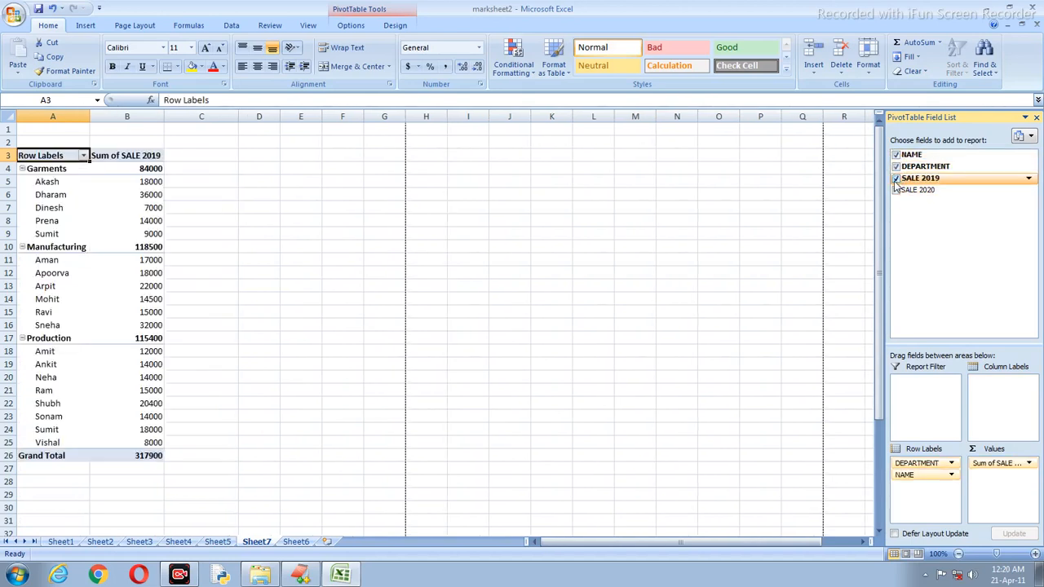
click(897, 190)
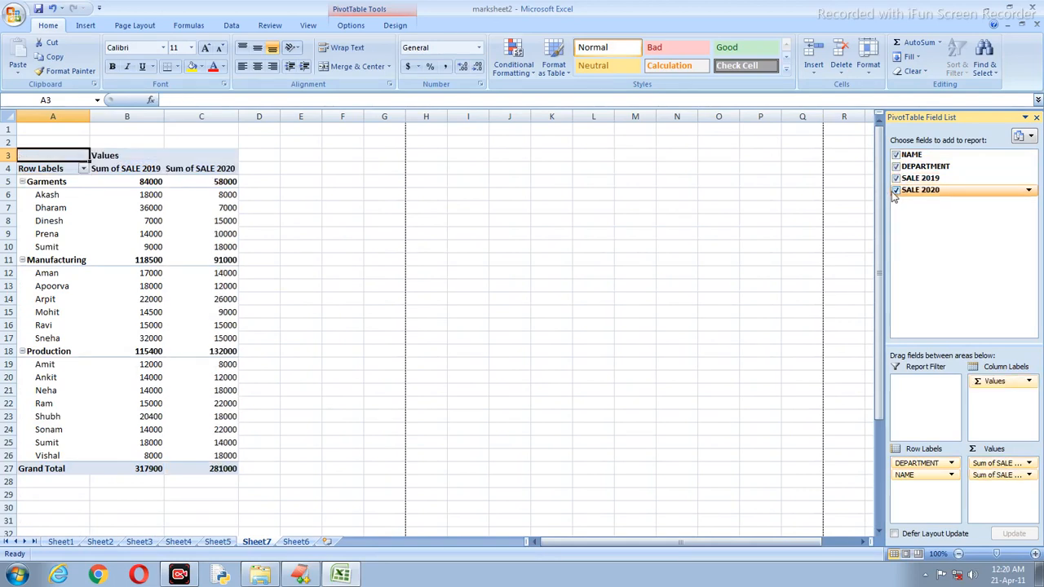
Examine which employees are listed under the Garments, Manufacturing and Production departments.
click(54, 181)
drag(57, 194, 55, 234)
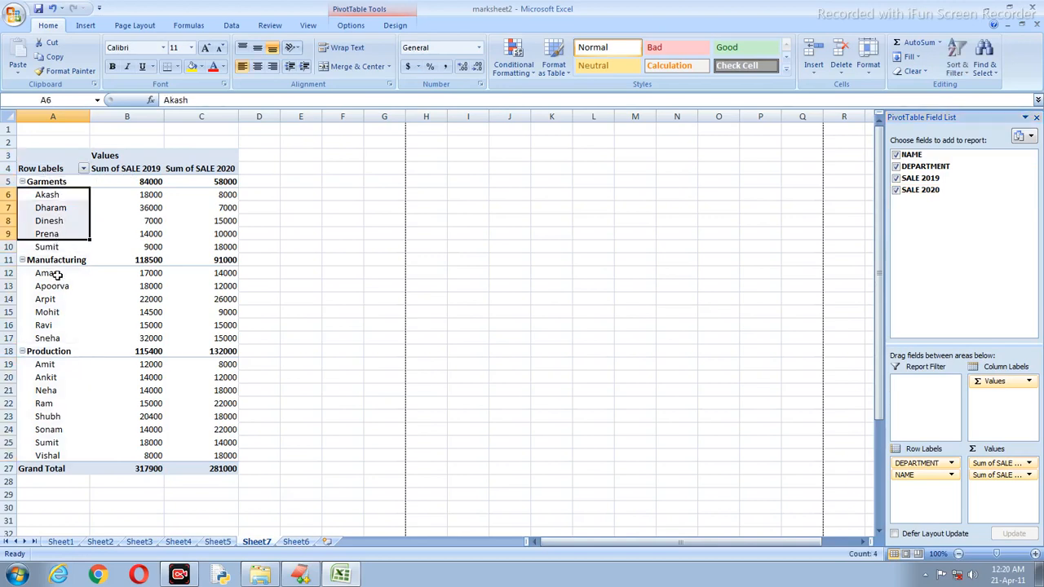
drag(52, 272, 49, 430)
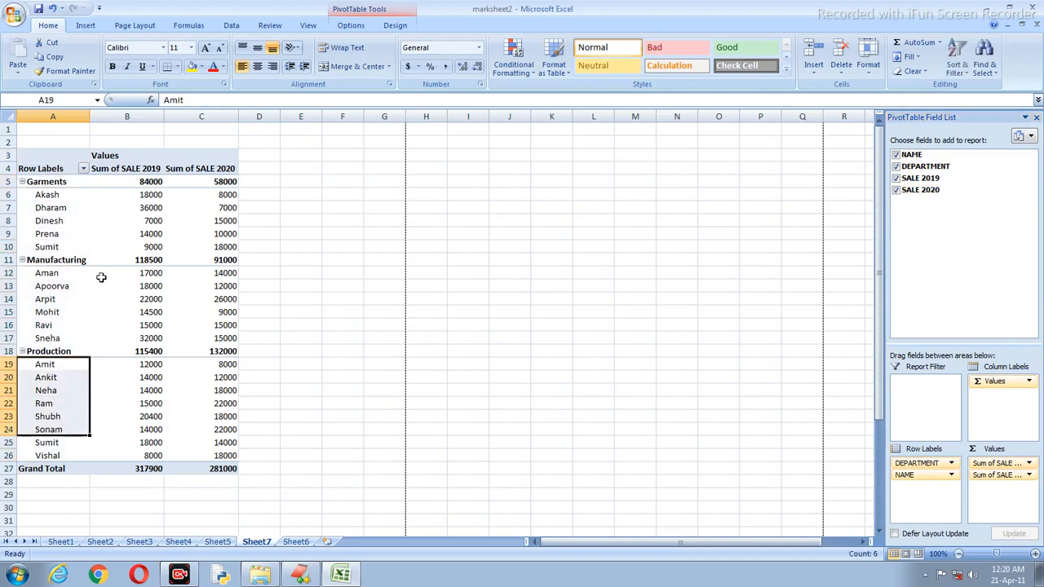
Clear the PivotTable by removing the NAME, DEPARTMENT, SALE 2019 and SALE 2020 fields.
drag(134, 196, 148, 309)
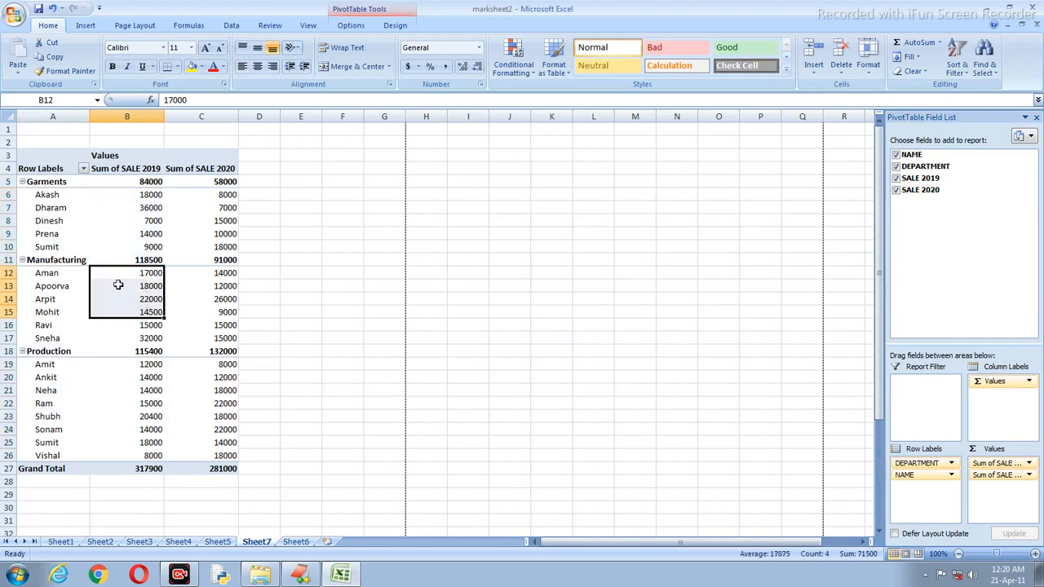
click(898, 155)
click(897, 167)
click(898, 178)
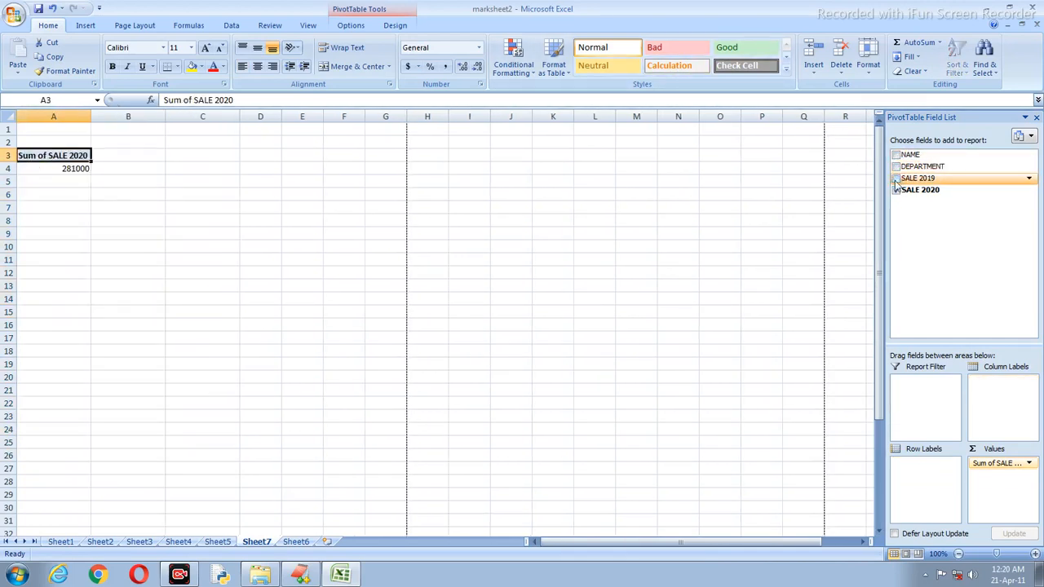
click(898, 190)
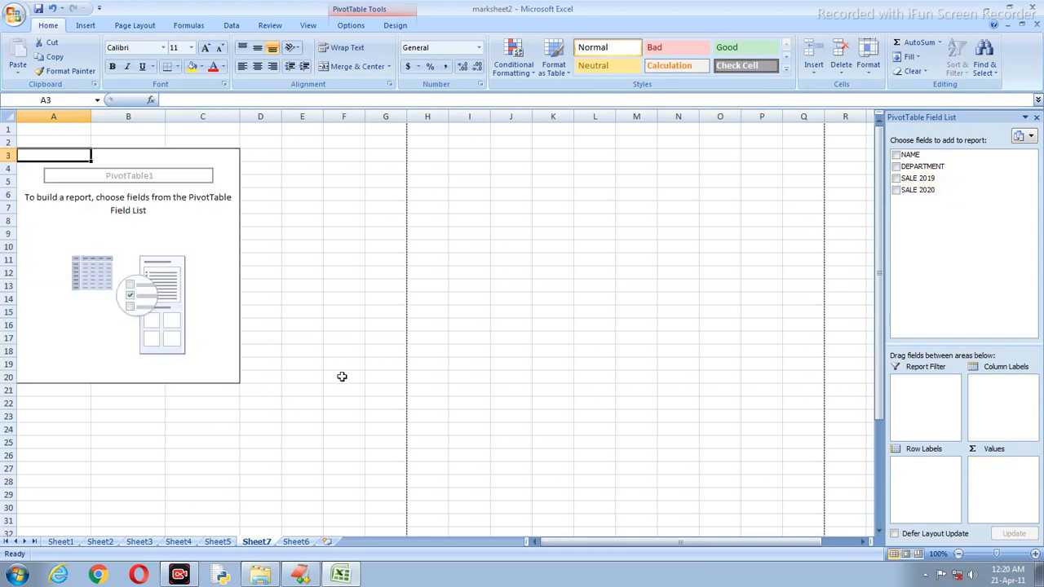
Check the employee records in Sheet6, and place NAME in the Sheet7 PivotTable as its report filter.
click(296, 542)
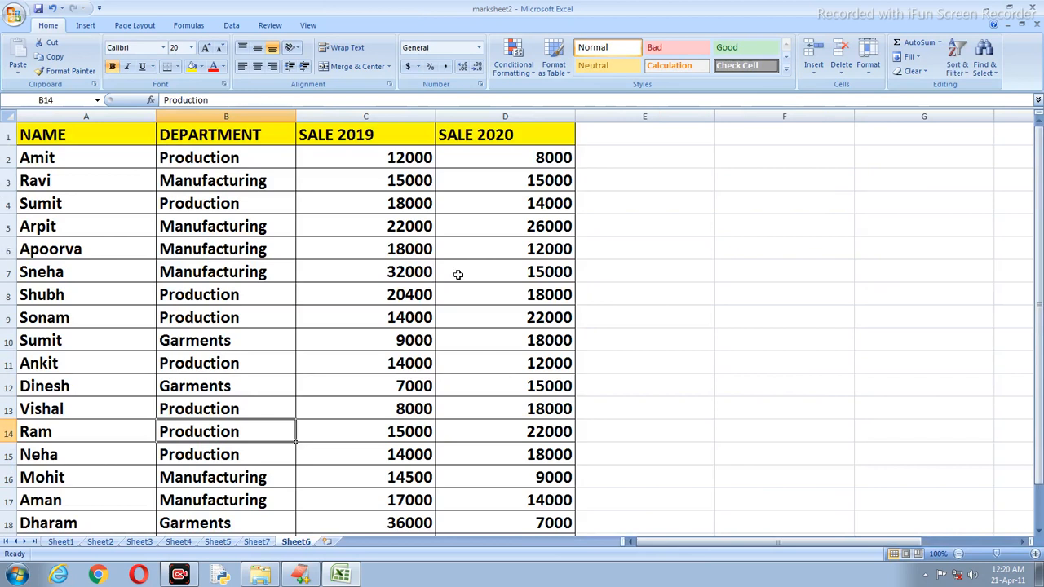
click(62, 165)
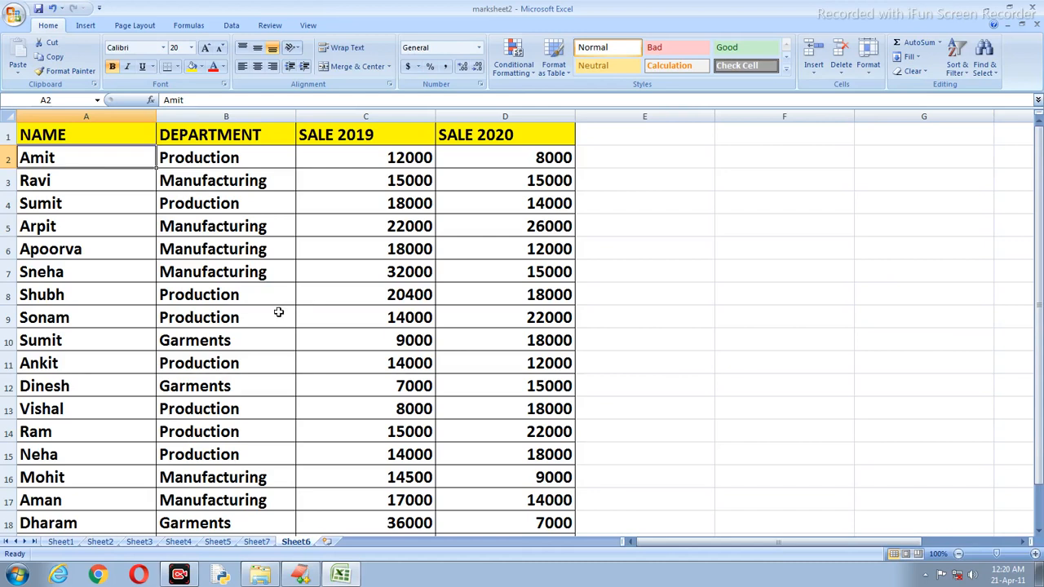
click(258, 543)
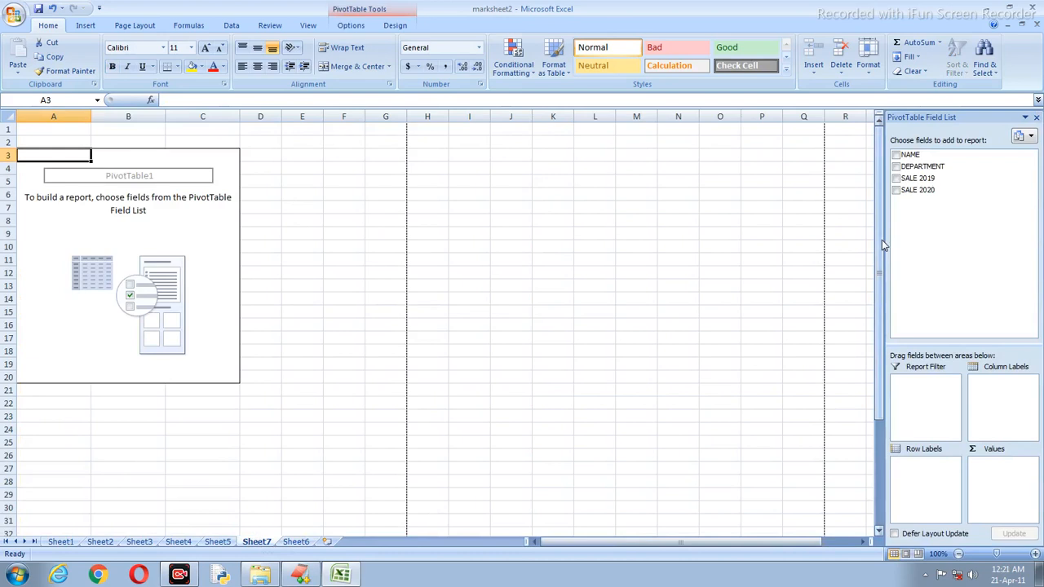
click(897, 156)
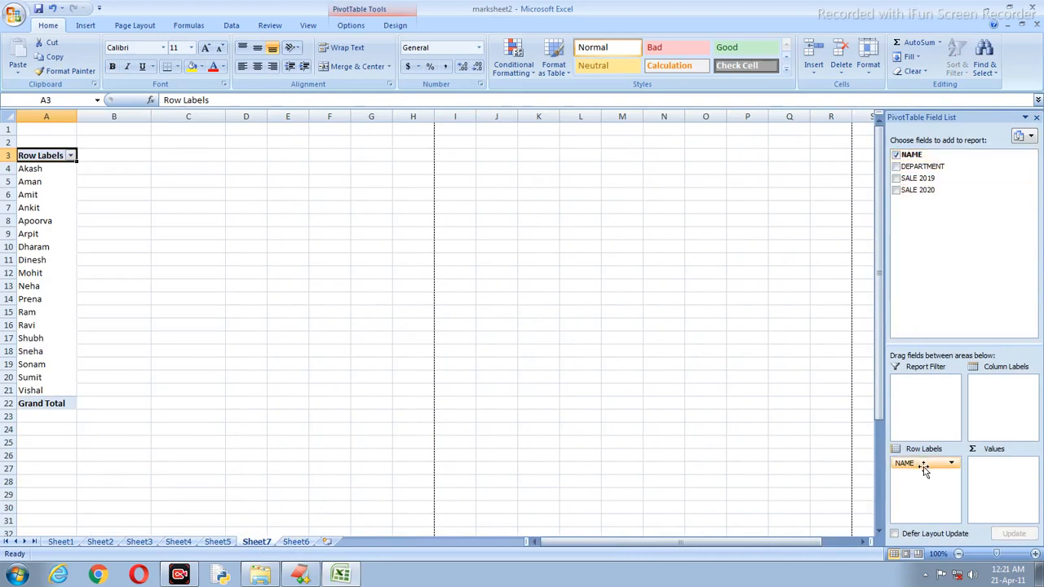
drag(927, 464, 942, 384)
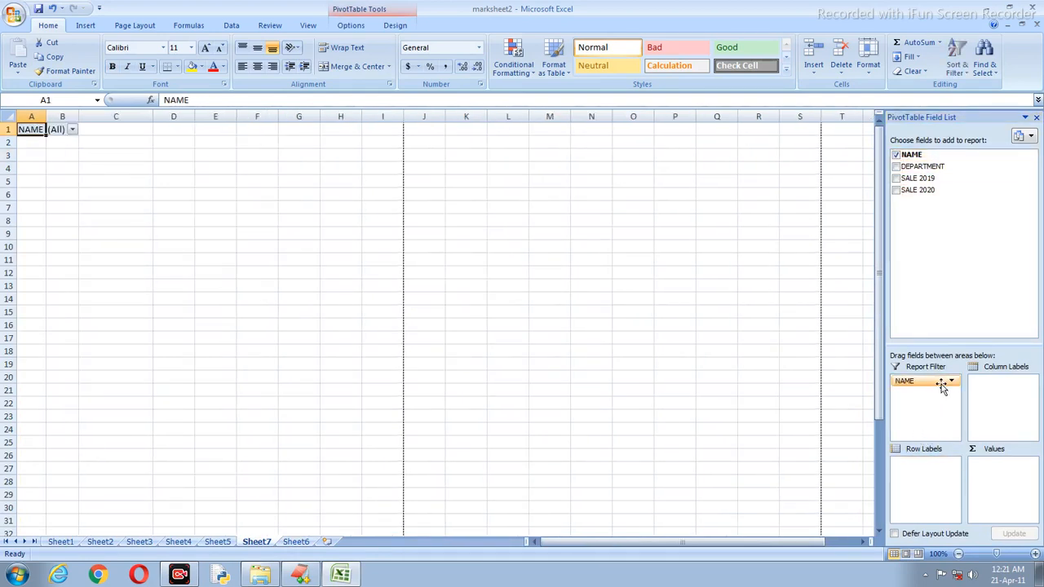
Enable multiple-item selection in the NAME report filter and limit it to the third-listed employee only.
click(73, 129)
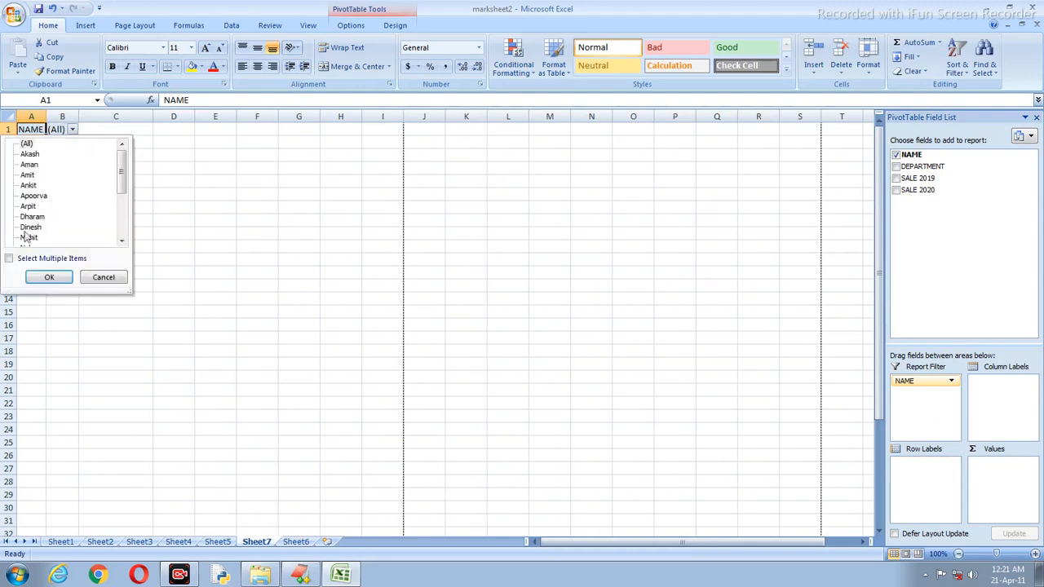
click(9, 259)
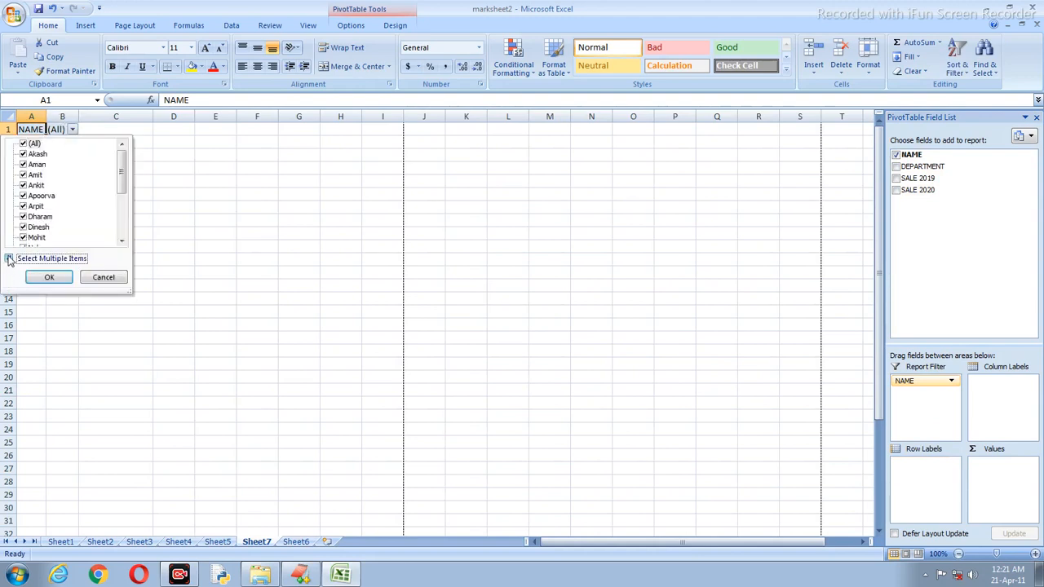
click(24, 145)
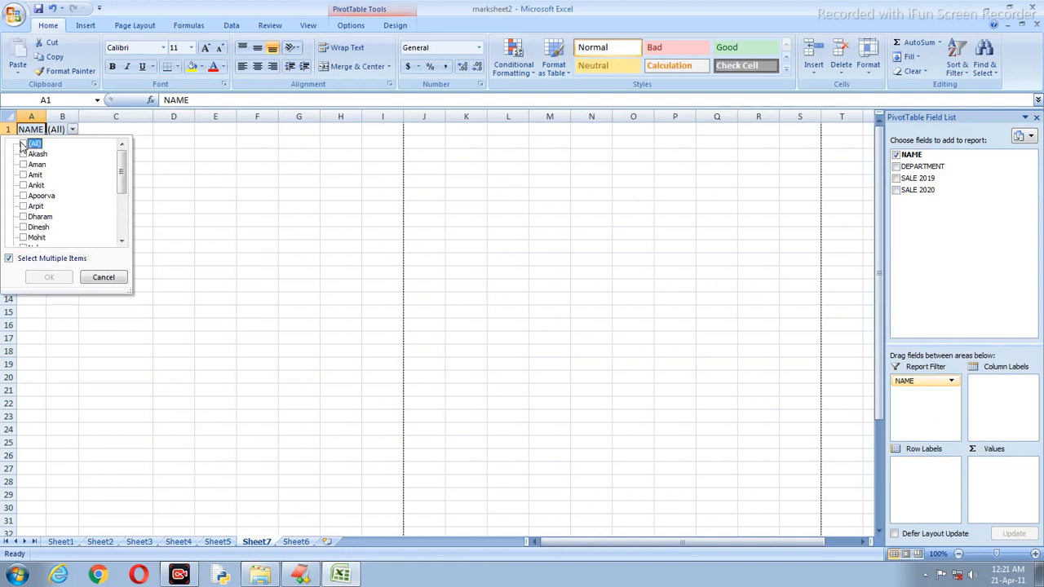
click(23, 175)
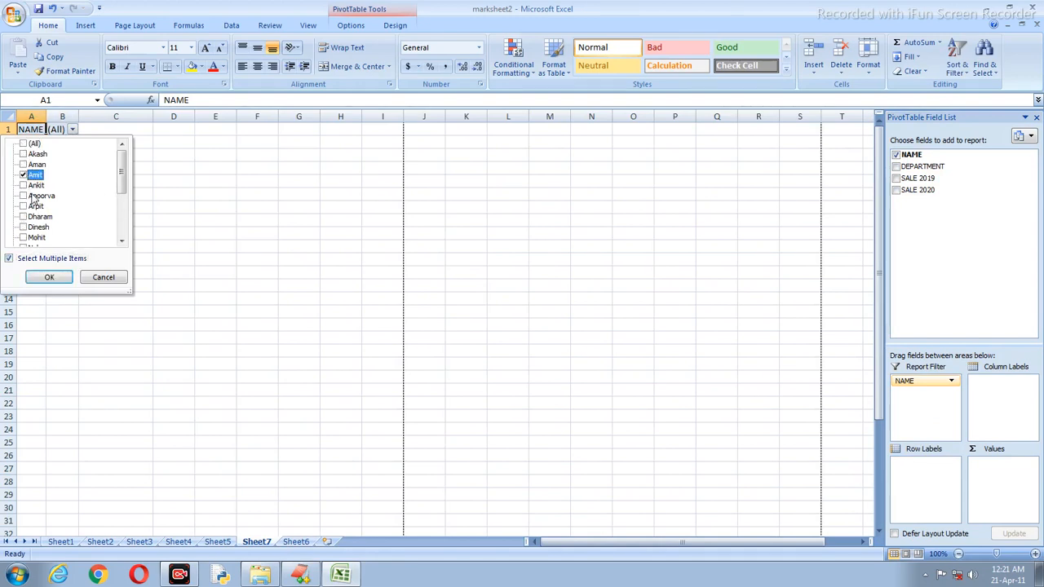
click(49, 277)
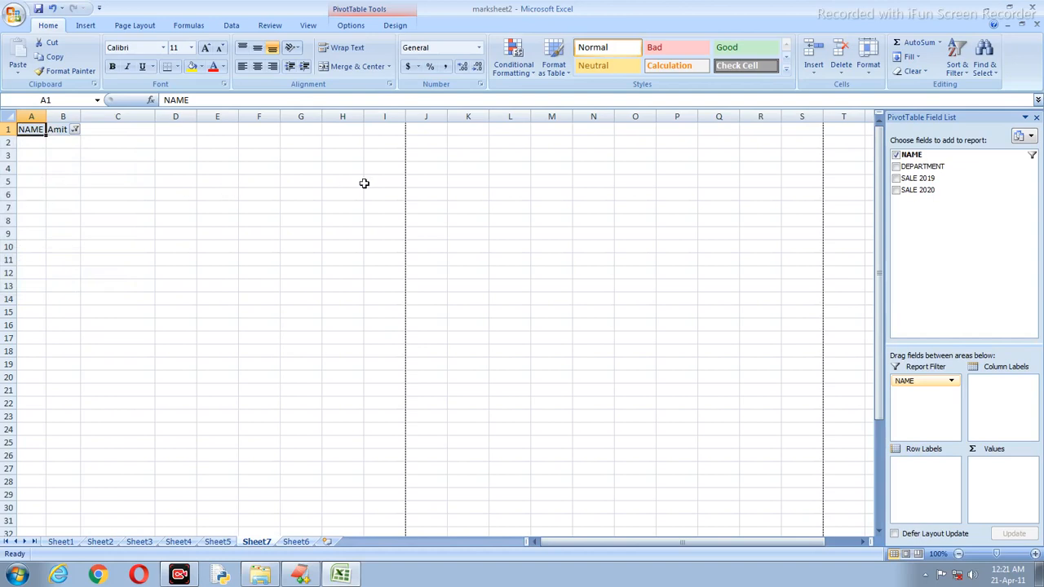
Add DEPARTMENT as row labels with the SALE 2019 and SALE 2020 sums, and review the filtered employee's figures.
click(896, 166)
click(896, 178)
click(896, 191)
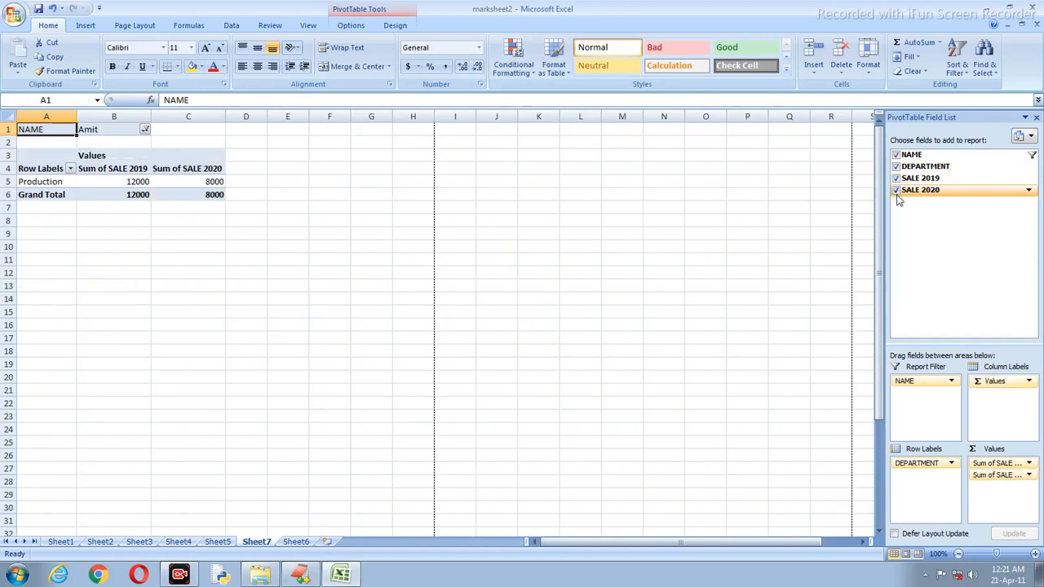
click(203, 250)
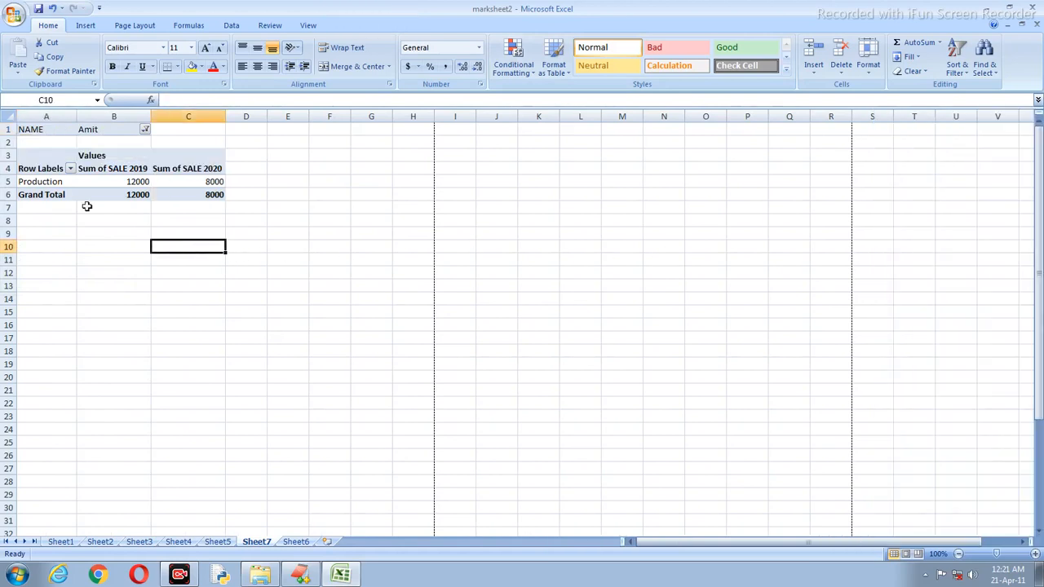
click(87, 130)
click(24, 182)
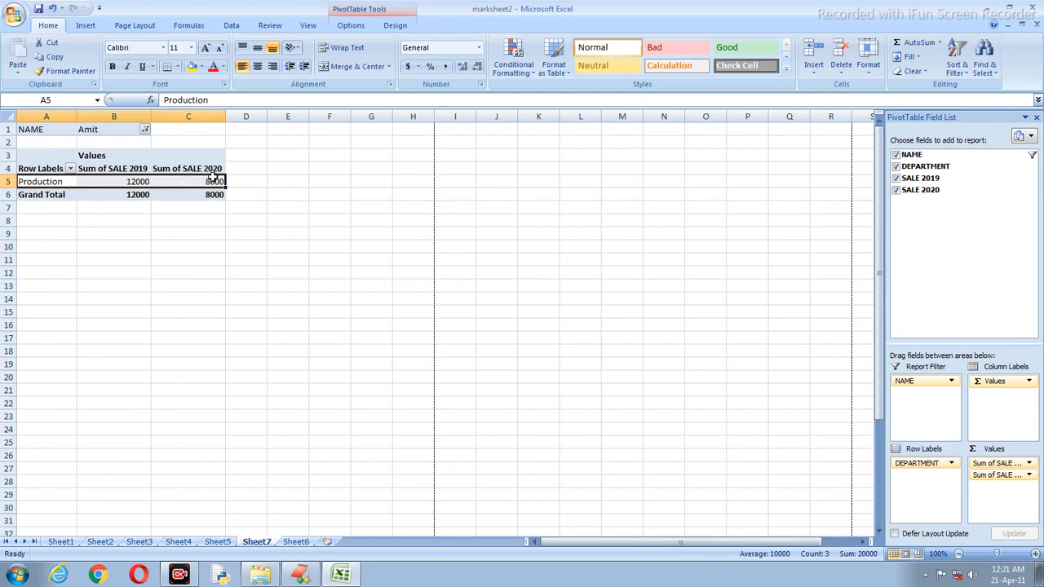
Preview how the filtered PivotTable prints, and return to the worksheet.
click(11, 13)
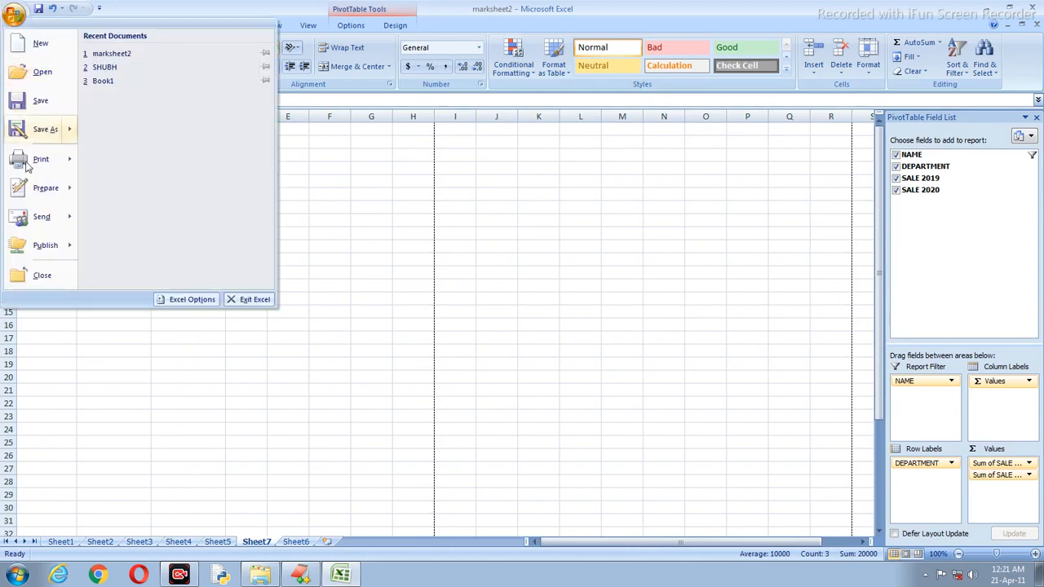
mouse_move(47, 156)
click(154, 139)
click(412, 178)
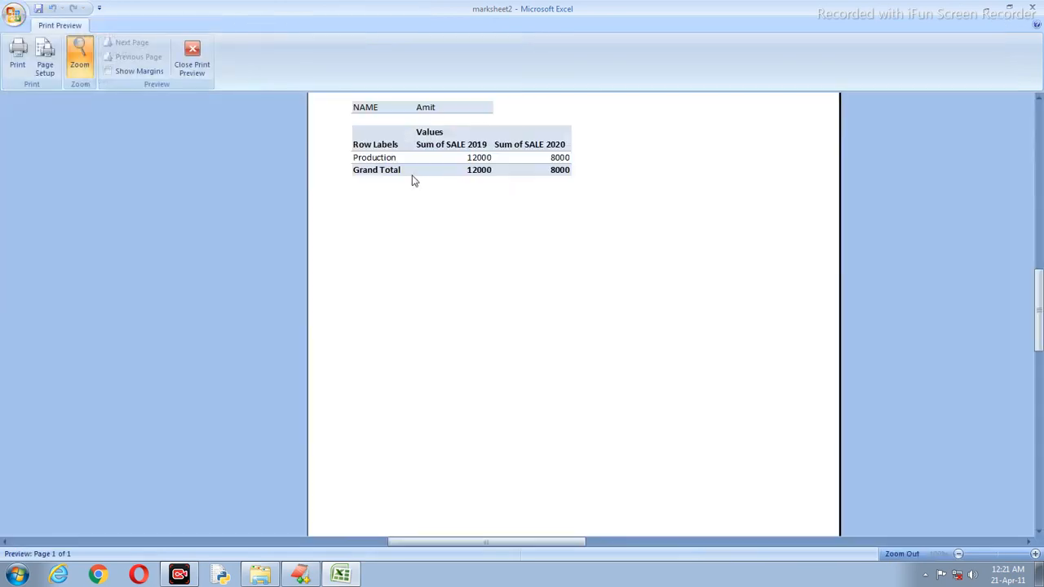
scroll(412, 179, up, 1)
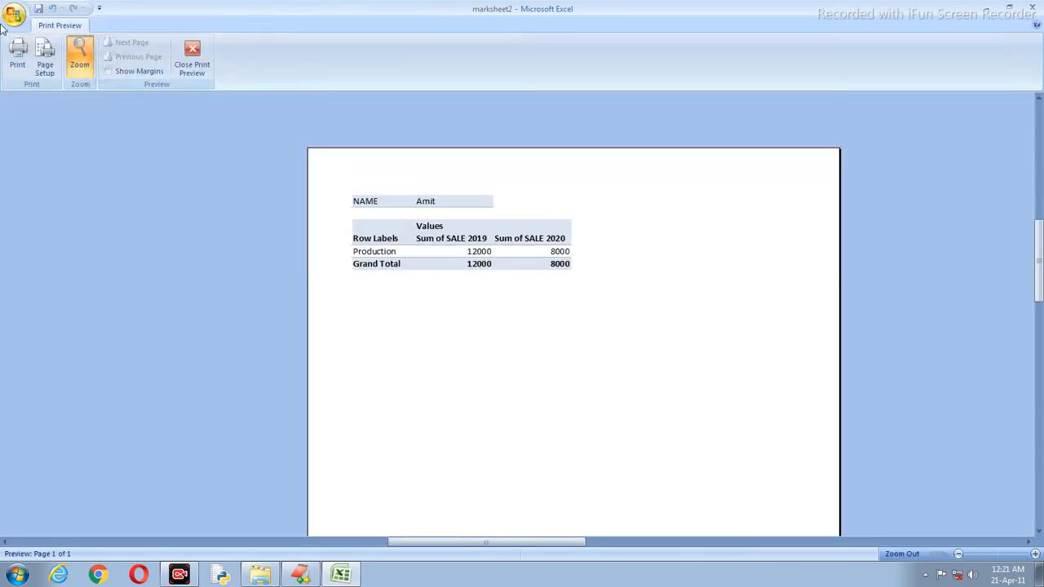
click(195, 50)
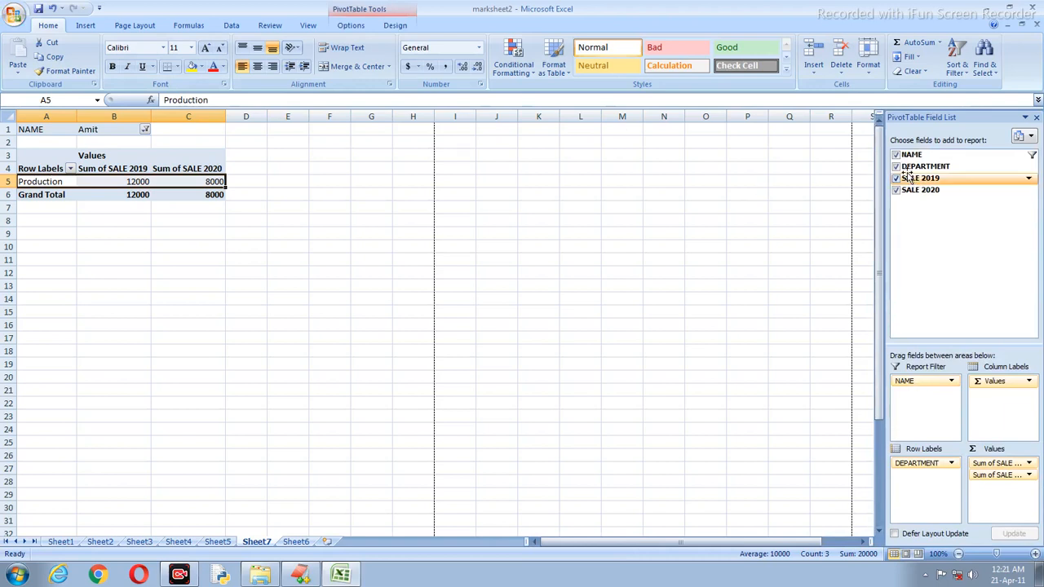
Reset the NAME report filter to include all employees.
click(1032, 155)
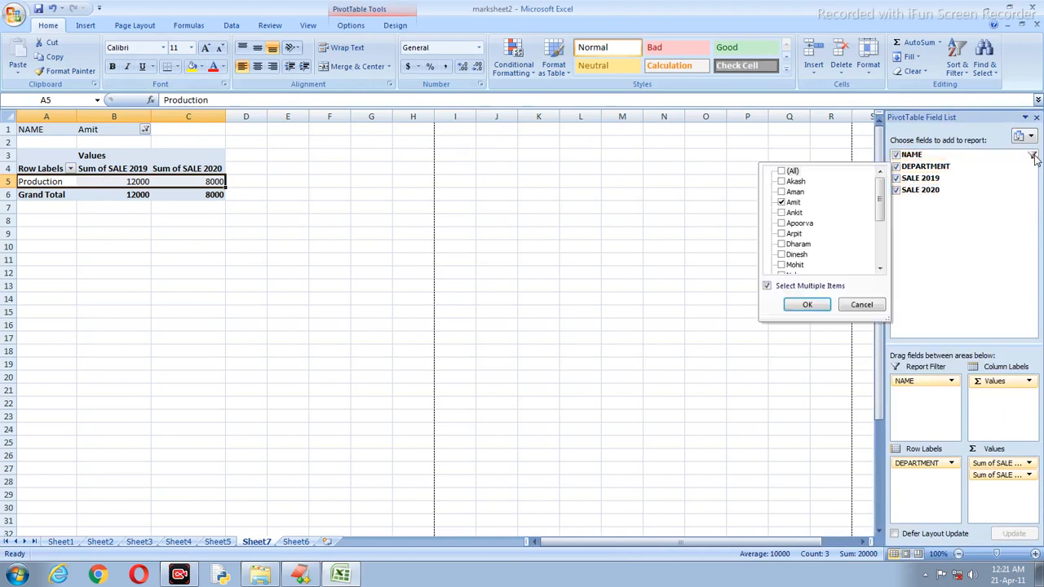
click(782, 172)
click(807, 305)
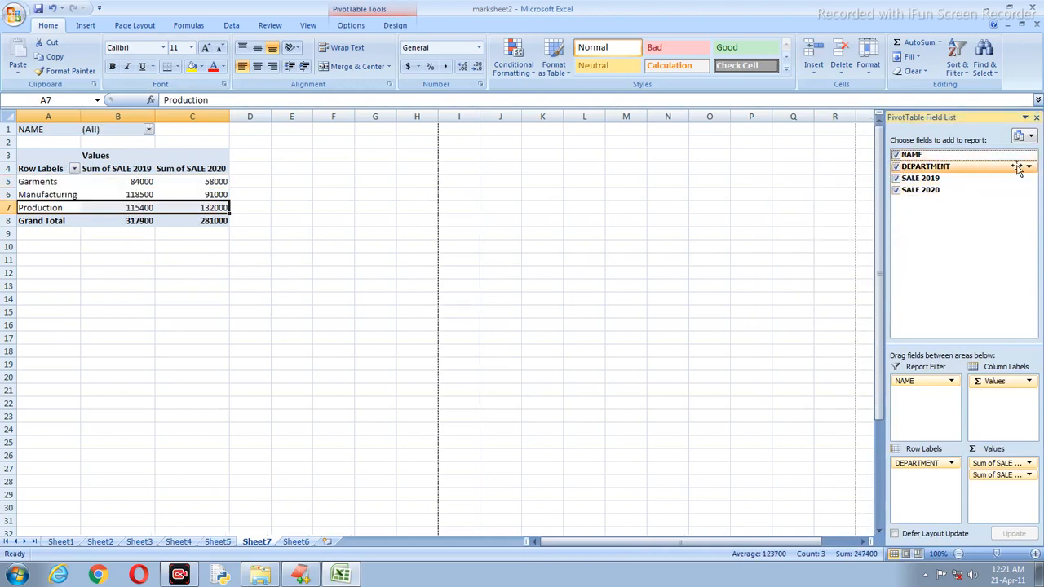
Remove all four fields from the PivotTable so that its layout is empty.
click(897, 155)
click(896, 166)
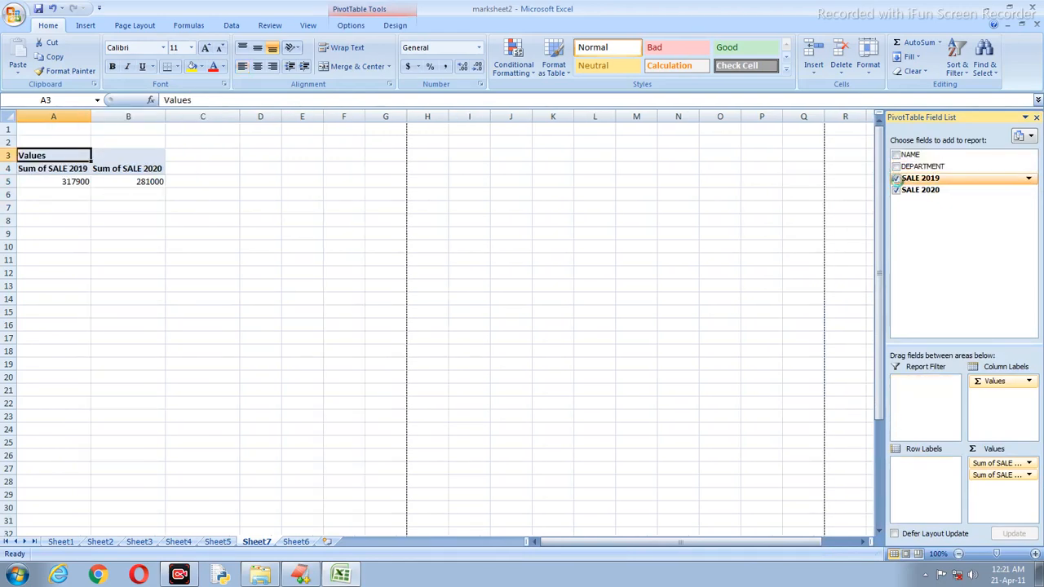
click(897, 178)
click(897, 190)
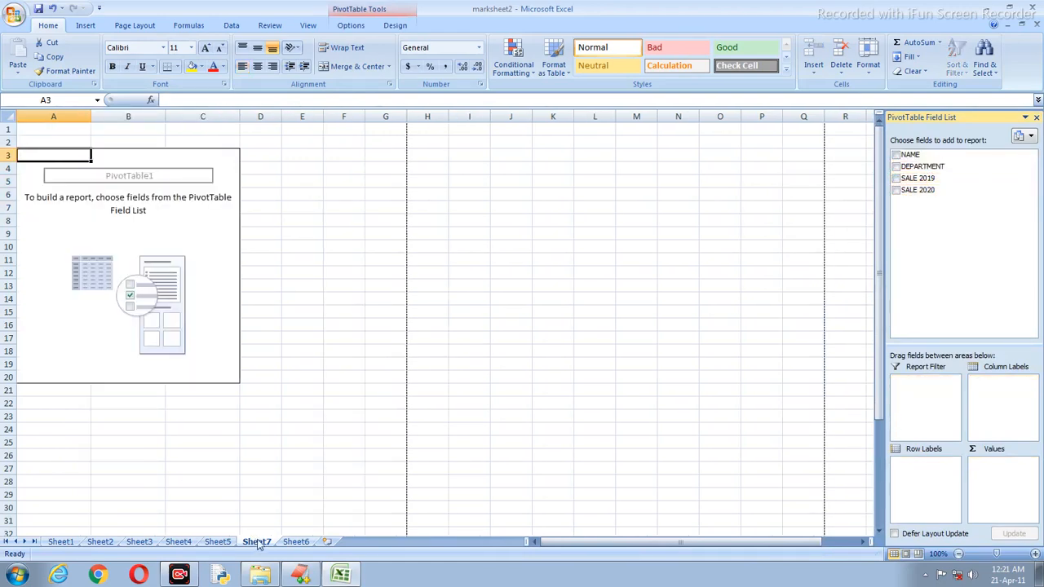
Look through the NAME column of the Sheet6 source data for employees to filter by.
click(295, 542)
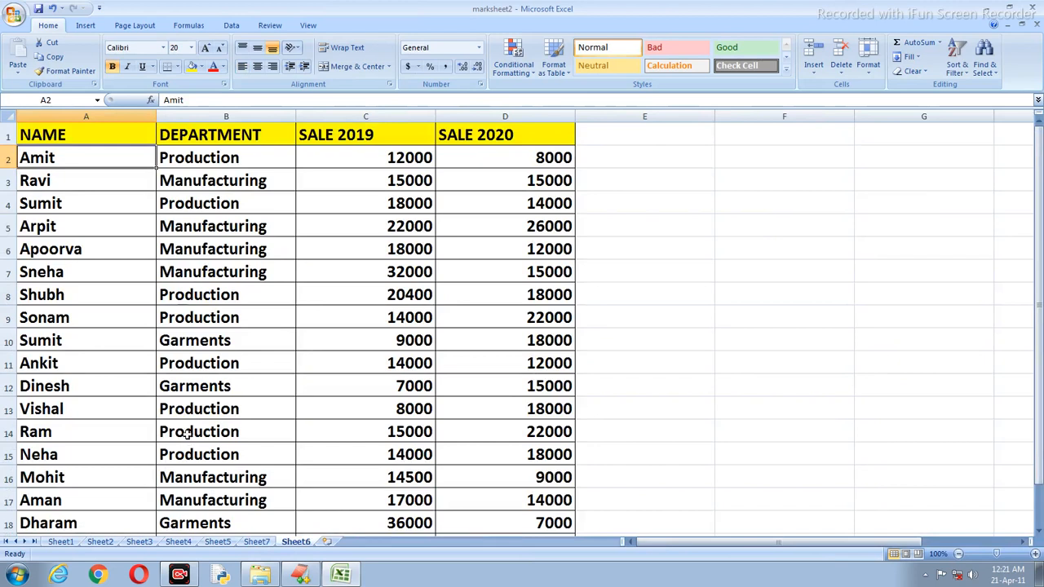
click(53, 208)
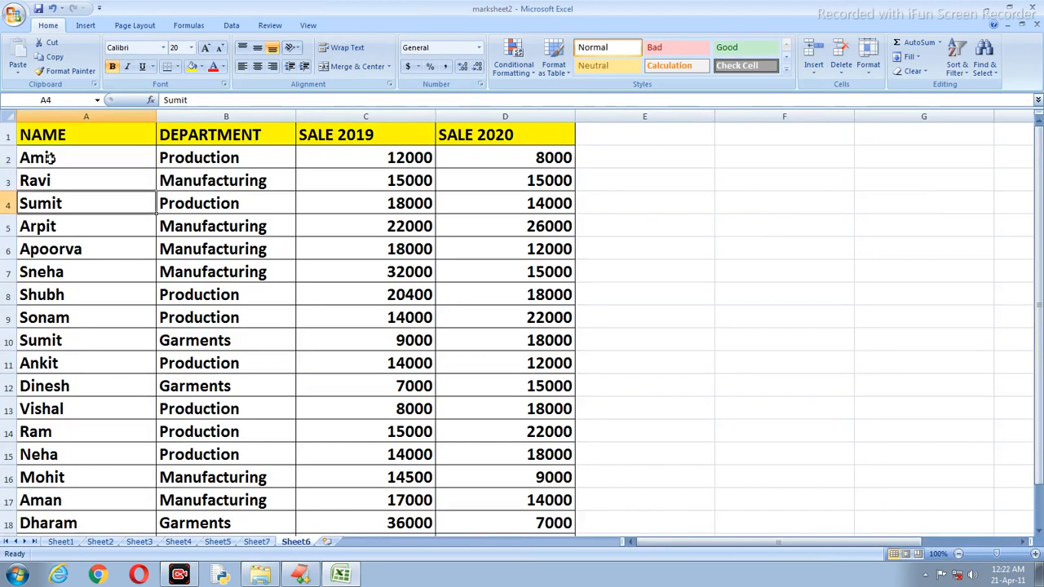
click(49, 158)
click(76, 339)
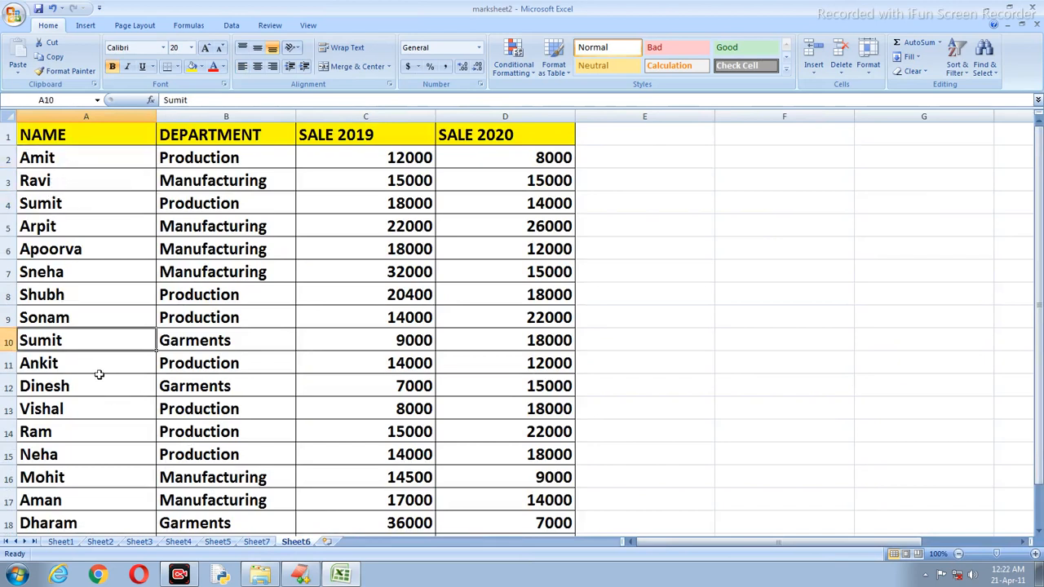
click(72, 371)
click(72, 409)
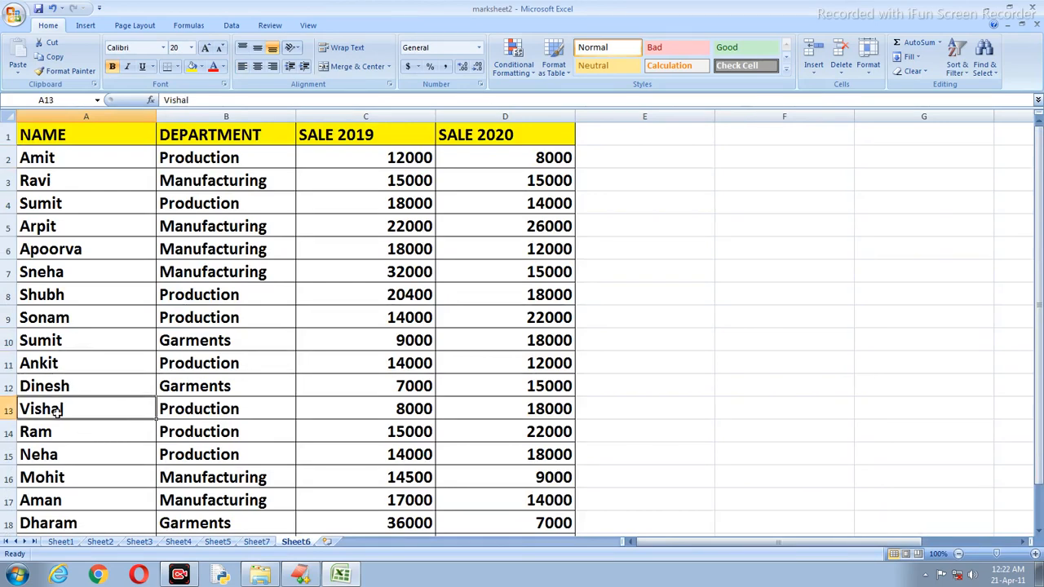
Add NAME to the empty Sheet7 PivotTable and move it from the row labels to the report filter.
click(265, 543)
click(896, 155)
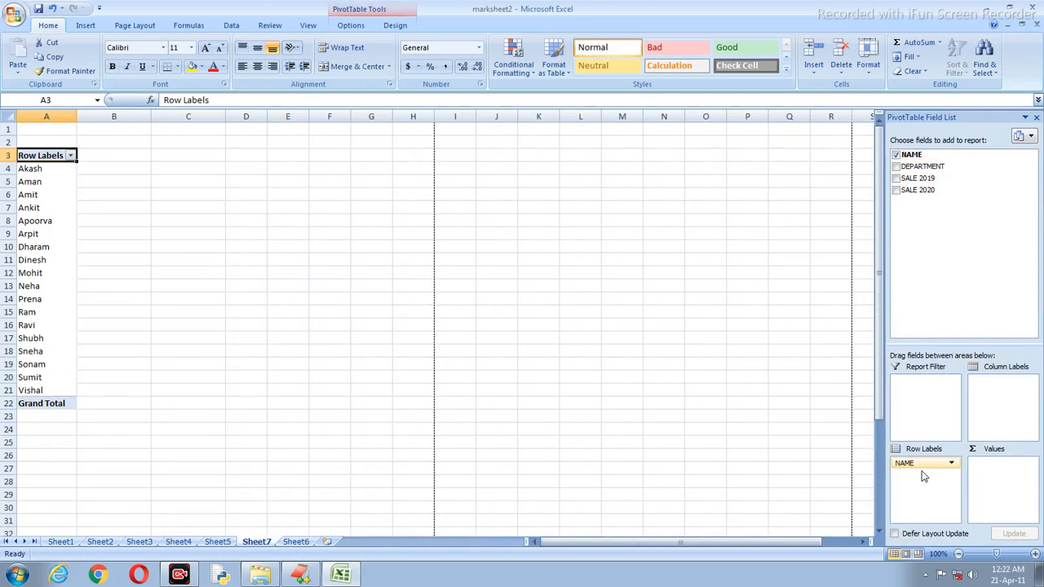
drag(922, 467, 925, 416)
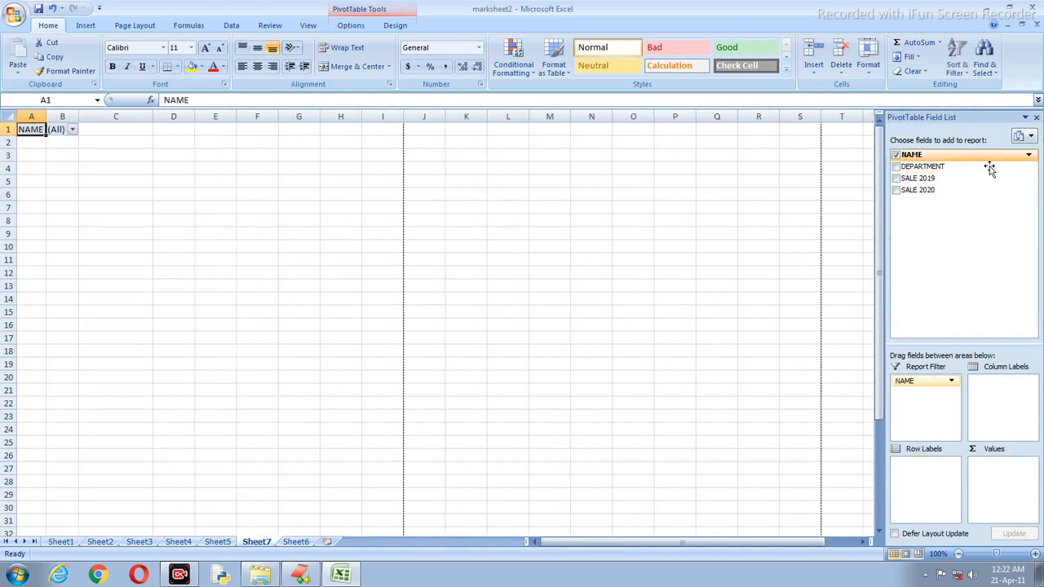
Limit the NAME report filter to four employees: the third, fourth, eighth and fourteenth names in the list.
click(69, 127)
click(74, 132)
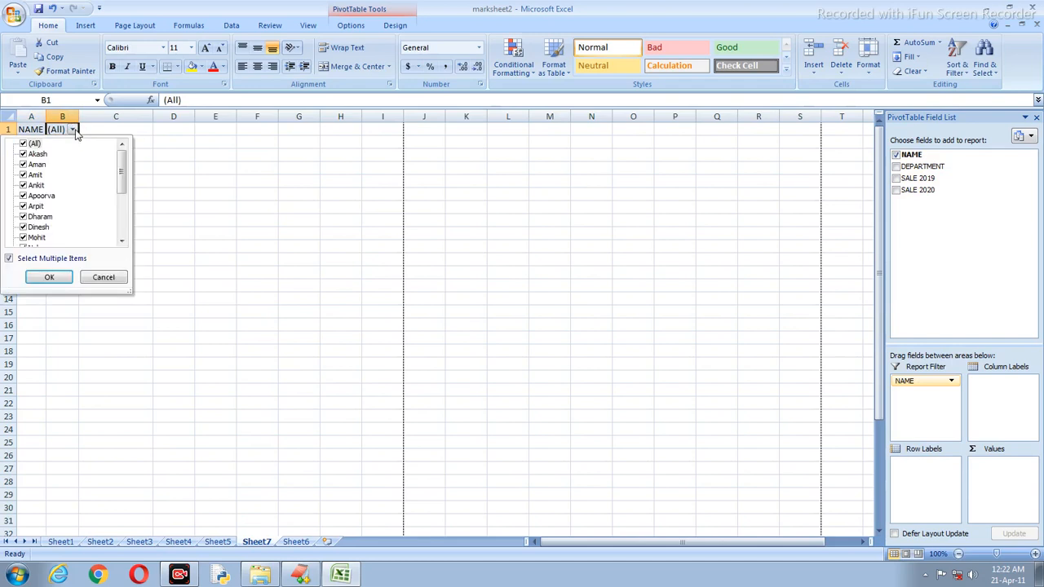
click(24, 144)
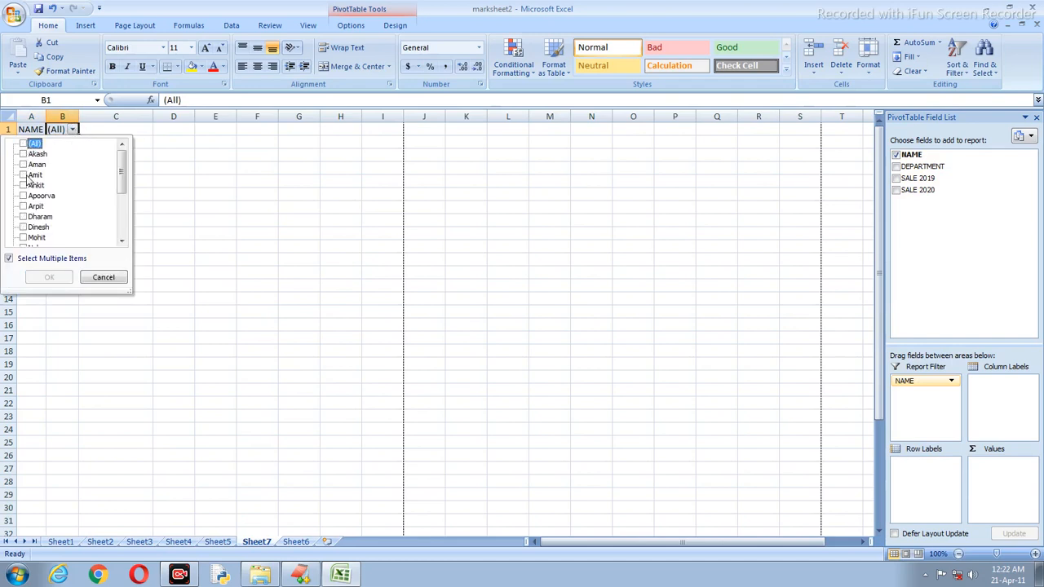
click(24, 175)
click(25, 187)
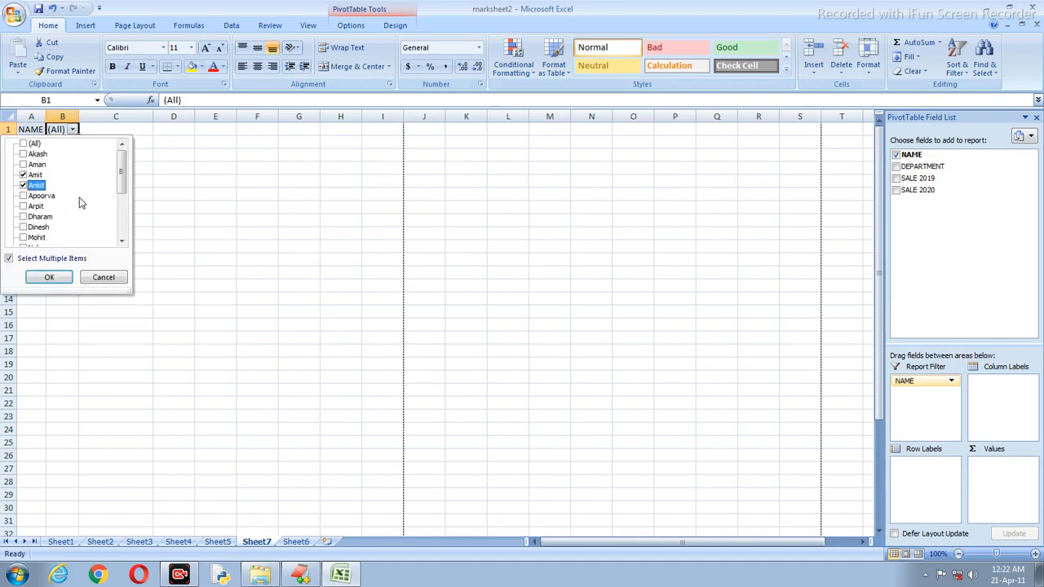
click(23, 228)
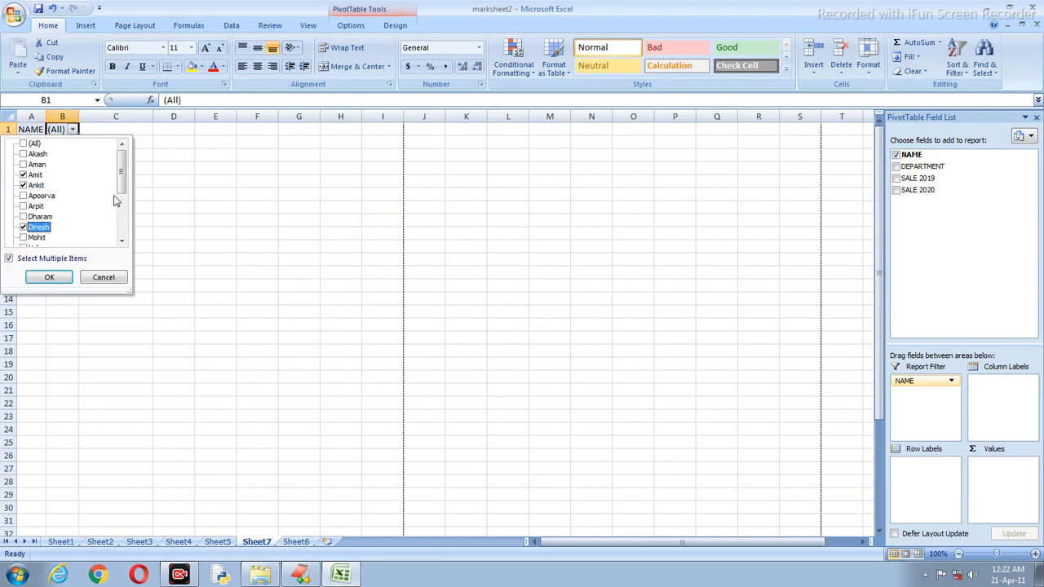
scroll(112, 210, down, 2)
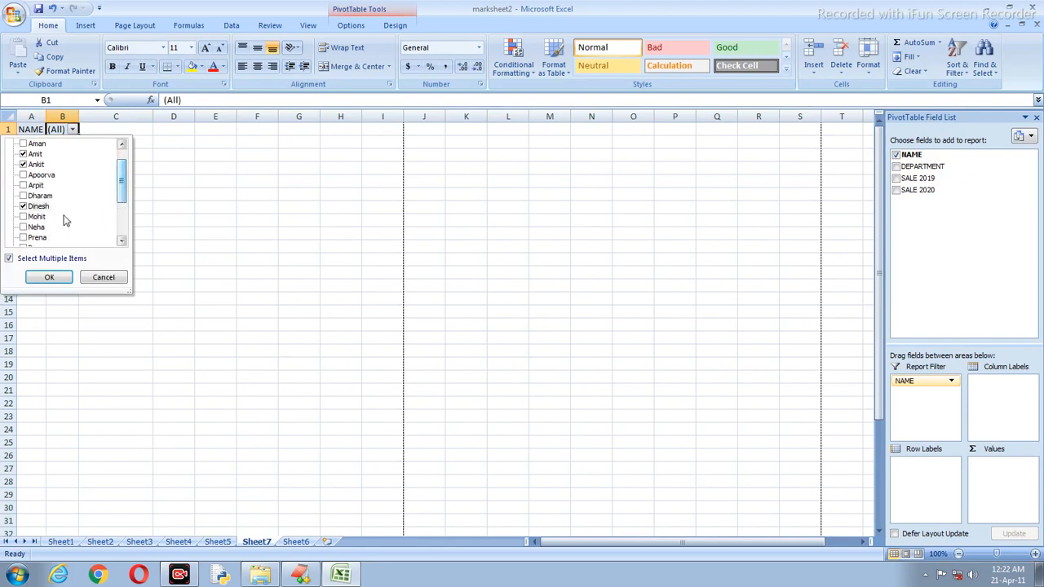
click(123, 242)
click(122, 242)
click(123, 241)
click(123, 241)
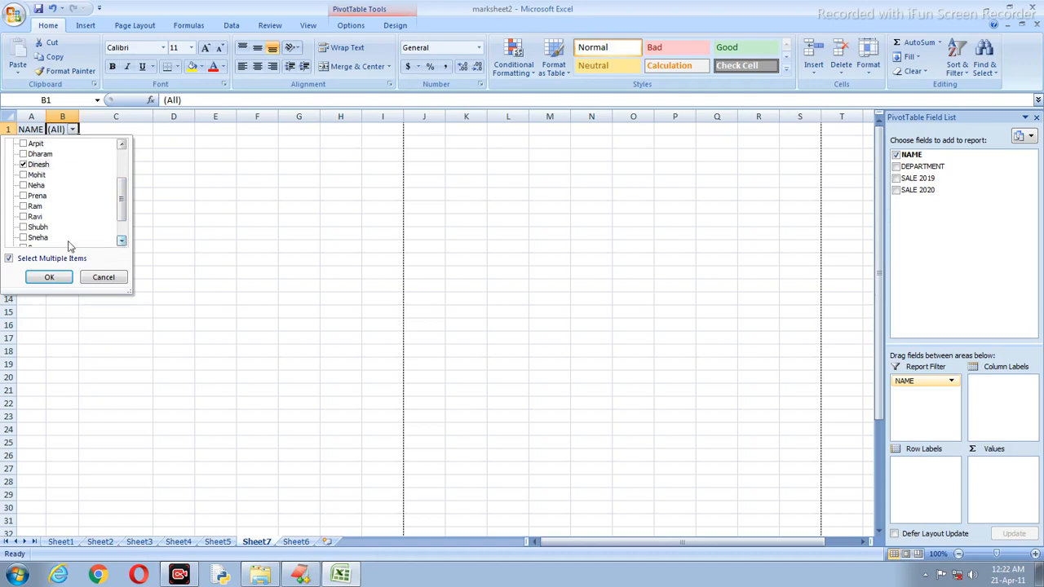
click(22, 228)
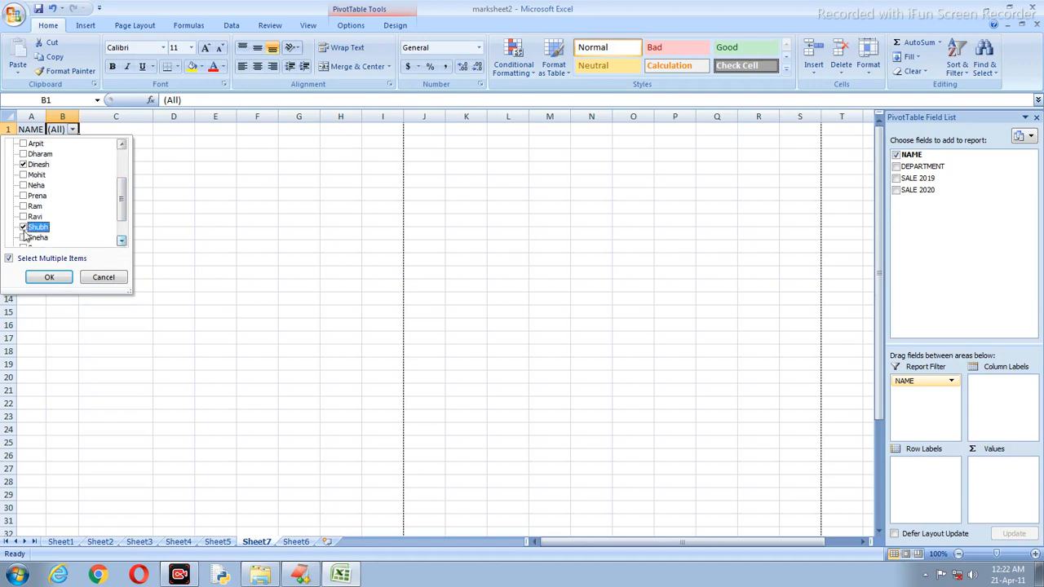
click(54, 277)
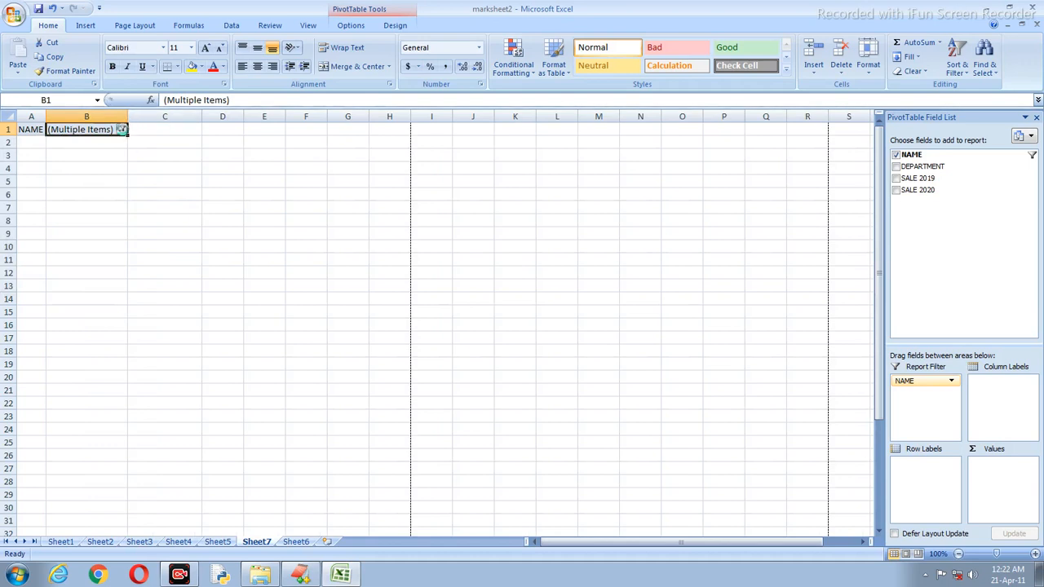
click(121, 130)
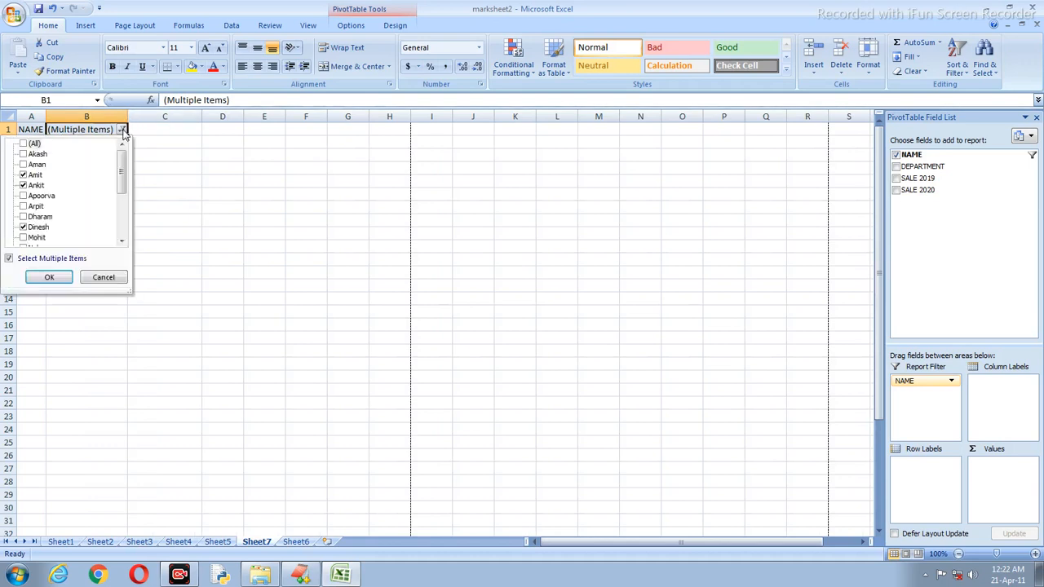
click(58, 277)
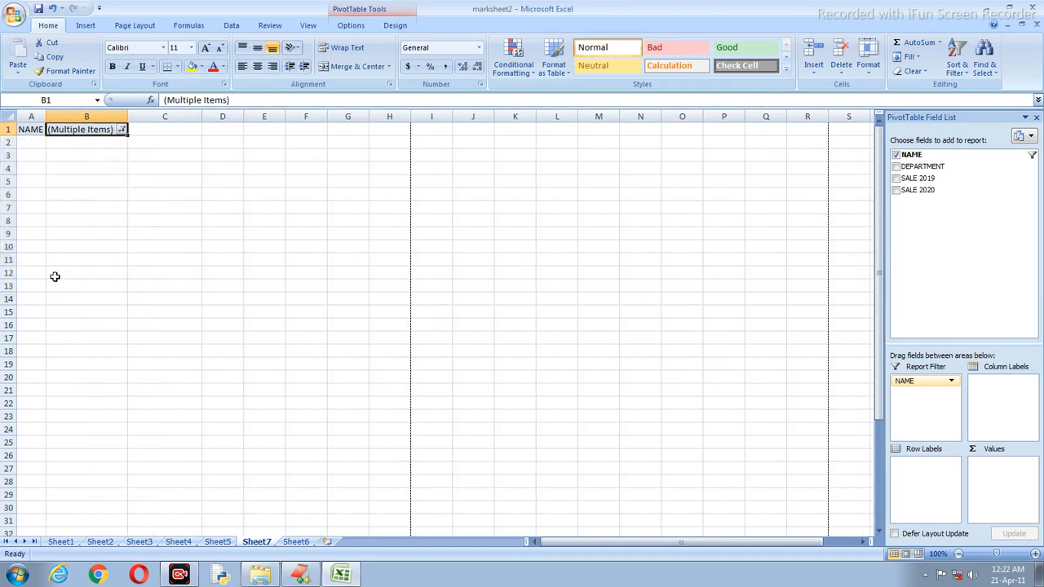
Add DEPARTMENT as row labels and SALE 2019 as summed values, keeping the current NAME filter selection.
click(896, 166)
click(897, 179)
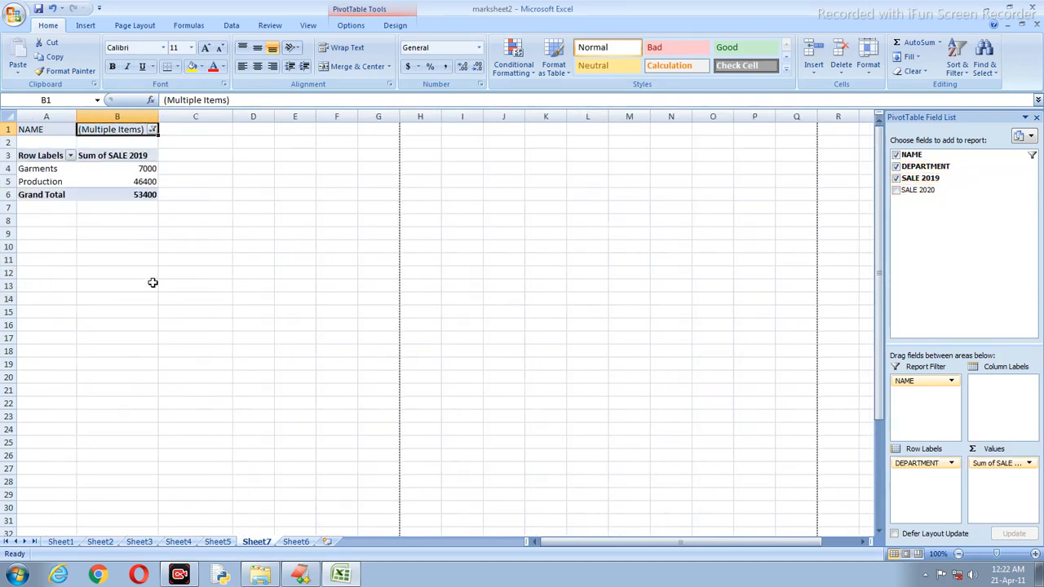
click(153, 130)
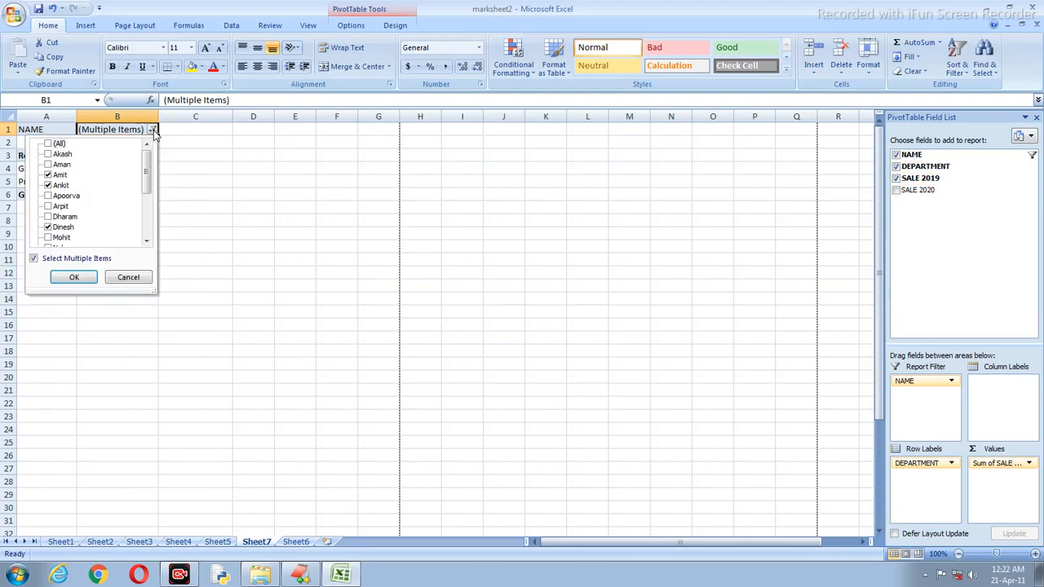
click(73, 277)
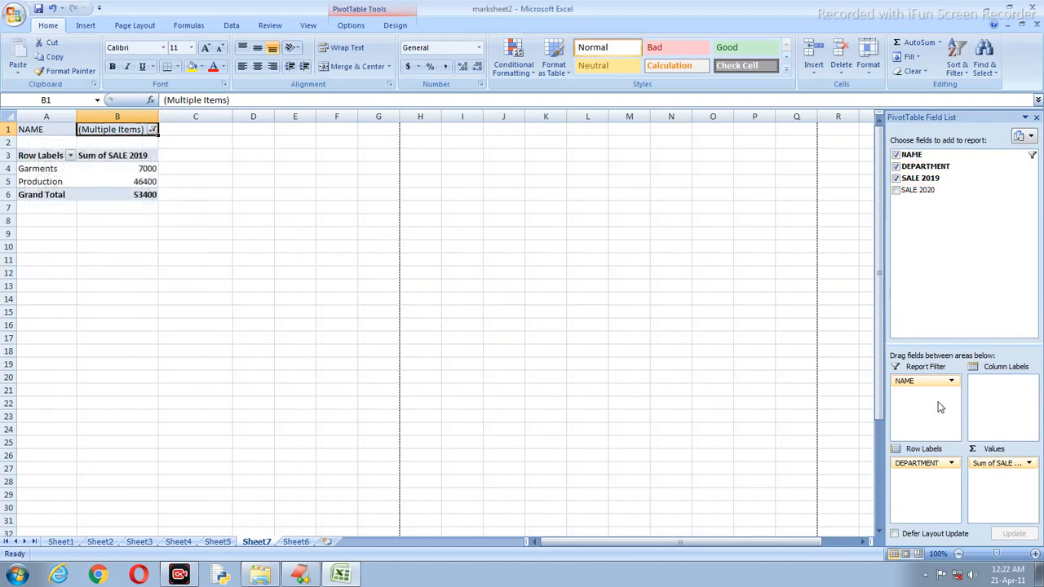
Try NAME under row labels and column labels, ending with NAME as rows and DEPARTMENT as columns.
drag(930, 385, 925, 480)
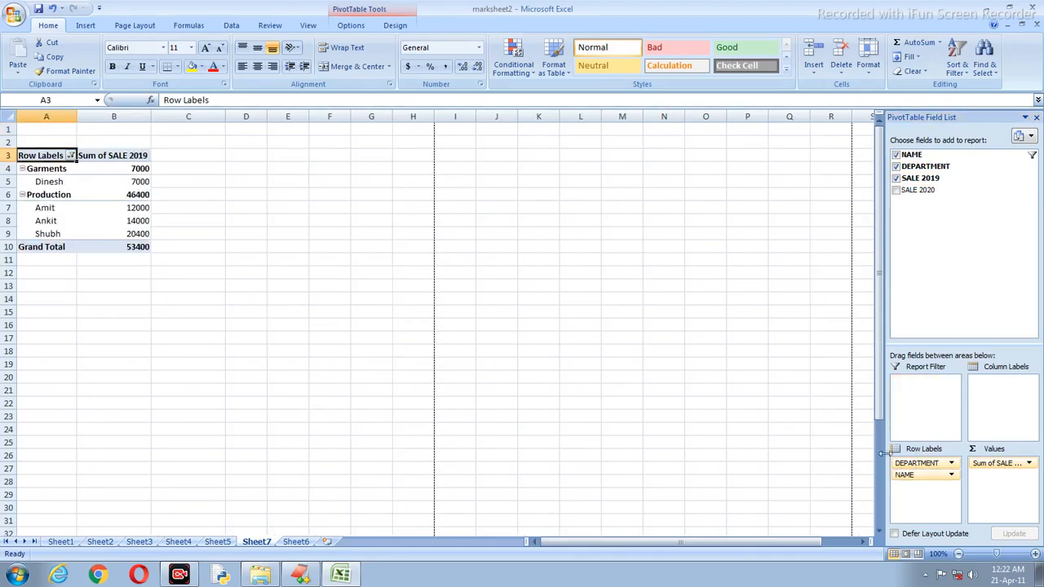
drag(944, 475, 1008, 419)
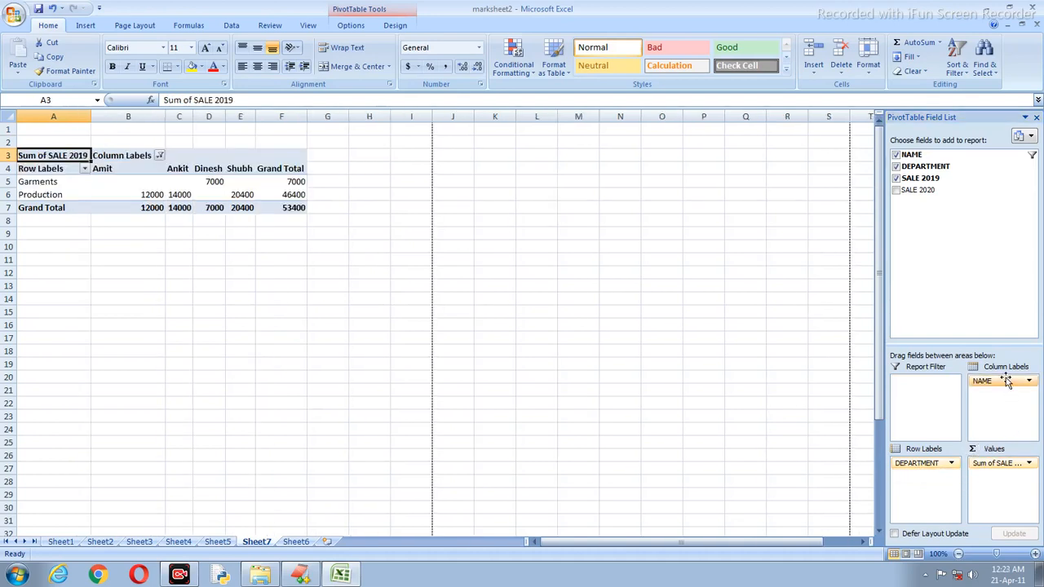
drag(1007, 382, 997, 418)
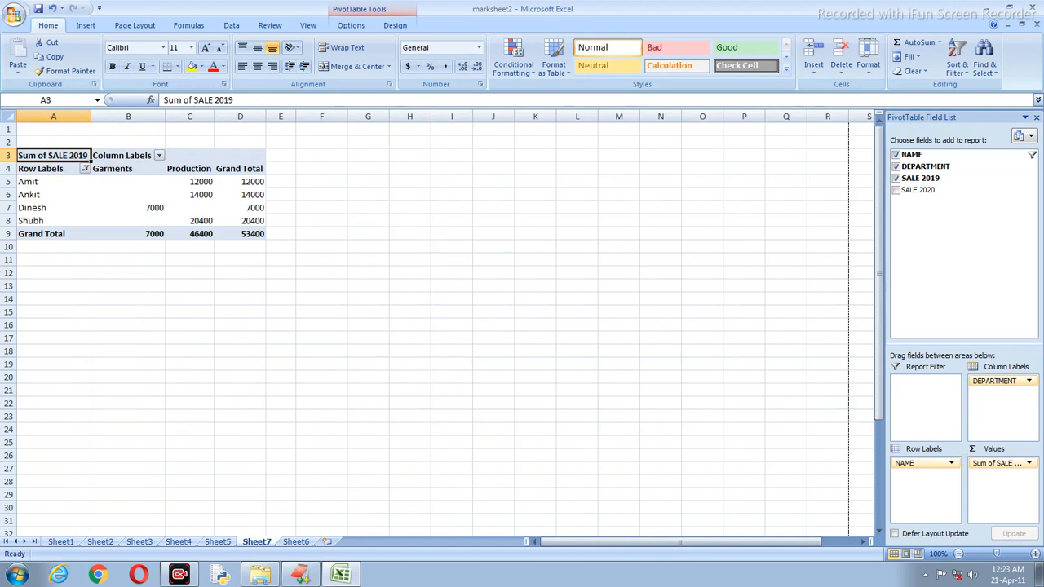
Examine the SALE 2019 figures by employee and department, including the row and column grand totals.
click(38, 182)
click(185, 187)
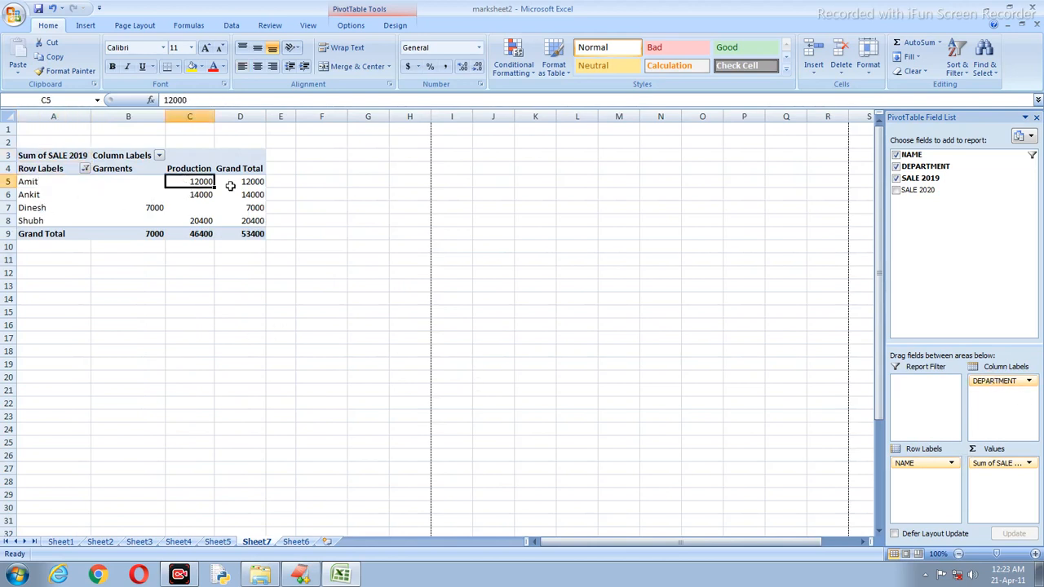
click(237, 182)
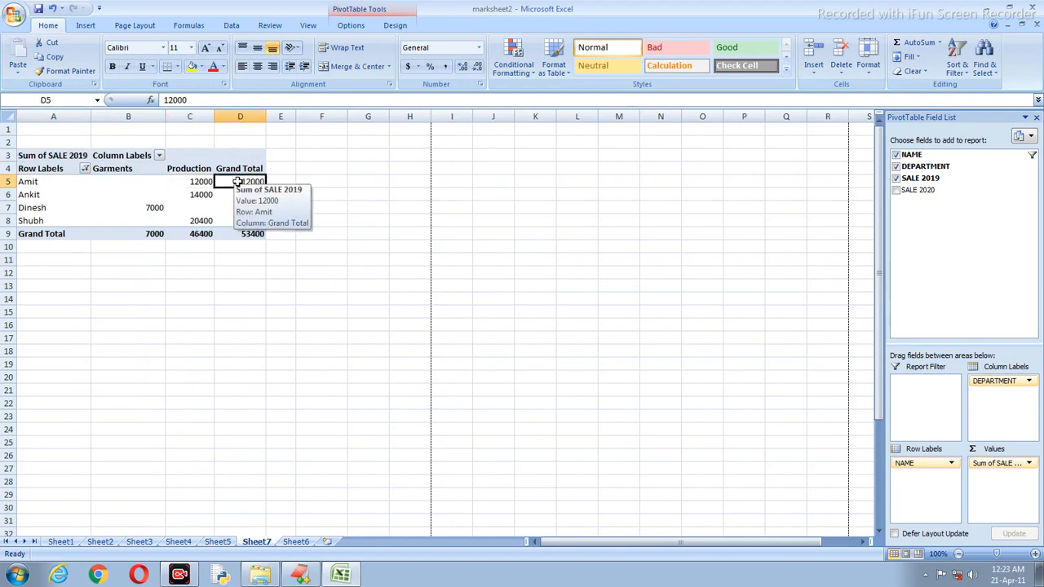
click(23, 206)
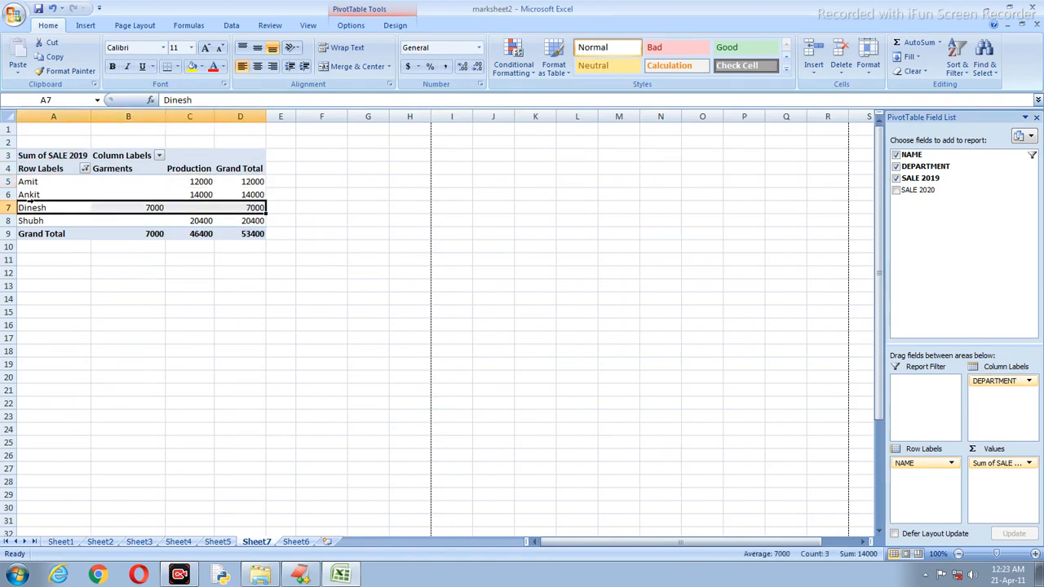
click(40, 221)
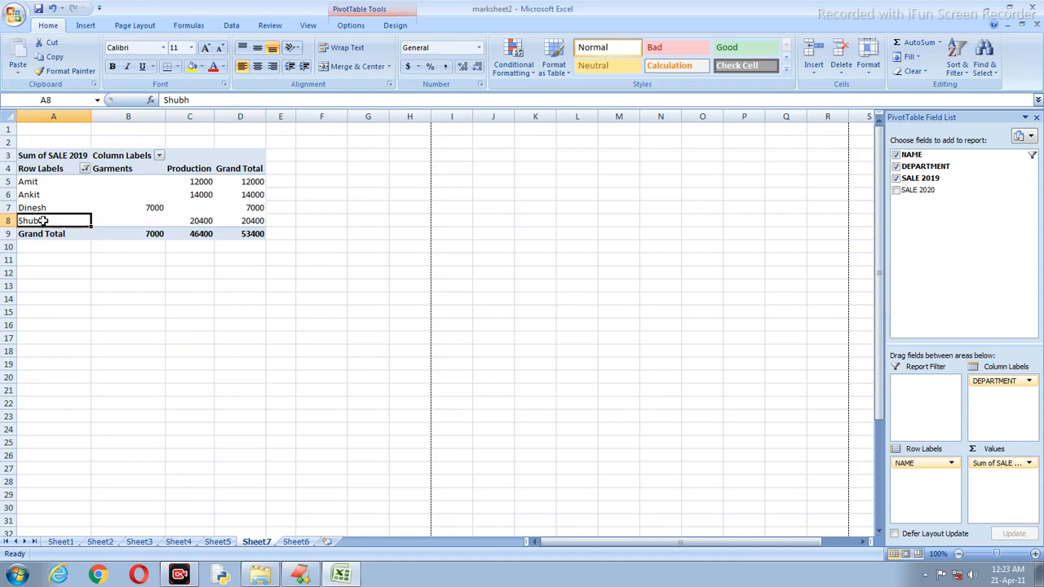
click(200, 220)
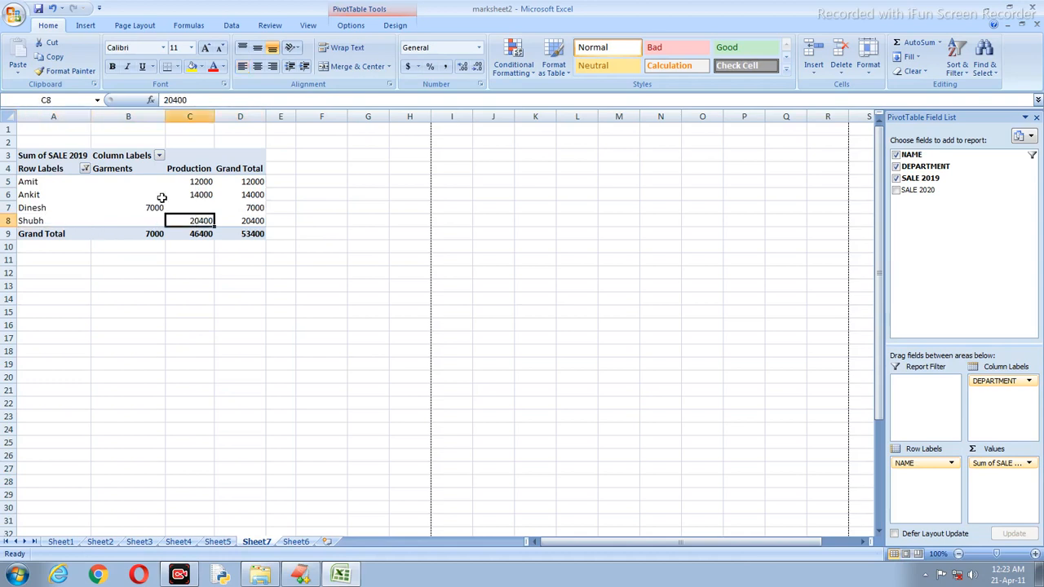
click(135, 233)
click(188, 234)
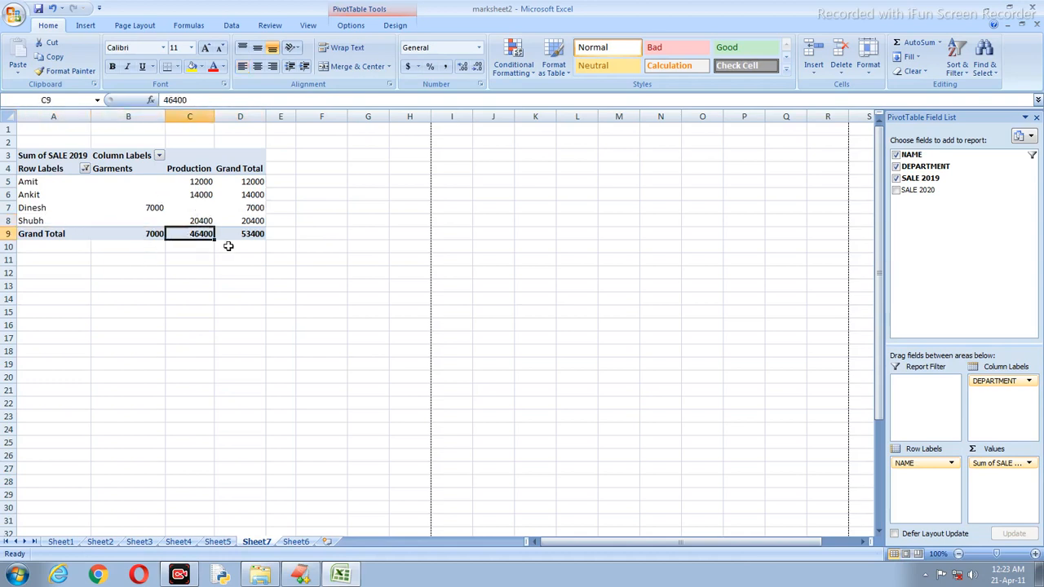
click(240, 234)
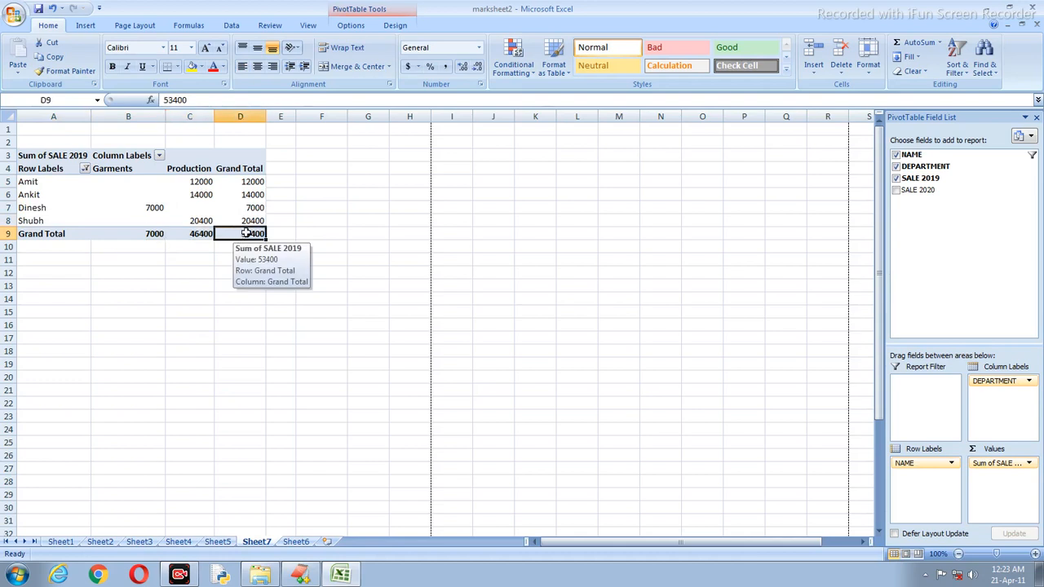
drag(204, 168, 200, 221)
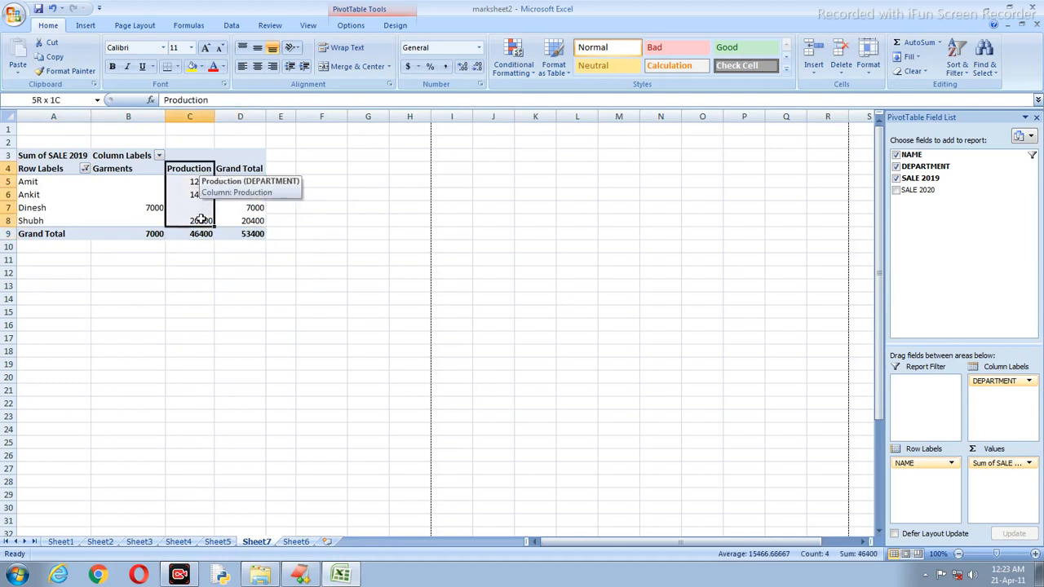
drag(142, 179, 145, 230)
drag(201, 186, 200, 235)
drag(240, 181, 240, 231)
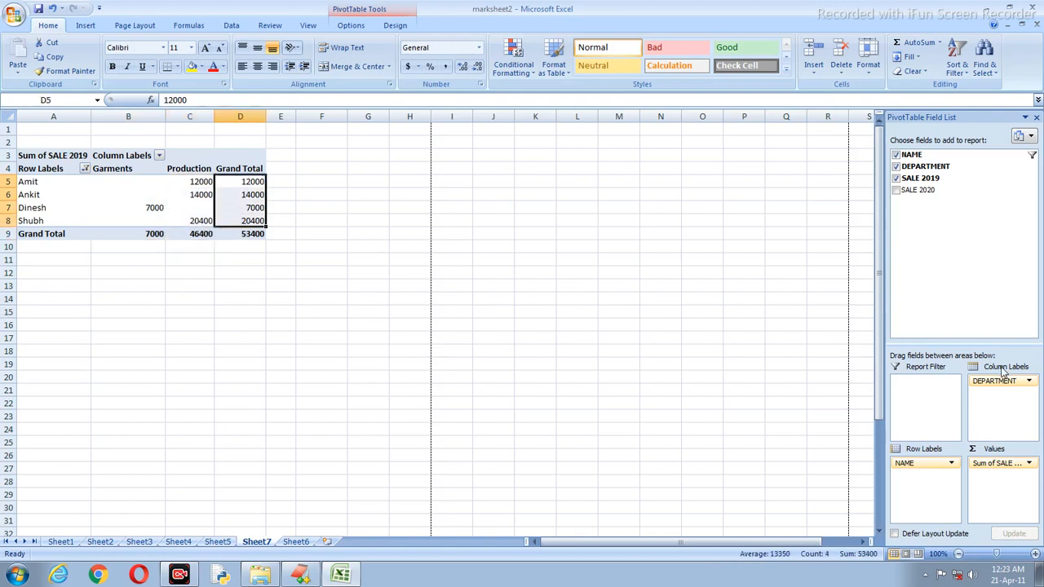
Move DEPARTMENT from the column labels to the report filter, and from there to the row labels below NAME.
drag(1001, 381, 939, 393)
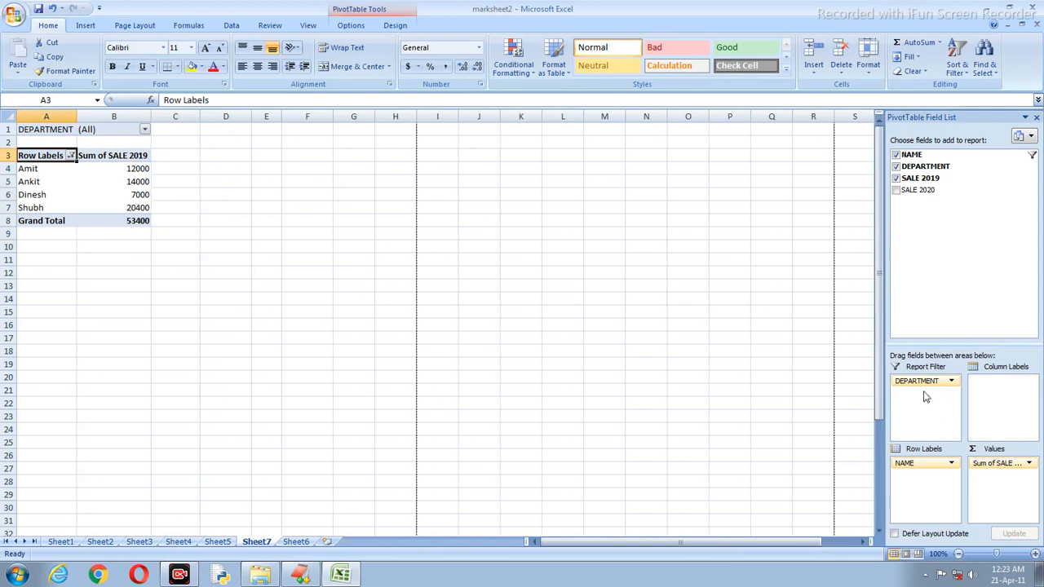
click(922, 385)
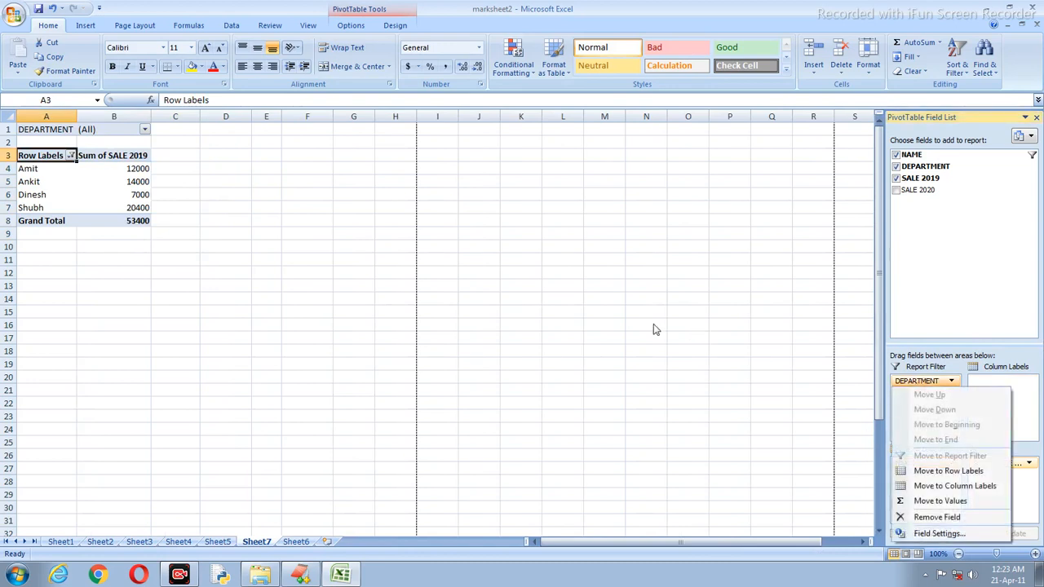
click(923, 383)
drag(922, 383, 925, 483)
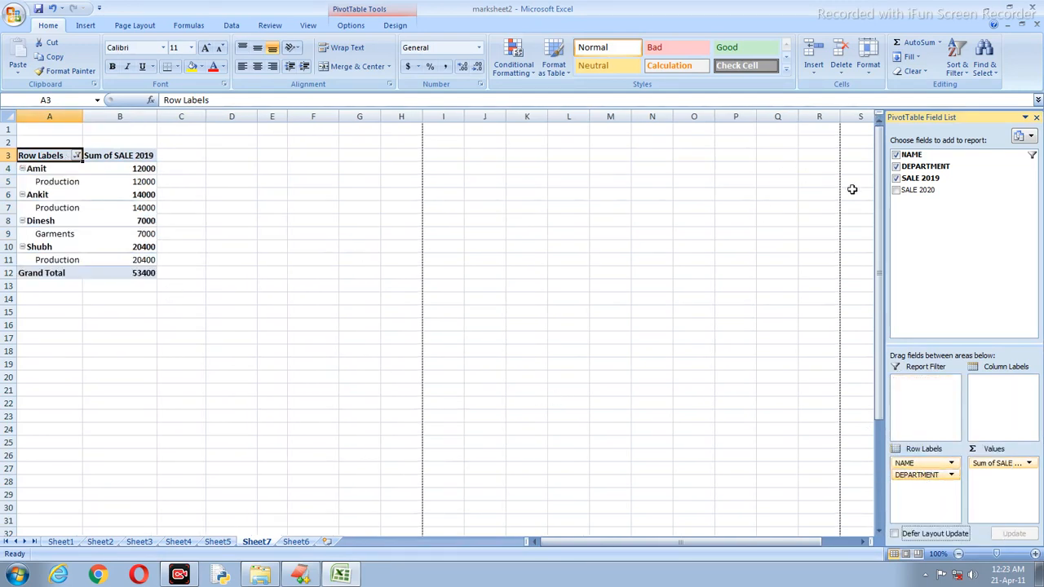
Remove SALE 2019, NAME and DEPARTMENT from the PivotTable so that its layout is empty.
click(900, 179)
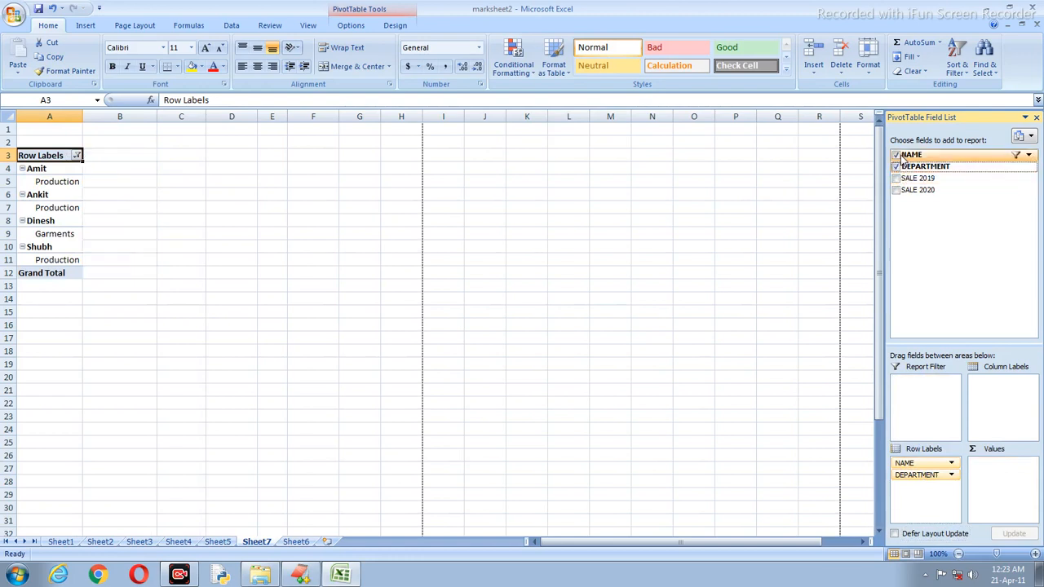
click(897, 155)
click(897, 167)
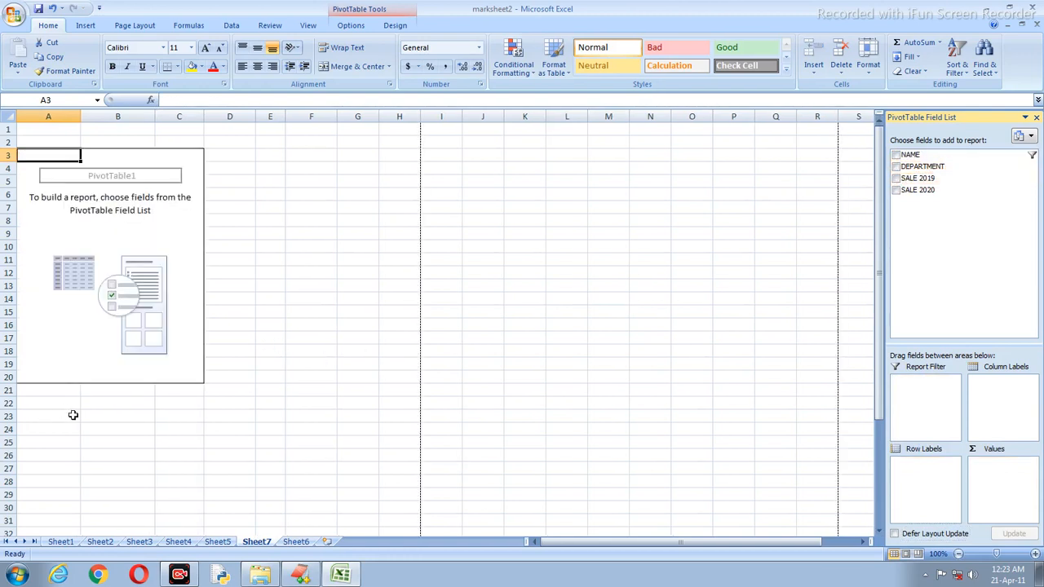
Rebuild the PivotTable with only NAME as row labels and DEPARTMENT as column labels, leaving the values area empty.
click(896, 155)
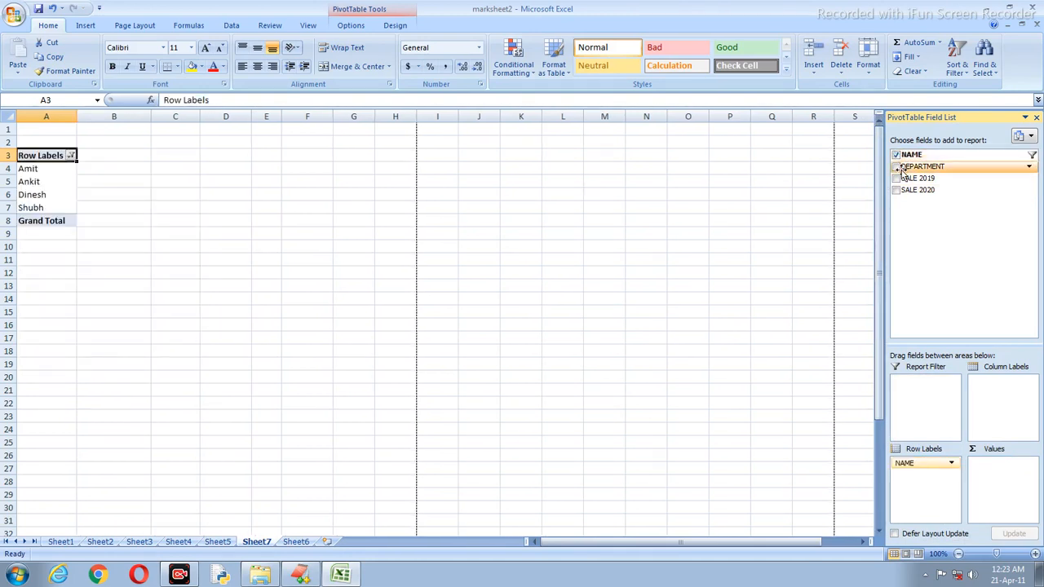
click(896, 166)
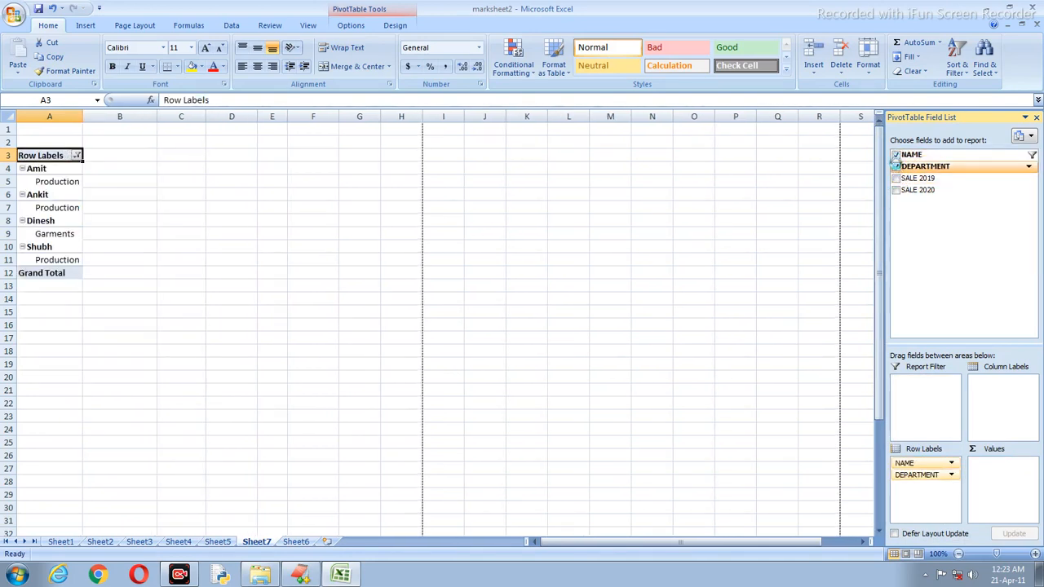
click(896, 167)
click(897, 178)
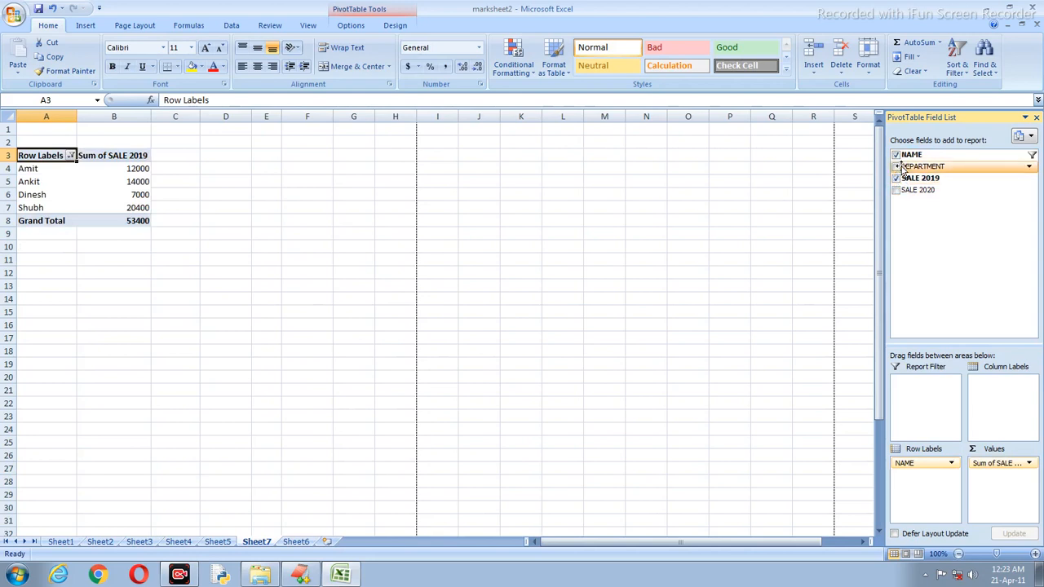
click(896, 166)
click(897, 178)
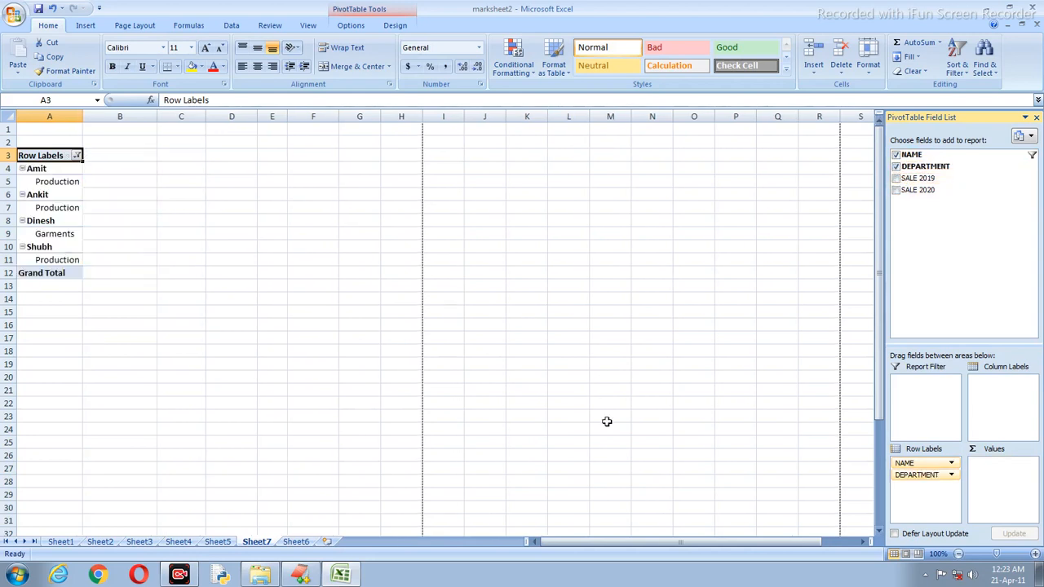
drag(922, 475, 972, 428)
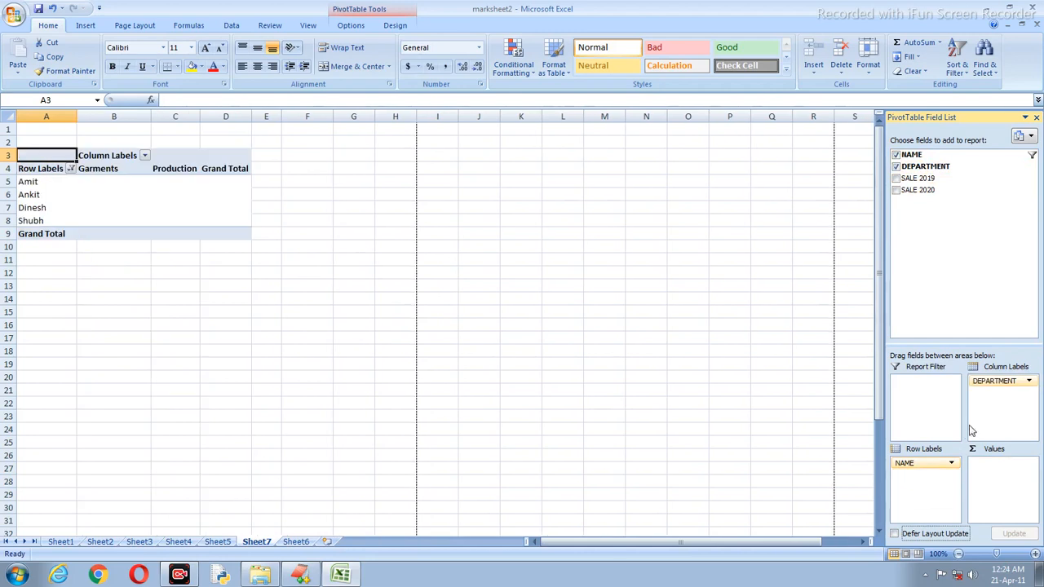
Add SALE 2019 and SALE 2020 to the PivotTable values, and move both to the row labels below NAME, SALE 2020 first.
click(897, 178)
click(896, 189)
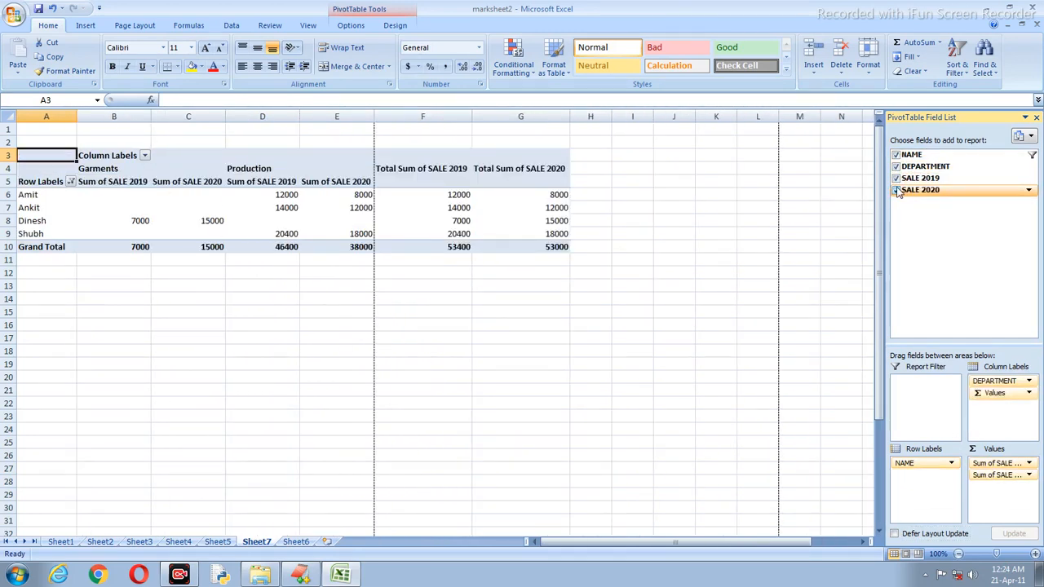
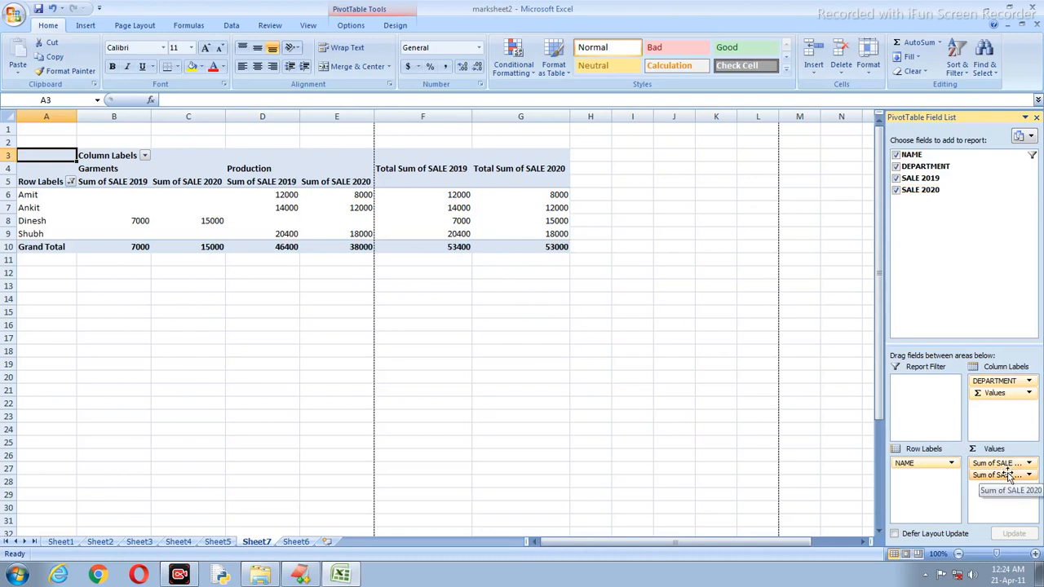
drag(1010, 477, 936, 500)
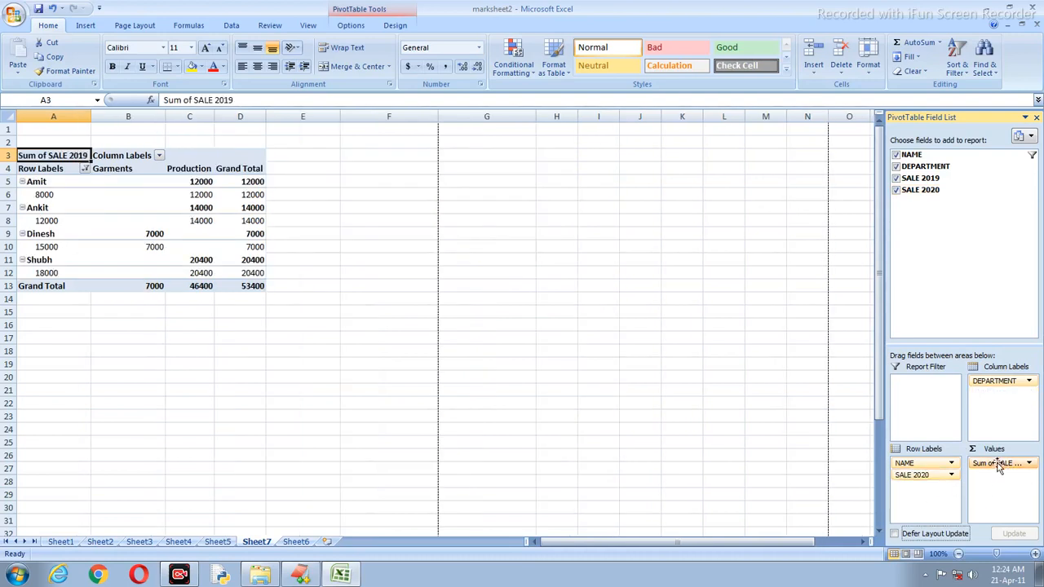
drag(1002, 464, 922, 490)
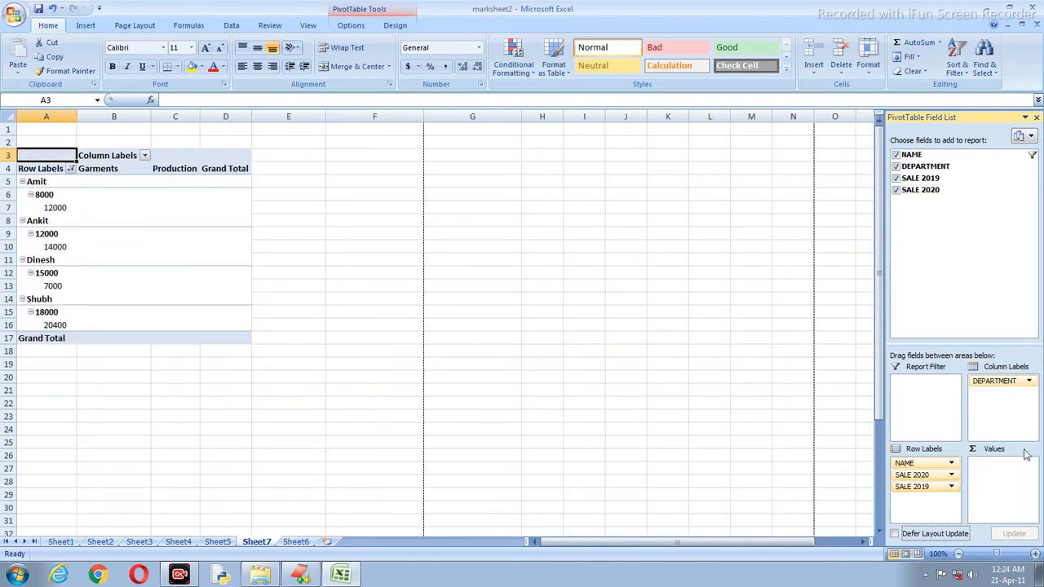
Move DEPARTMENT to the row labels below NAME, and SALE 2020 and SALE 2019 to the column labels.
drag(996, 382, 986, 434)
drag(916, 475, 985, 420)
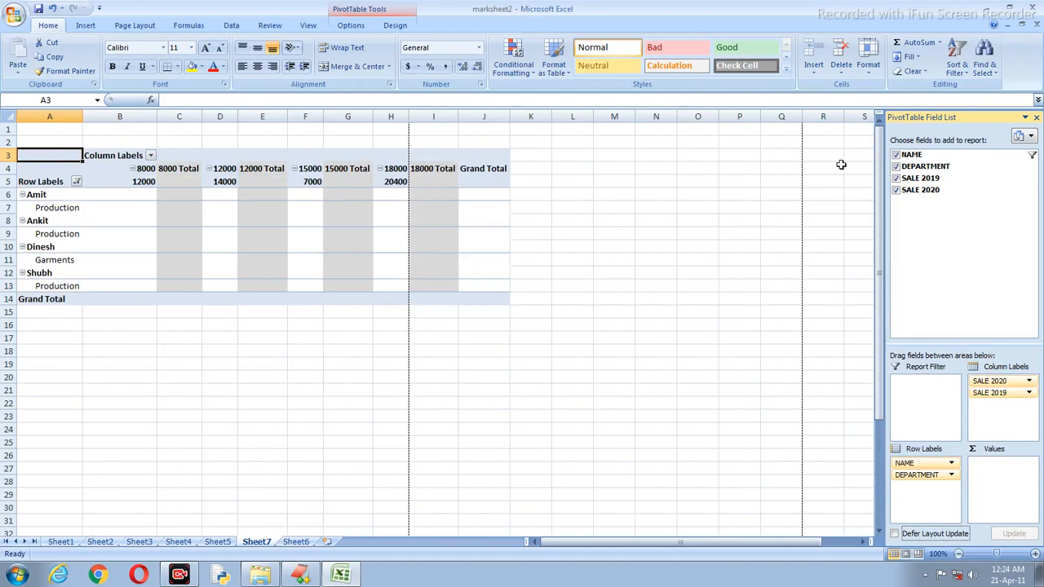
Remove NAME, DEPARTMENT, SALE 2019 and SALE 2020 from the PivotTable to empty its layout.
click(896, 154)
click(896, 165)
click(896, 178)
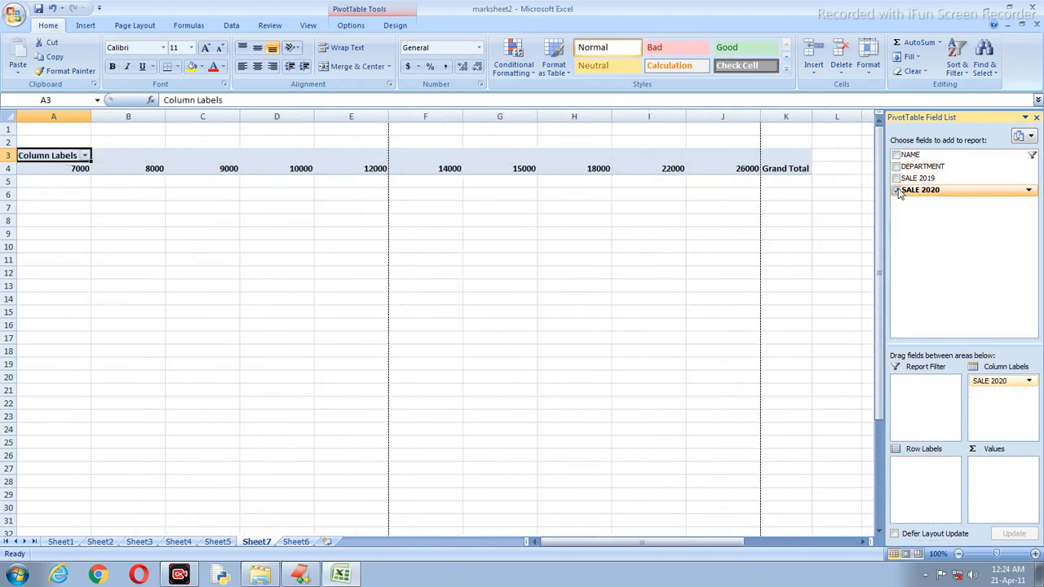
click(898, 190)
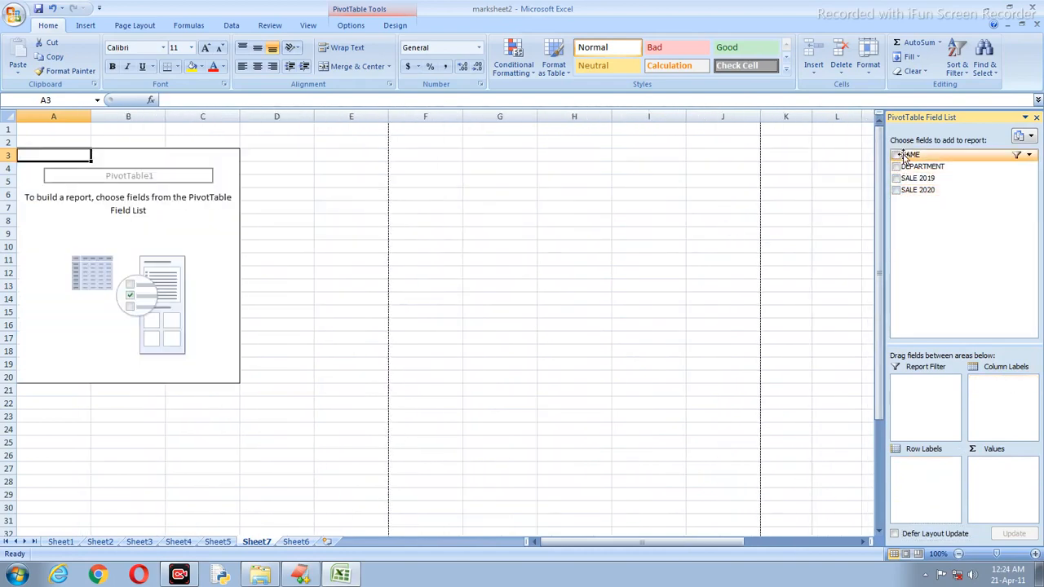
Rebuild the PivotTable with NAME and DEPARTMENT as row labels and the sums of SALE 2019 and SALE 2020 as values.
click(896, 154)
click(895, 166)
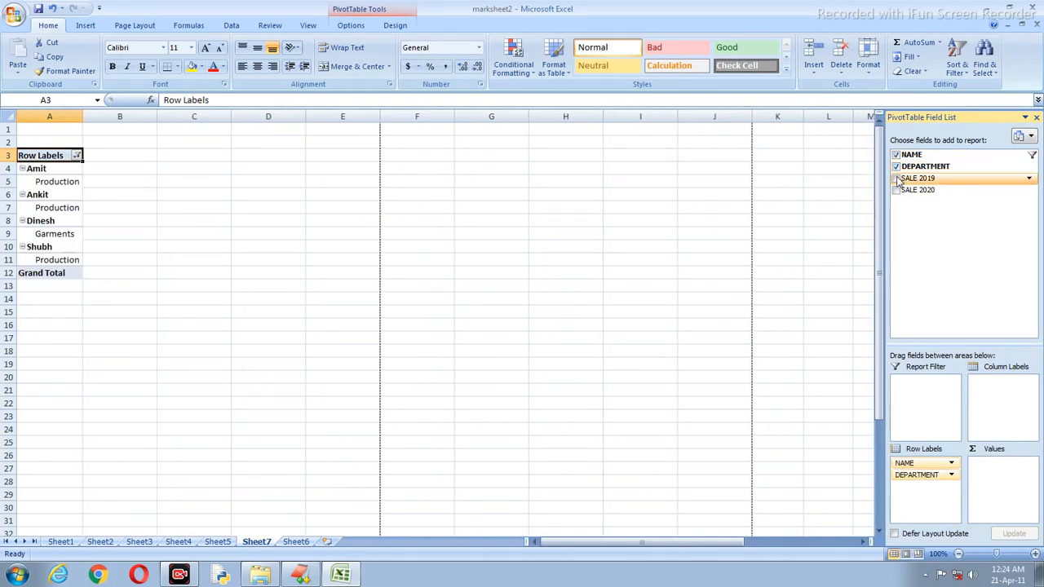
click(896, 179)
click(897, 191)
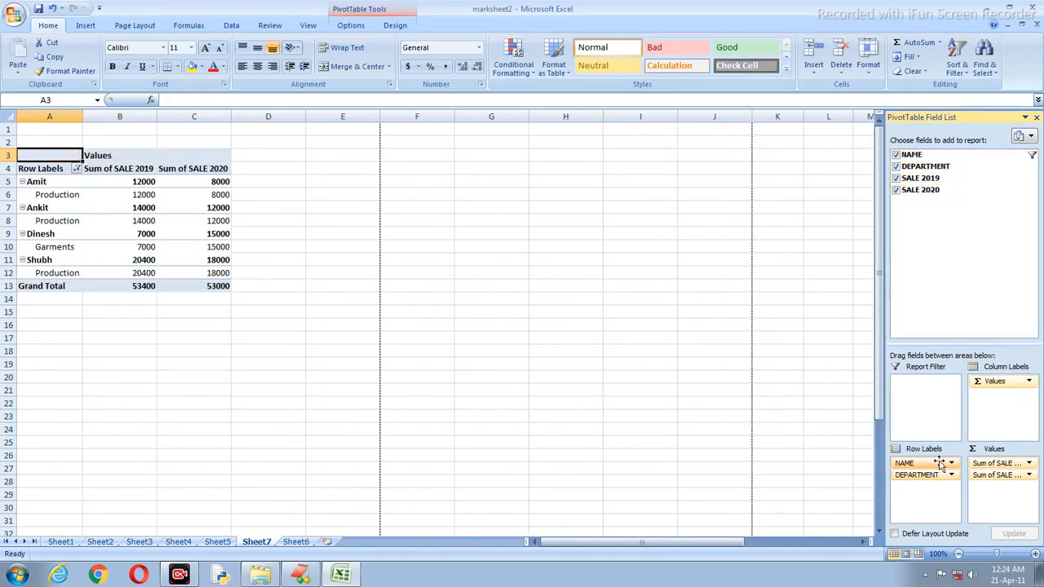
drag(991, 464, 926, 477)
Clear all four fields from the PivotTable again, leaving every layout area empty.
click(895, 155)
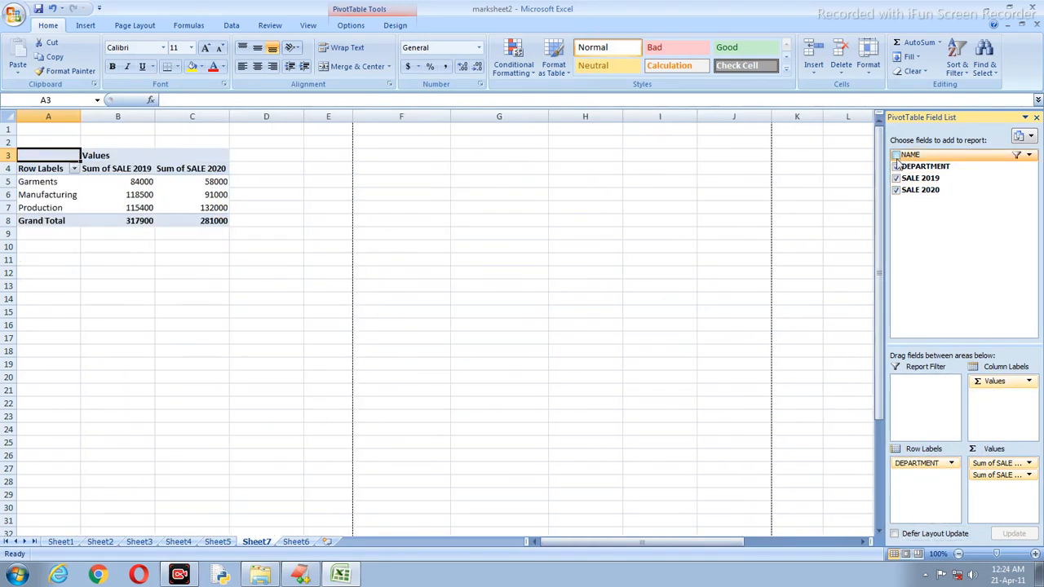
click(896, 166)
click(896, 178)
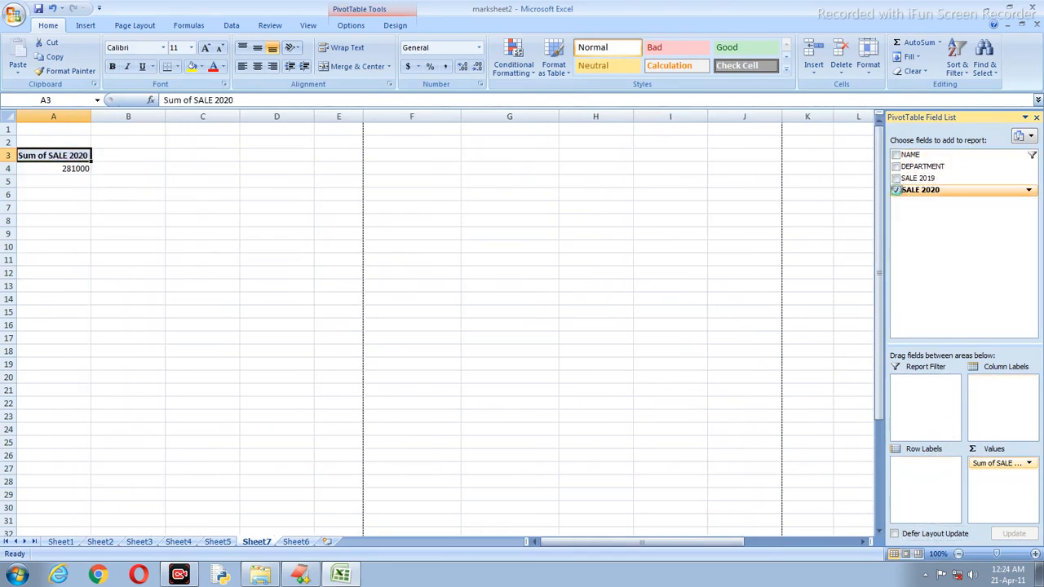
click(896, 190)
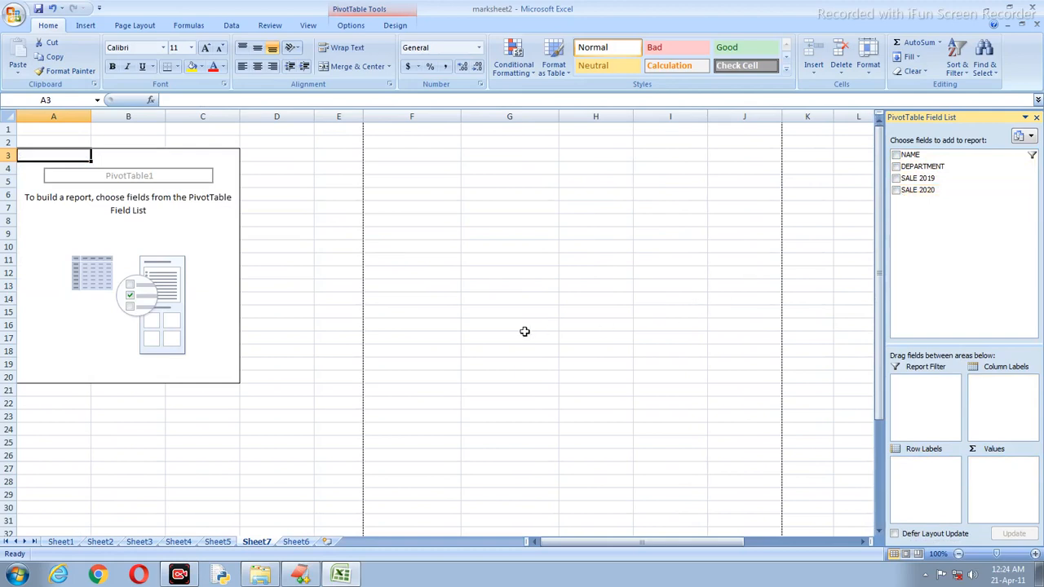
In the source data on Sheet6, change the first employee's department in cell B2 to Garments.
click(293, 542)
click(315, 380)
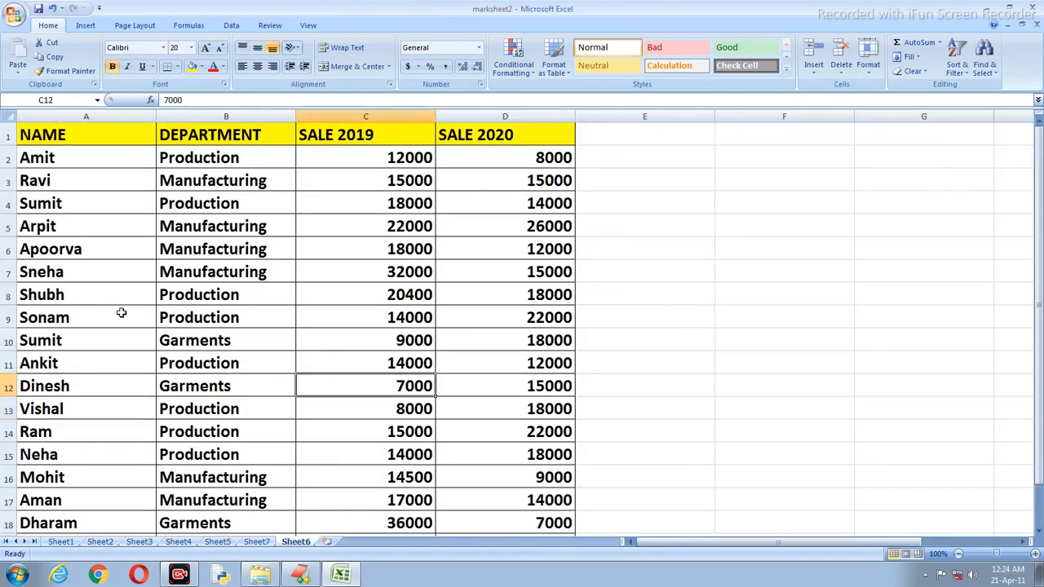
click(62, 161)
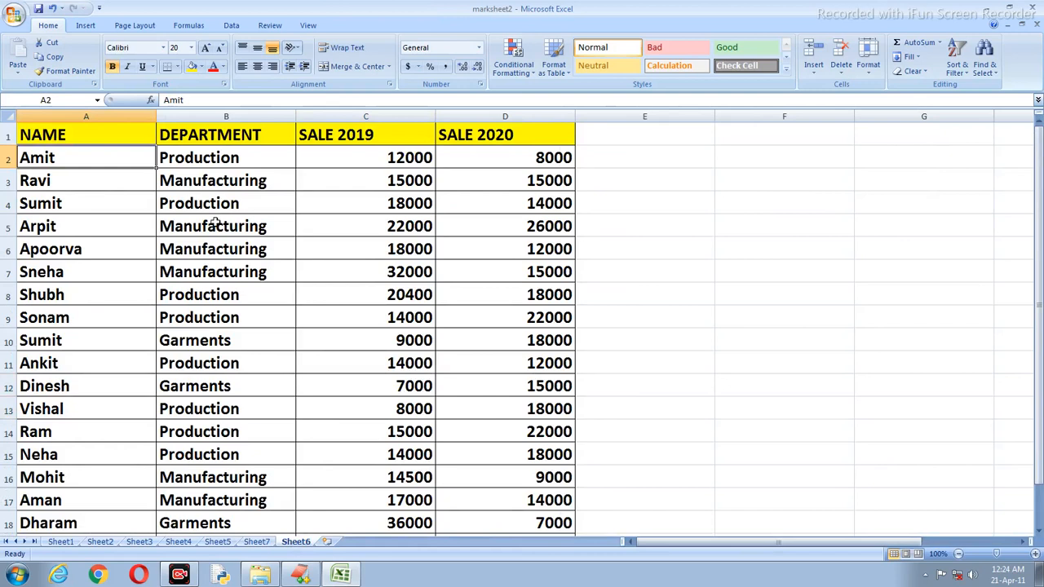
click(220, 162)
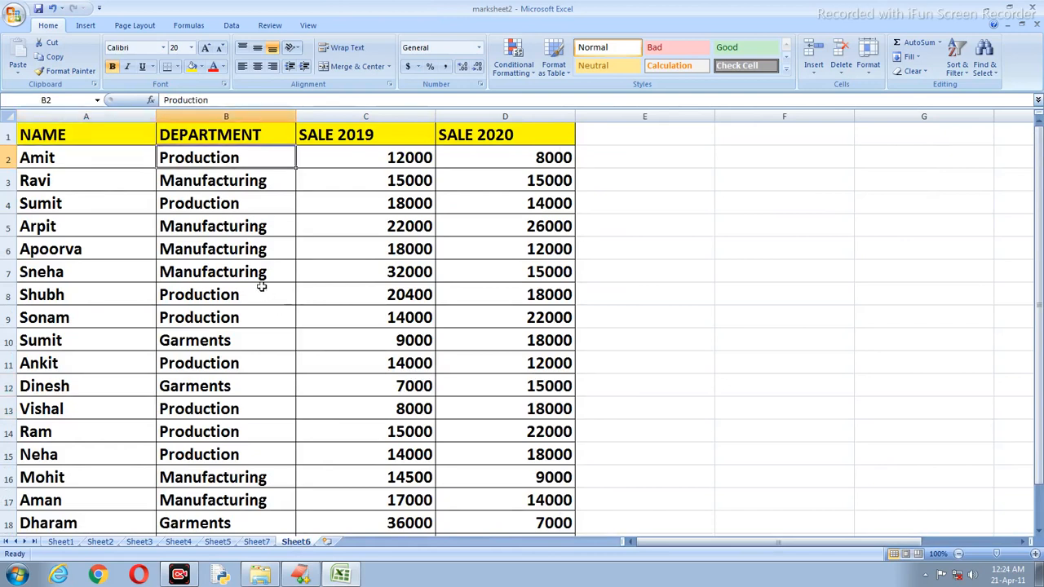
text(garments)
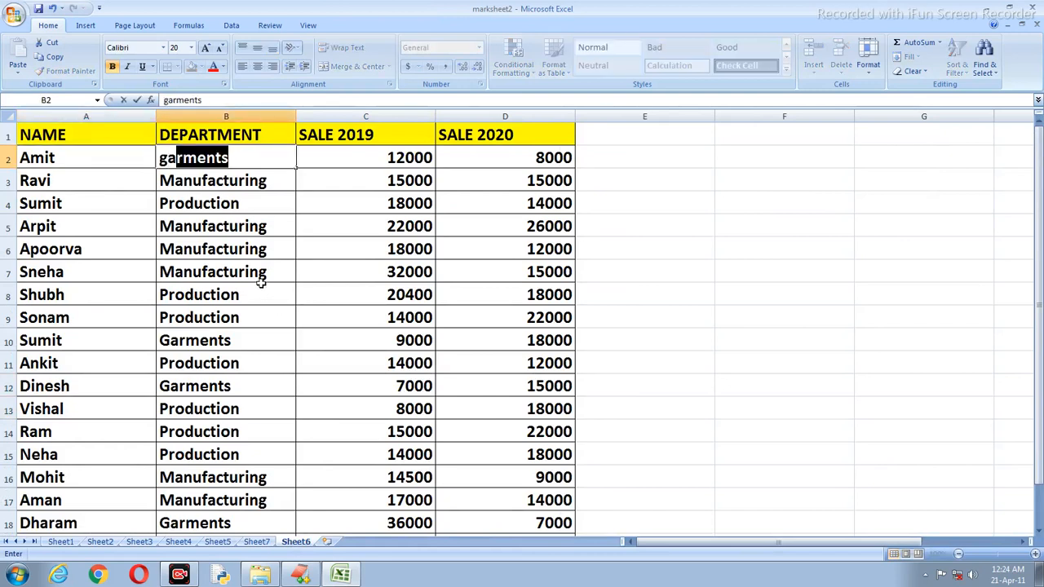
key(Return)
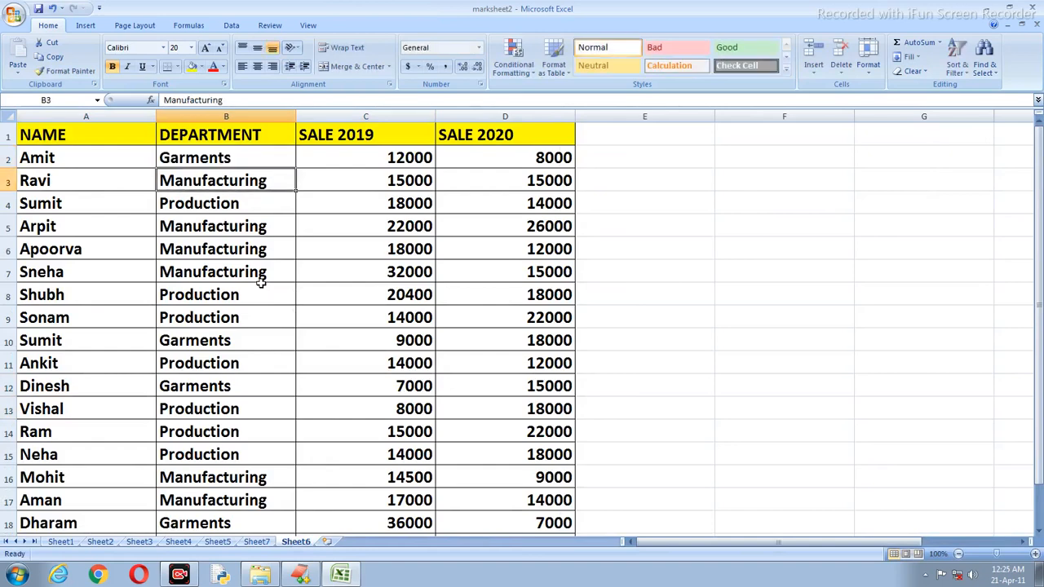
Add DEPARTMENT to the empty PivotTable on Sheet7 and place it in the report filter.
click(266, 542)
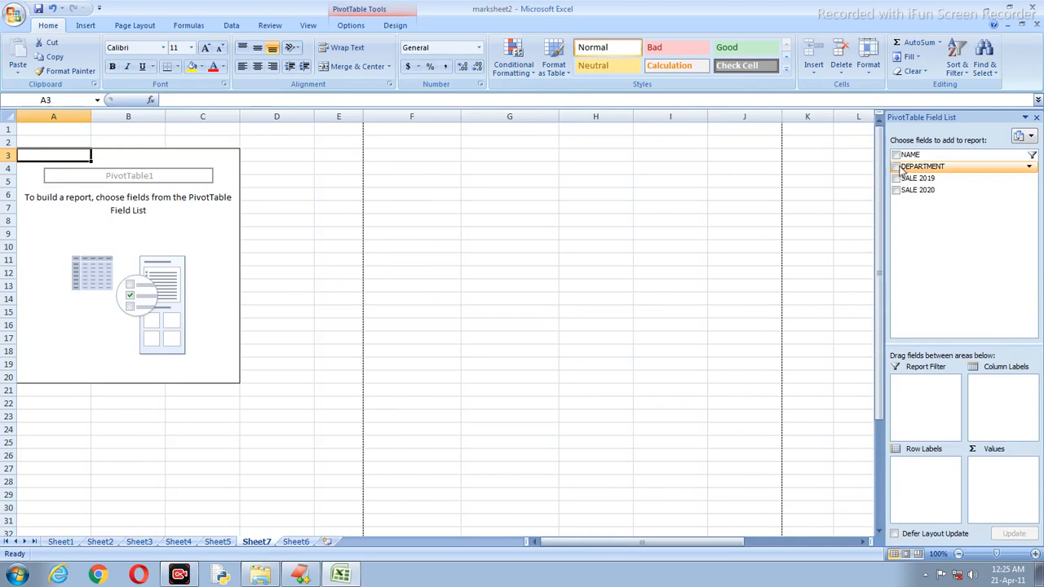
click(295, 542)
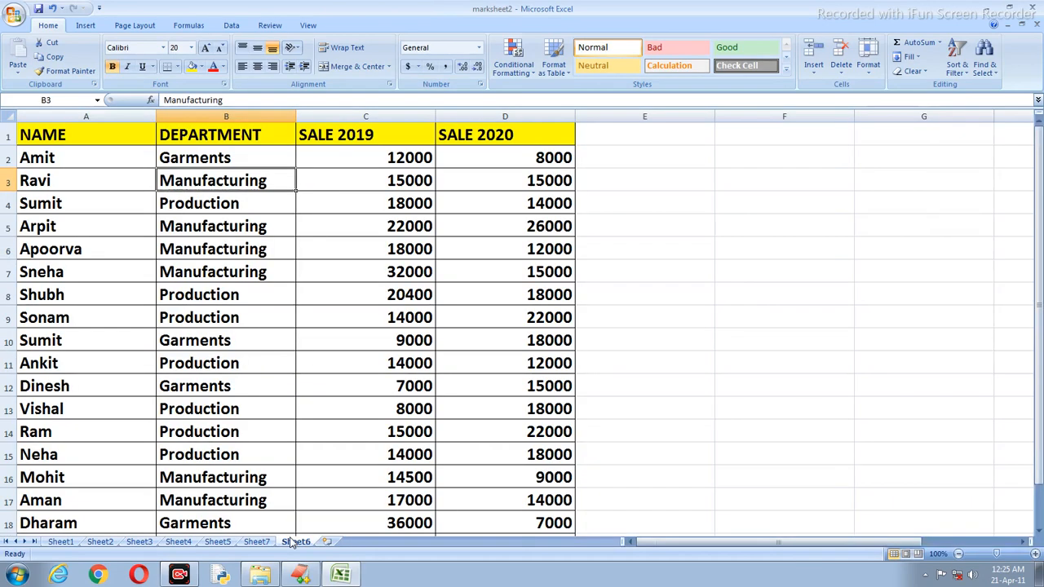
click(256, 542)
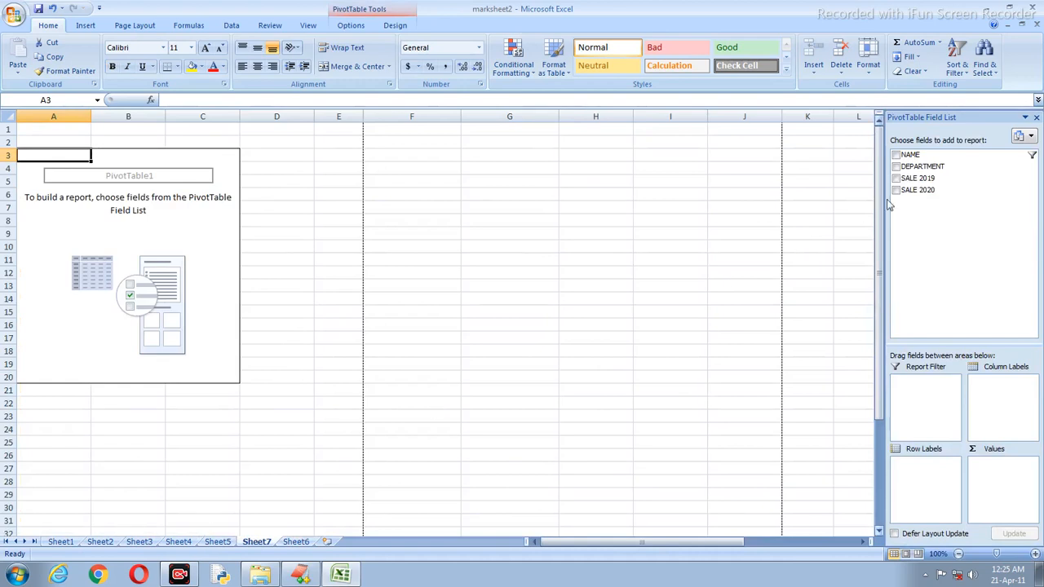
click(896, 166)
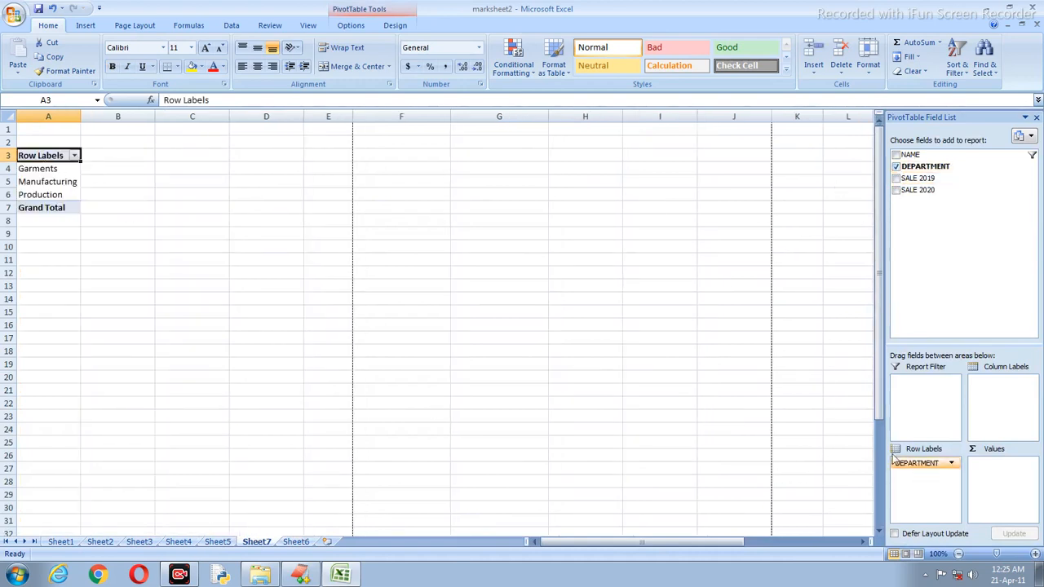
drag(908, 463, 912, 408)
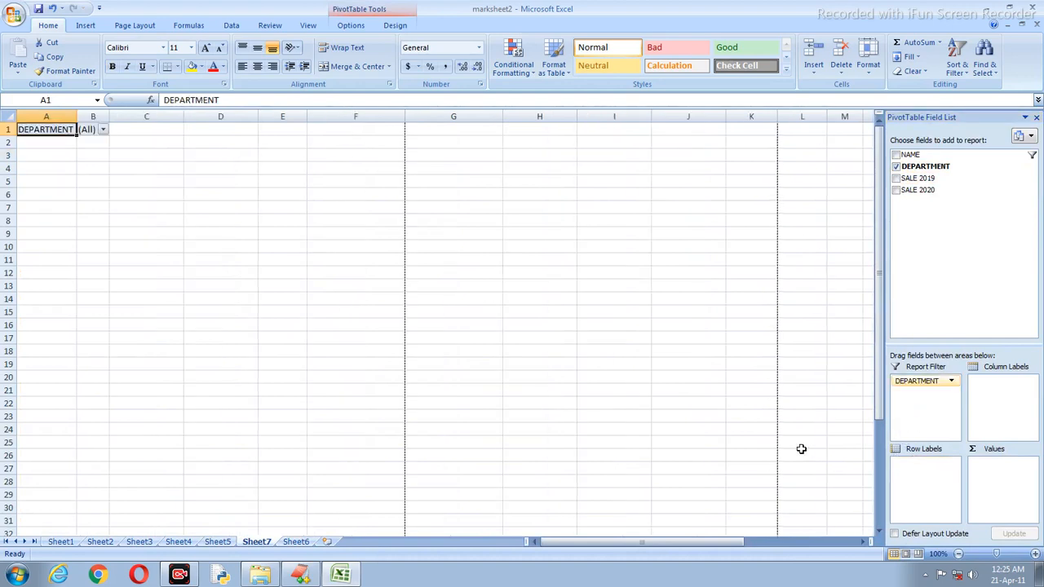
Restrict the DEPARTMENT report filter to Garments only.
click(101, 131)
click(103, 129)
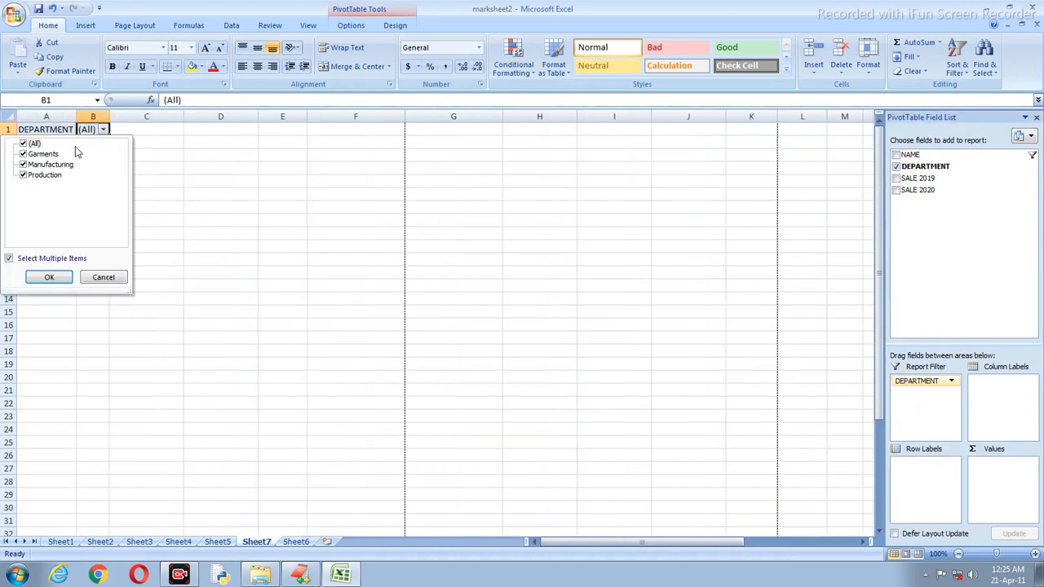
click(24, 143)
click(23, 153)
click(49, 277)
click(48, 274)
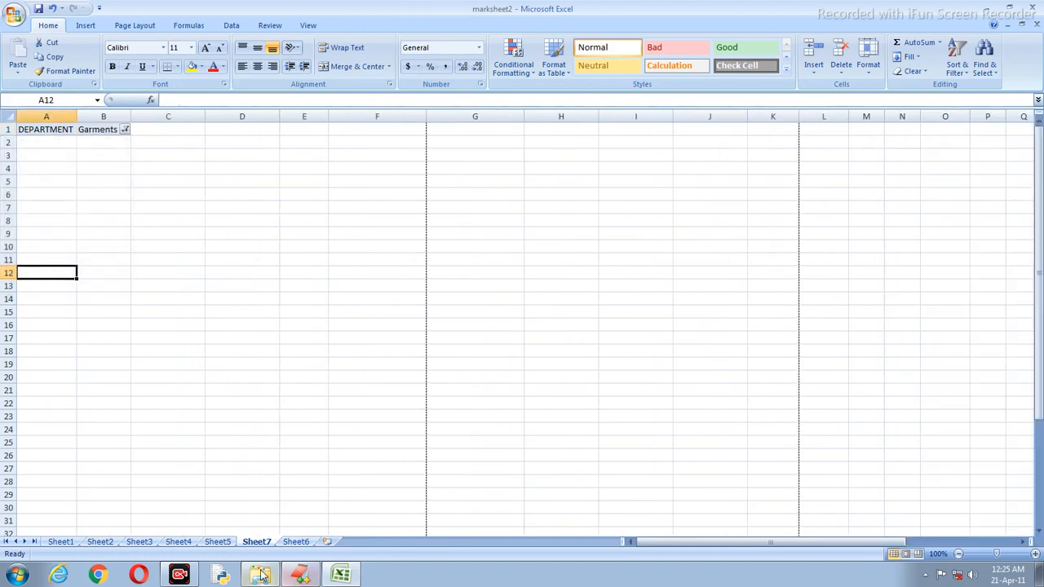
Add NAME to the PivotTable as row labels and reset its filter to include all names.
click(96, 131)
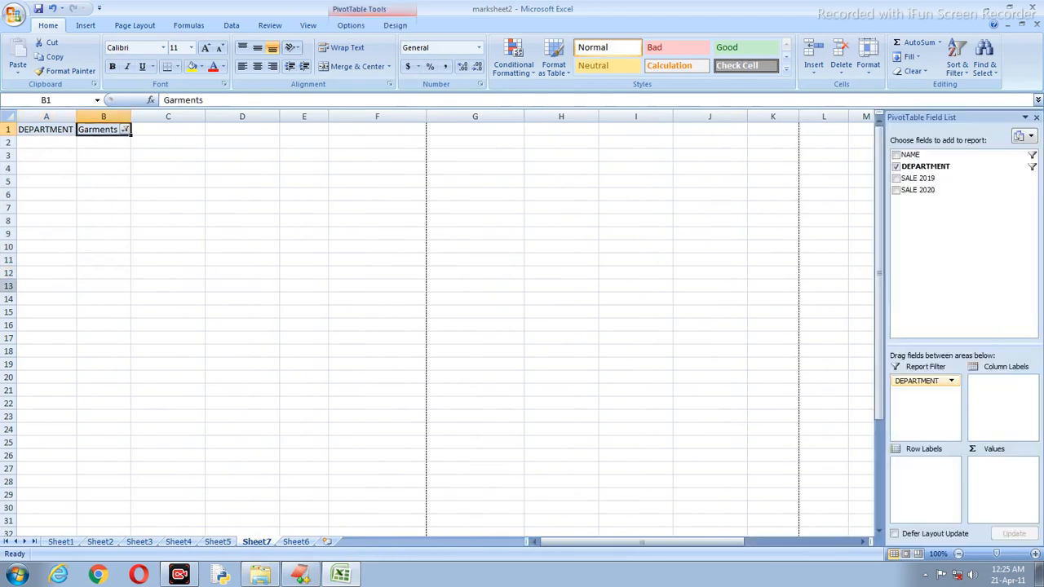
click(897, 155)
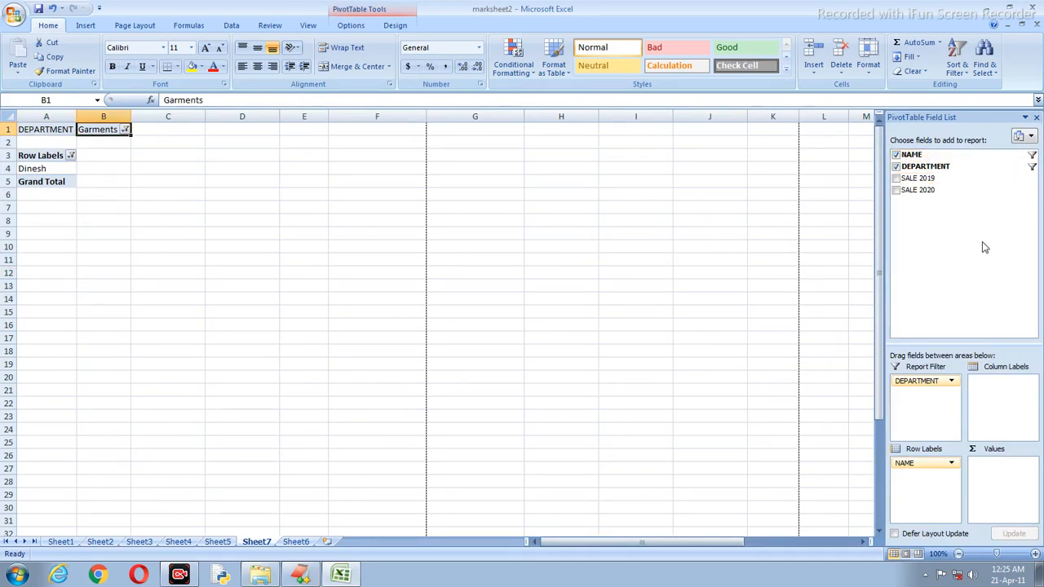
click(1030, 154)
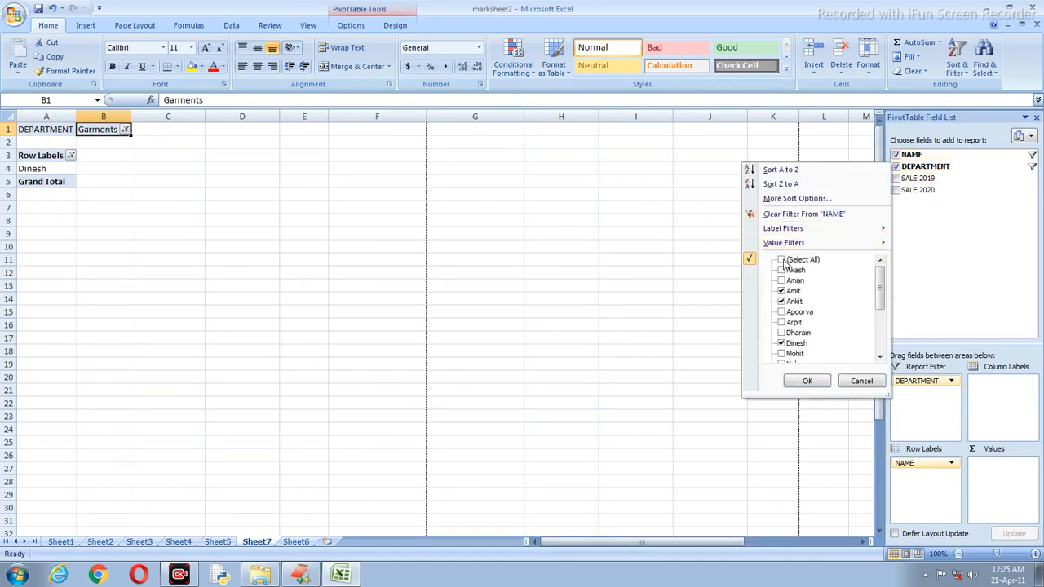
click(783, 261)
click(812, 380)
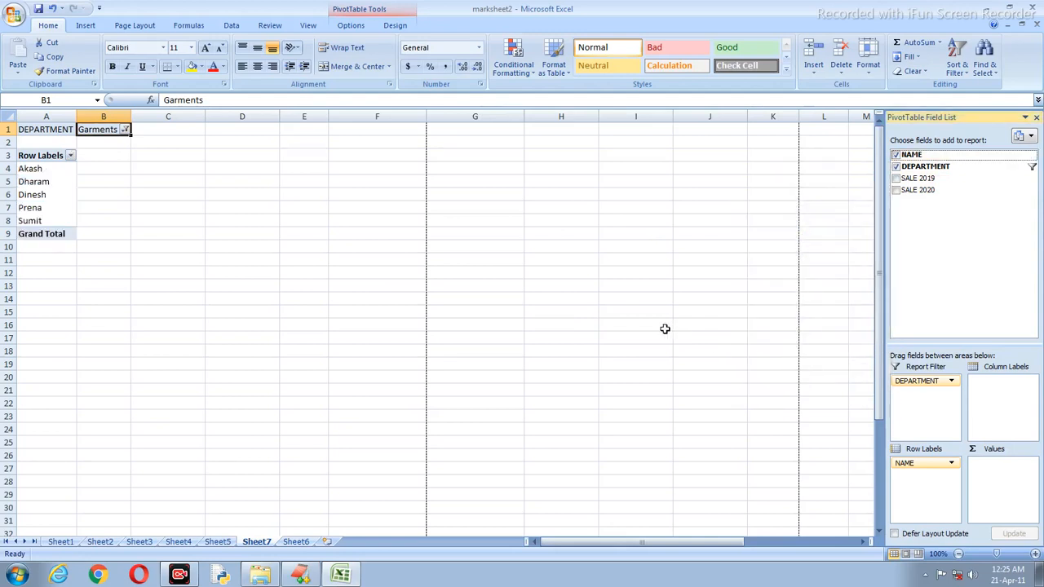
Compare the PivotTable's Garments employees with the source data on Sheet6, including the edited department in cell B2.
click(30, 170)
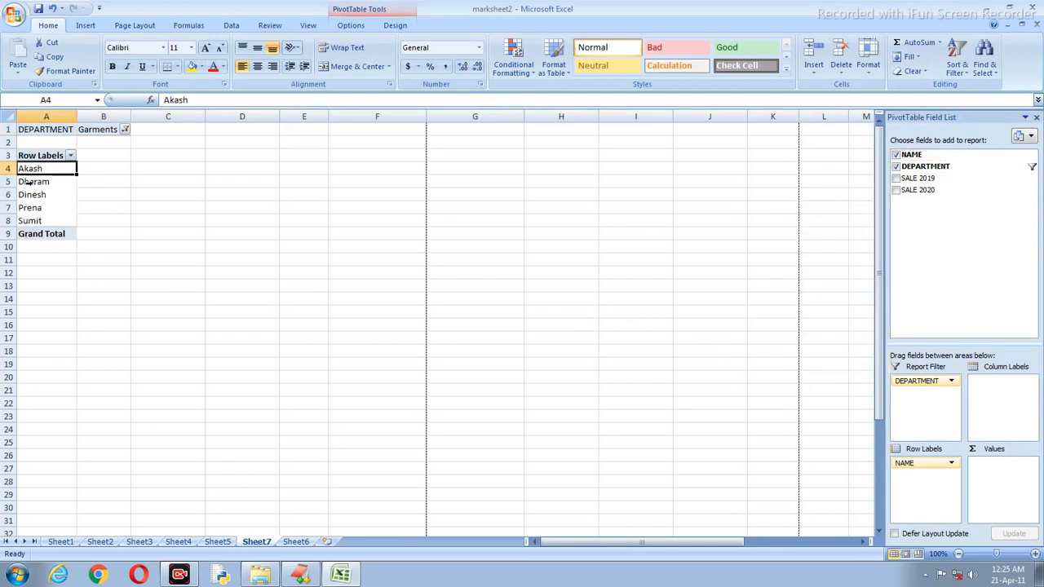
click(33, 183)
click(37, 192)
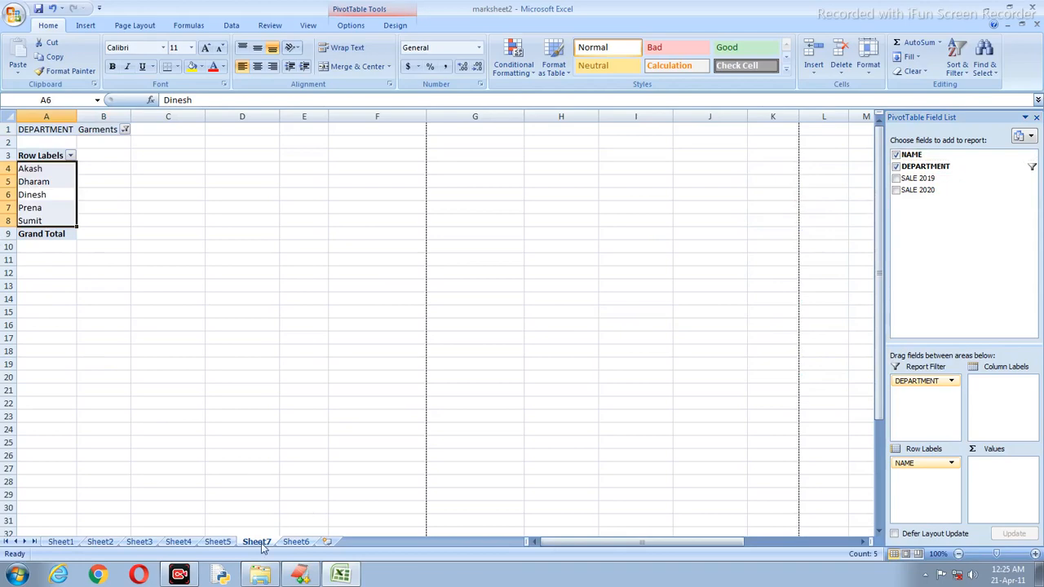
click(286, 542)
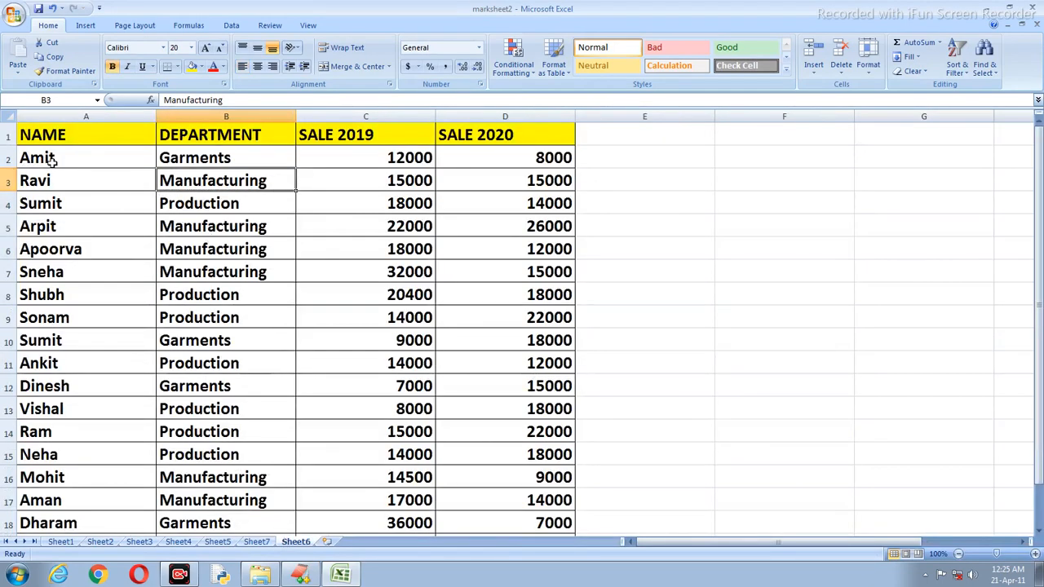
scroll(113, 338, down, 3)
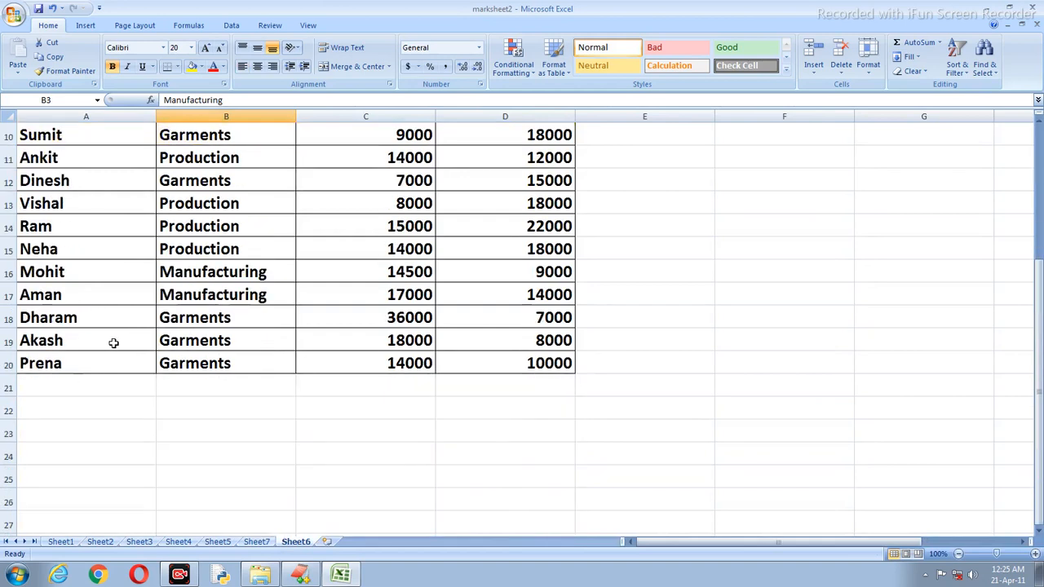
click(66, 344)
click(76, 367)
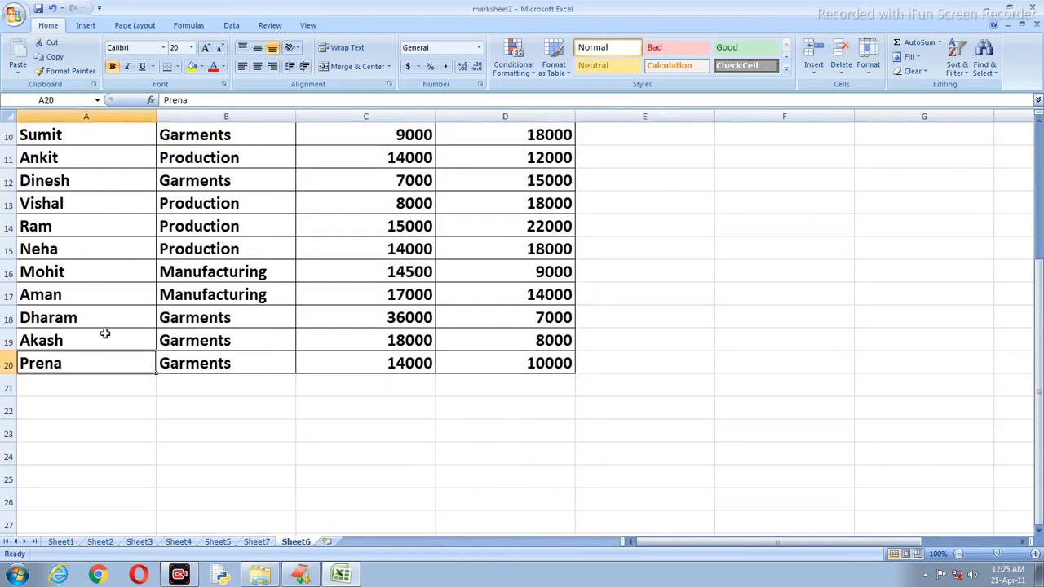
scroll(105, 319, up, 2)
click(61, 280)
scroll(119, 253, up, 1)
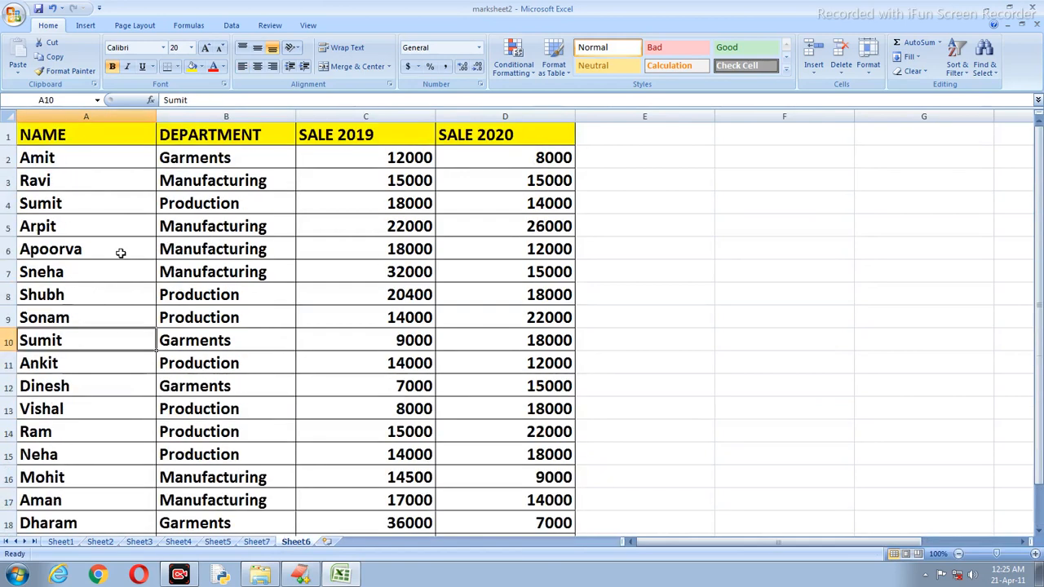
click(76, 162)
click(208, 157)
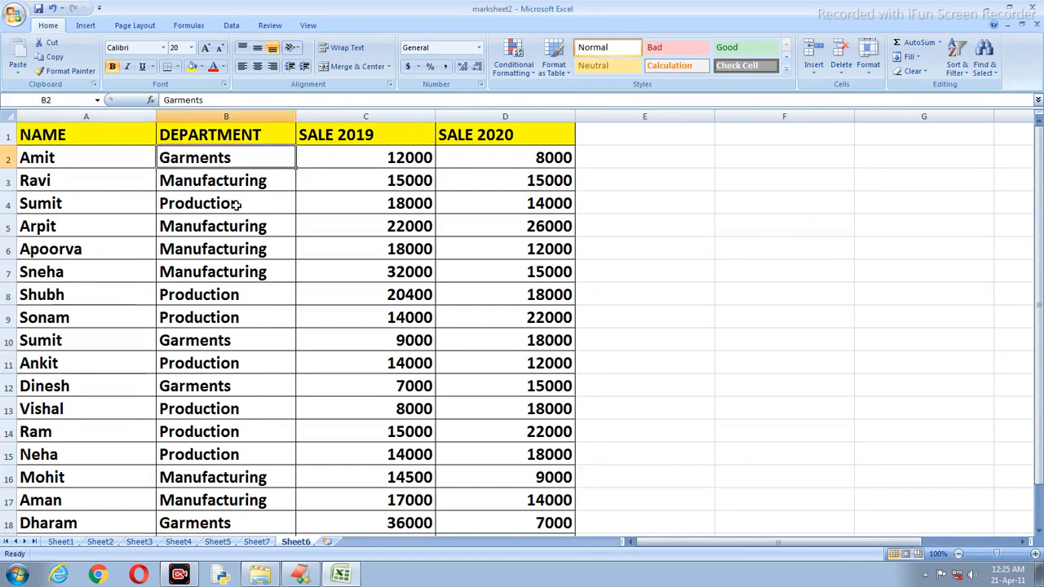
Remove NAME and DEPARTMENT from the PivotTable on Sheet7 to leave it empty.
click(262, 542)
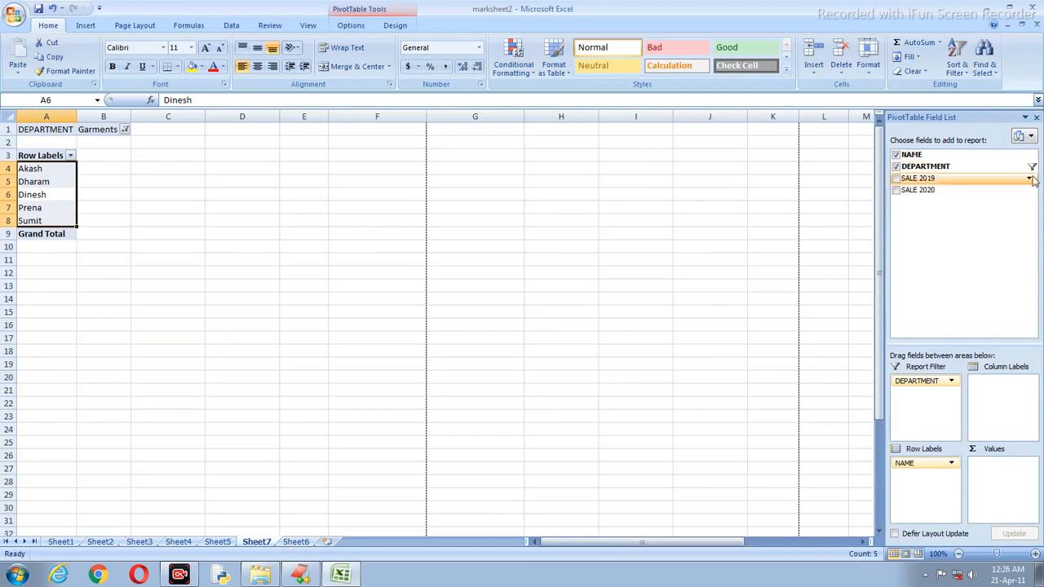
click(896, 154)
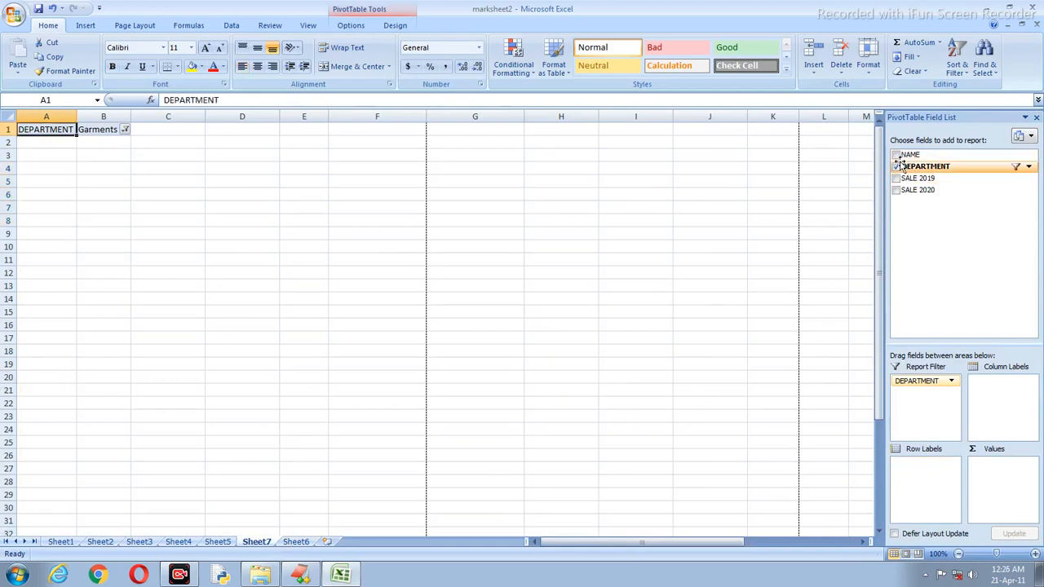
click(896, 167)
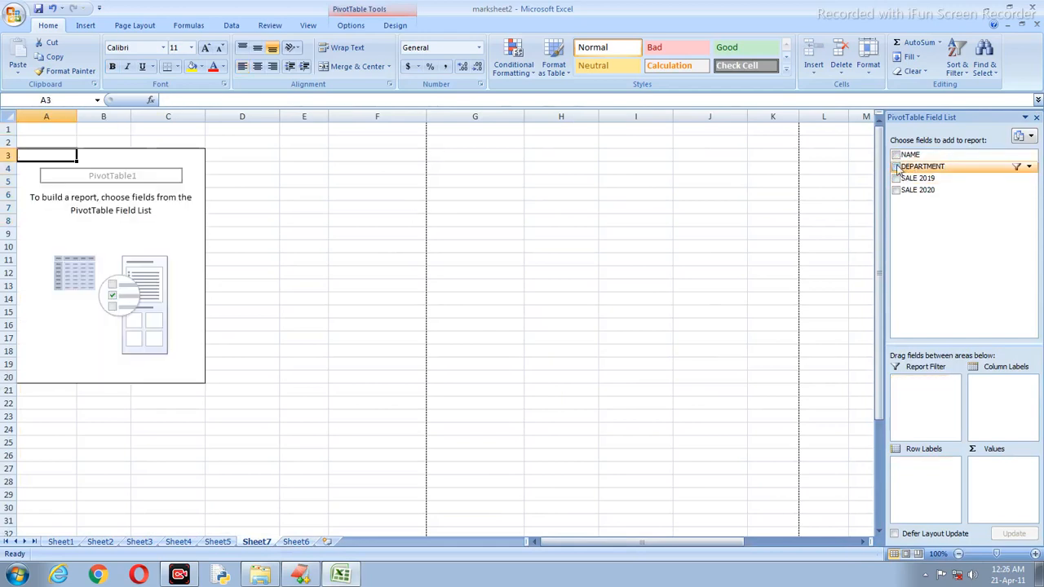
Restrict DEPARTMENT to Production only and add DEPARTMENT and NAME to the PivotTable as row labels.
click(1029, 167)
click(782, 302)
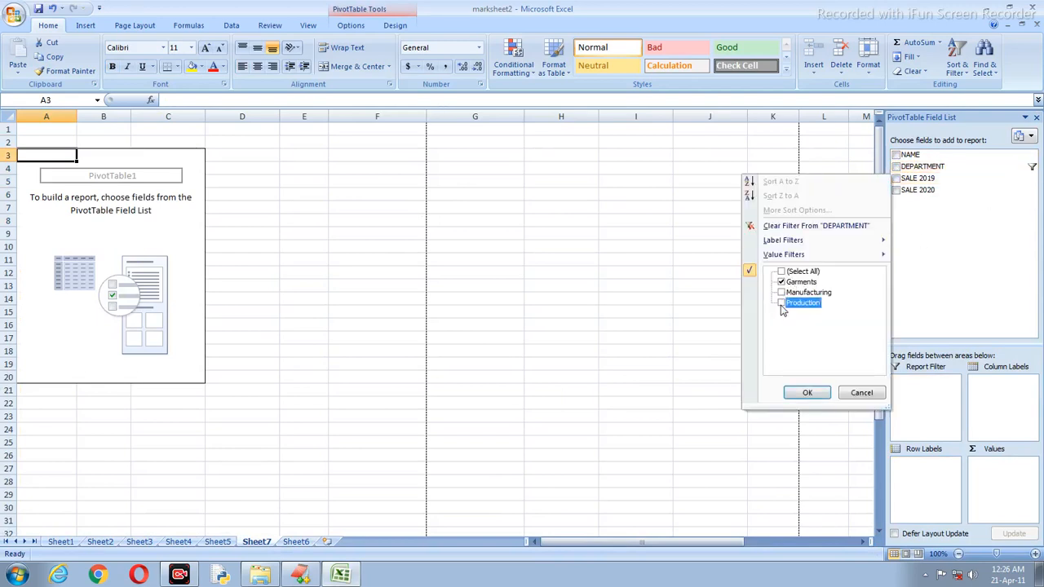
click(781, 282)
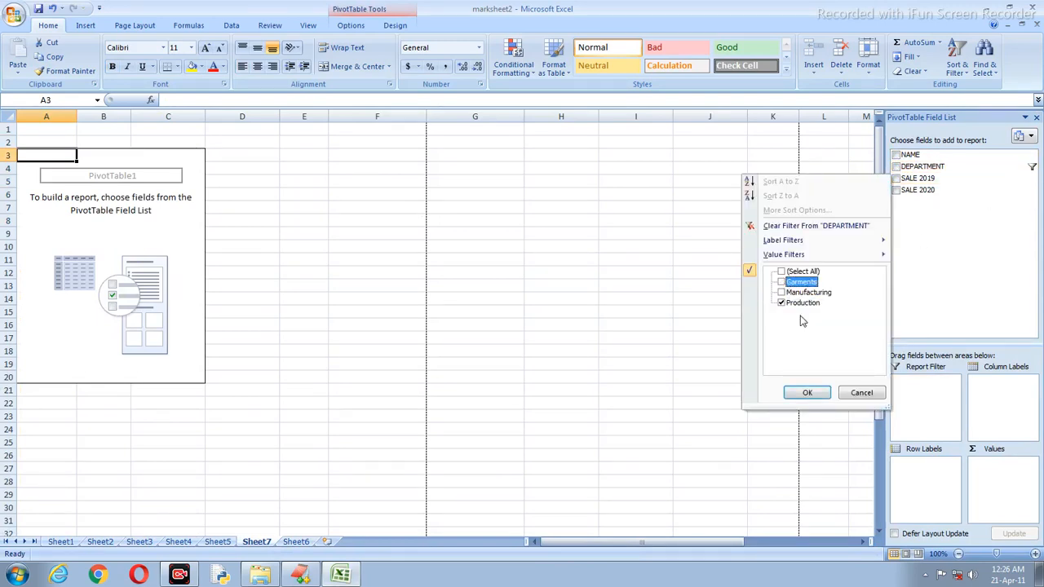
click(805, 393)
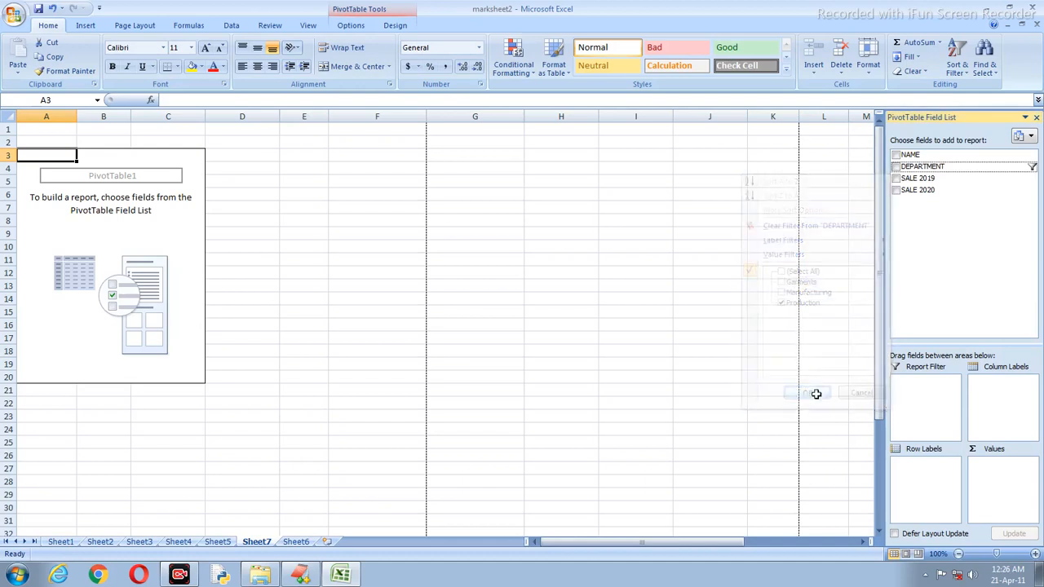
click(897, 167)
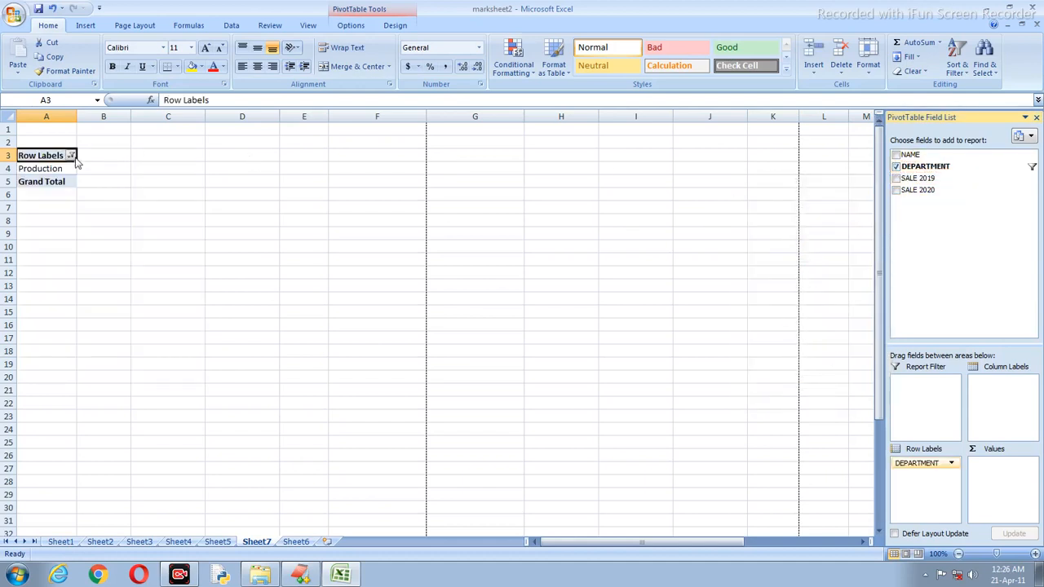
click(896, 155)
Compare the PivotTable's Production employees with the source data on Sheet6, including the edited department in row 2.
click(59, 182)
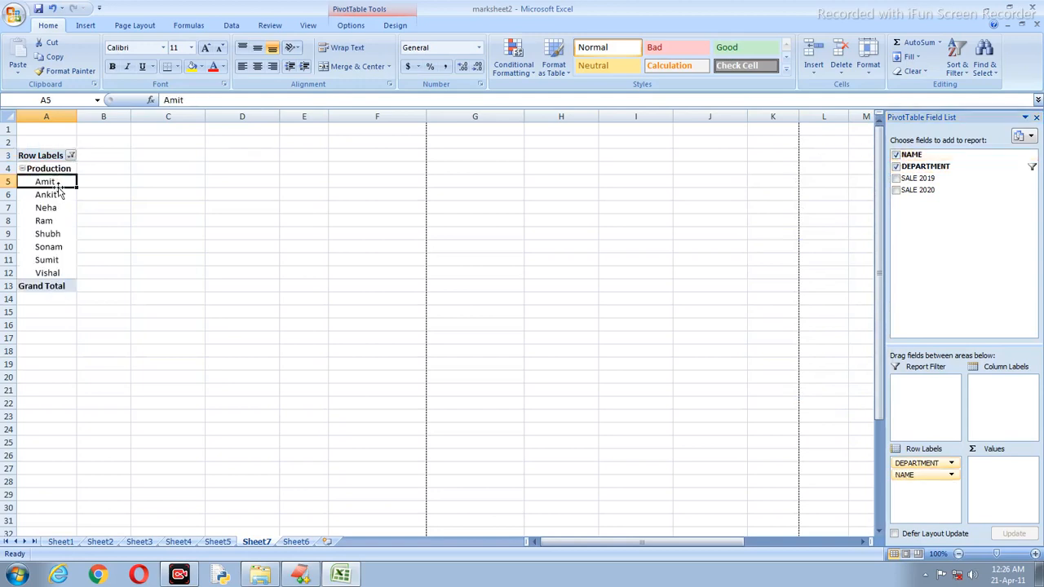
click(72, 248)
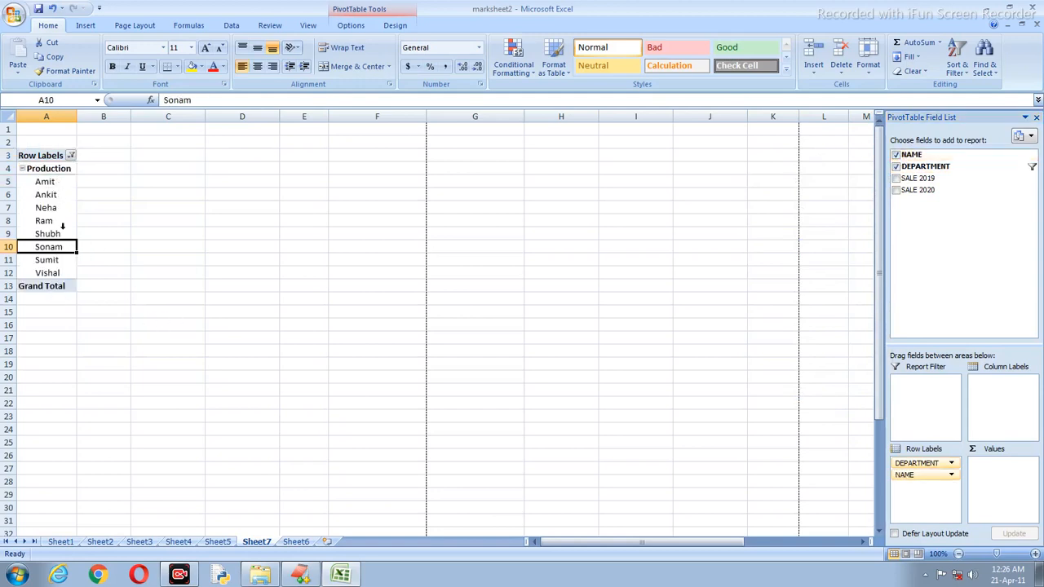
drag(51, 185, 49, 261)
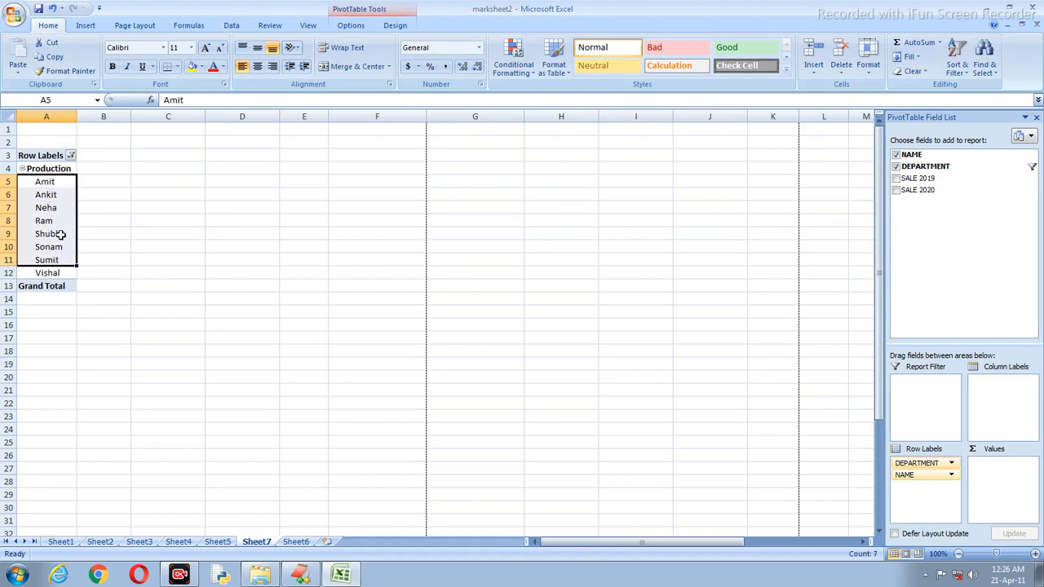
click(295, 542)
click(125, 156)
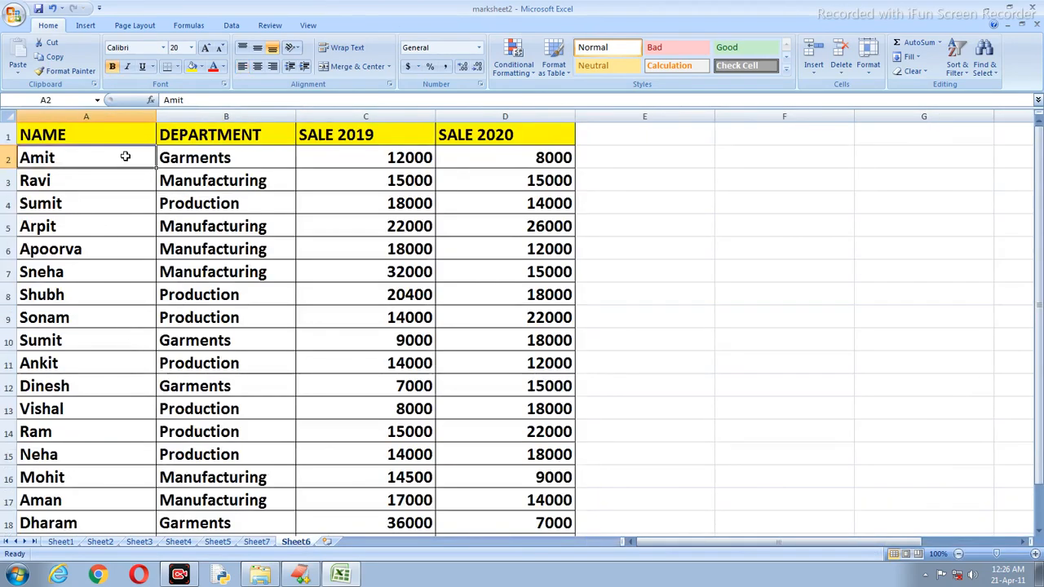
click(168, 152)
click(103, 273)
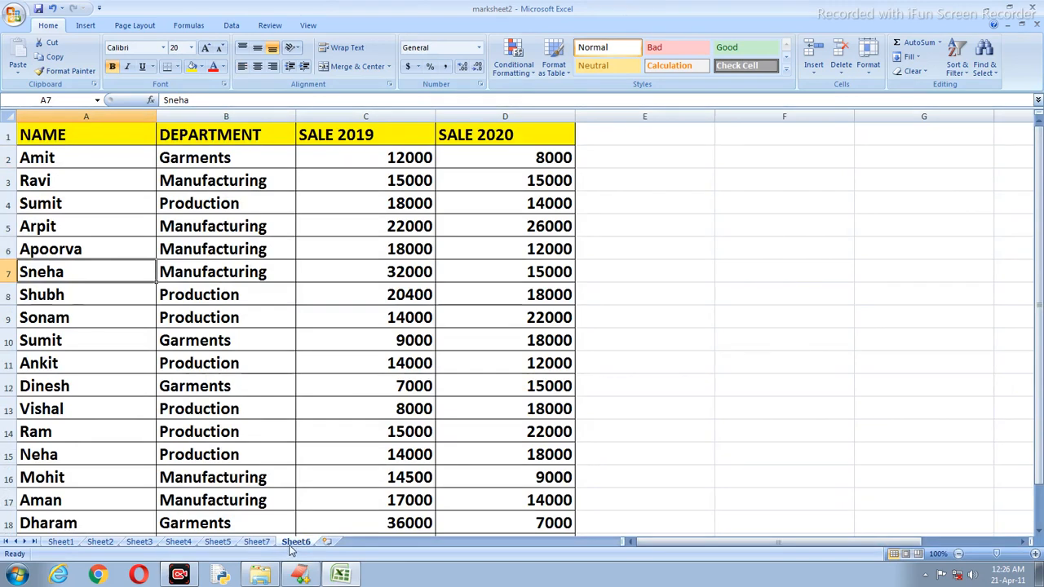
click(256, 542)
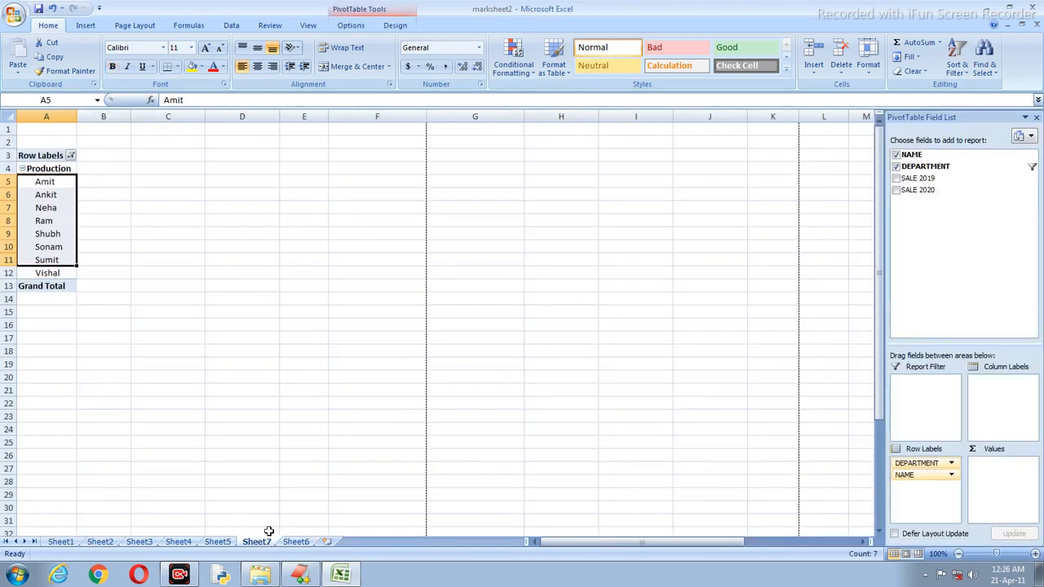
click(50, 186)
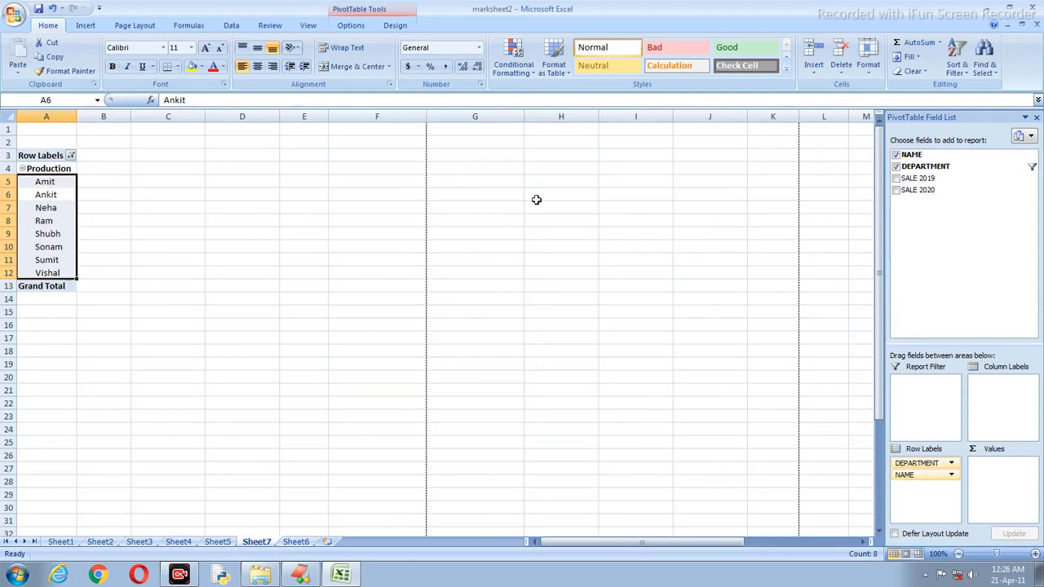
Switch the DEPARTMENT filter to Garments only and review the names listed under it.
click(1031, 166)
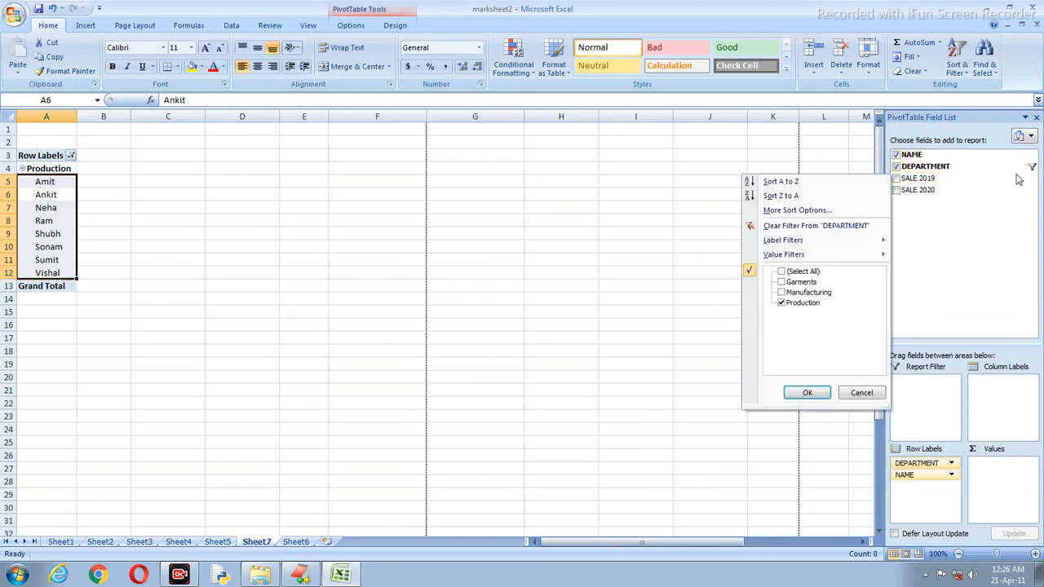
click(781, 303)
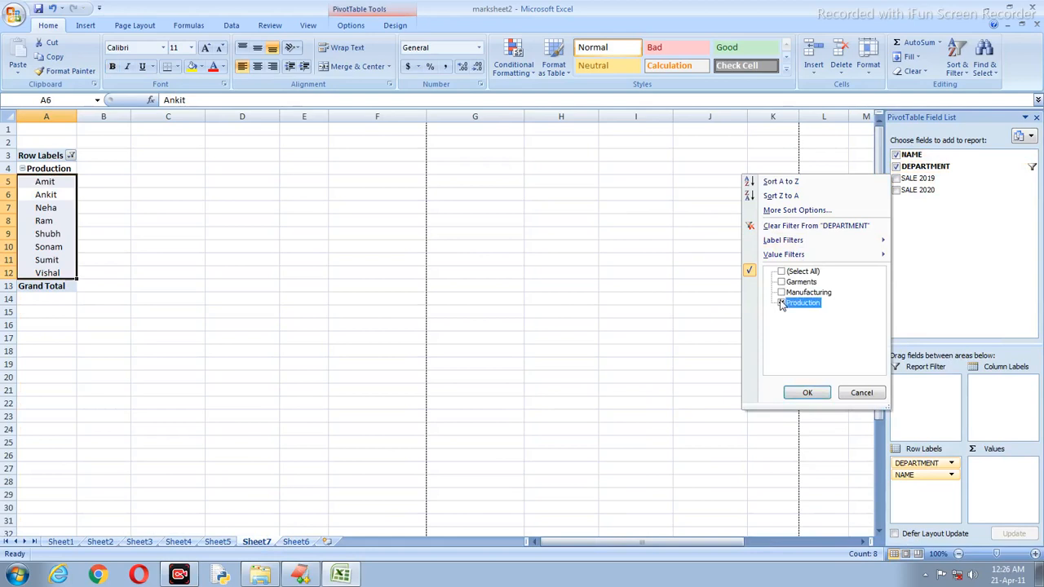
click(782, 281)
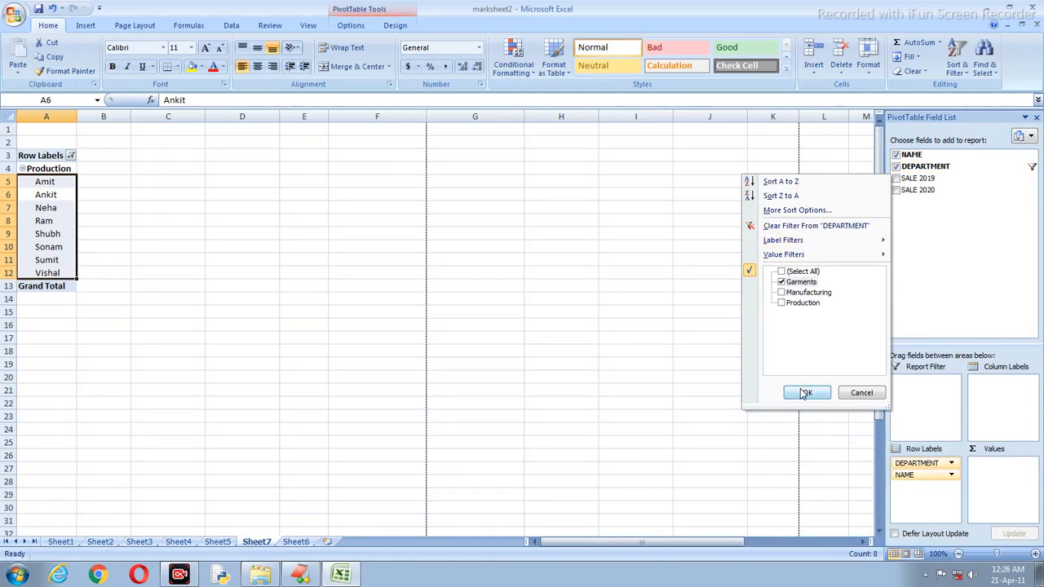
click(801, 392)
click(47, 175)
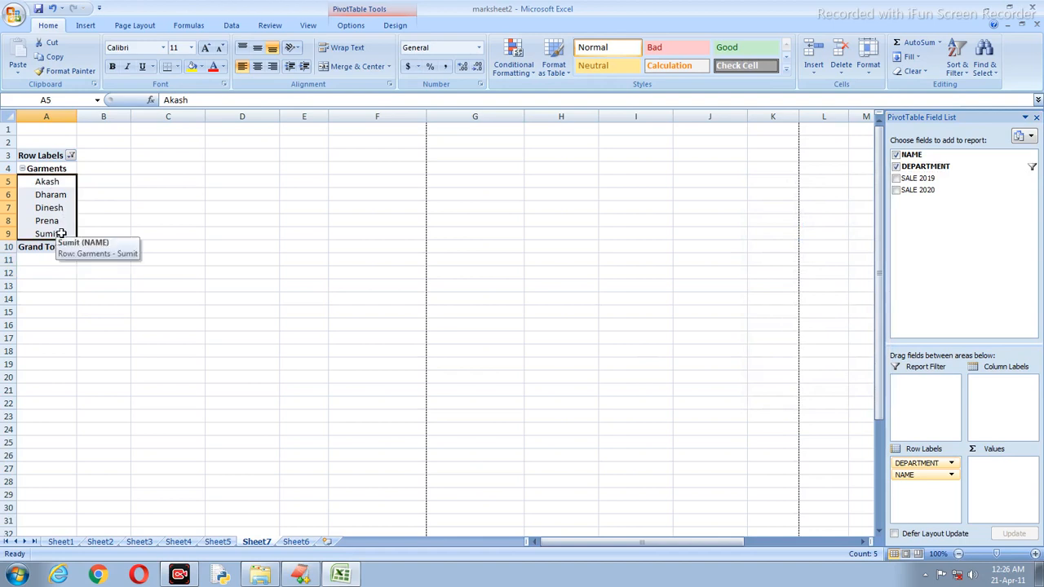
Clear NAME and DEPARTMENT from the PivotTable and refresh all its data from the source.
click(895, 155)
click(896, 166)
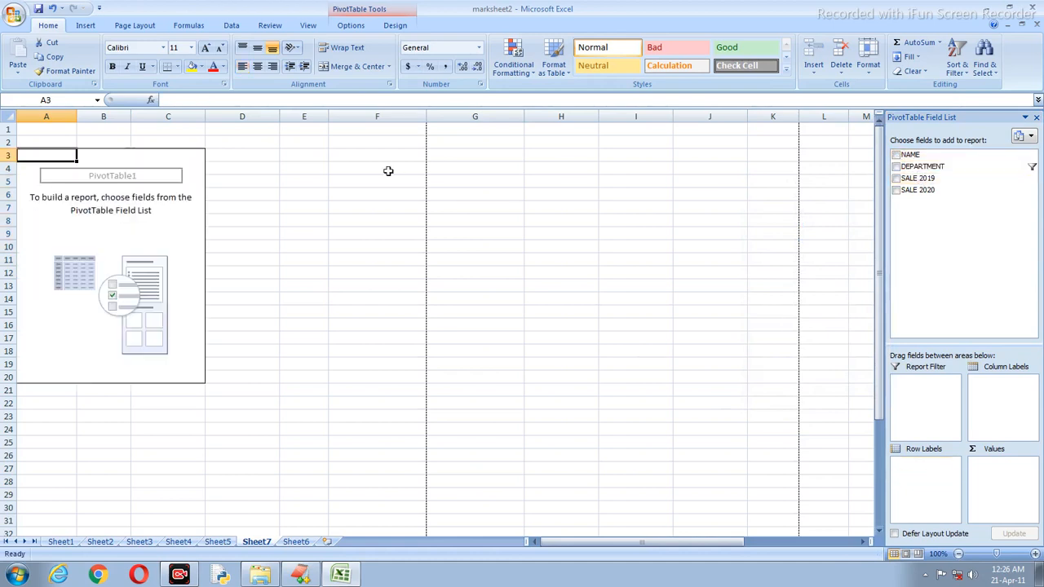
click(207, 236)
click(197, 246)
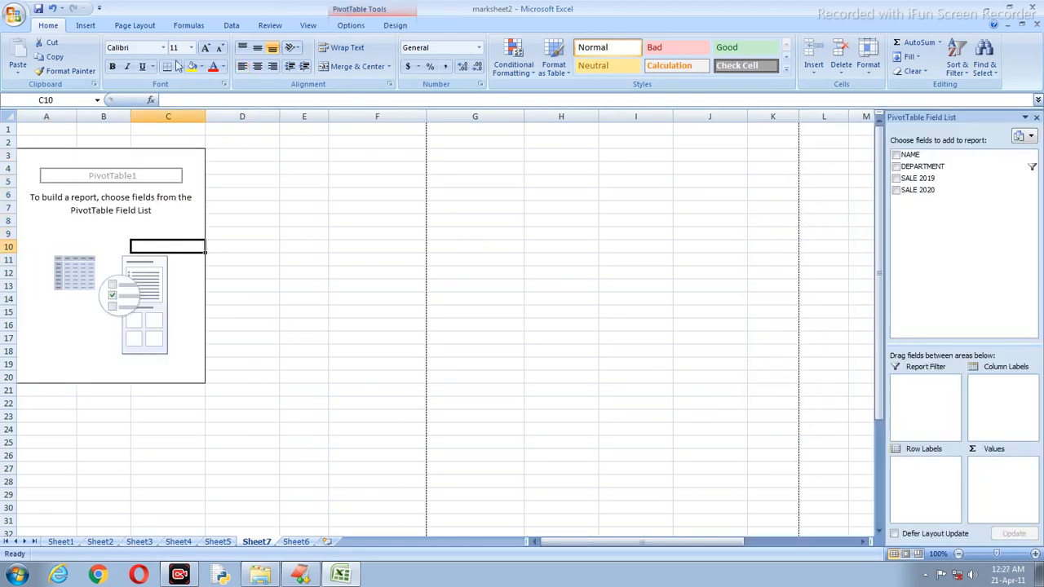
click(350, 25)
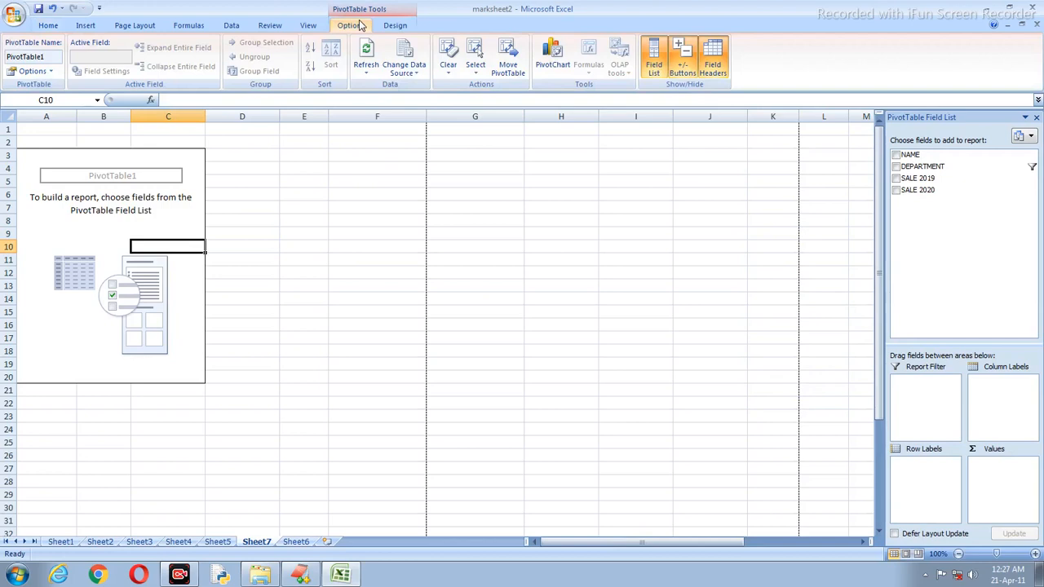
click(369, 74)
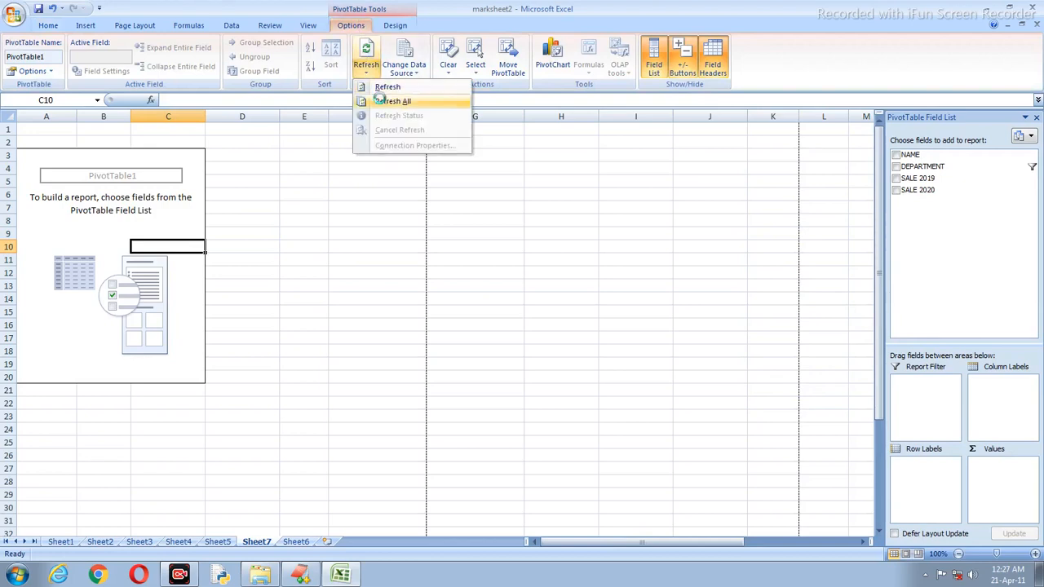
click(380, 101)
click(273, 185)
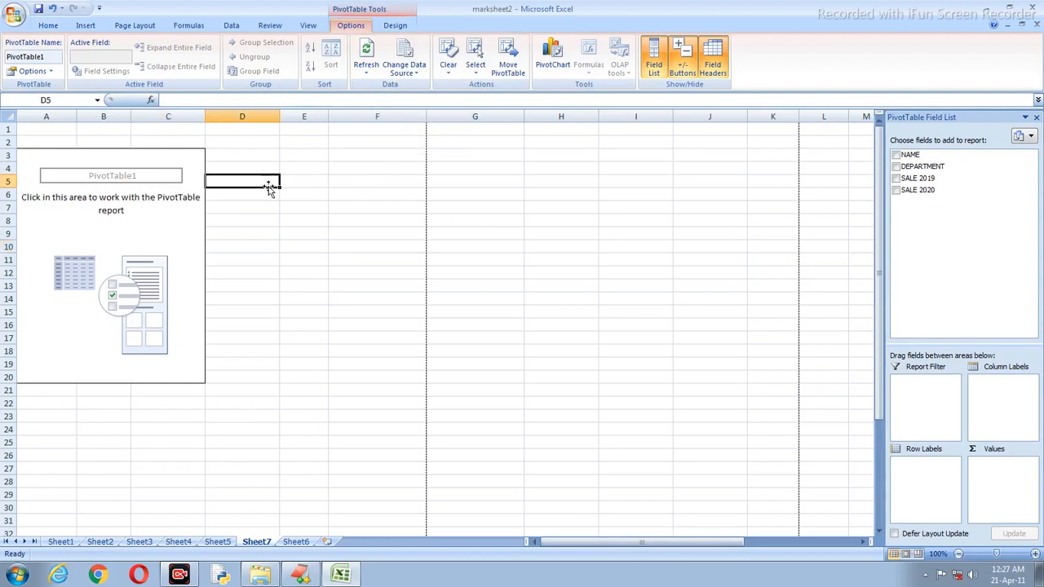
click(128, 181)
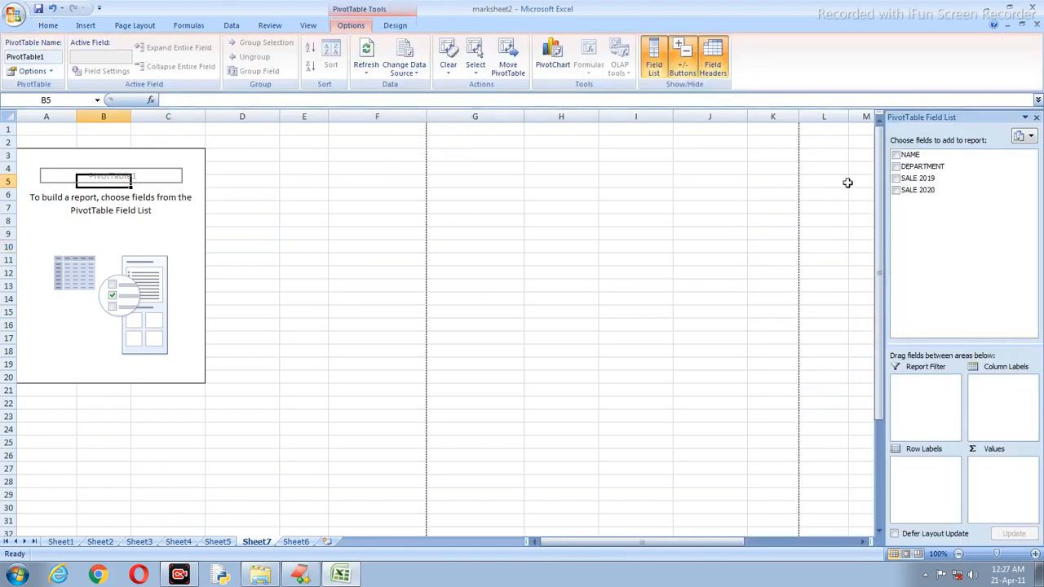
Add DEPARTMENT to the refreshed PivotTable as row labels and filter it to Garments only.
click(896, 166)
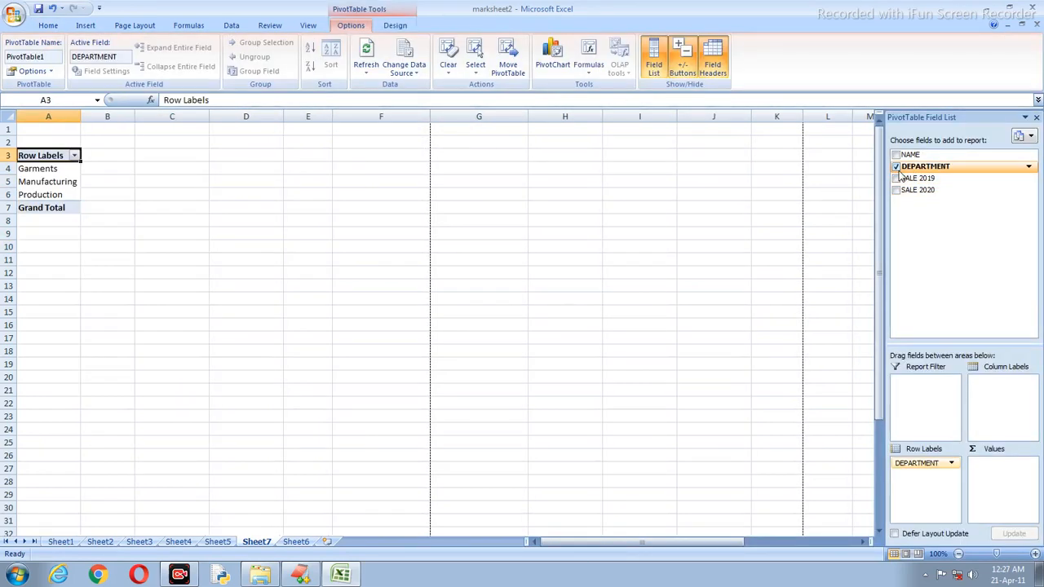
click(74, 156)
click(41, 259)
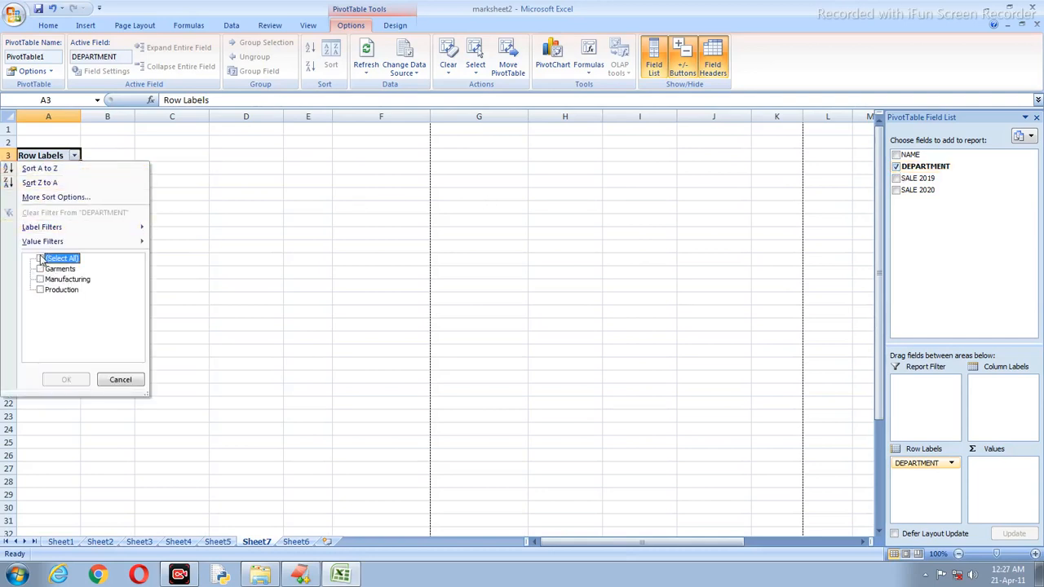
click(40, 269)
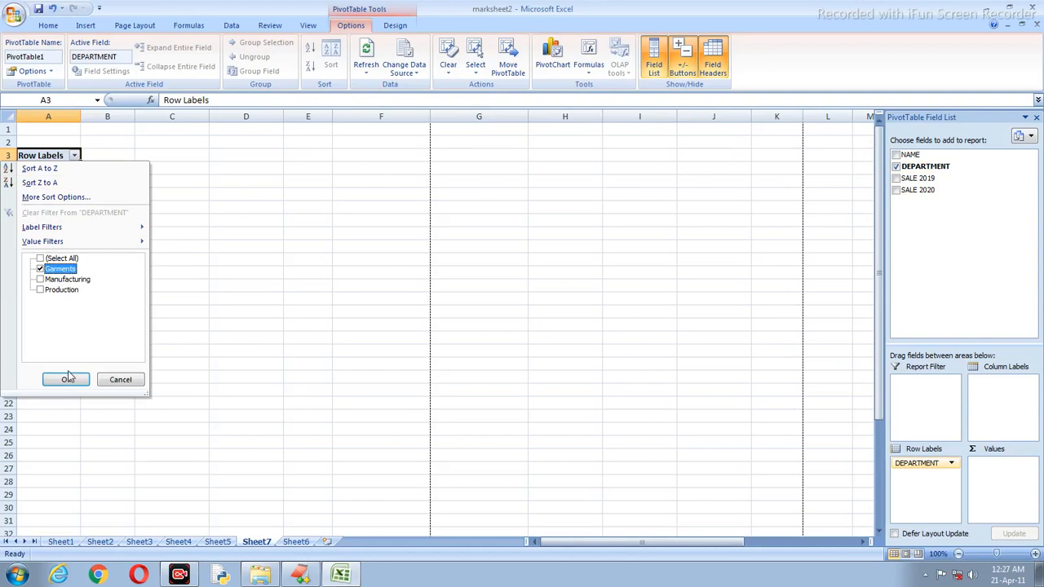
click(68, 379)
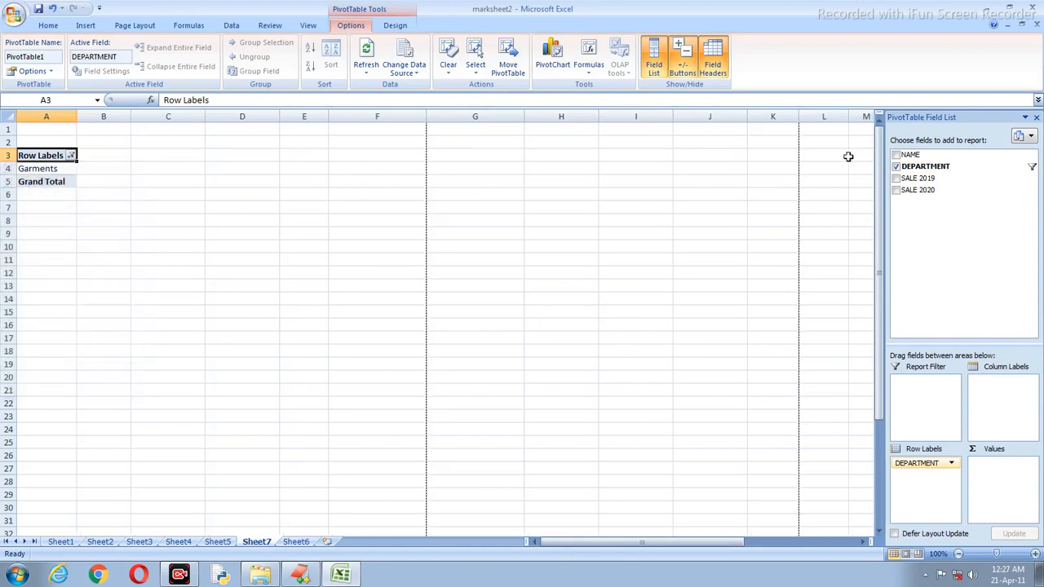
Add NAME beneath DEPARTMENT in the row labels, with SALE 2019 and SALE 2020 as summed values.
click(897, 155)
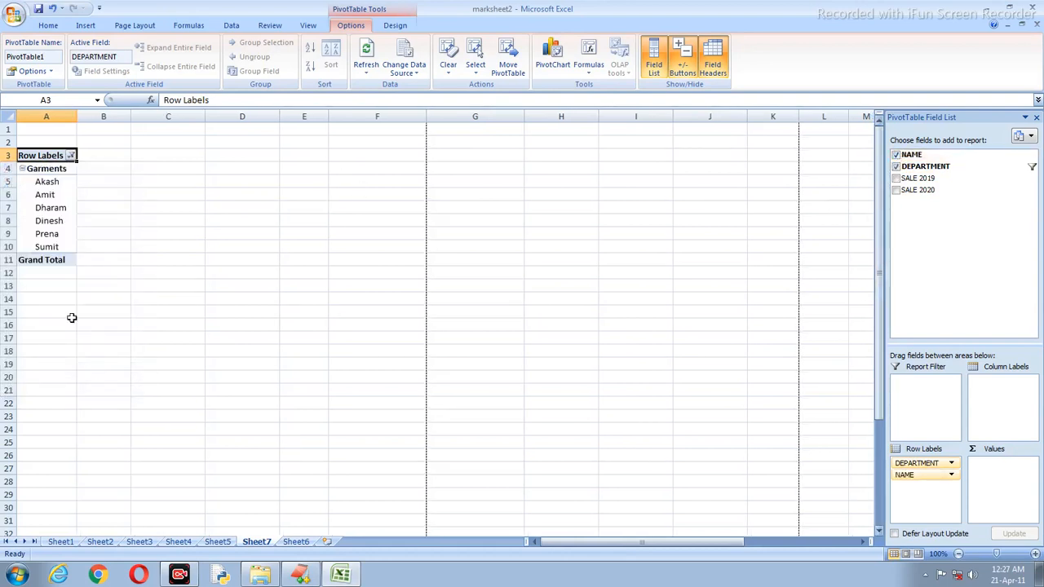
click(56, 181)
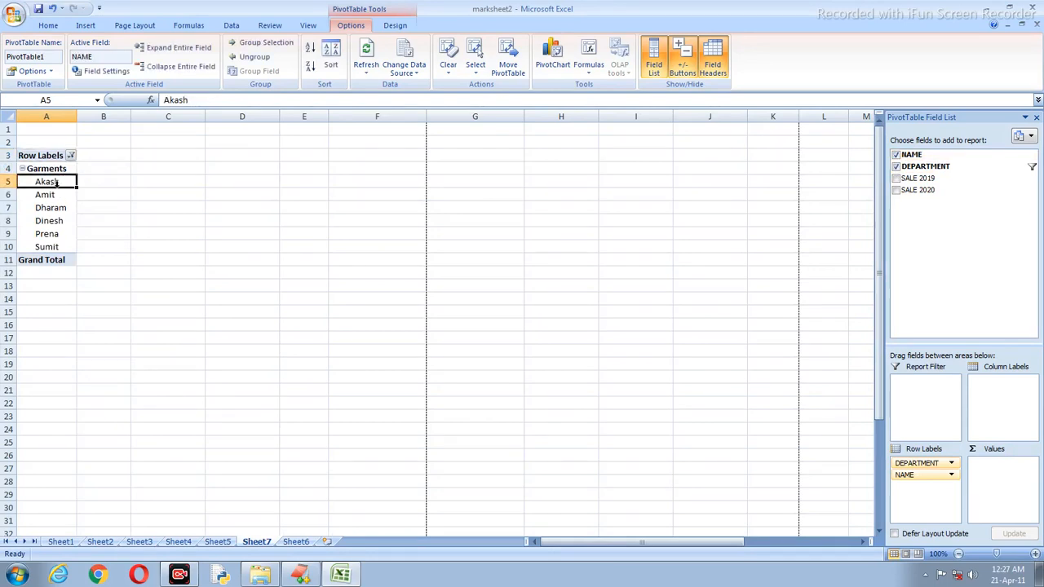
click(57, 196)
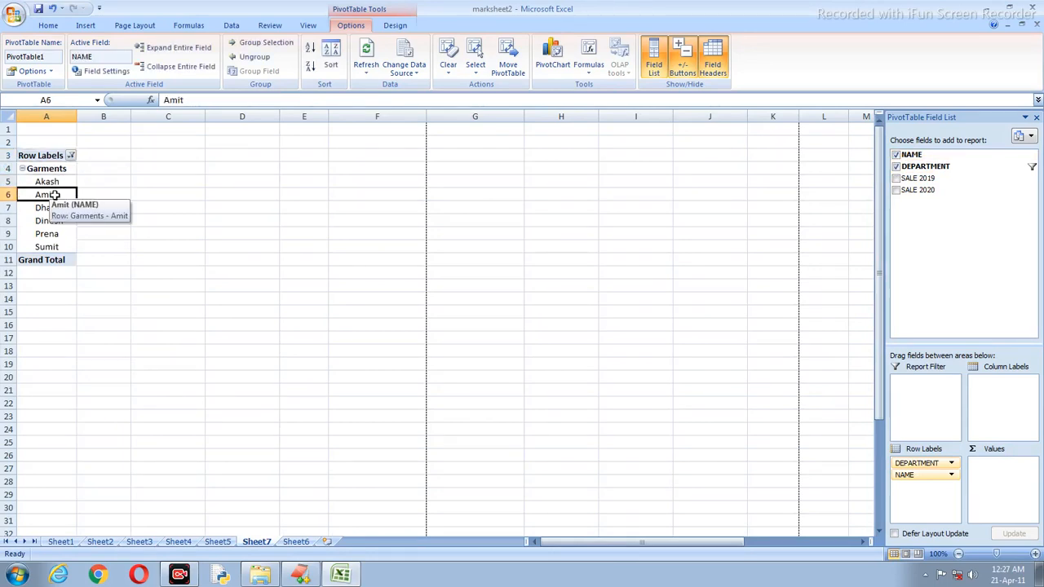
click(896, 178)
click(896, 190)
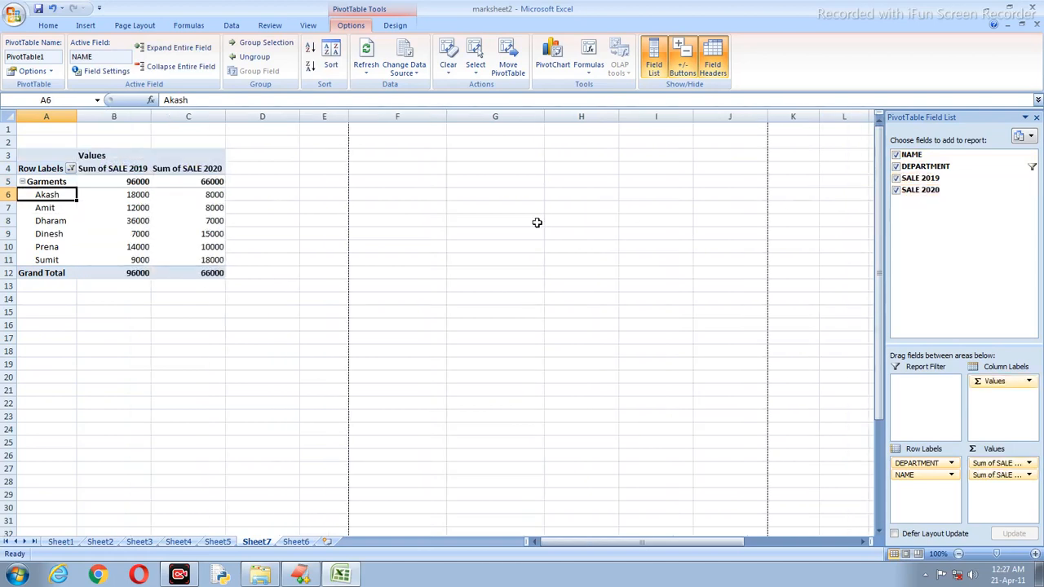
Compare the SALE 2019 and SALE 2020 figures in PivotTable row 7 with the matching record in row 2 of Sheet6.
click(49, 207)
click(126, 208)
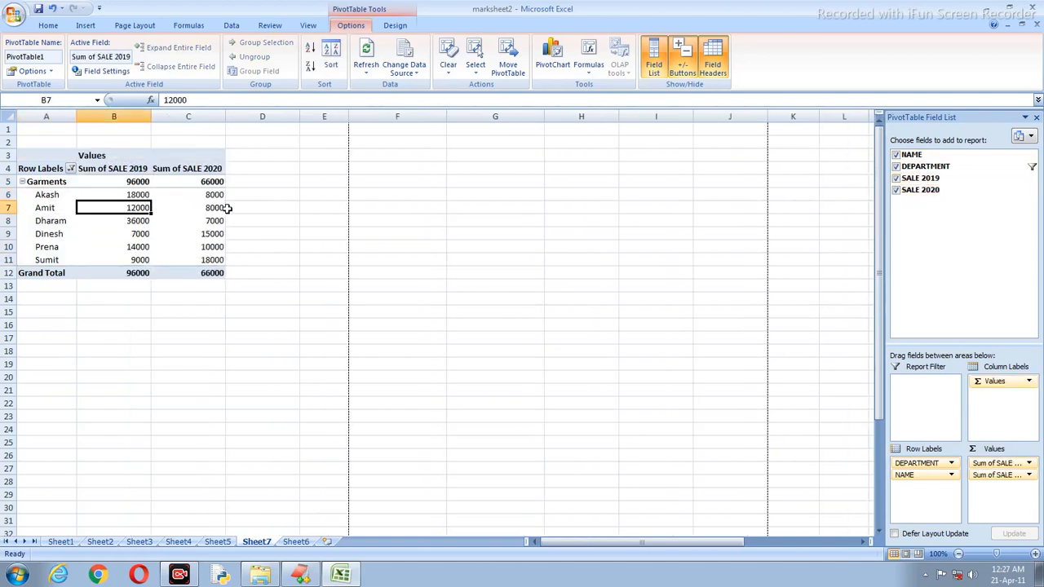
click(245, 207)
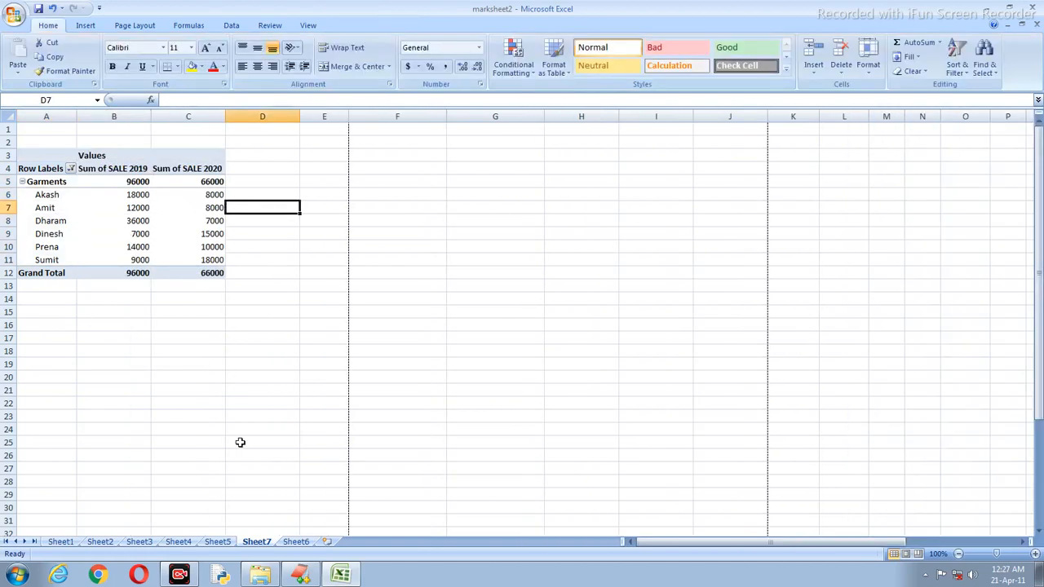
click(297, 543)
click(414, 165)
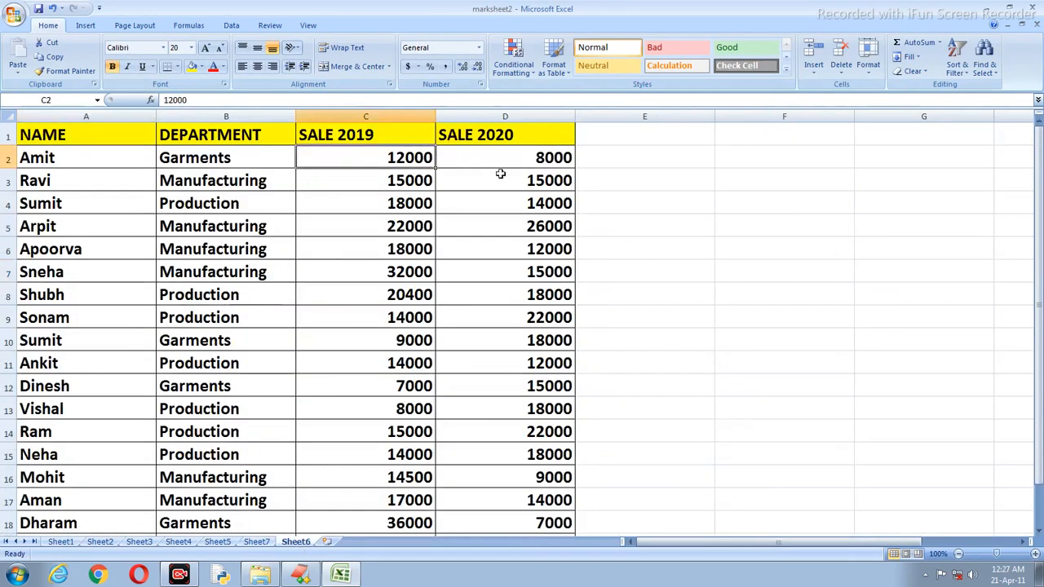
click(539, 165)
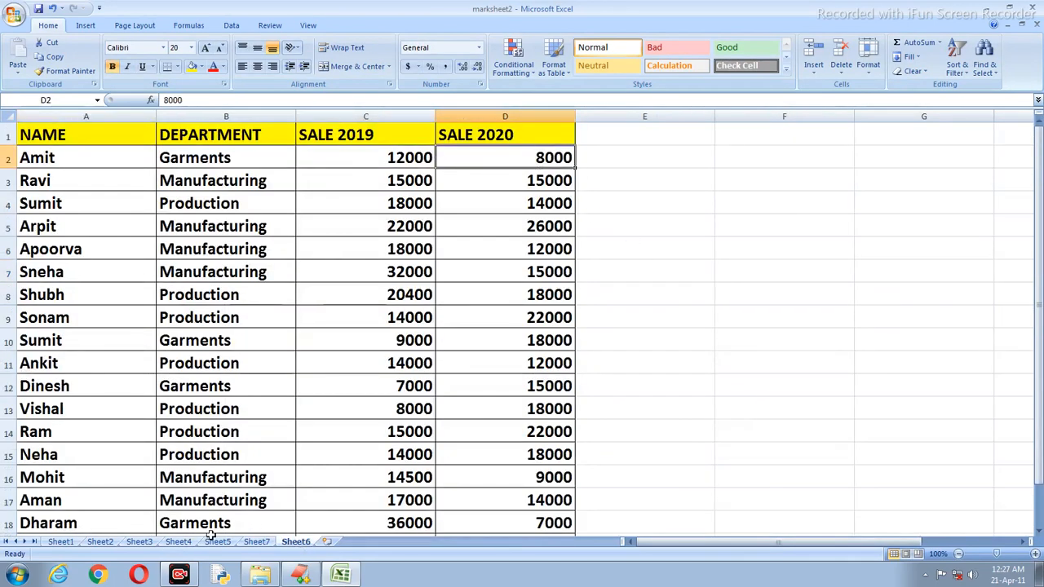
click(257, 543)
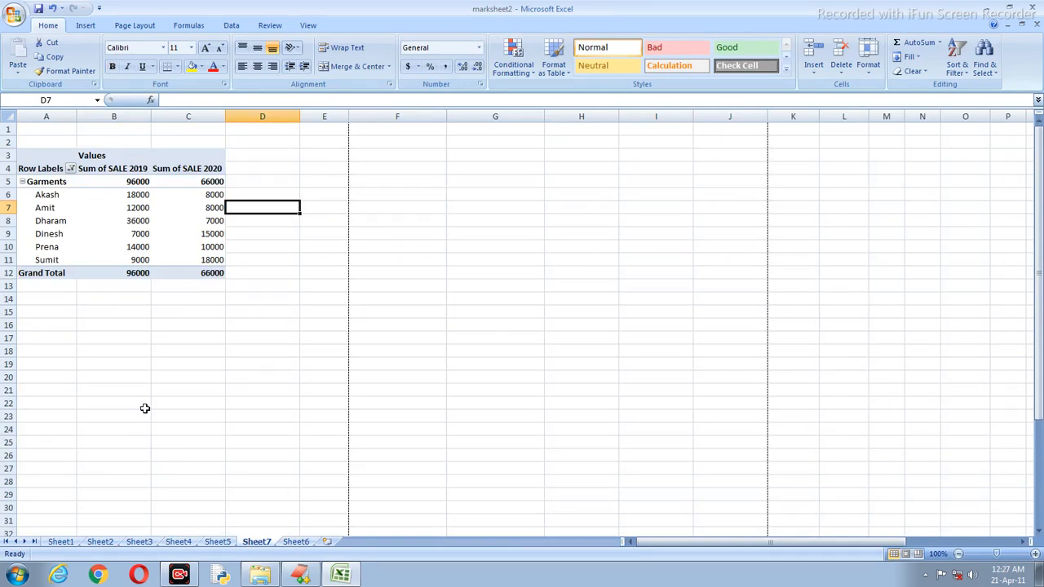
Widen column E in Sheet6 and enter the header "sale 2019+sale 2020" in E1.
click(296, 541)
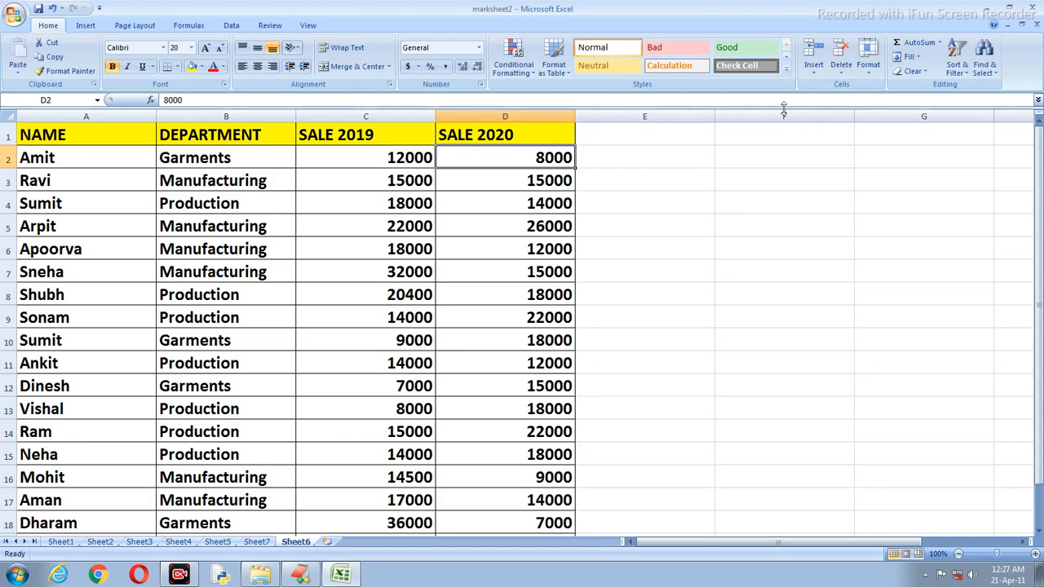
drag(716, 119, 857, 124)
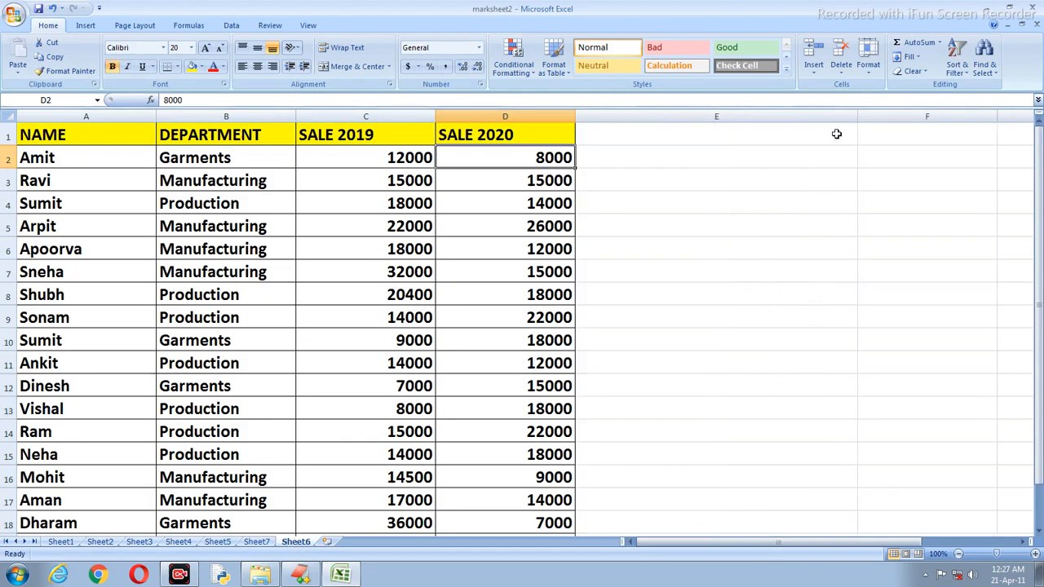
click(656, 131)
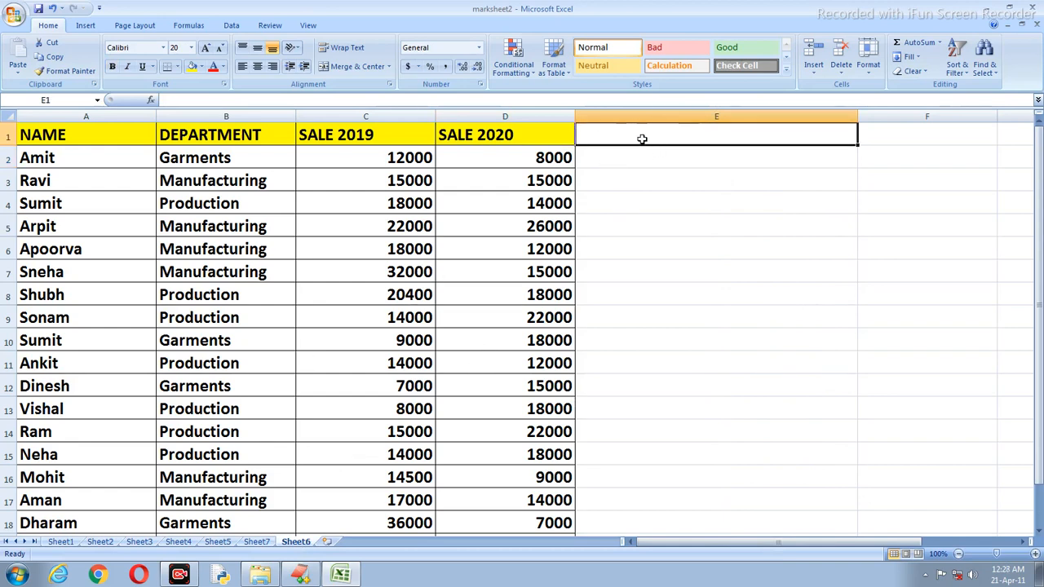
text(sale)
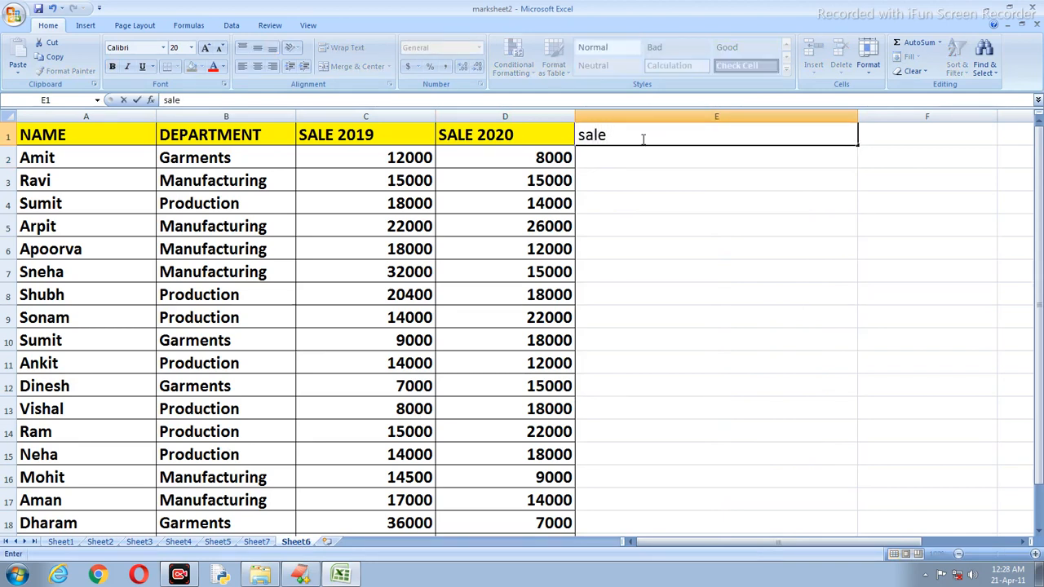
text( 2019+sale 2020)
click(480, 242)
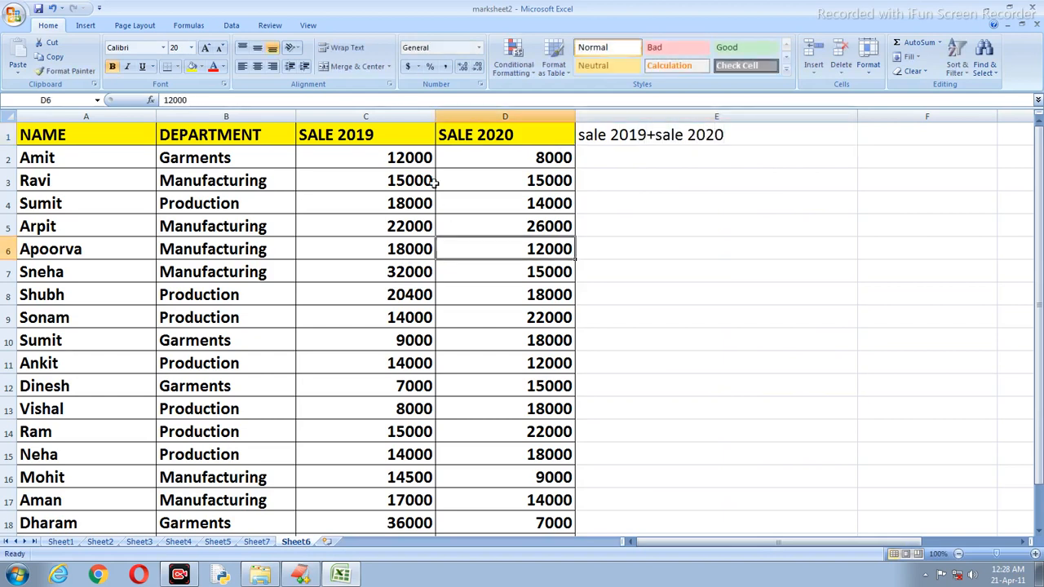
Copy the formatting of the SALE 2020 header onto the new header in E1.
click(502, 132)
click(70, 71)
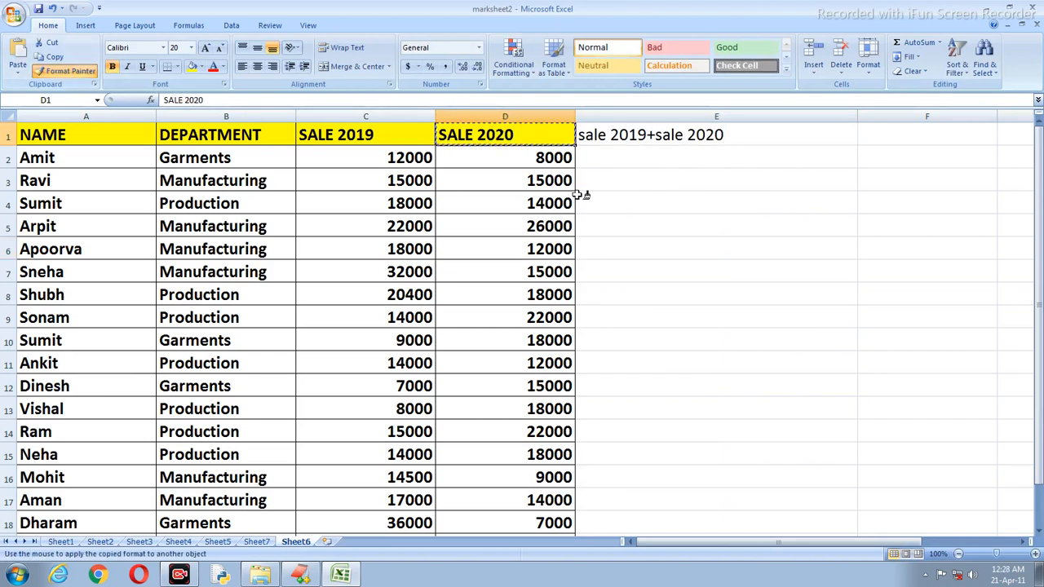
click(645, 134)
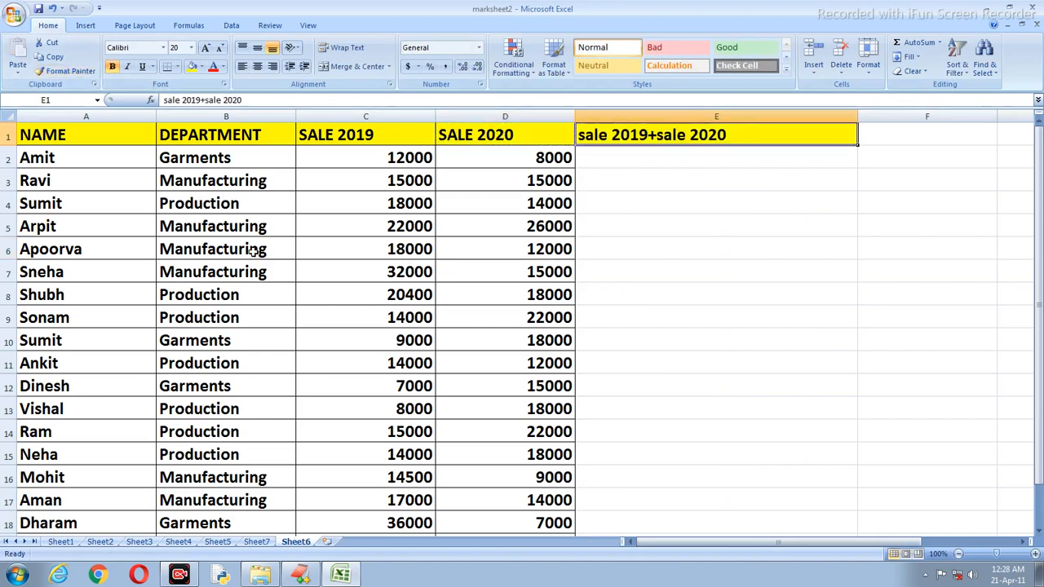
Enter the formula =C2+D2 in E2 to add the first record's two sales figures.
click(638, 160)
text(=)
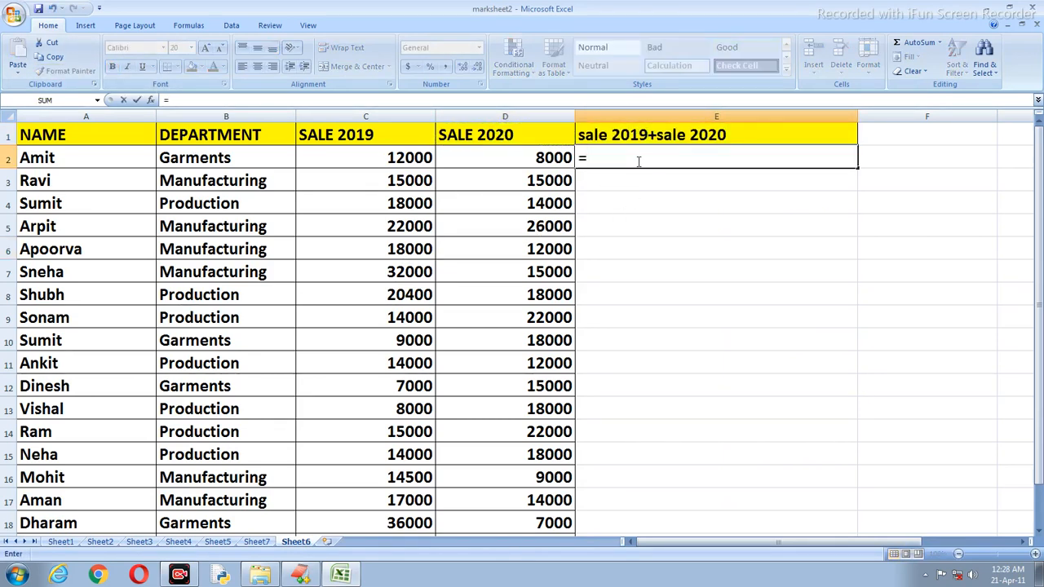
click(406, 158)
text(+)
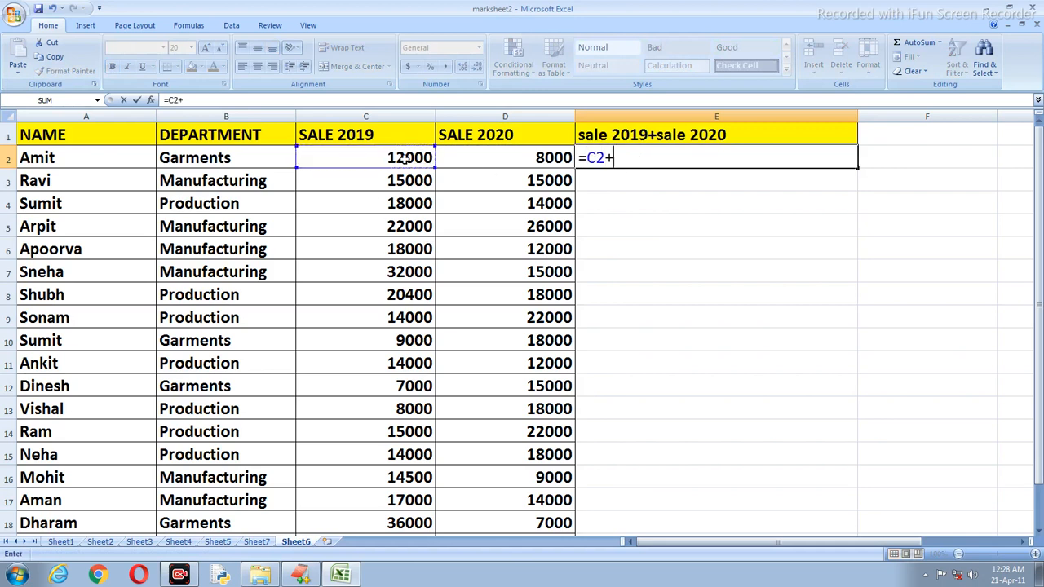
click(491, 151)
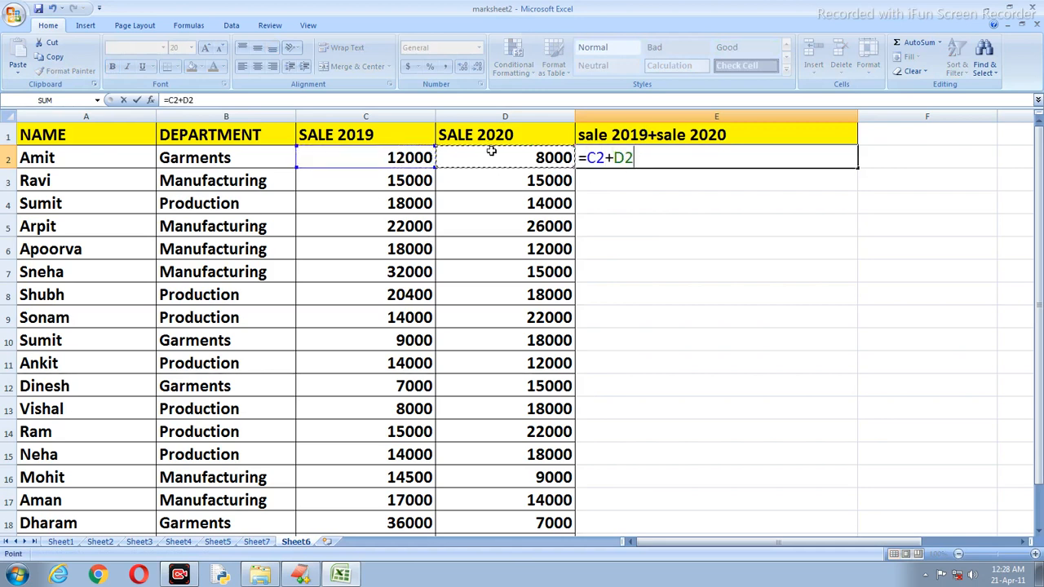
key(Return)
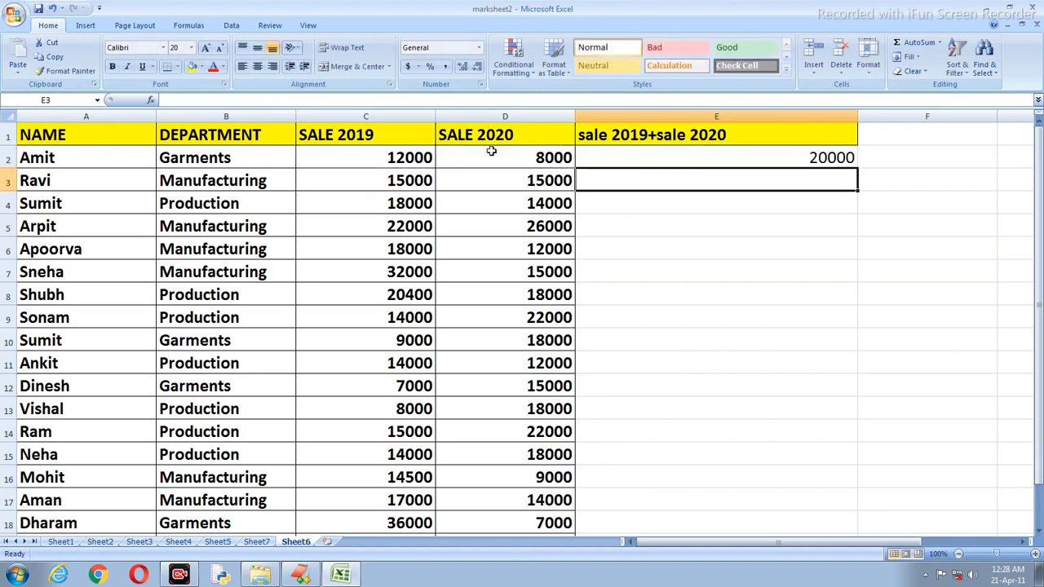
Narrow column E to suit its header and fill the E2 formula down through all the records.
click(718, 161)
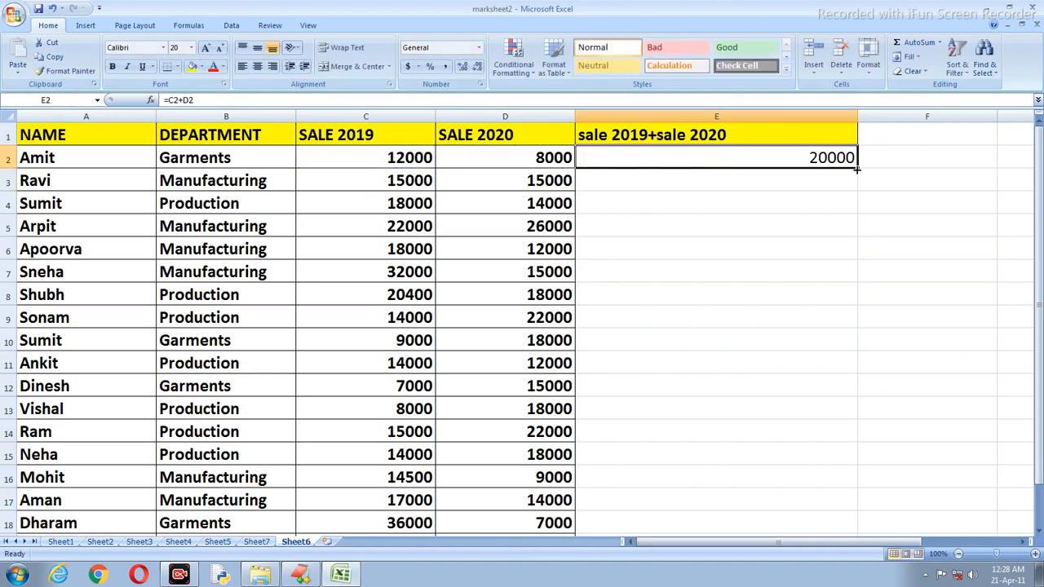
drag(859, 111, 758, 111)
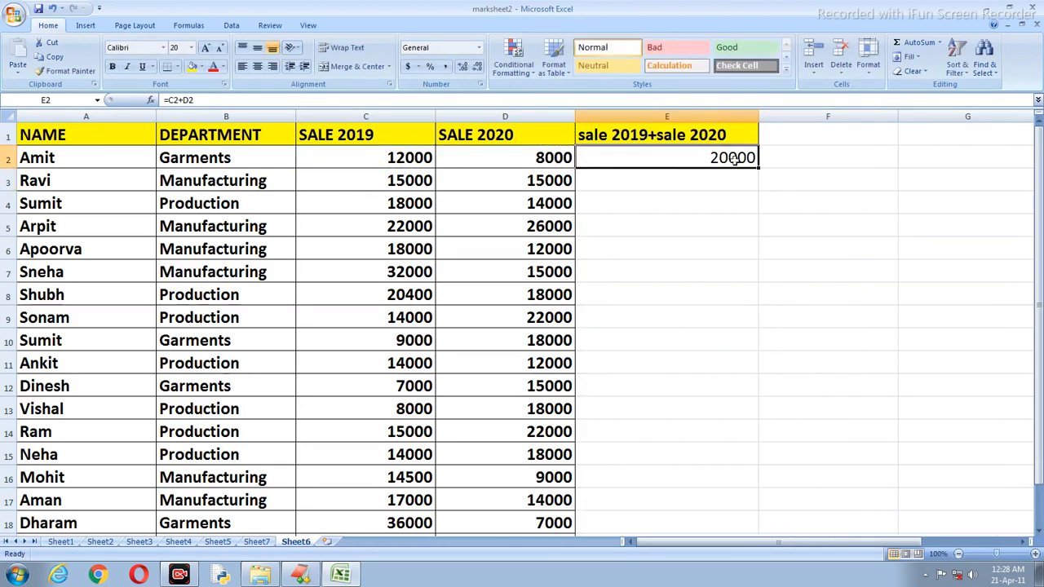
double_click(758, 168)
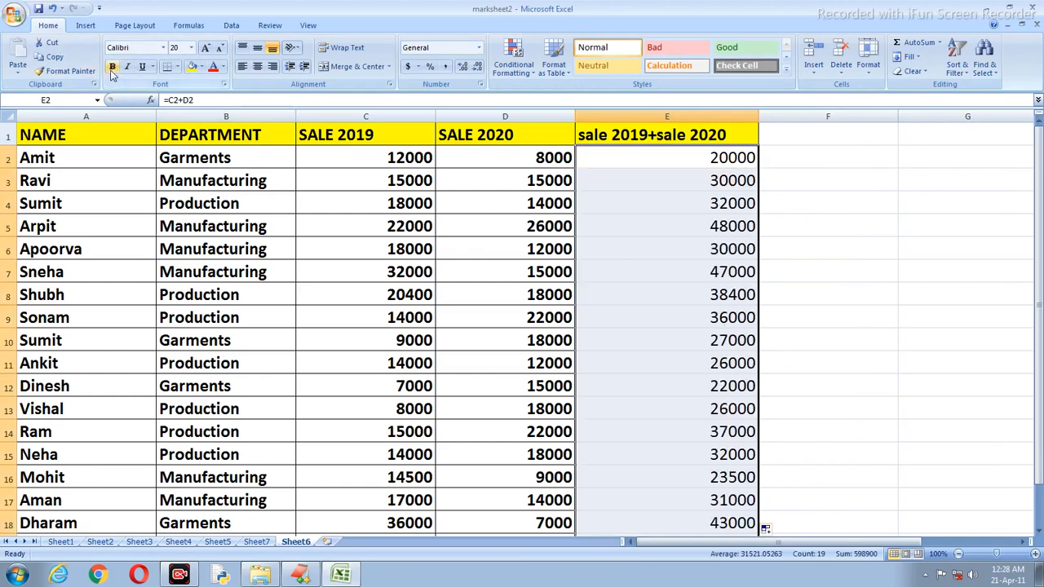
click(482, 222)
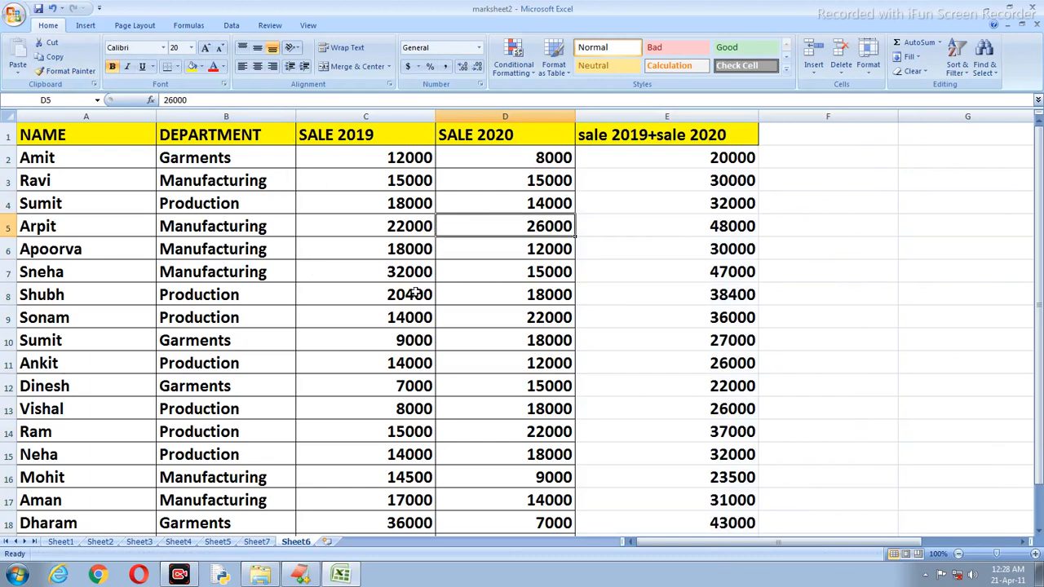
Remove NAME, DEPARTMENT, SALE 2019 and SALE 2020 from the PivotTable in Sheet7.
click(259, 542)
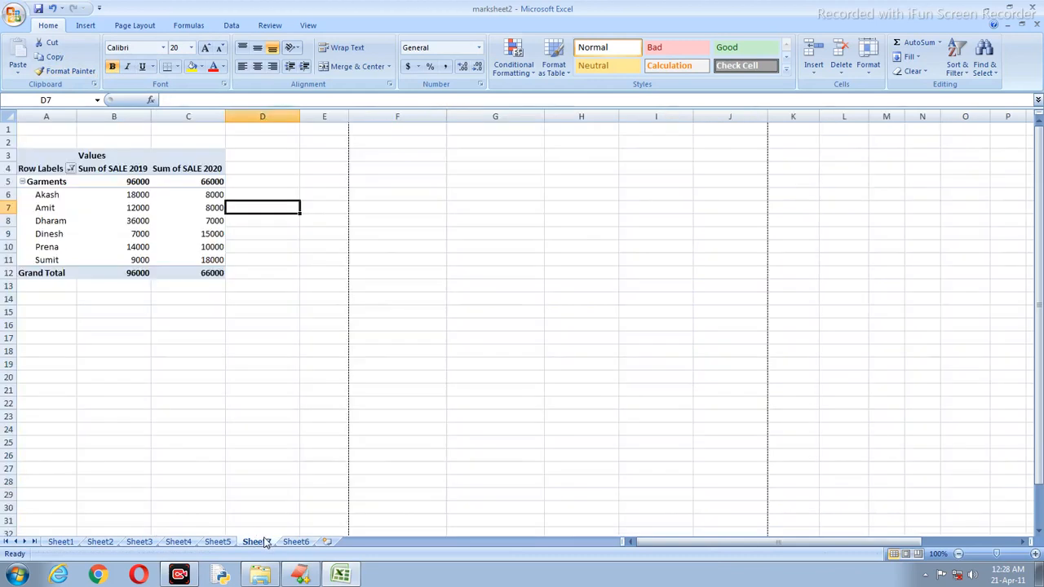
click(111, 276)
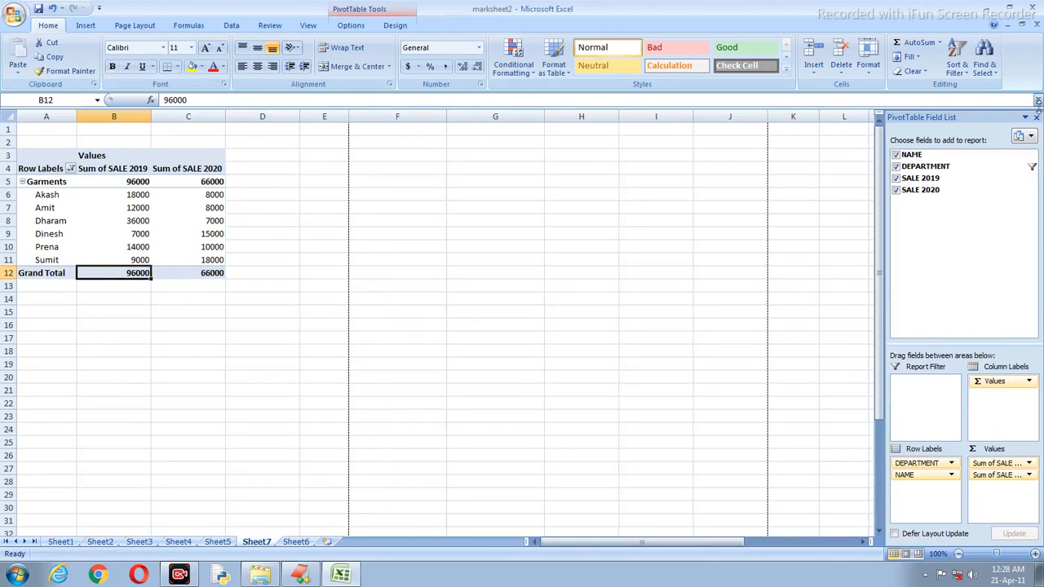
click(897, 155)
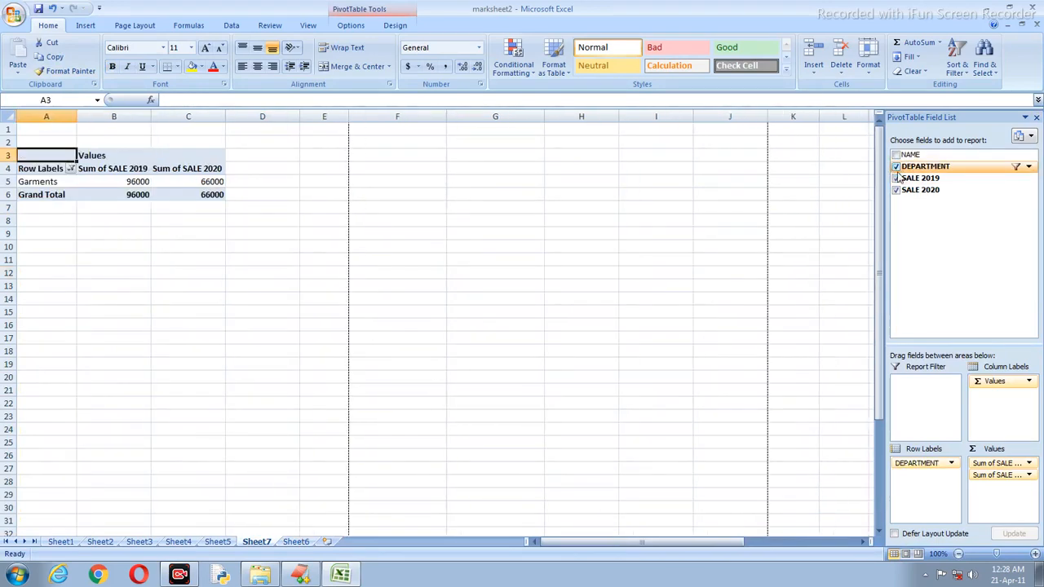
click(897, 166)
click(897, 178)
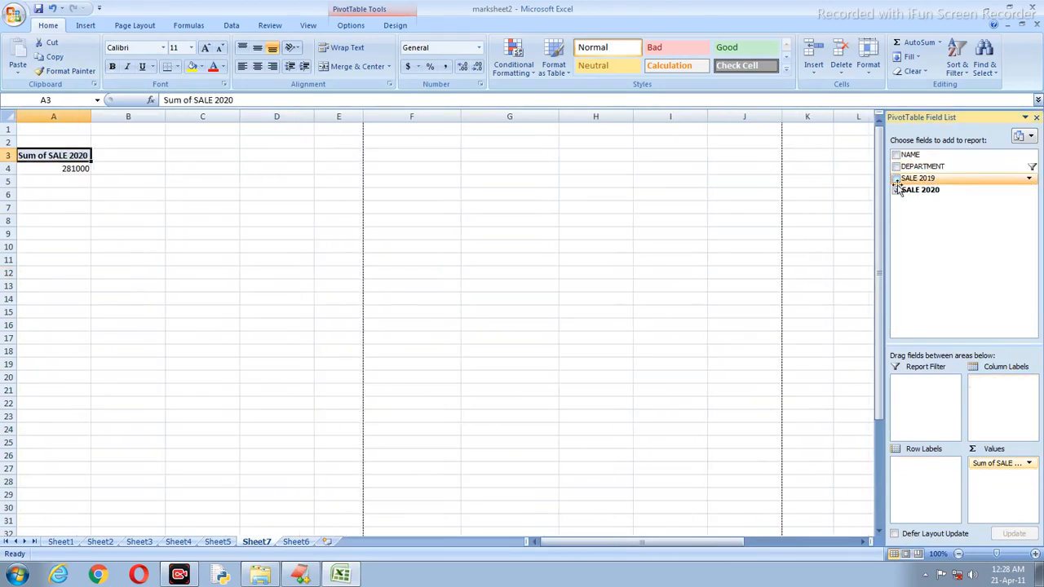
click(896, 189)
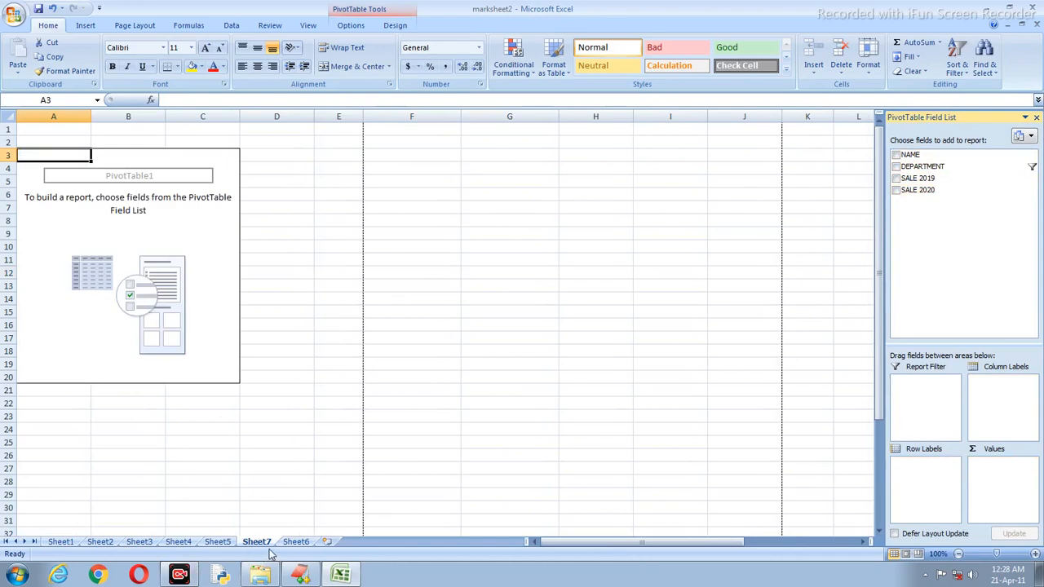
Check the added column in Sheet6 and refresh all data for the empty PivotTable in Sheet7.
click(296, 543)
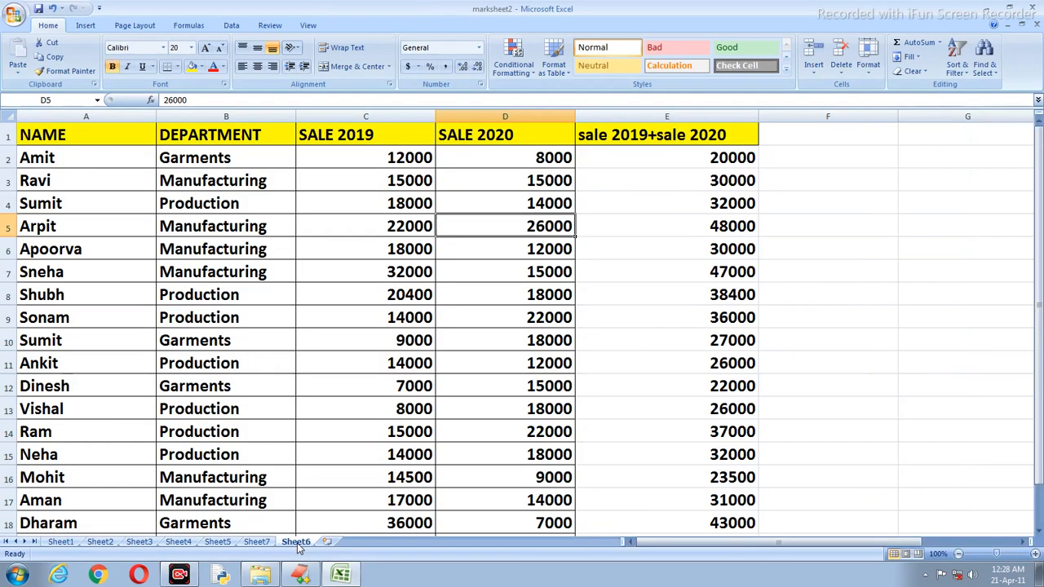
click(256, 542)
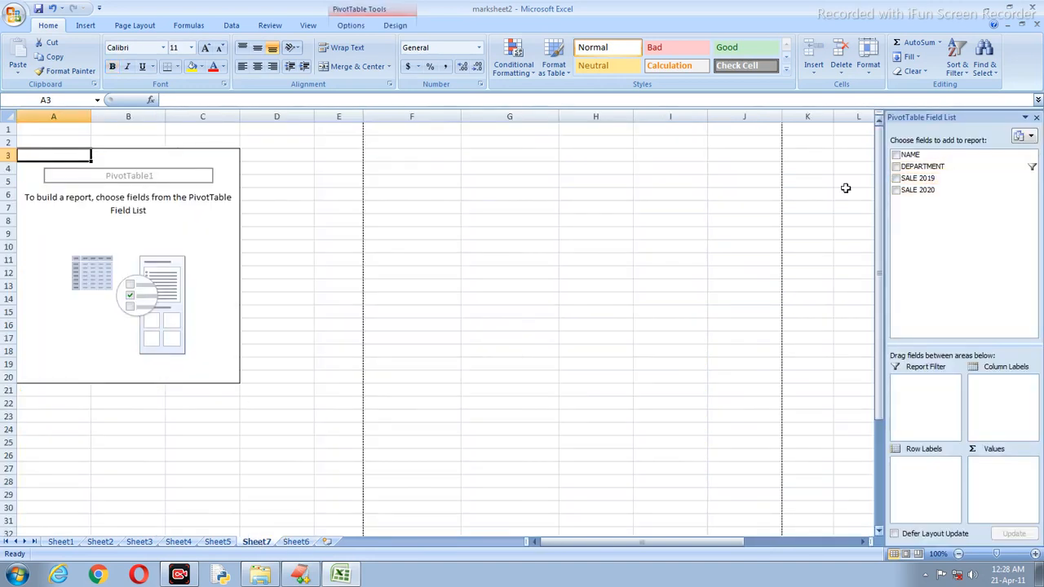
click(197, 275)
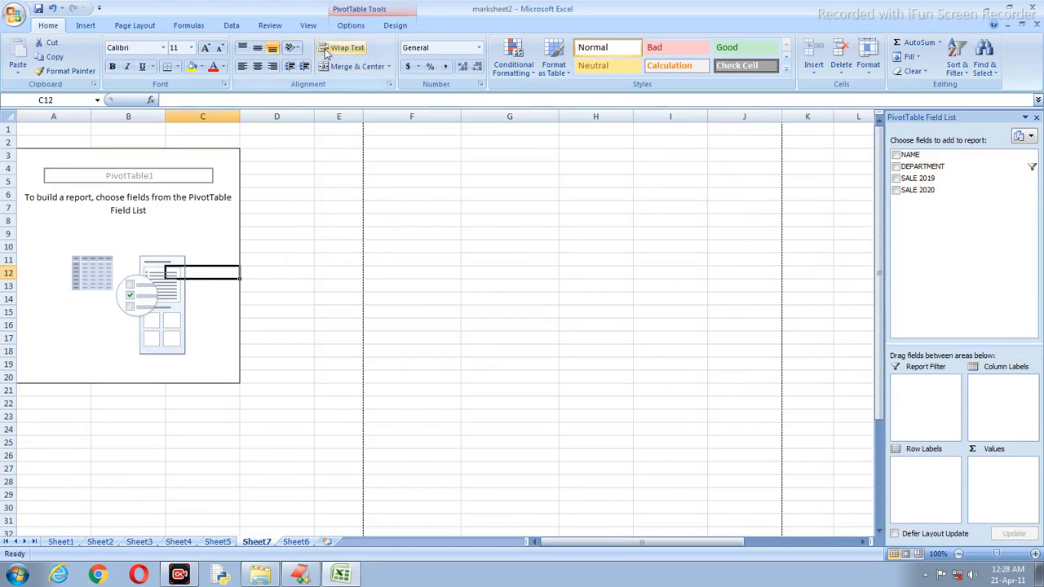
click(352, 27)
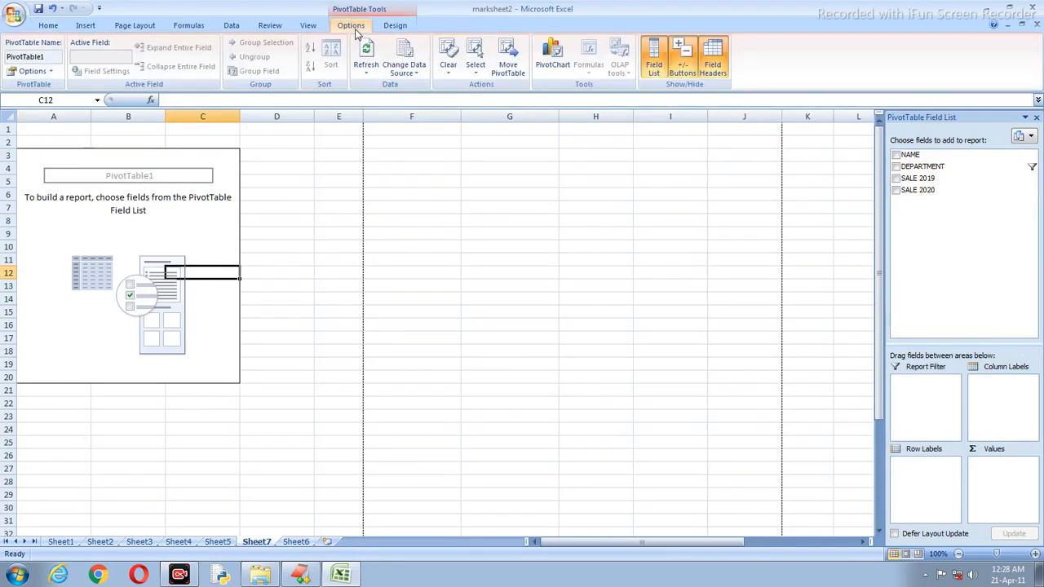
click(367, 68)
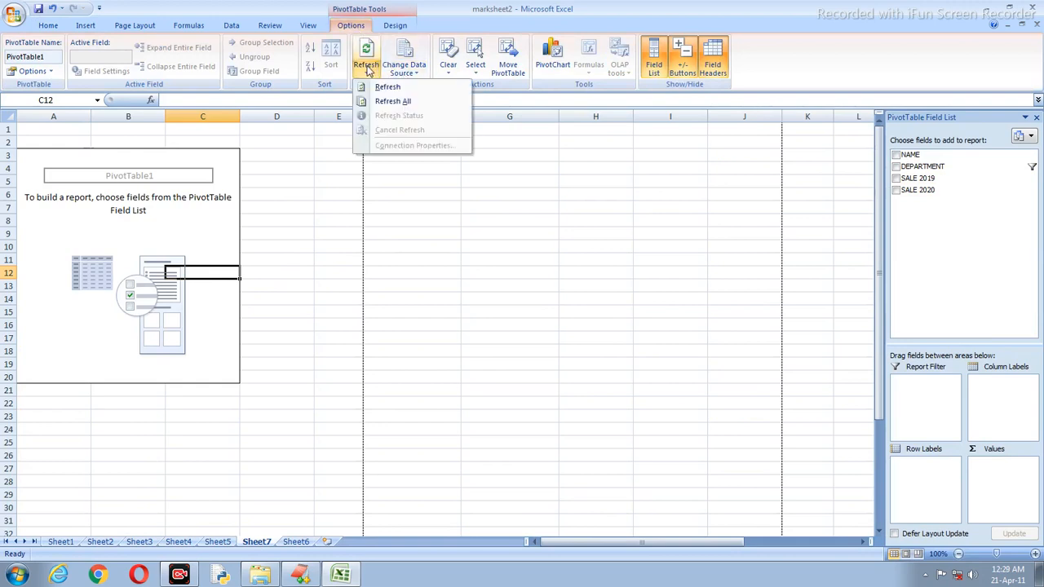
click(405, 101)
click(510, 181)
click(168, 210)
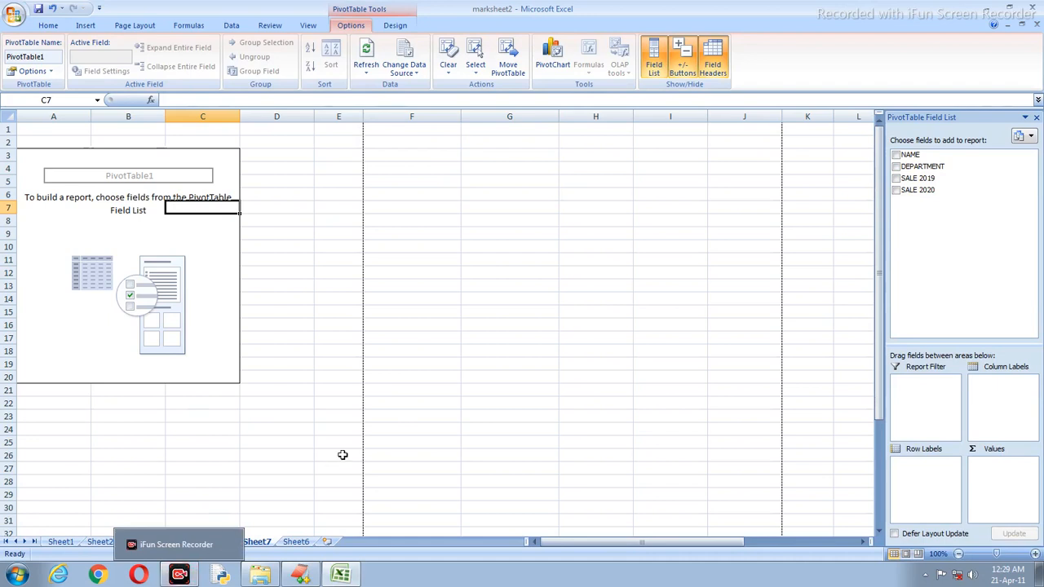
Change the PivotTable's data source range to Sheet6!$A$1:$E$20 to include the sale 2019+sale 2020 column.
click(414, 71)
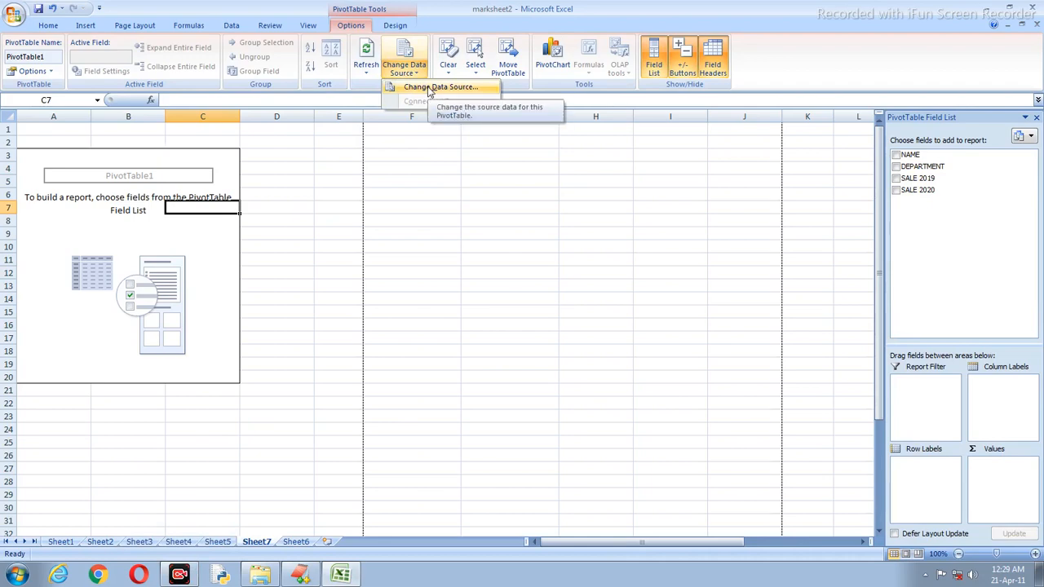
click(430, 87)
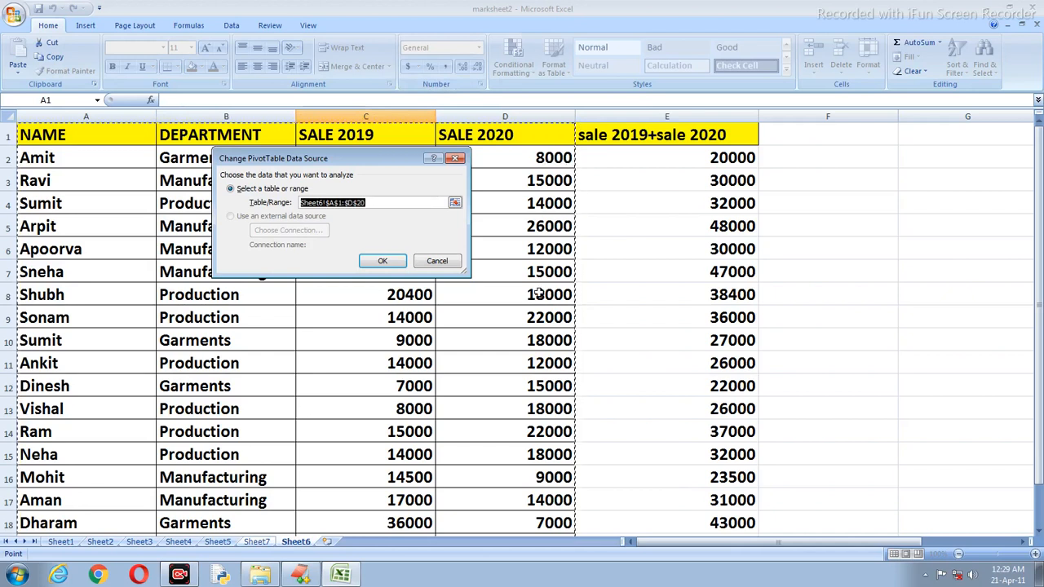
drag(49, 135, 680, 504)
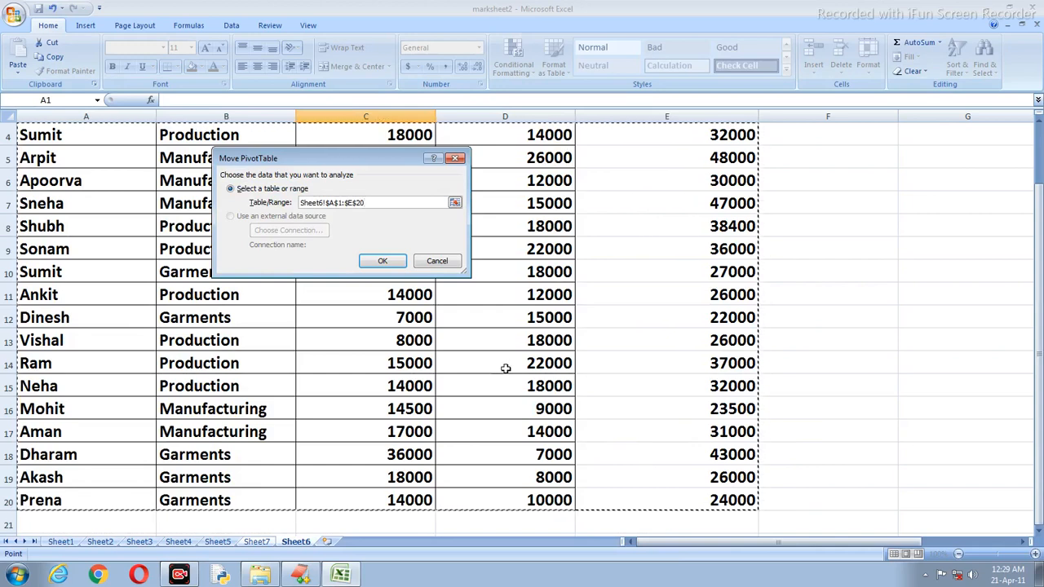
click(382, 261)
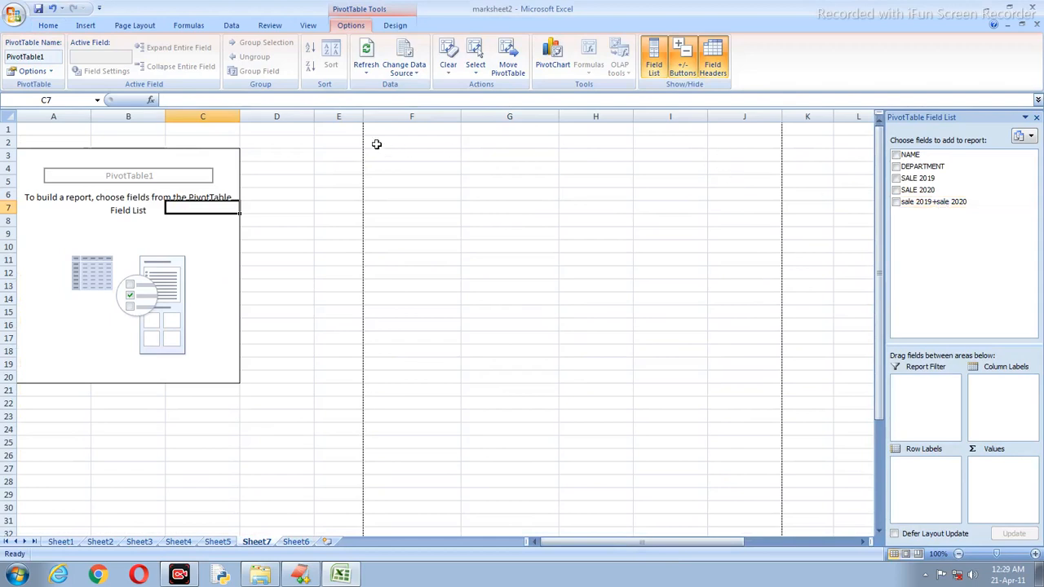
Add DEPARTMENT and sale 2019+sale 2020 to the PivotTable in Sheet7 and check the Garments total.
click(897, 166)
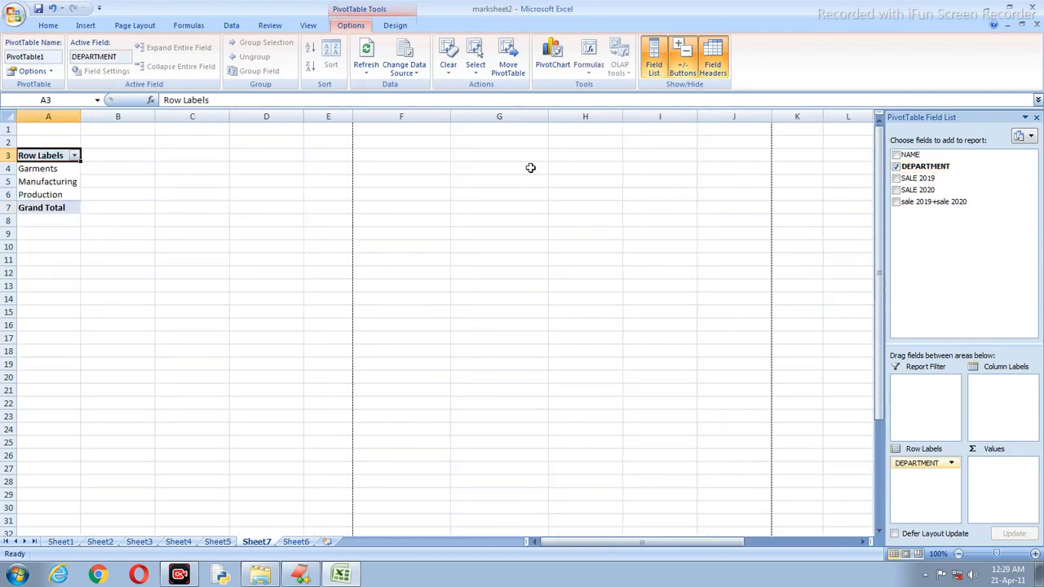
click(897, 201)
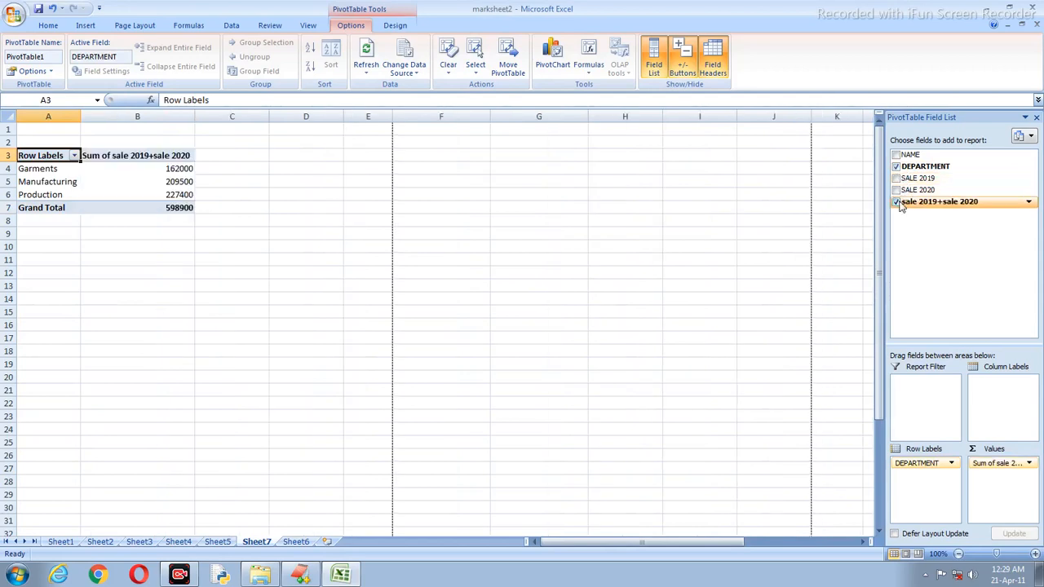
click(63, 170)
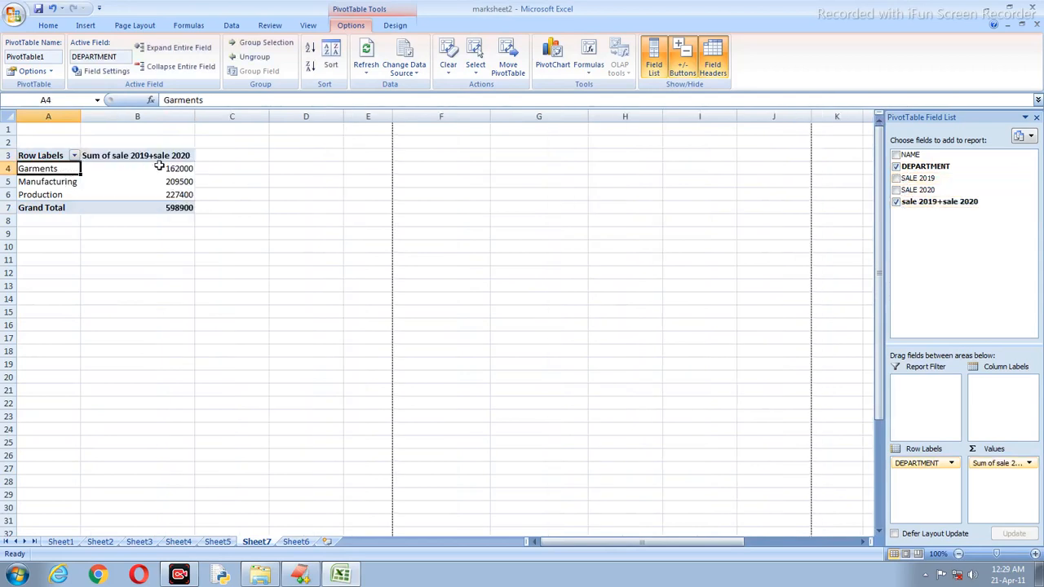
click(158, 166)
mouse_move(152, 188)
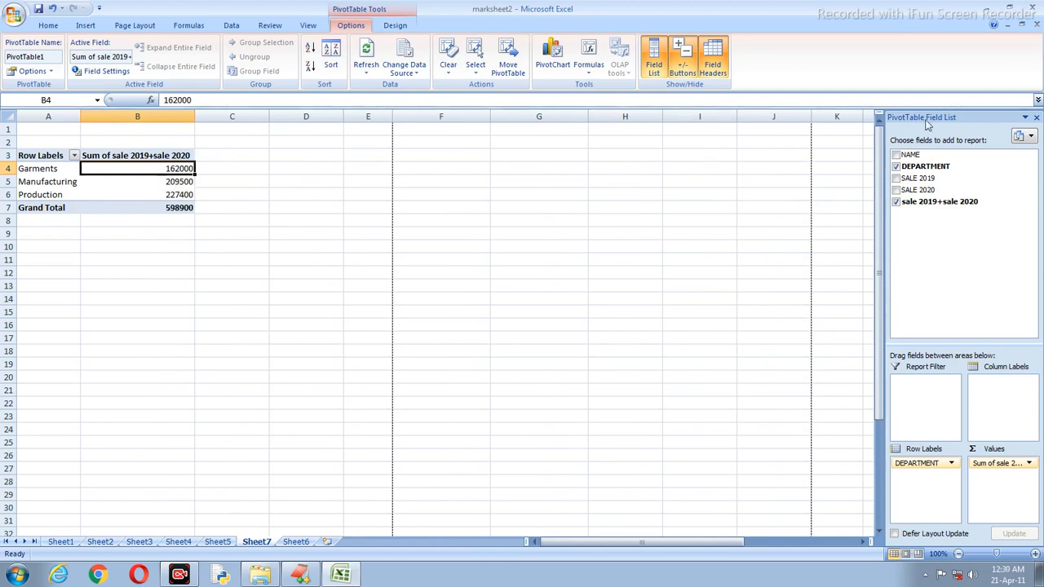
Add NAME, SALE 2019 and SALE 2020 to the PivotTable, and re-add sale 2019+sale 2020 so it is the last value column.
click(897, 155)
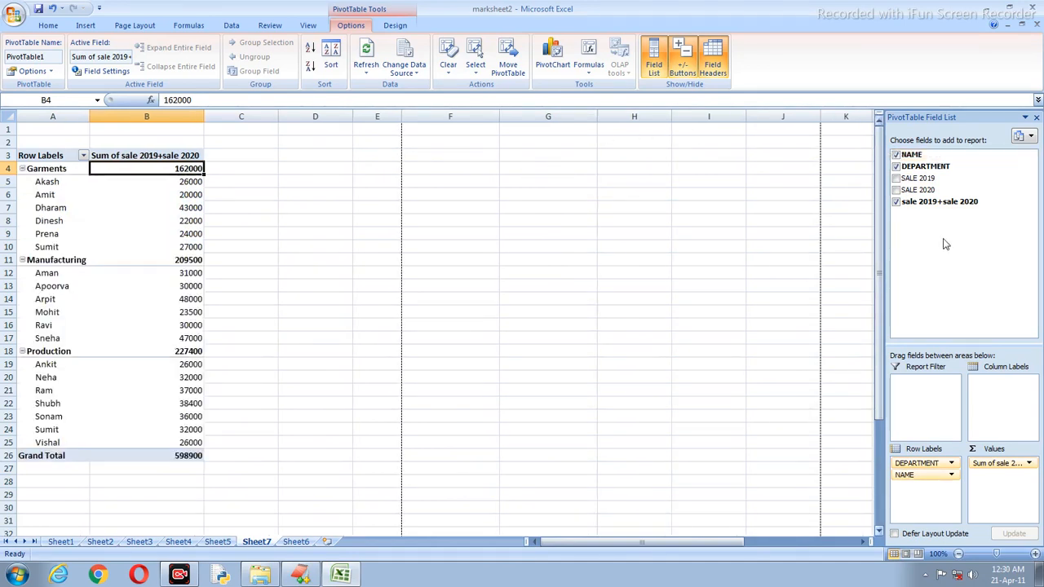
click(897, 178)
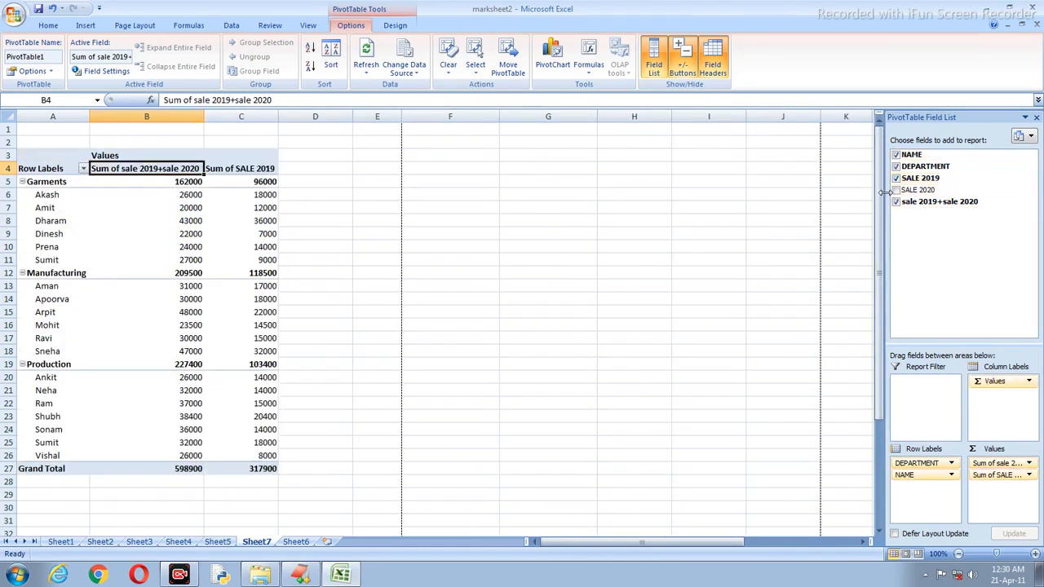
click(897, 190)
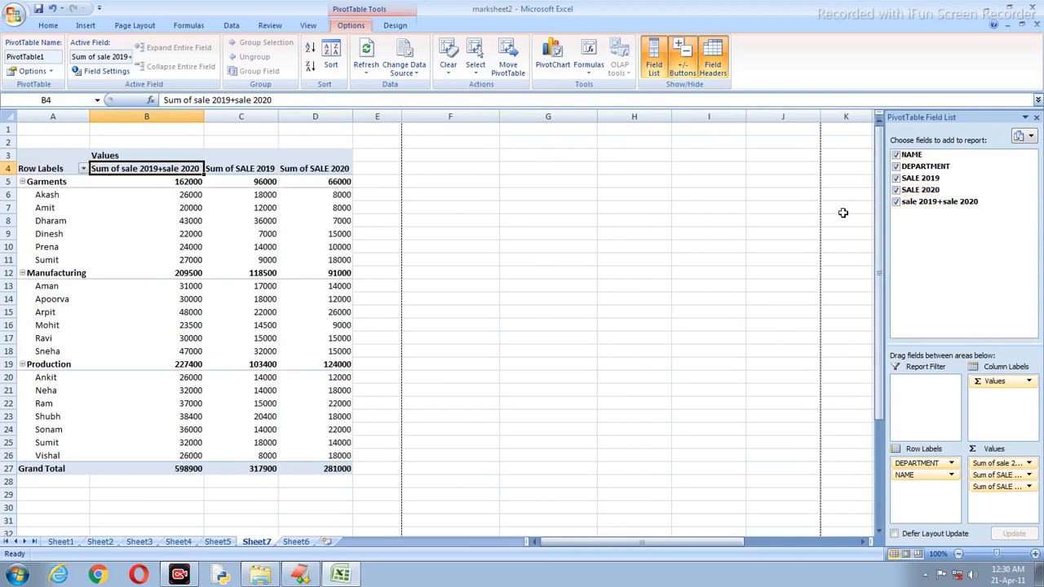
click(897, 202)
click(897, 202)
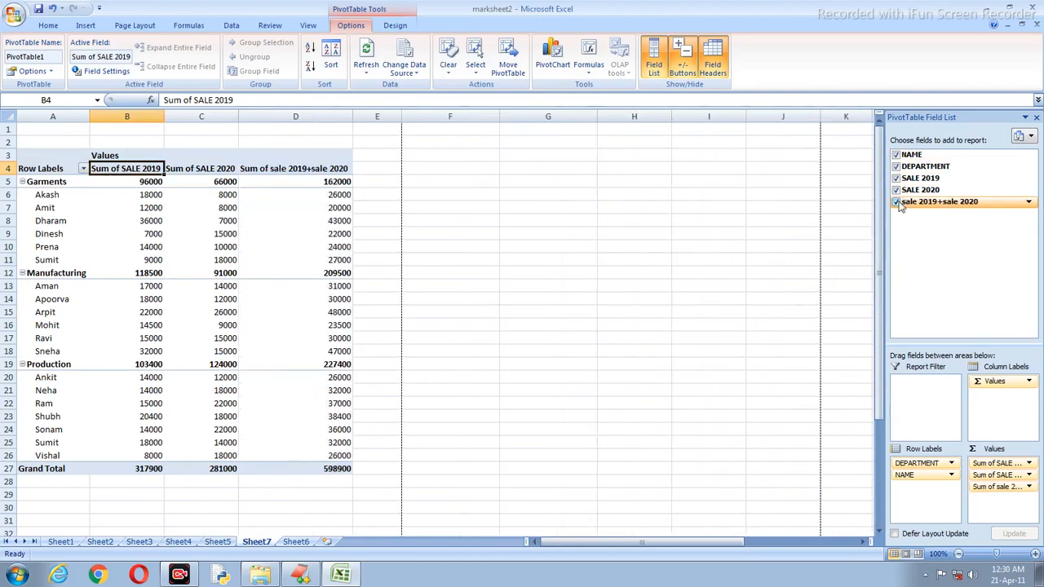
Examine the PivotTable report in a zoomed print preview and return to the worksheet.
click(50, 182)
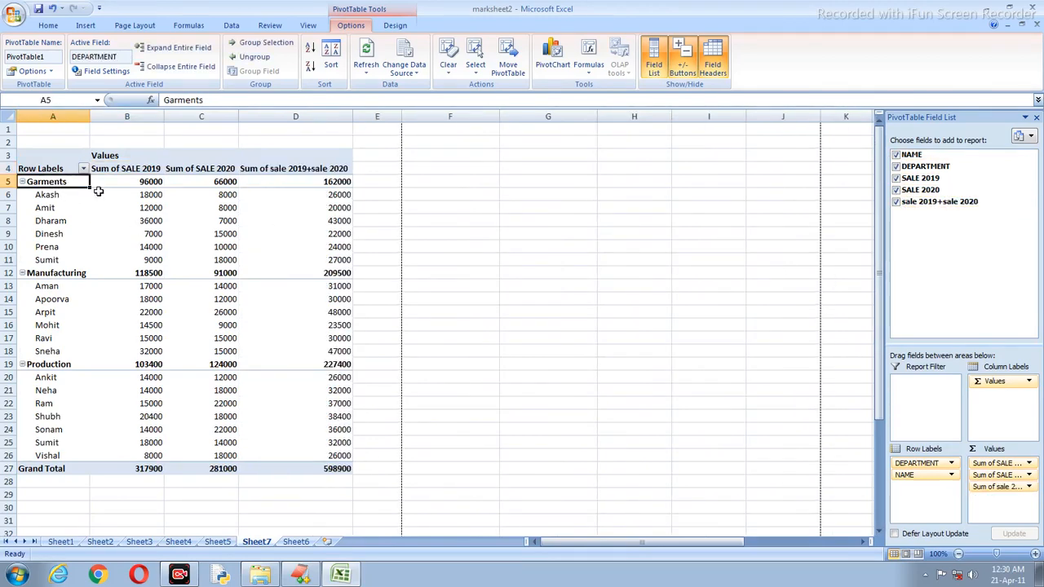
click(15, 14)
mouse_move(16, 161)
click(135, 126)
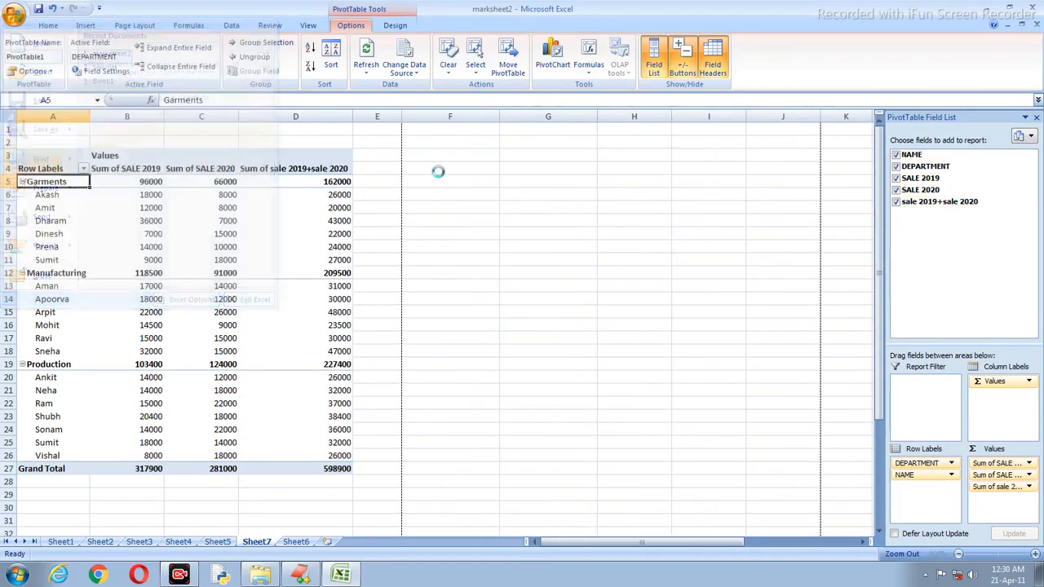
click(558, 245)
scroll(555, 243, up, 1)
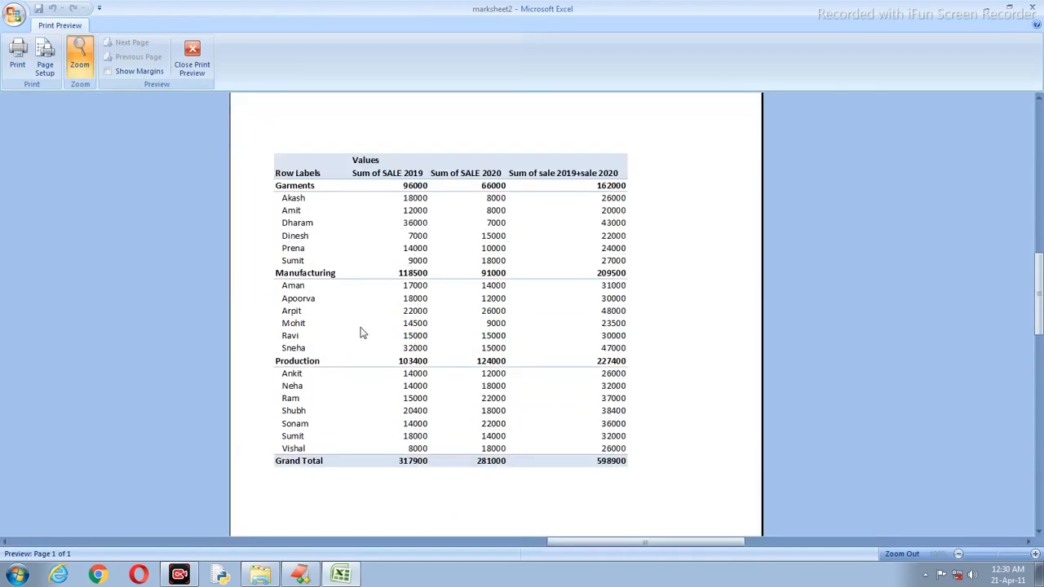
click(192, 63)
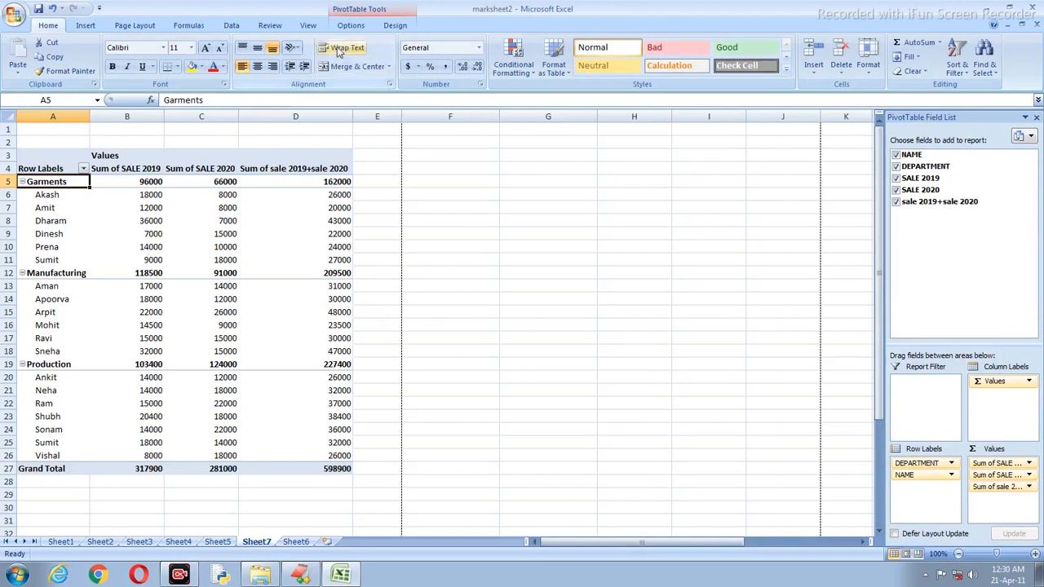
Bring up the PivotTable options for the Sheet7 report and hide the PivotTable Field List.
click(351, 26)
click(277, 195)
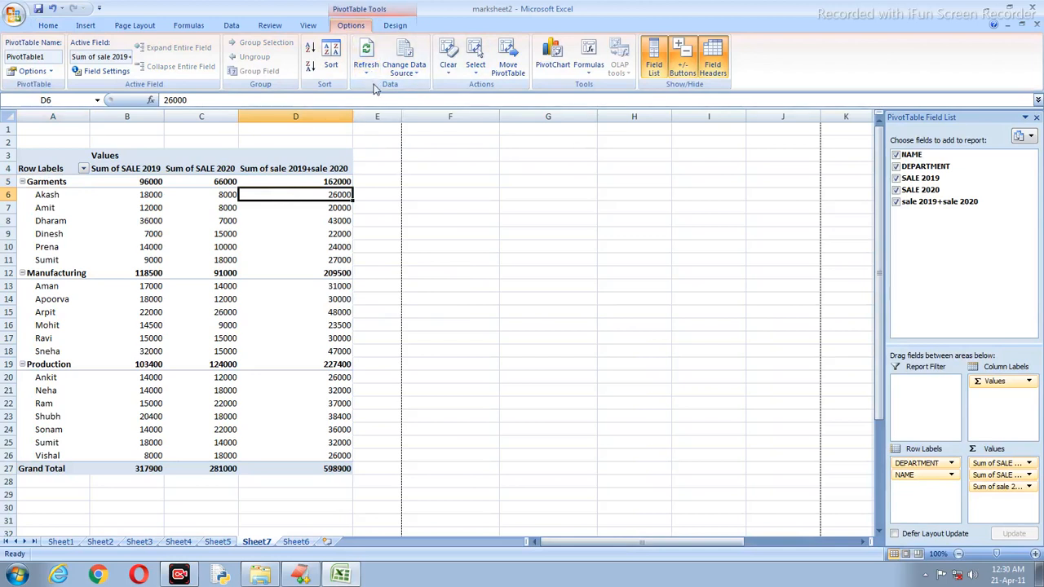
click(1037, 119)
Review the source records in Sheet6, including the DEPARTMENT entries and the sales columns.
click(295, 542)
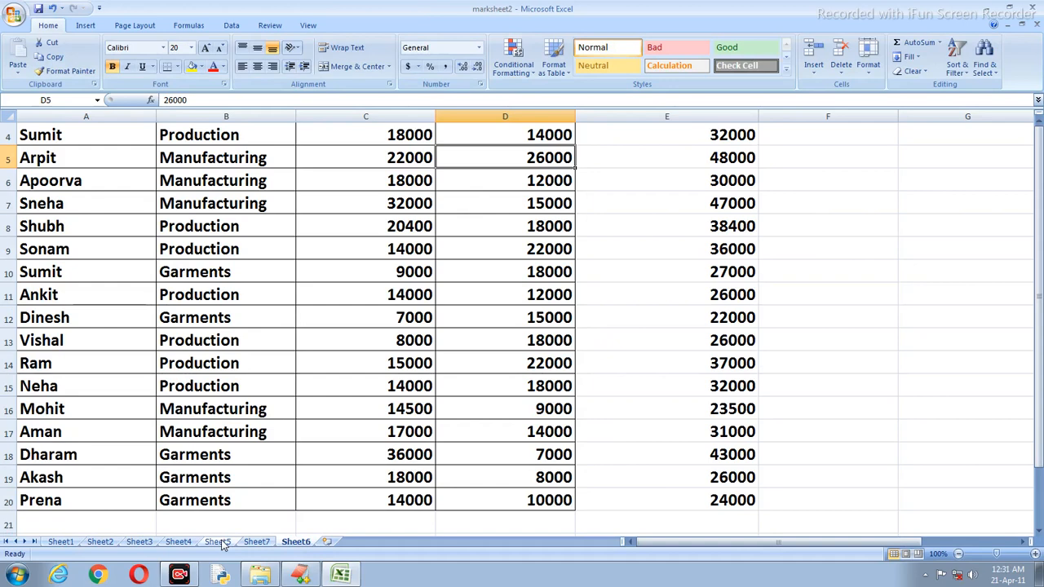
scroll(217, 480, up, 1)
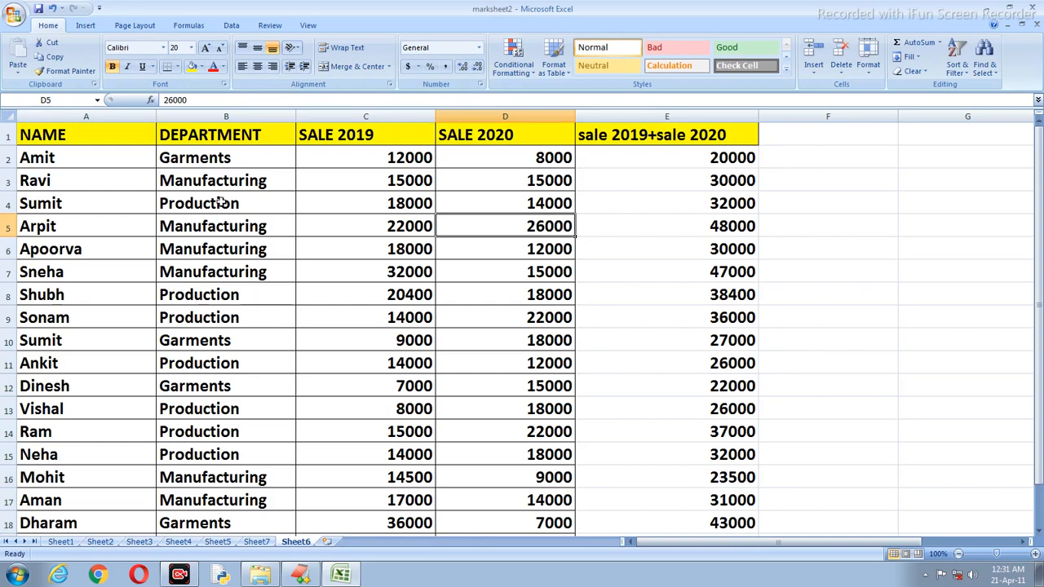
drag(221, 202, 274, 392)
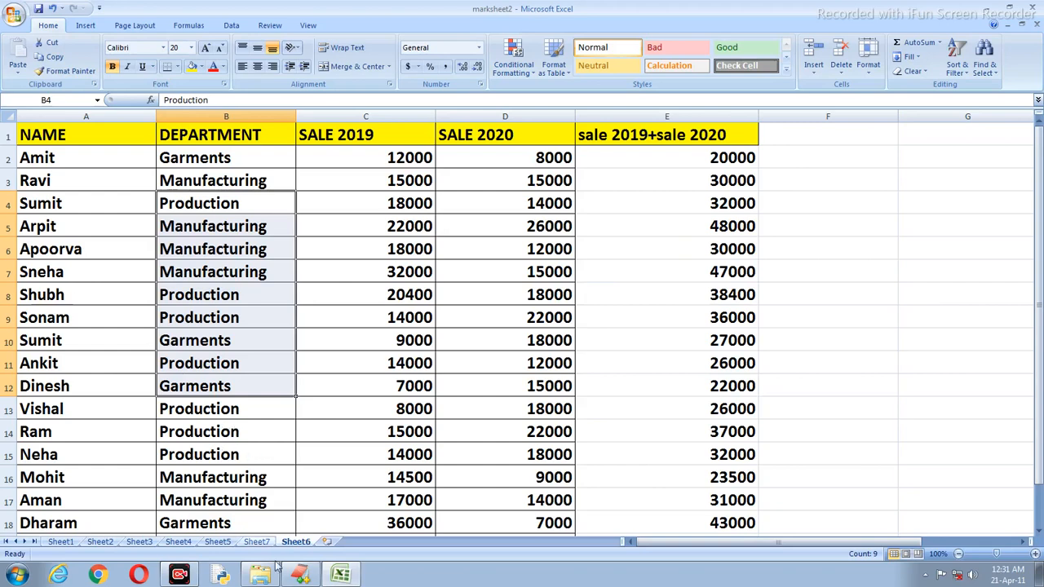
mouse_move(311, 578)
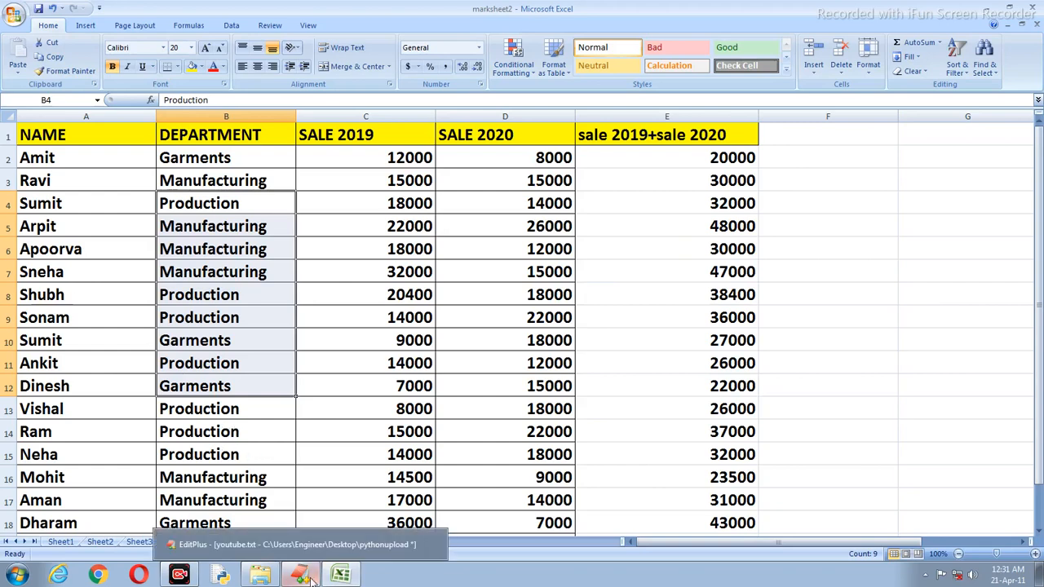
click(454, 405)
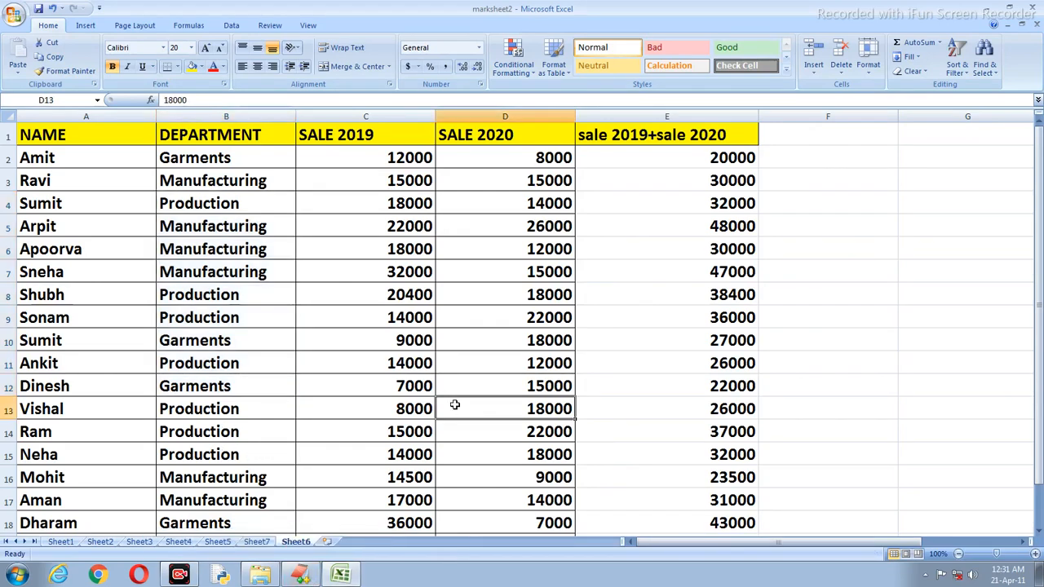
Switch to EditPlus and highlight the channel name, website address and blog address in youtube.txt.
click(302, 577)
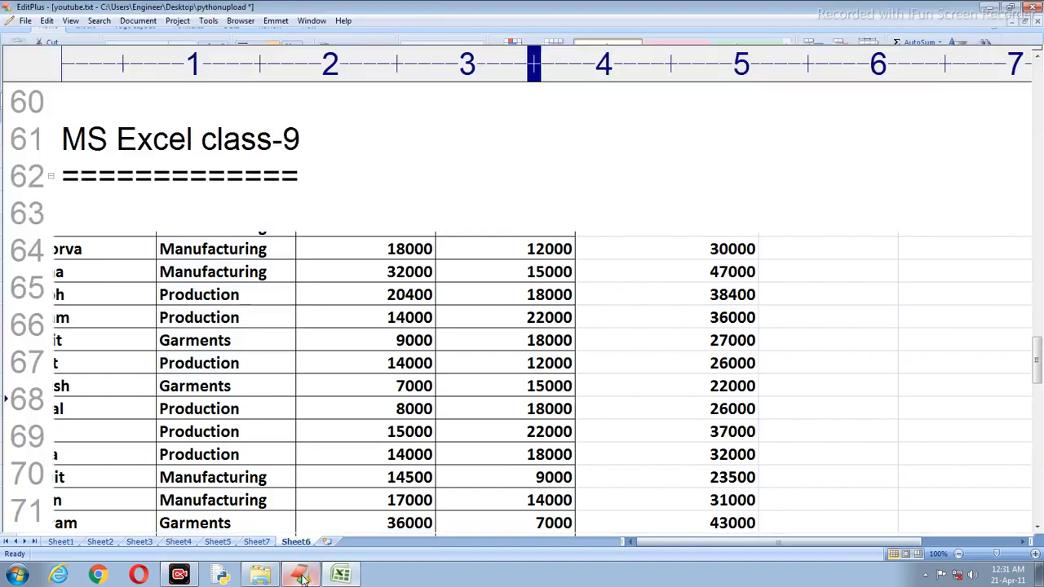
drag(63, 324, 447, 334)
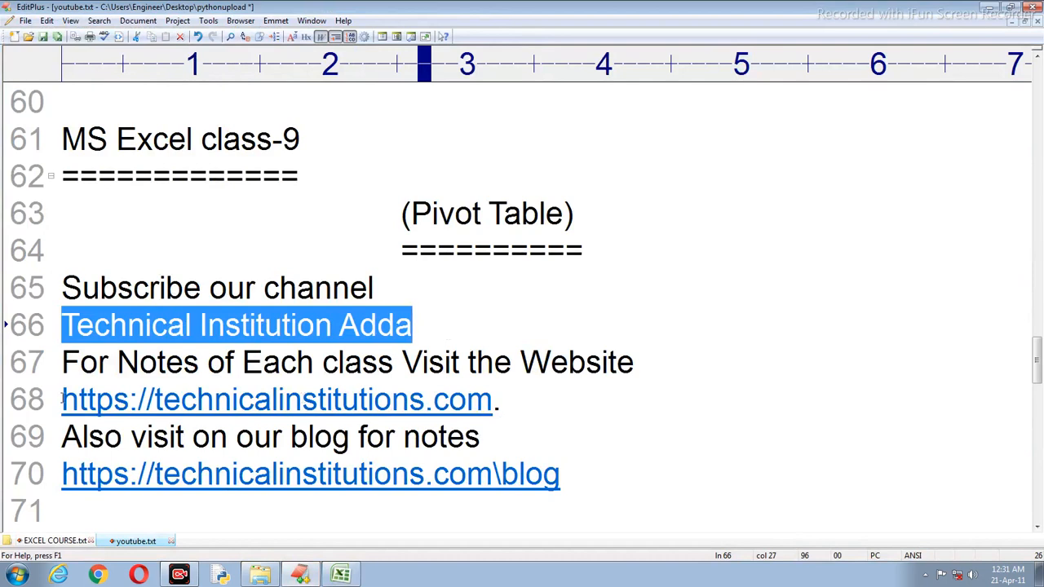
drag(63, 400, 488, 441)
click(173, 490)
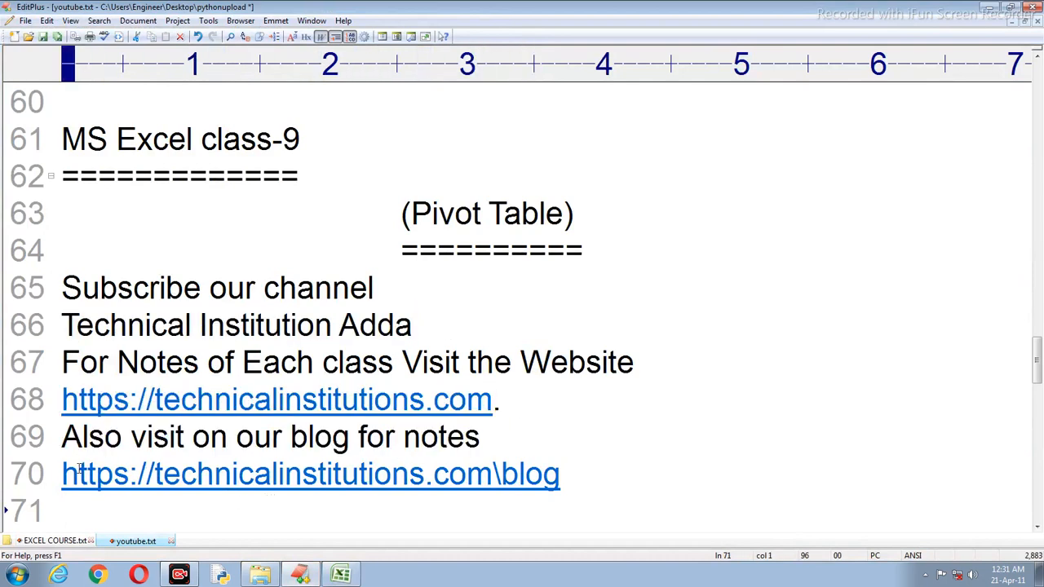
drag(62, 474, 597, 483)
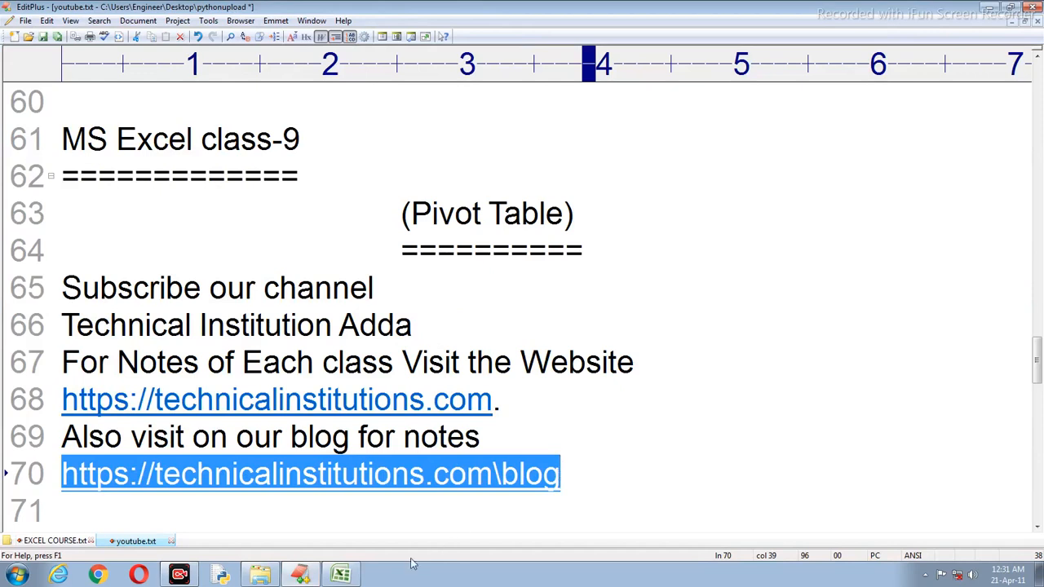